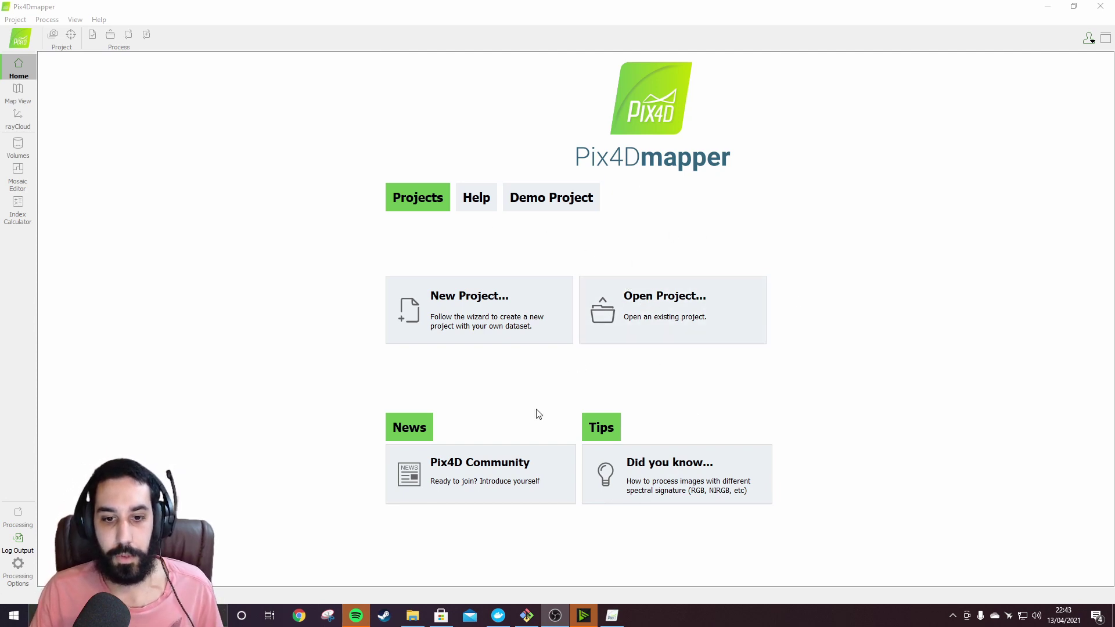
- Switch to File Explorer, open the Fotos folder in Aula_TLC_2020.2, enlarge its window and look through the drone photos
click(412, 617)
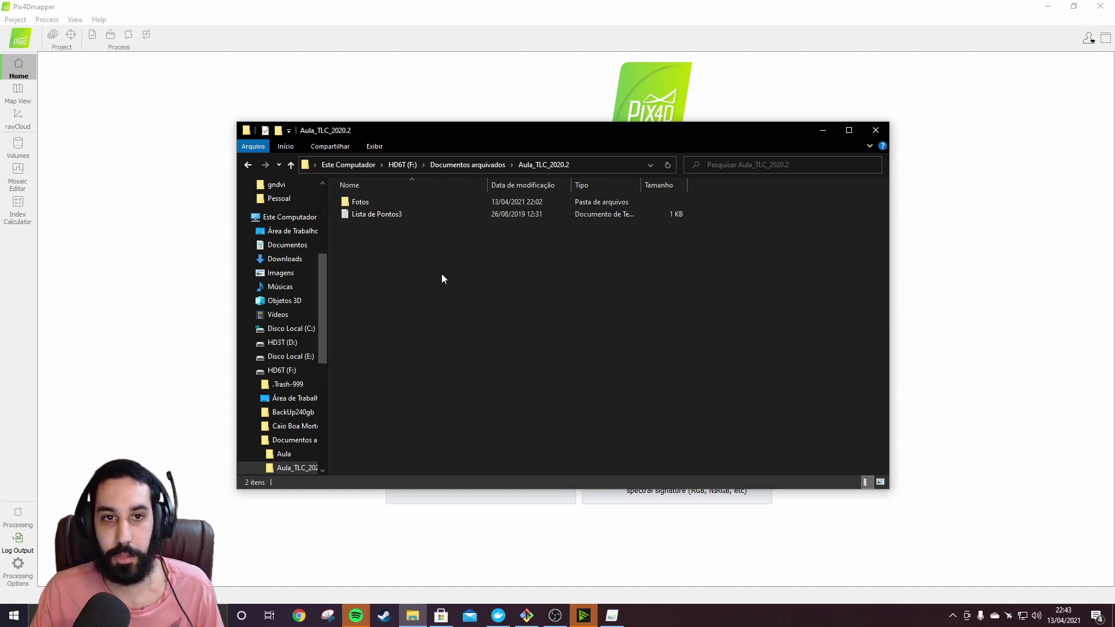
double_click(393, 203)
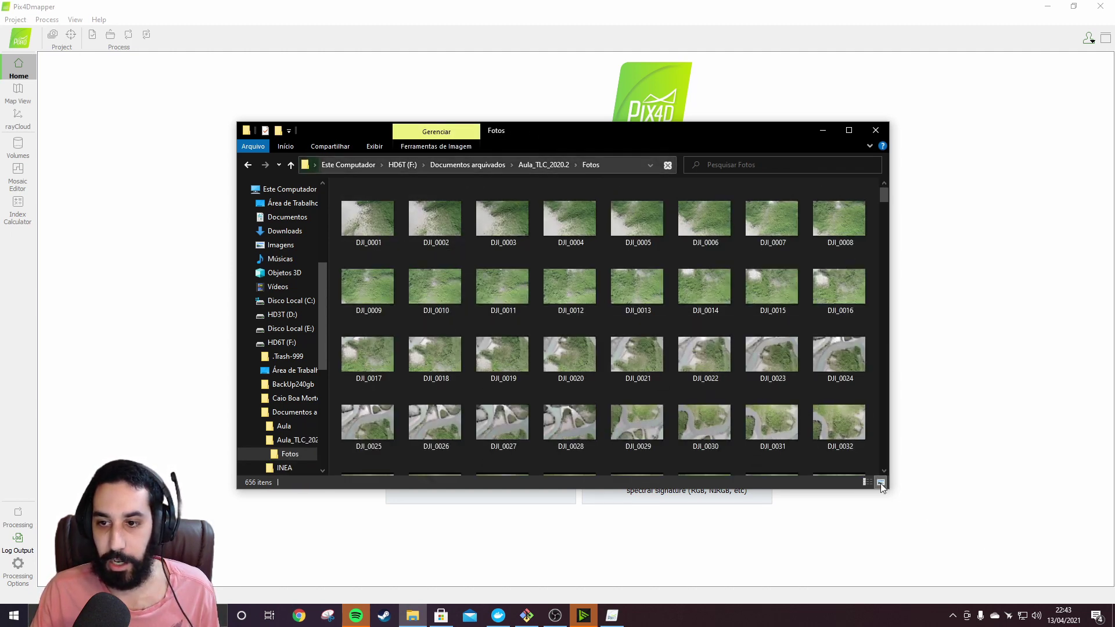
drag(887, 487, 1084, 622)
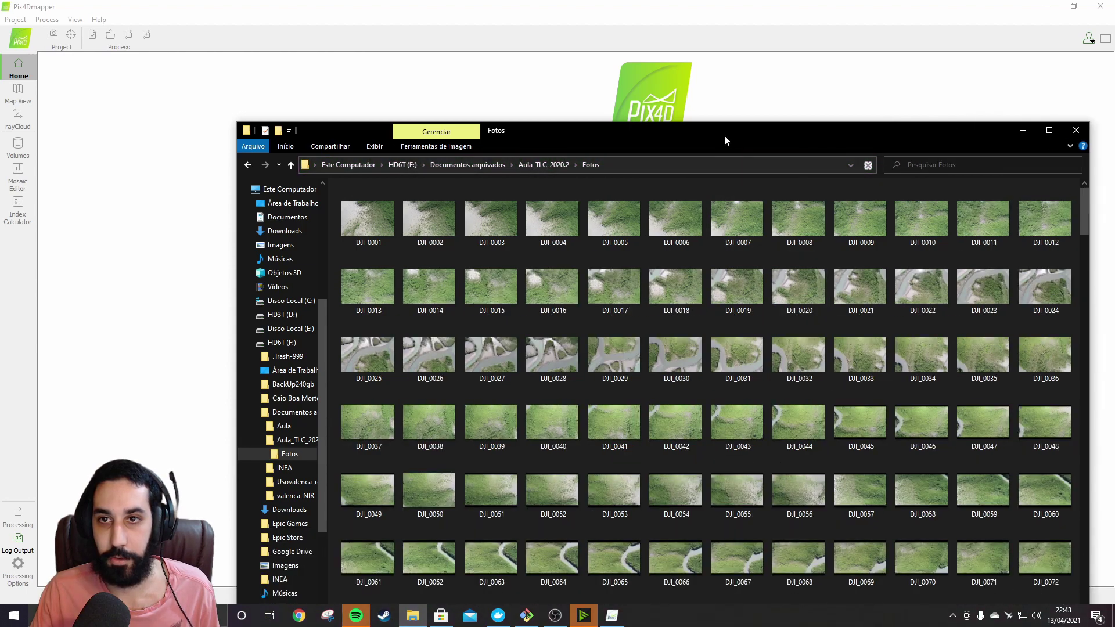
drag(723, 135, 592, 47)
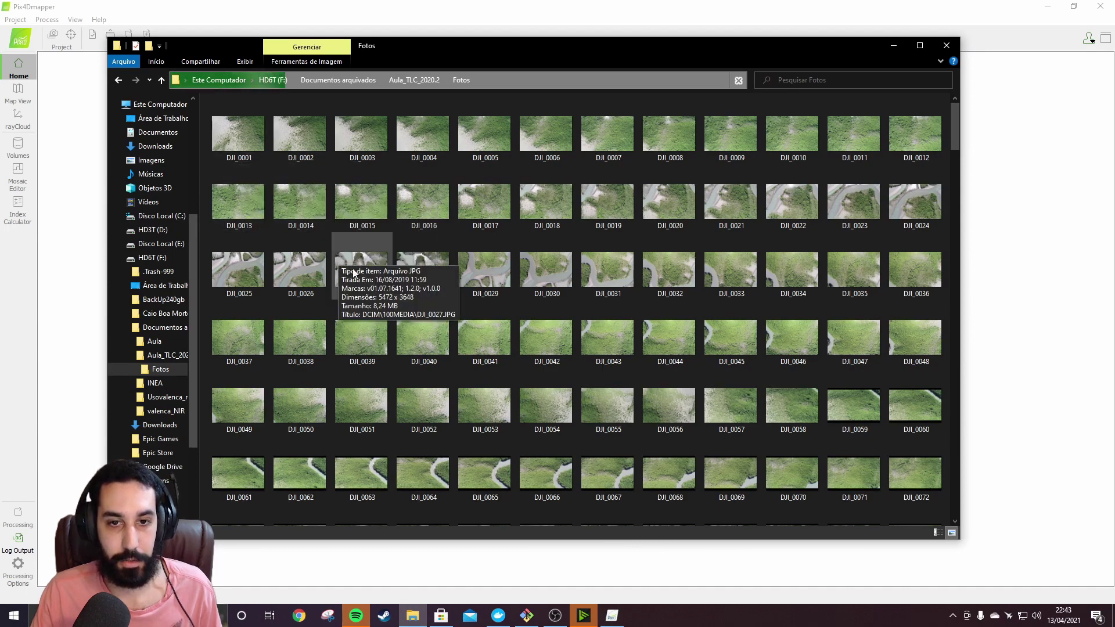
scroll(357, 278, down, 5)
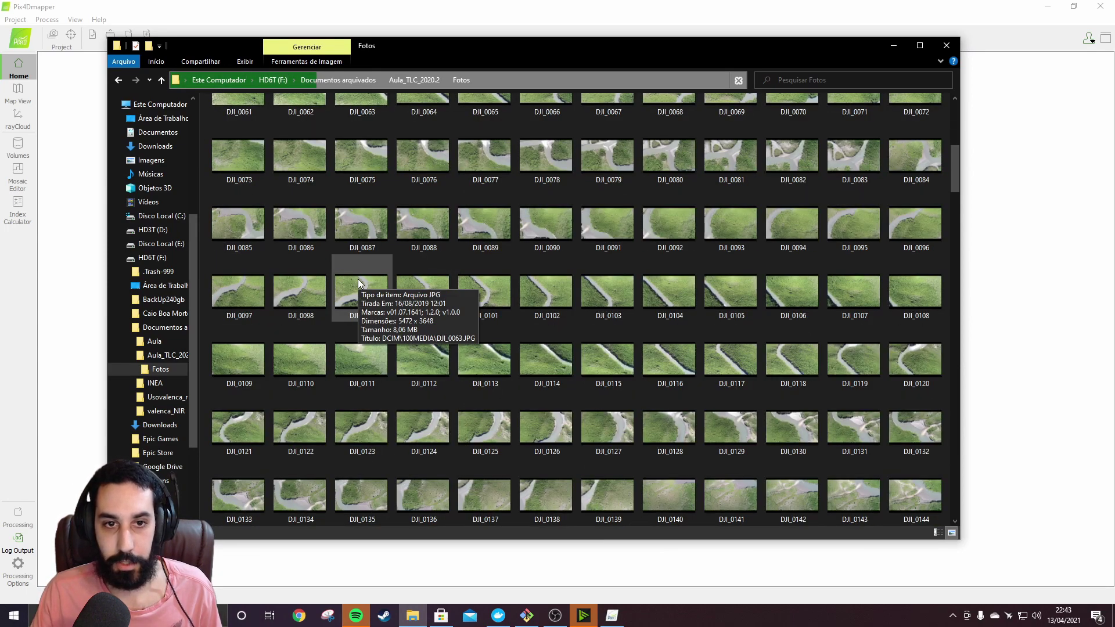
scroll(358, 278, up, 5)
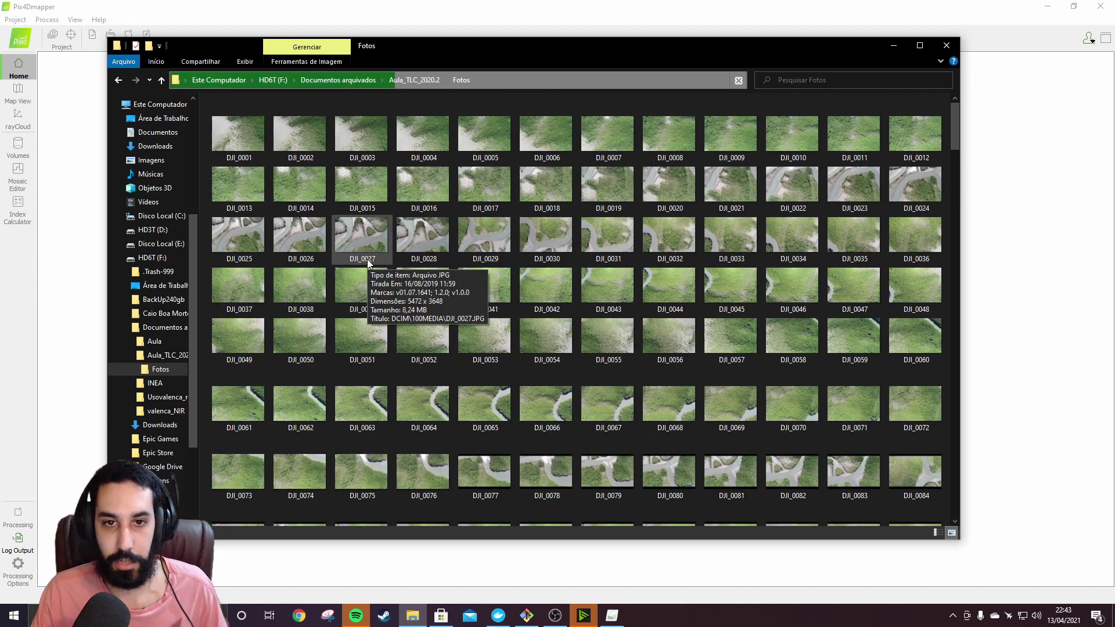
scroll(503, 298, down, 5)
scroll(504, 298, down, 7)
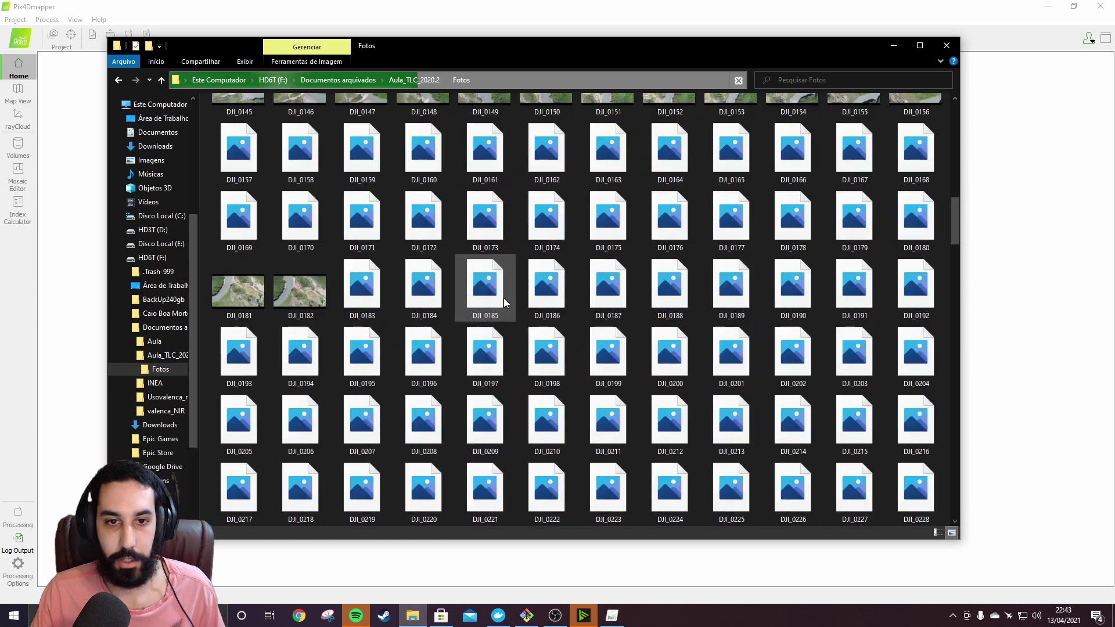
scroll(381, 200, up, 2)
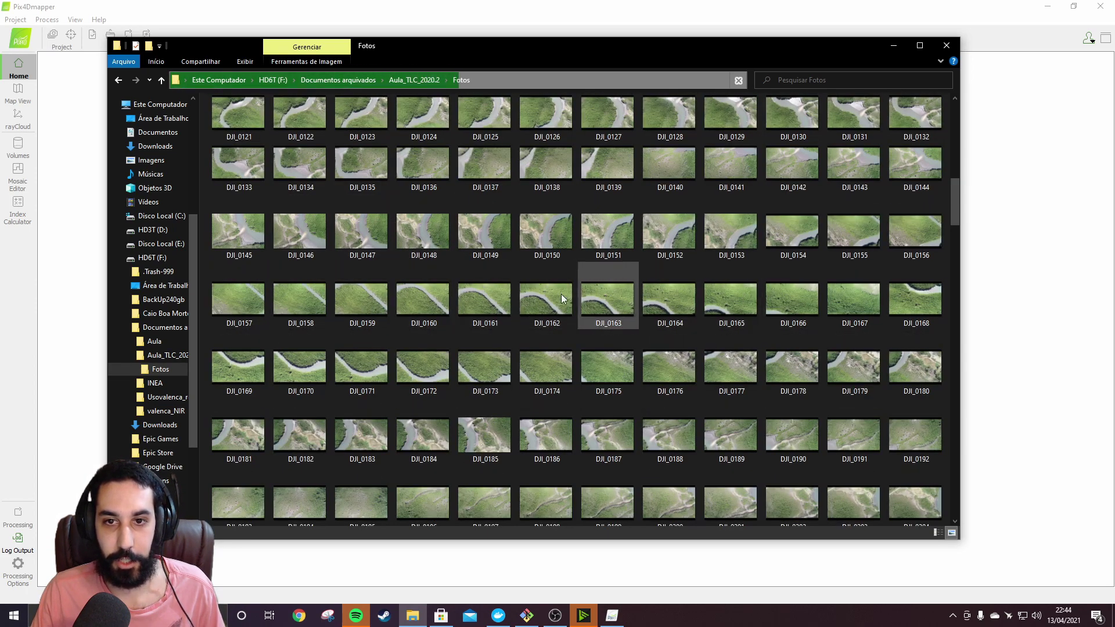
scroll(542, 357, down, 5)
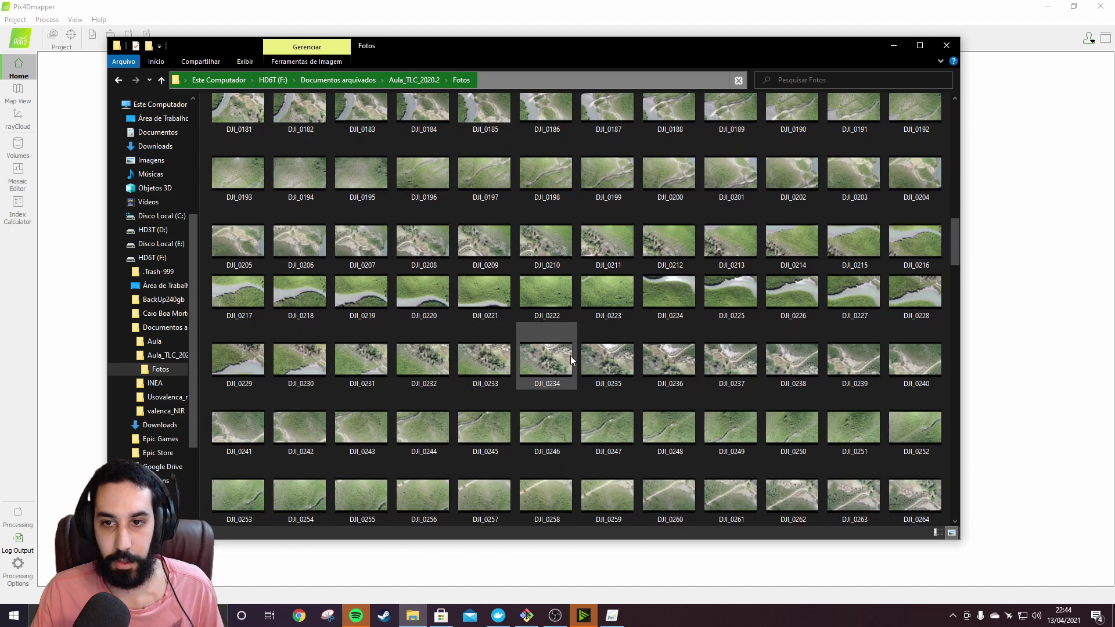
scroll(546, 359, down, 6)
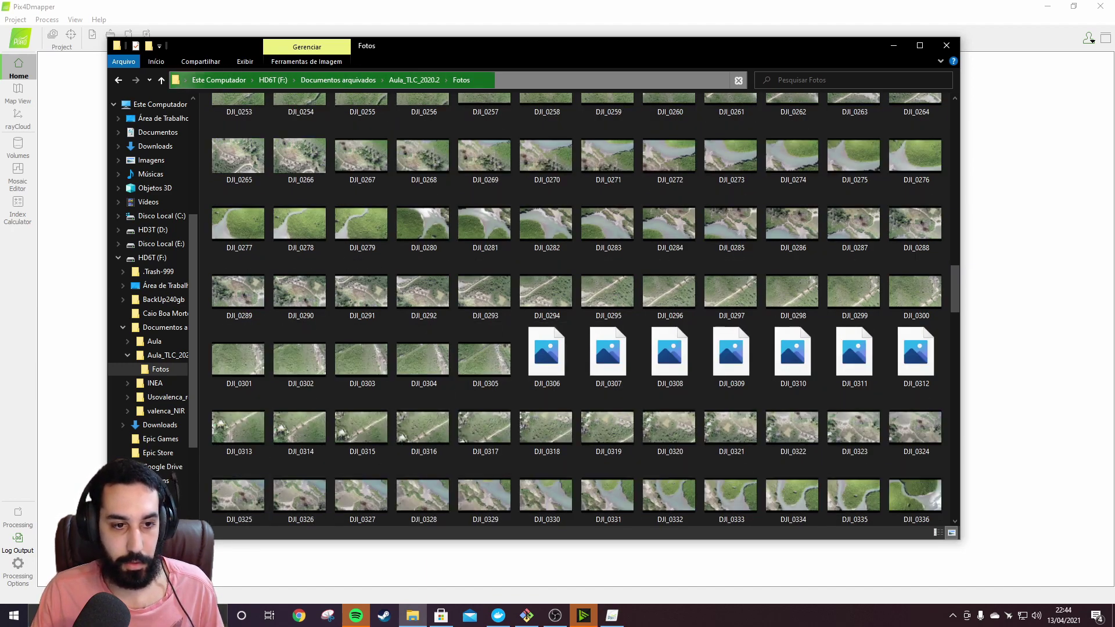
- Open the Lista de Pontos3 text file in the Aula_TLC_2020.2 folder, examine its point coordinates and minimize both windows
click(122, 81)
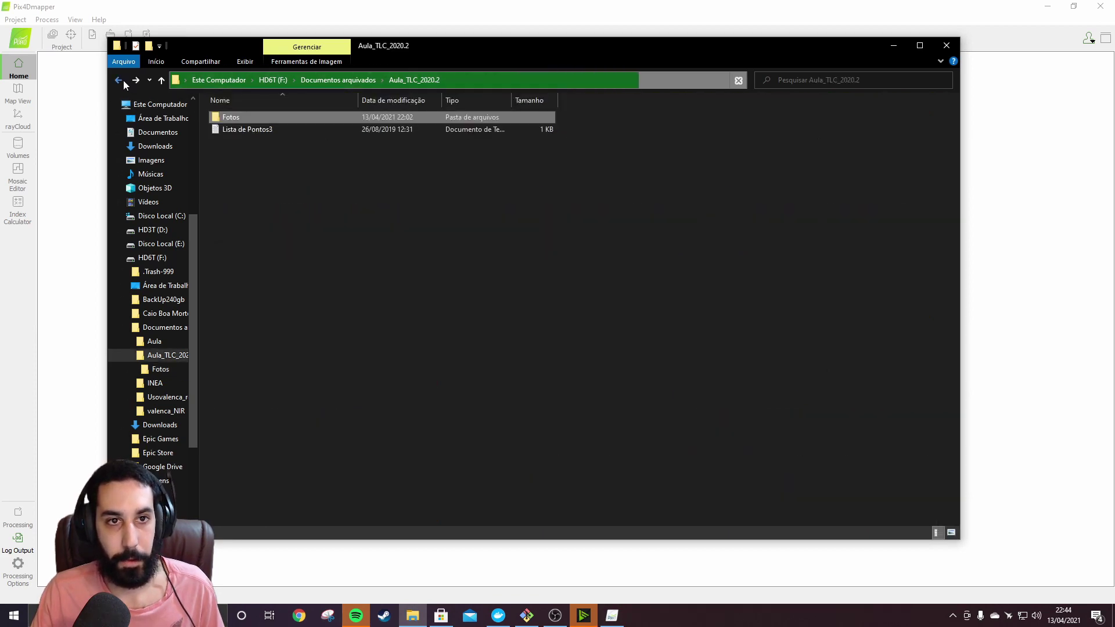
double_click(282, 134)
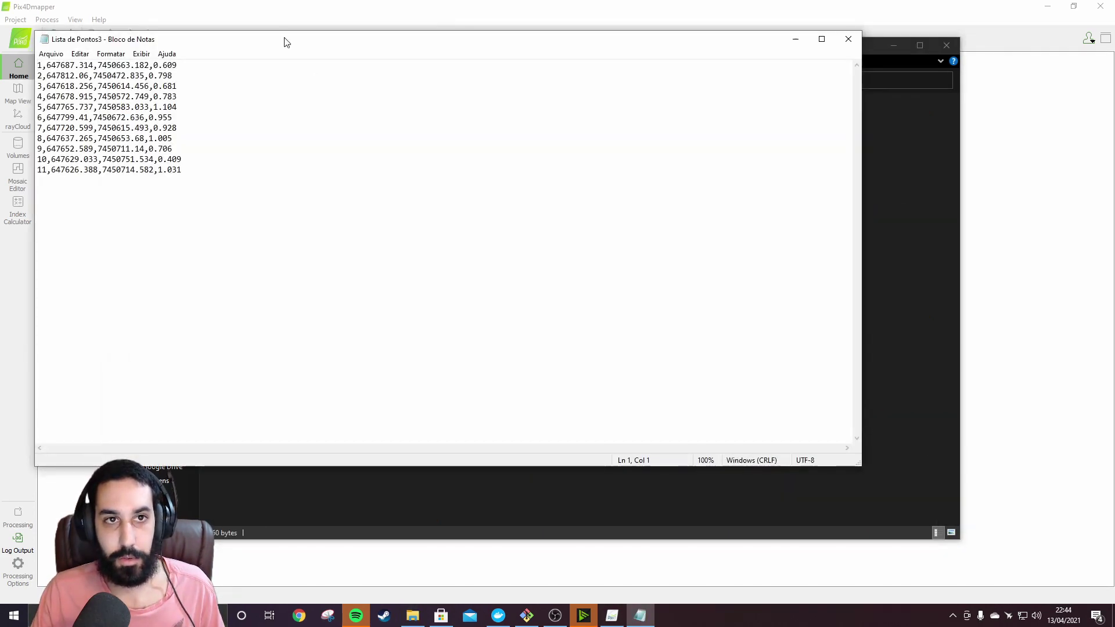
drag(283, 40, 597, 167)
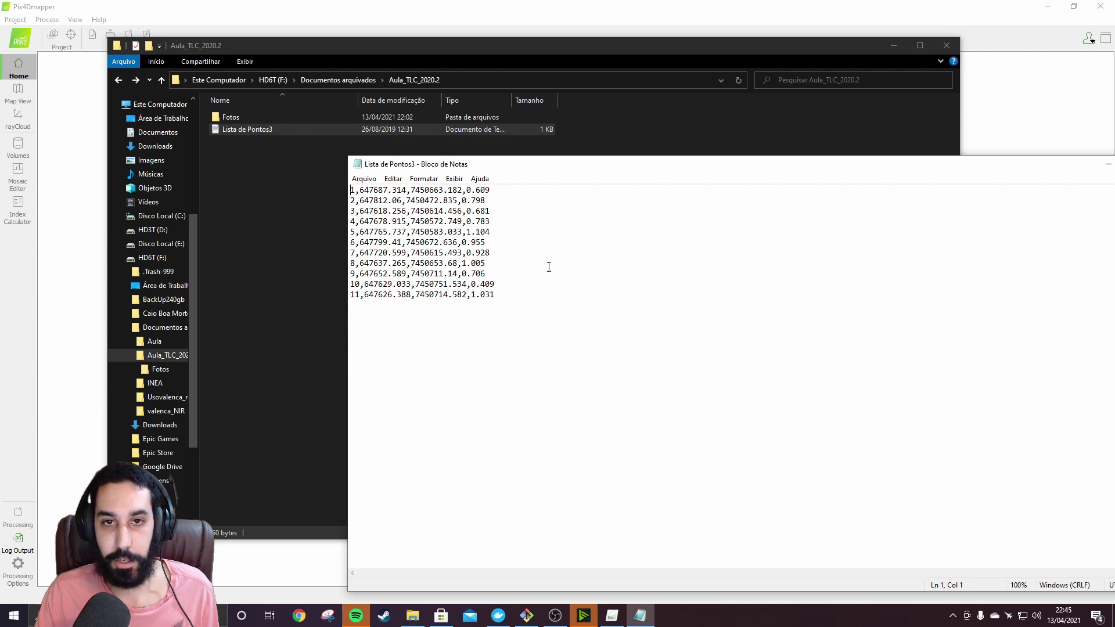
drag(900, 166, 799, 155)
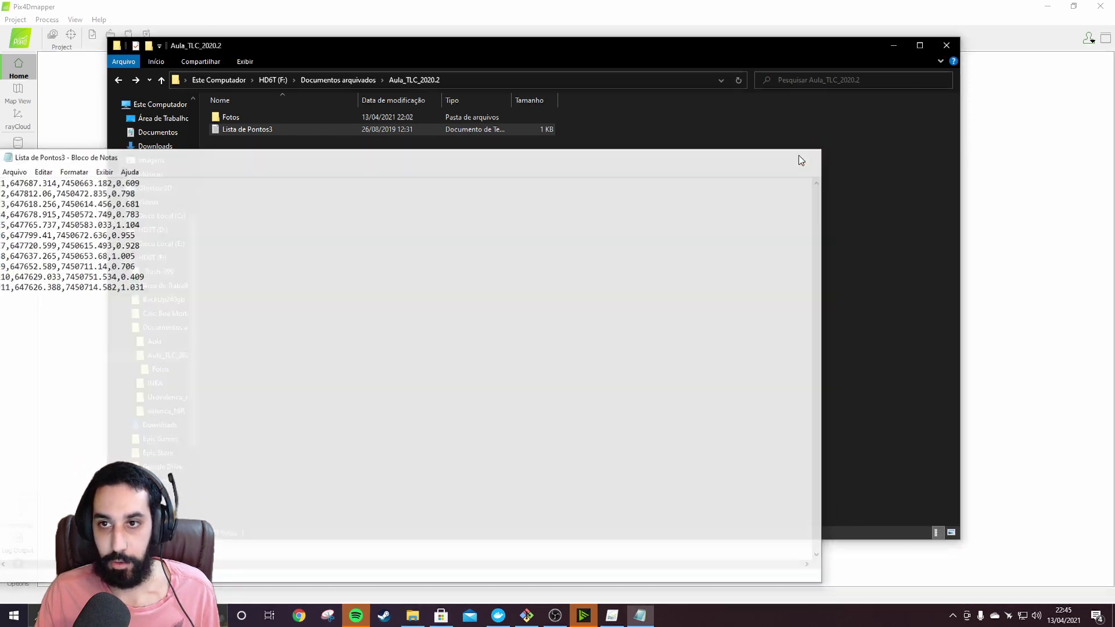
double_click(266, 130)
drag(201, 153, 488, 156)
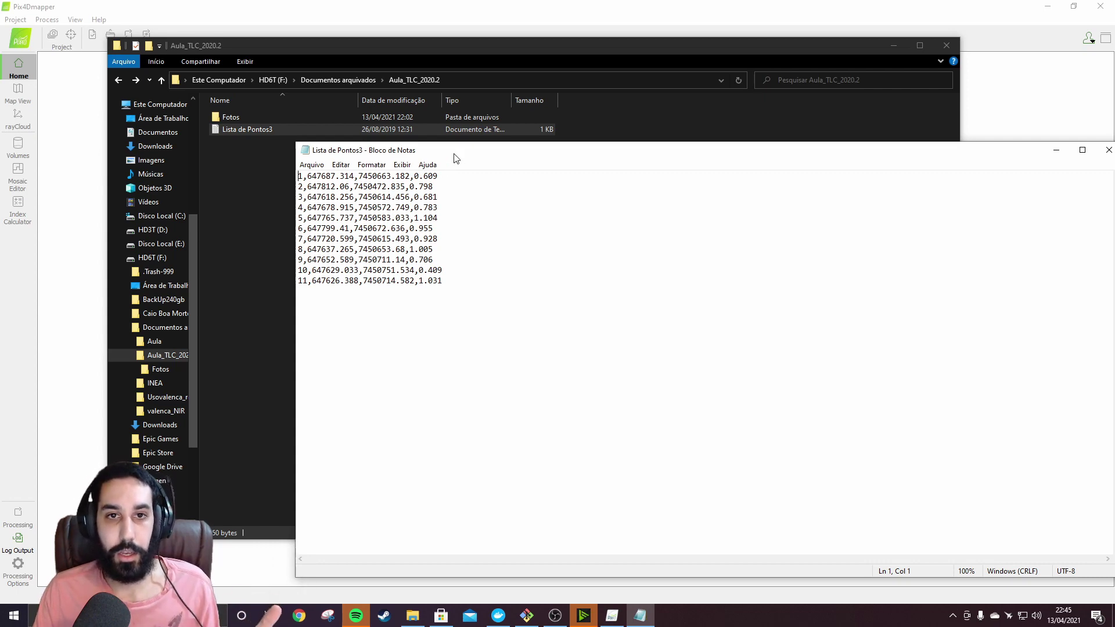
drag(456, 155, 392, 134)
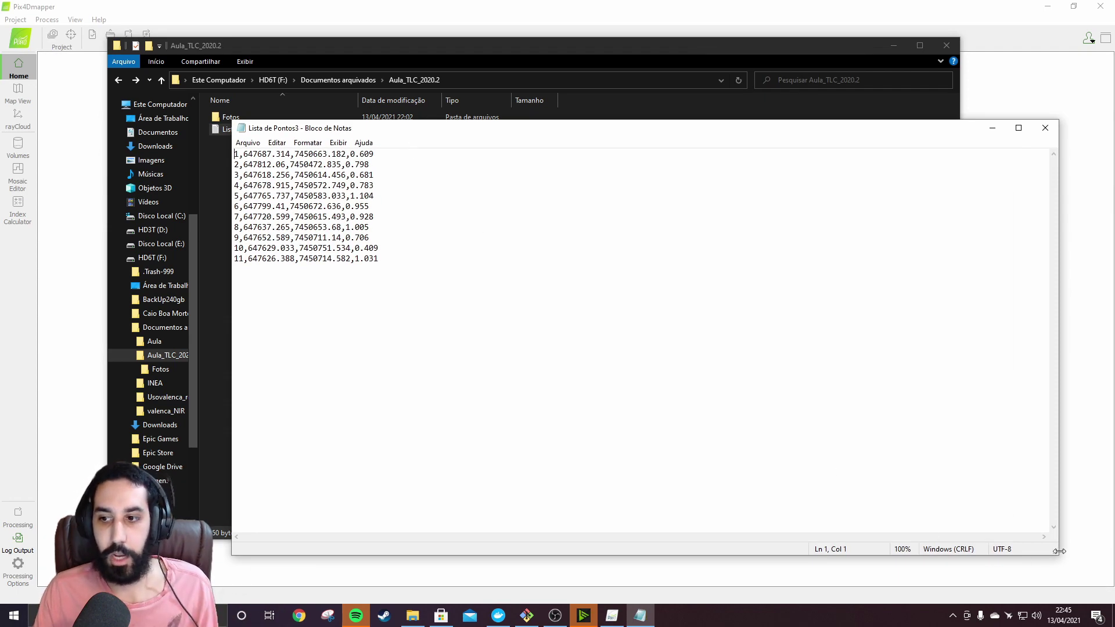
drag(1055, 555, 429, 292)
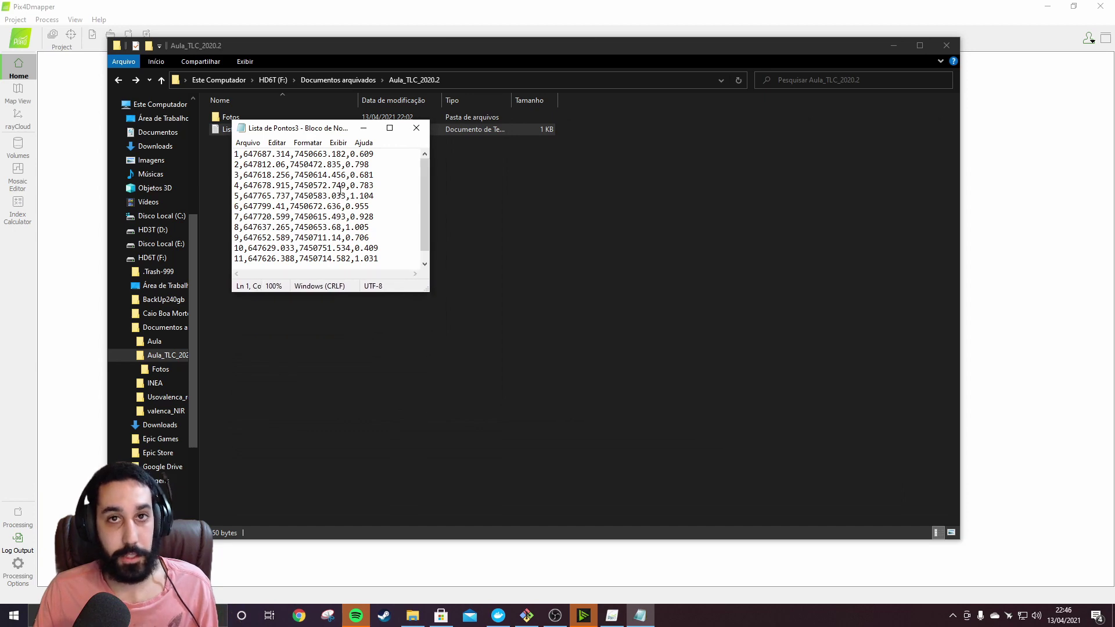
click(364, 128)
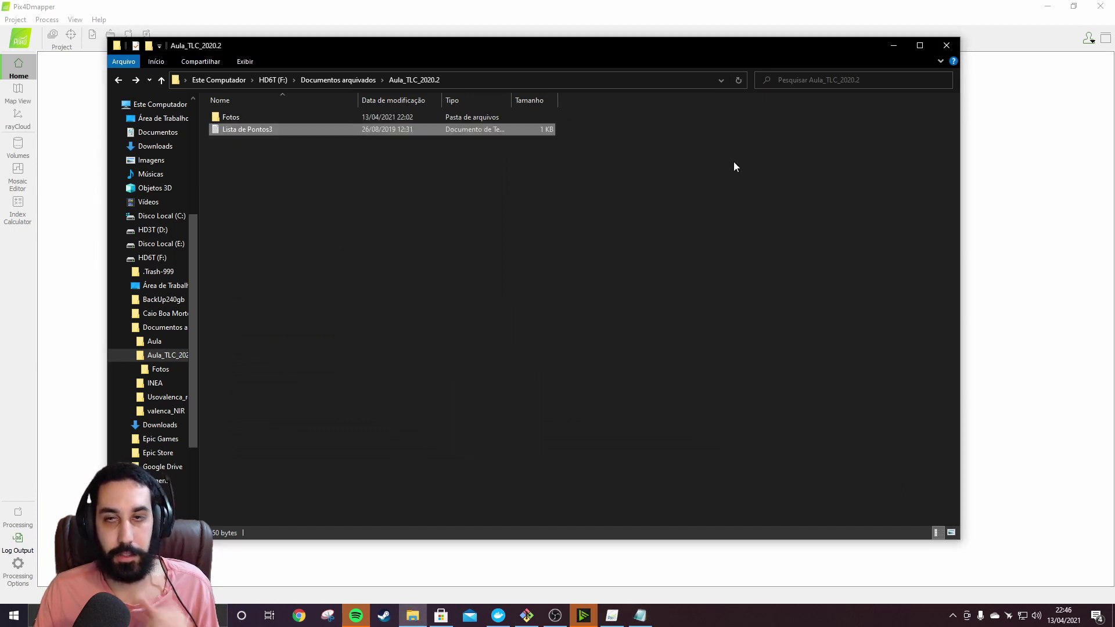
click(894, 46)
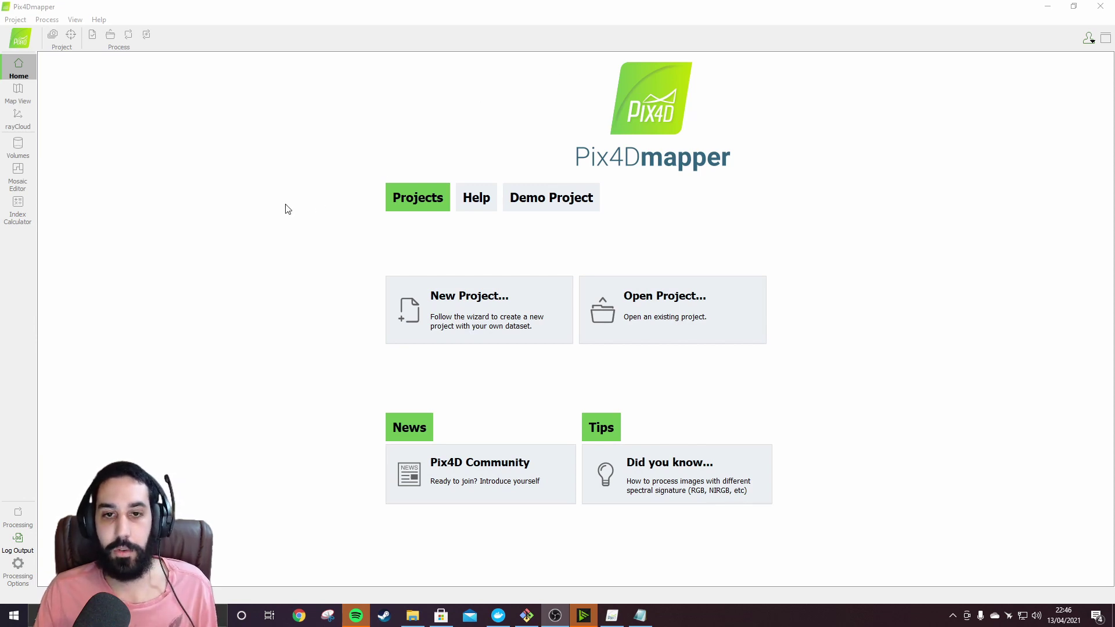
- Start a new Pix4Dmapper project and name it Aula_TLC_20202
click(443, 310)
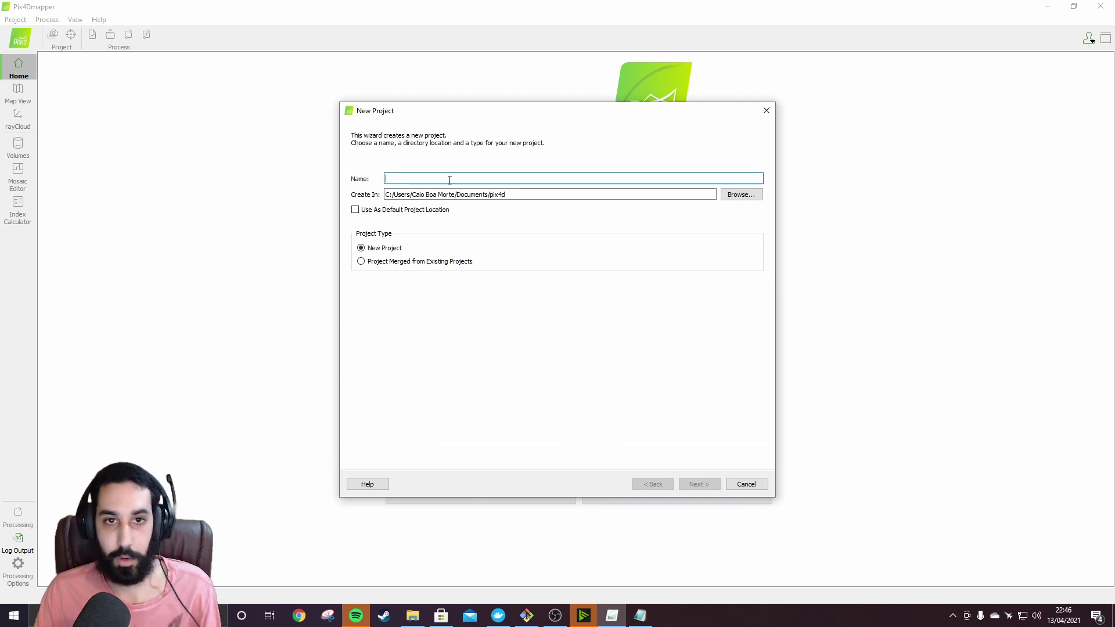
text(Au)
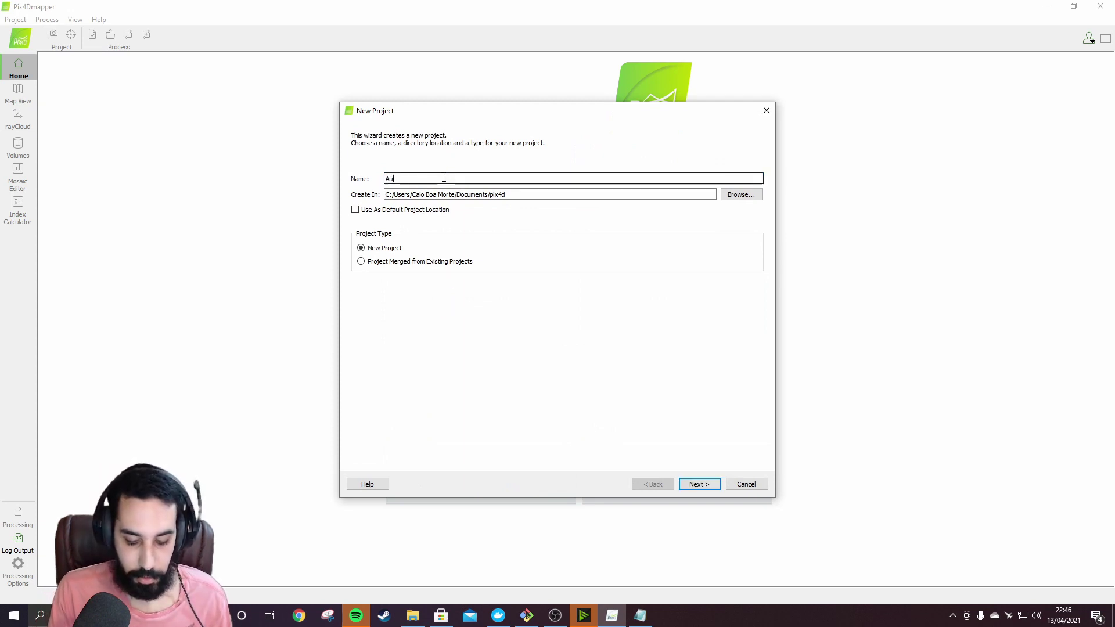
text(la_TLC)
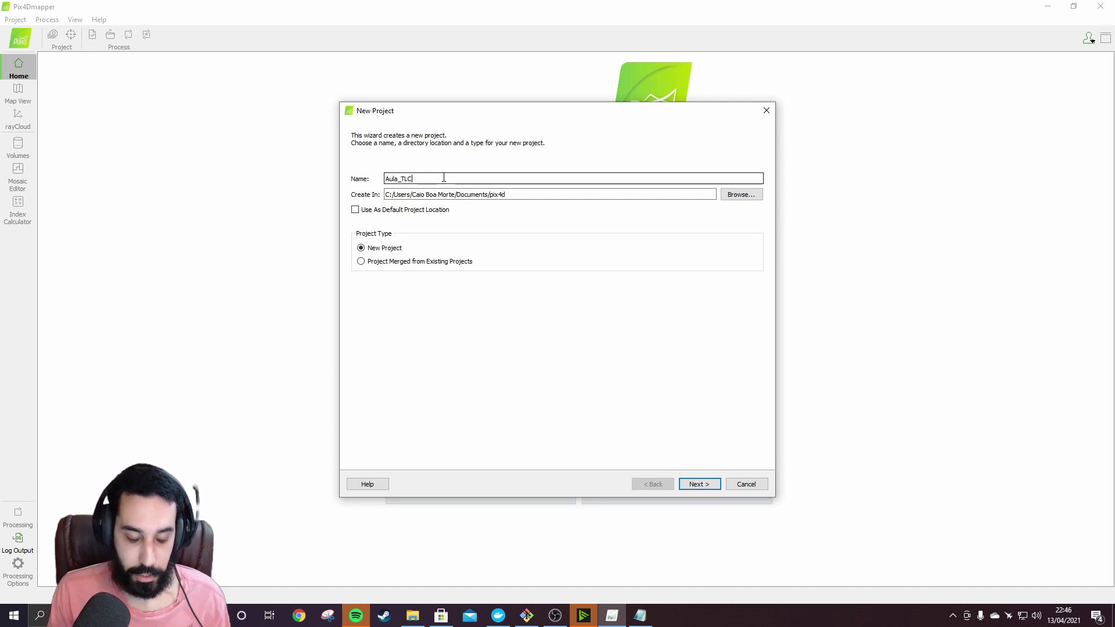
text(_20)
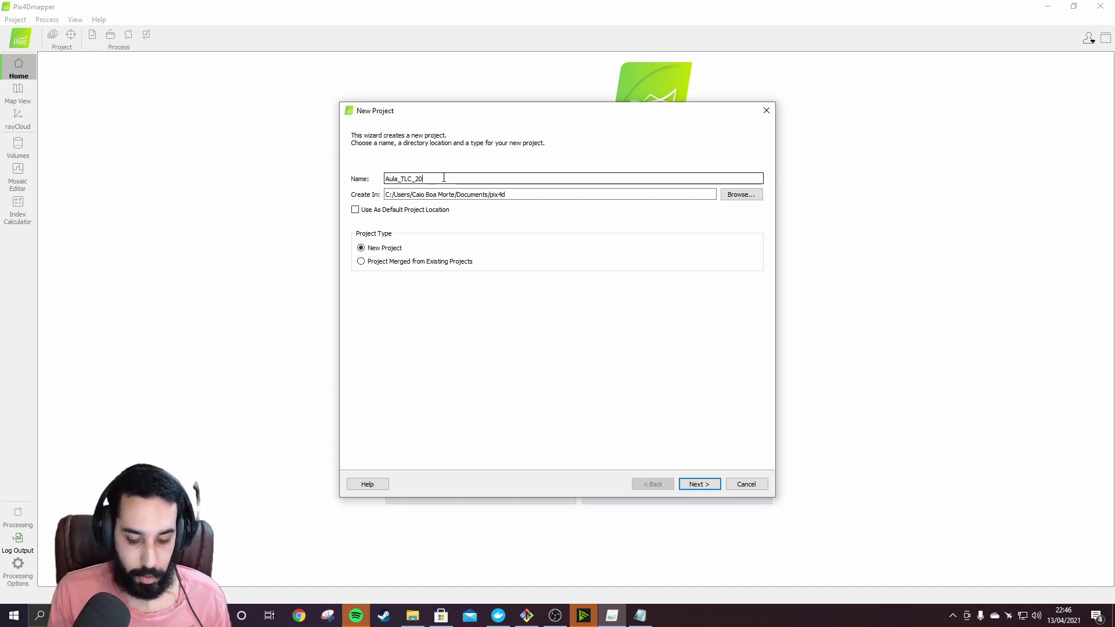
text(202)
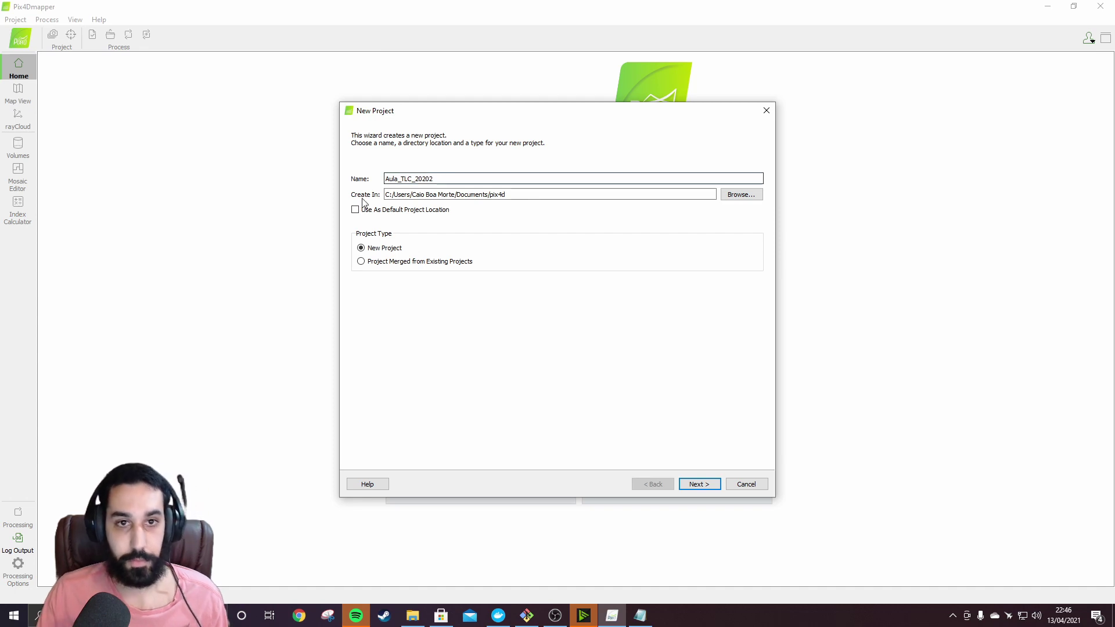
- Browse for the project location in the Aula_TLC_2020.2 folder under Documentos arquivados on drive HD6T (F:)
click(733, 196)
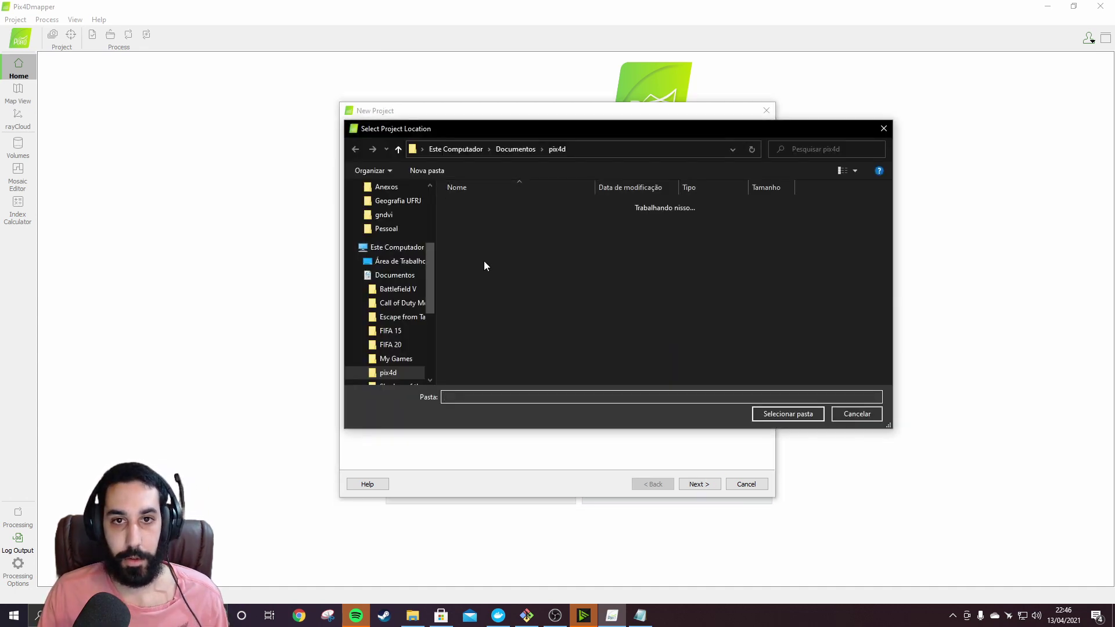
click(395, 248)
double_click(525, 355)
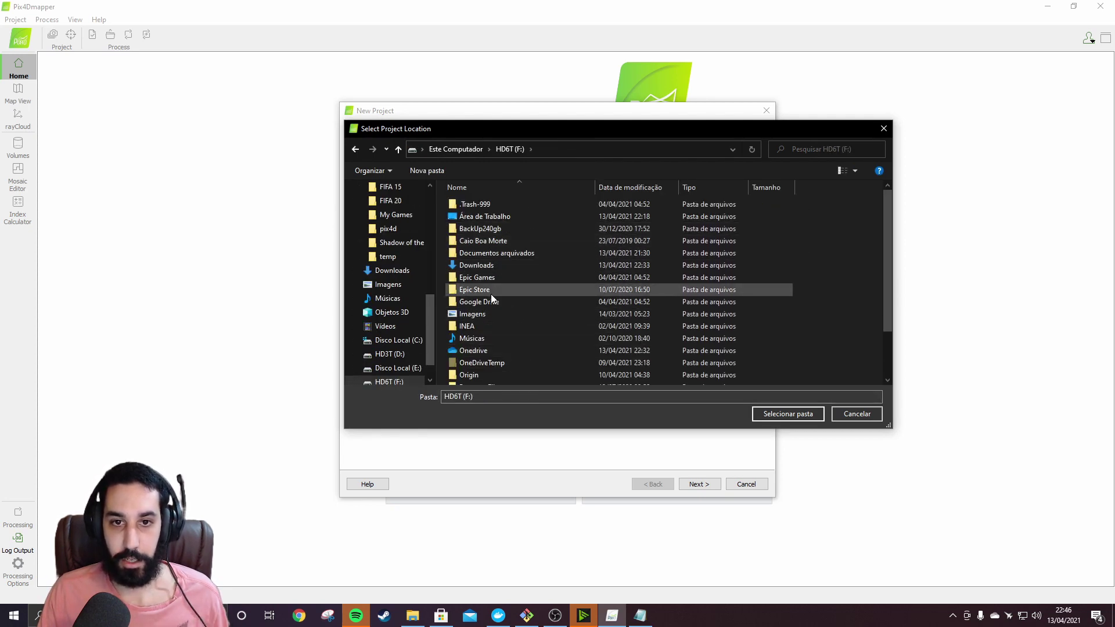
double_click(486, 253)
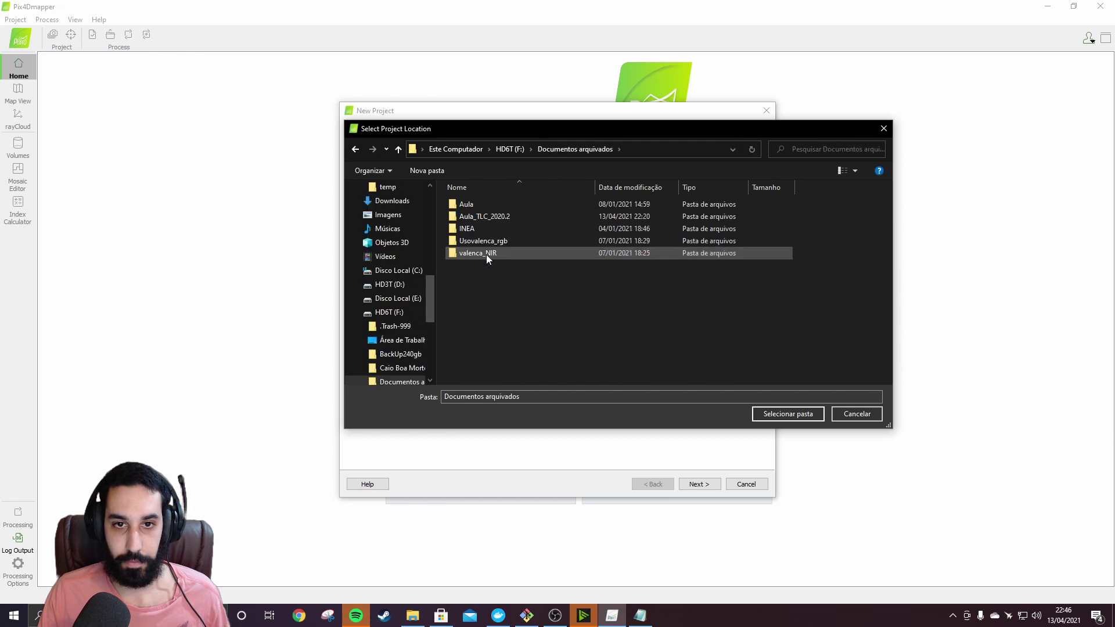
double_click(486, 218)
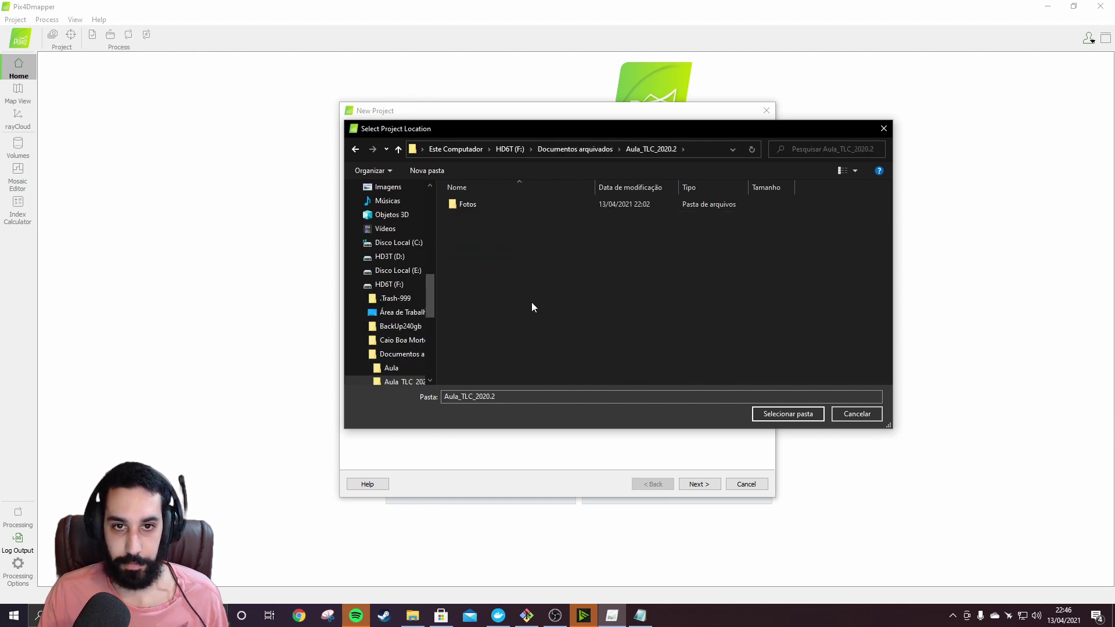
- Create a folder named Projeto inside Aula_TLC_2020.2 and select it as the project location
click(443, 175)
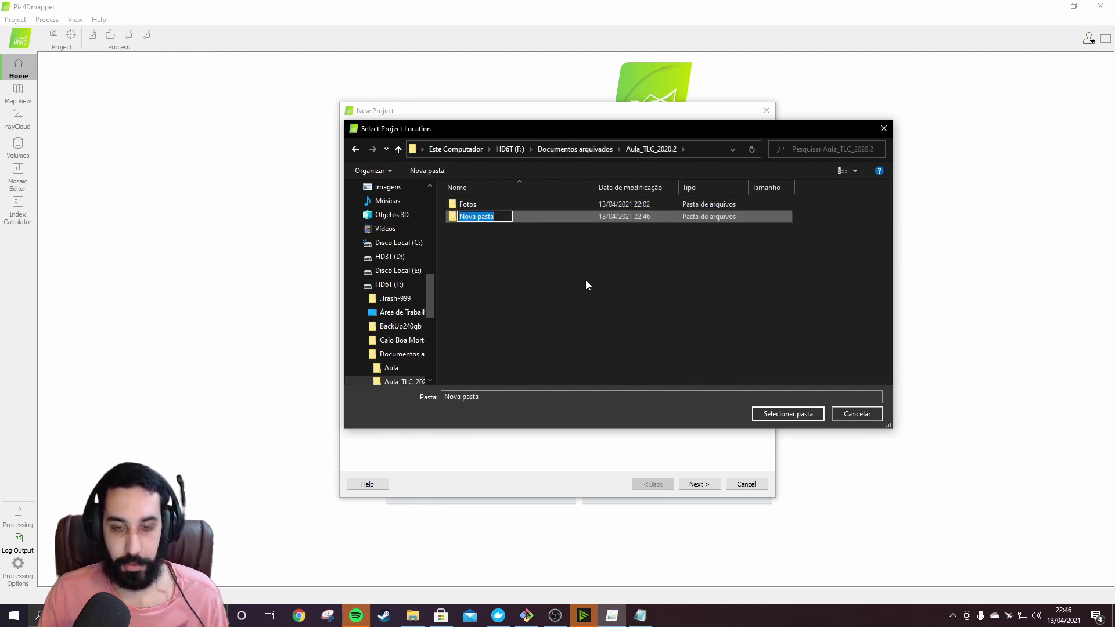
text(Projeoto)
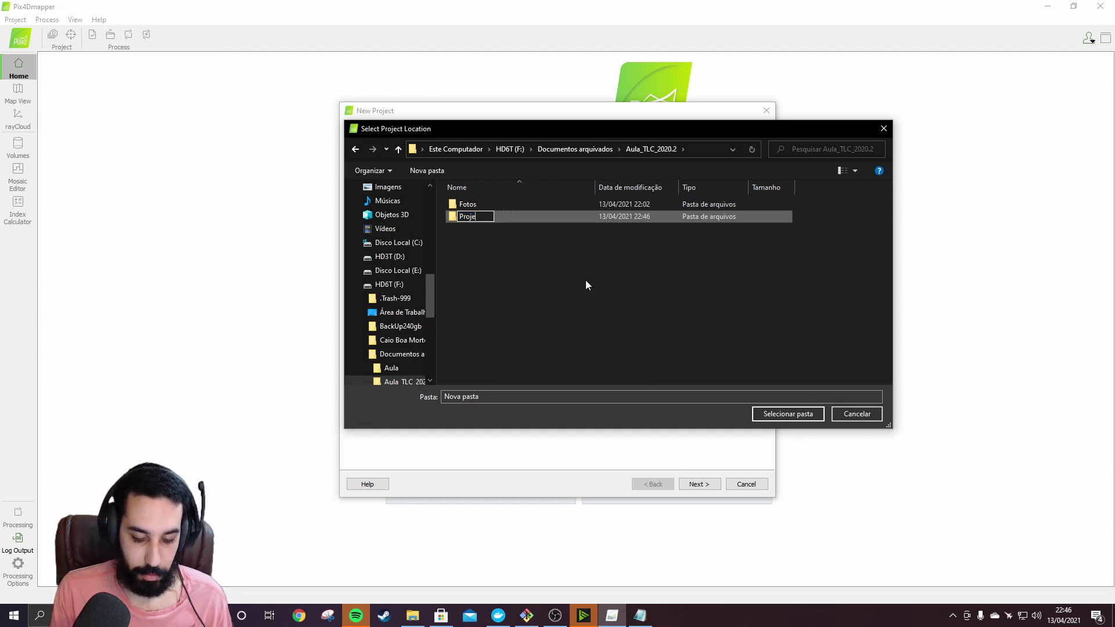
key(BackSpace)
key(BackSpace)
key(BackSpace)
text(t)
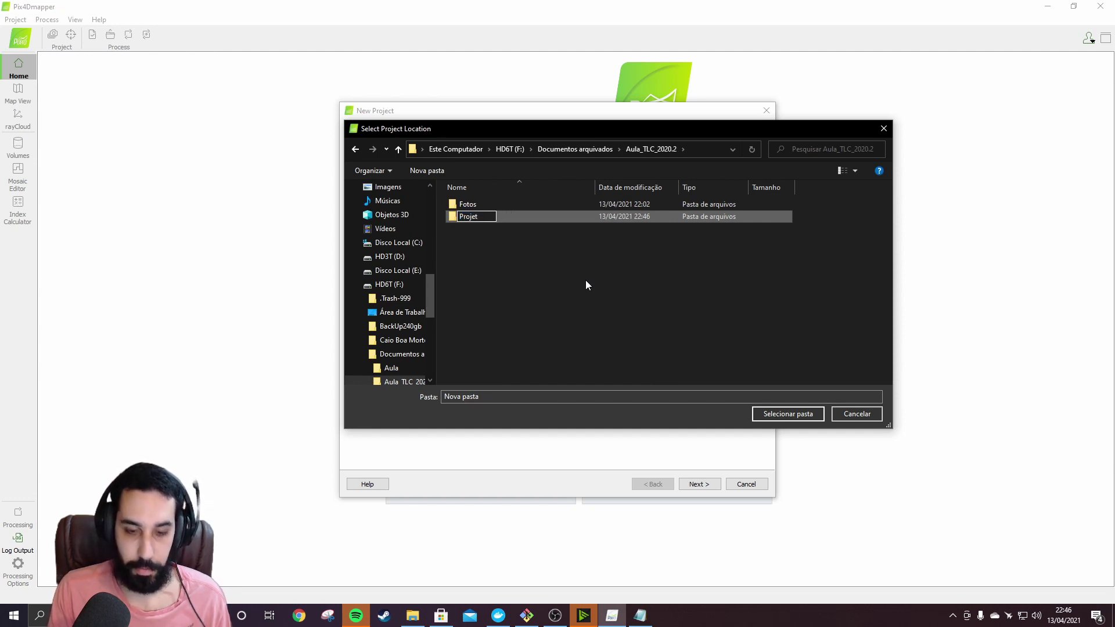
text(o)
key(Return)
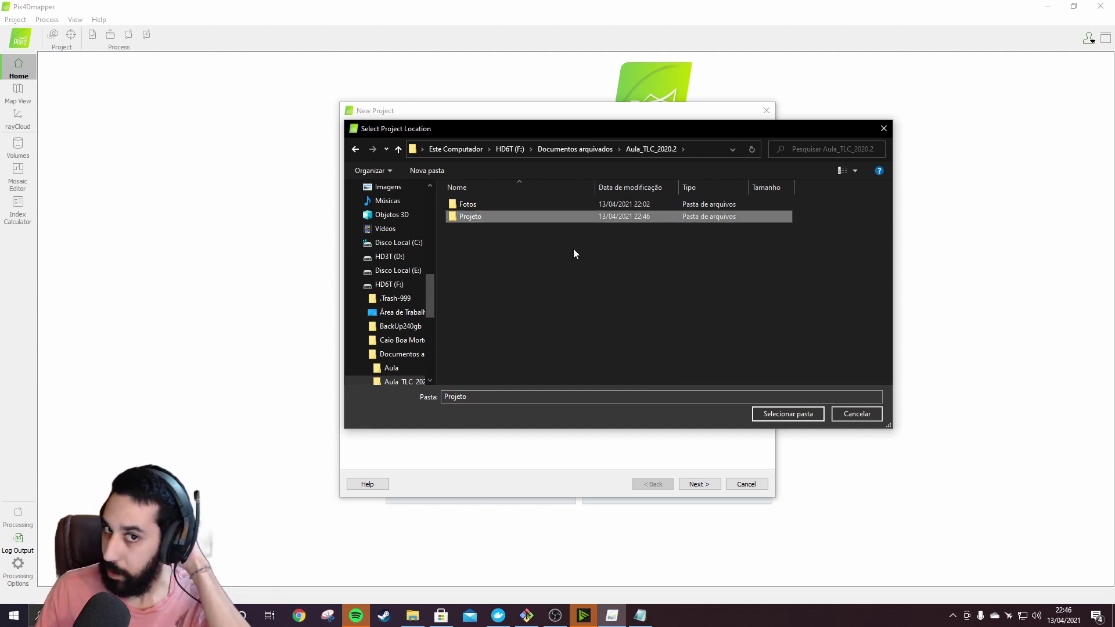
click(785, 414)
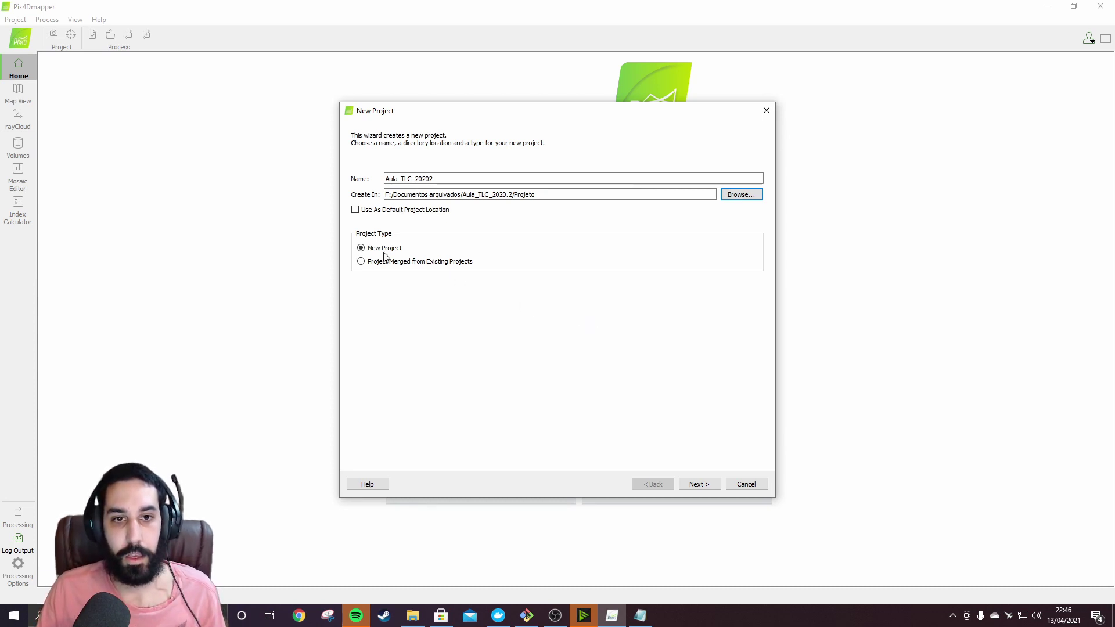
- Continue to image selection and add the whole Fotos directory from F:\Documentos arquivados\Aula_TLC_2020.2 to the project
click(698, 484)
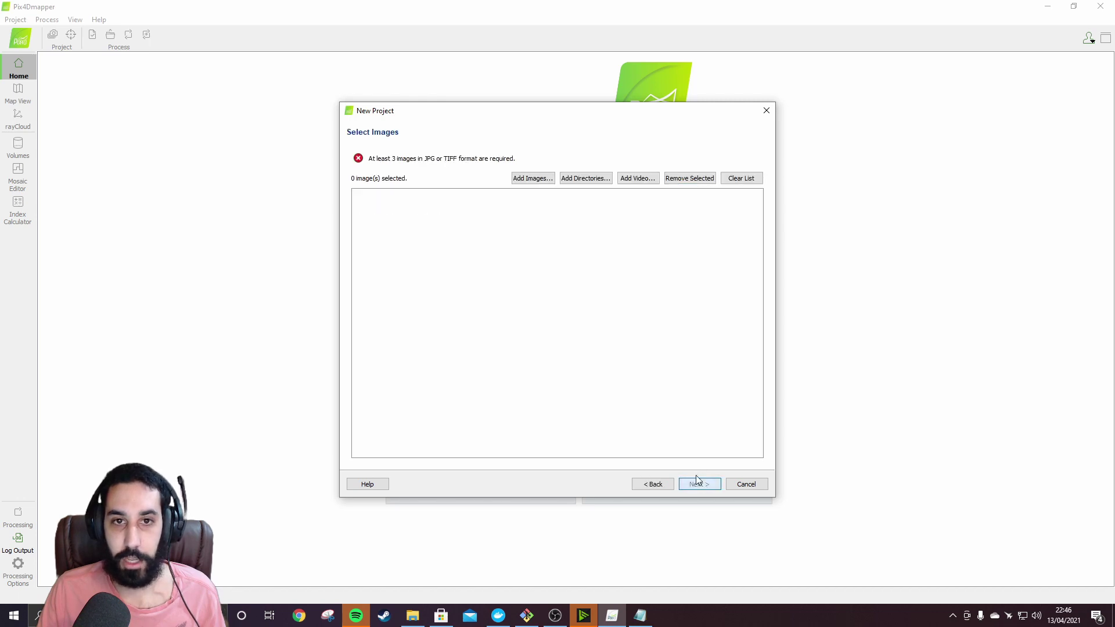
click(573, 180)
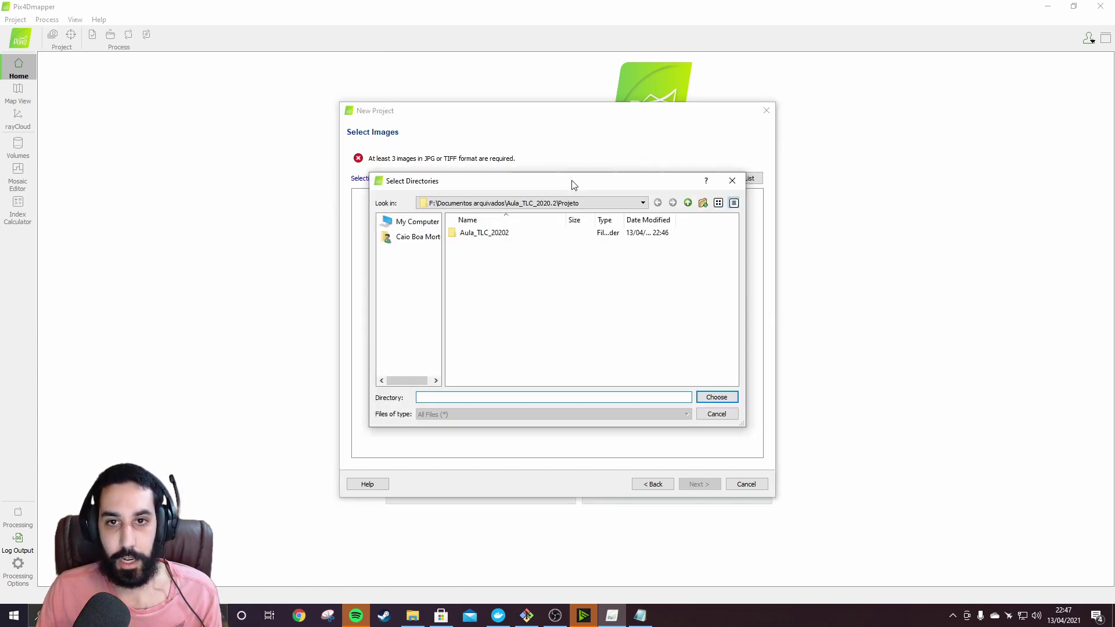
click(498, 233)
double_click(498, 239)
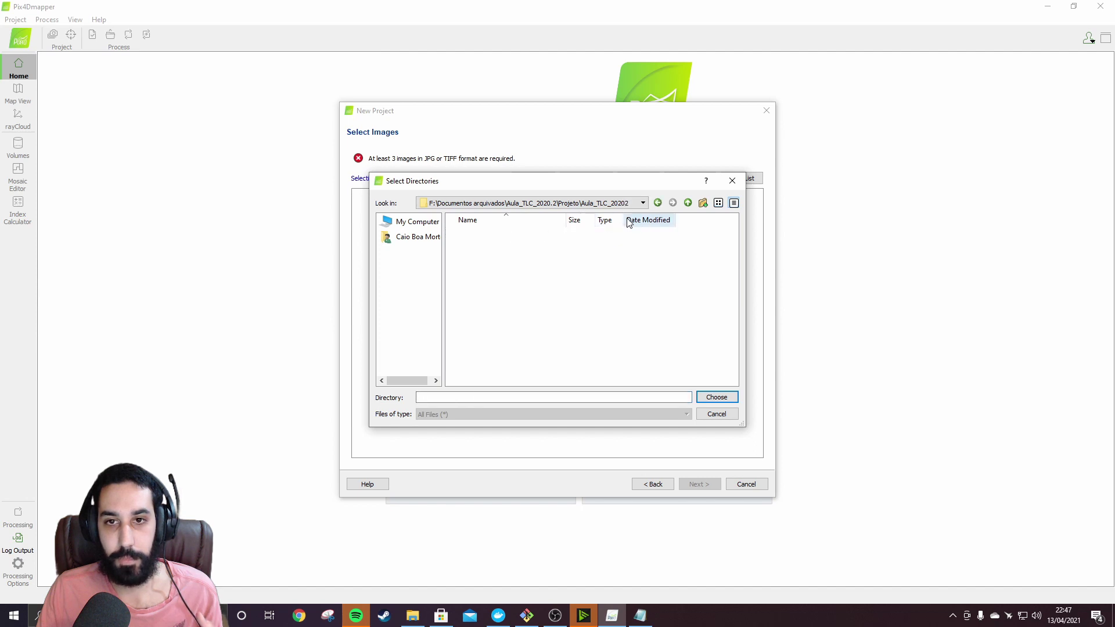
click(656, 204)
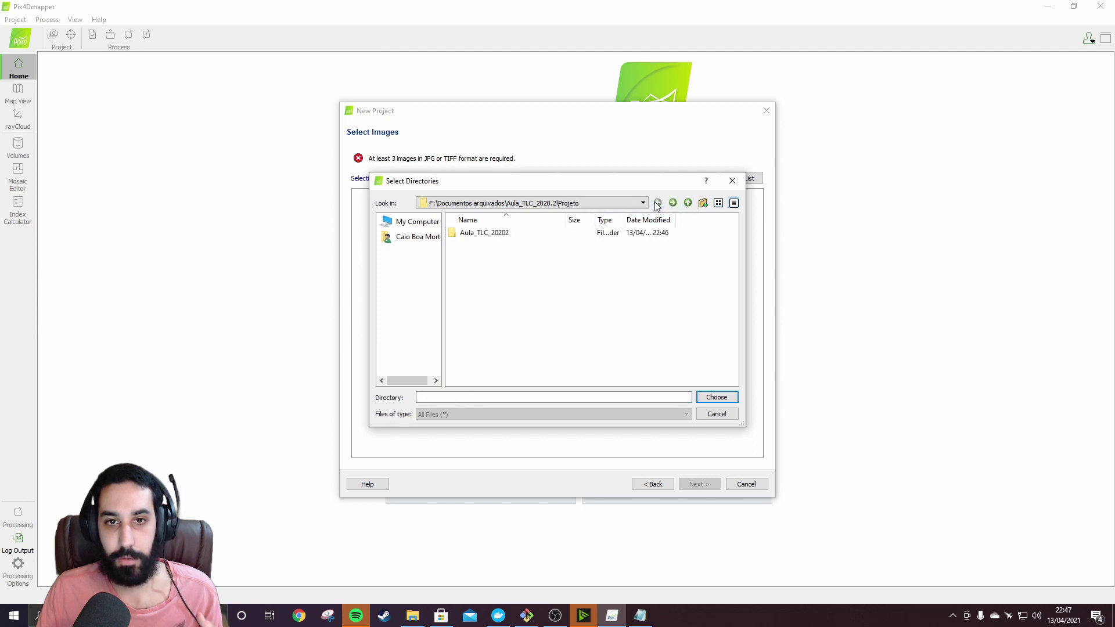
click(642, 202)
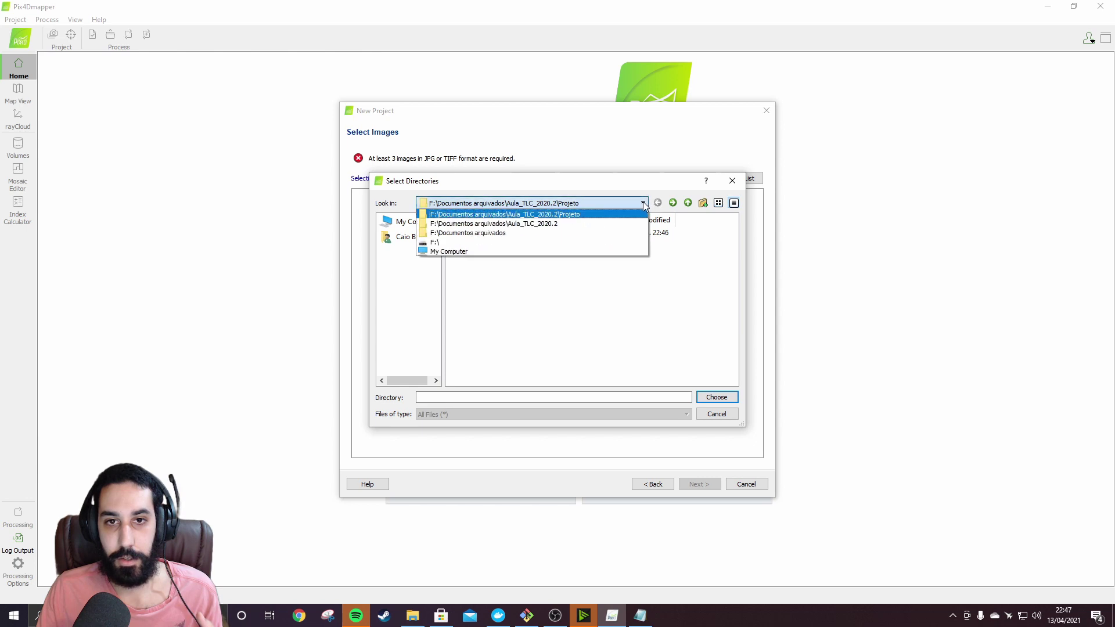
click(520, 234)
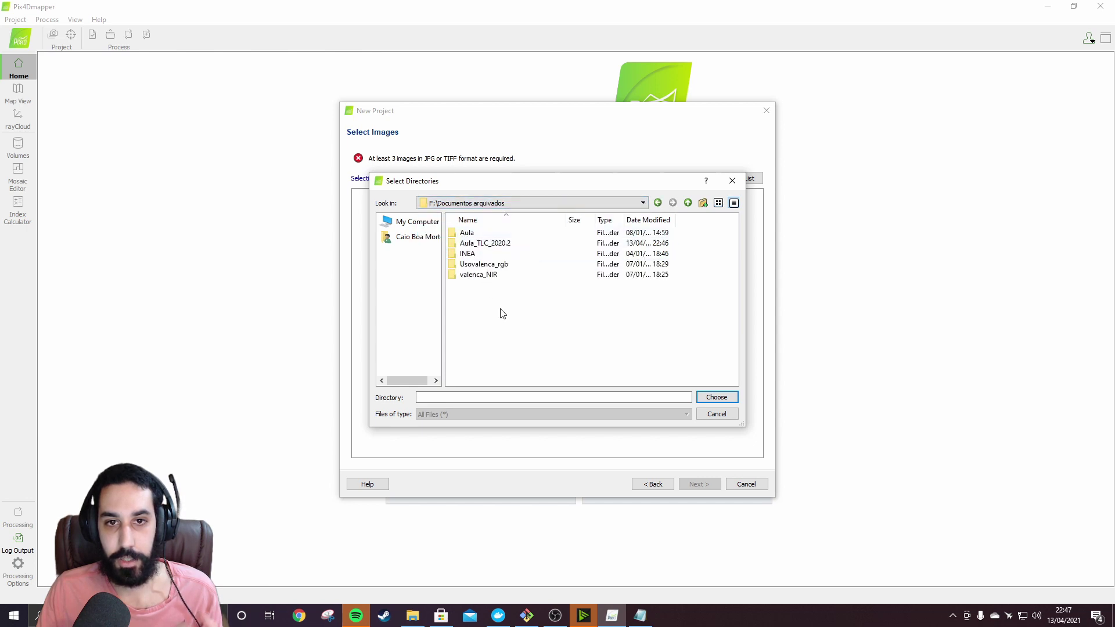
double_click(509, 244)
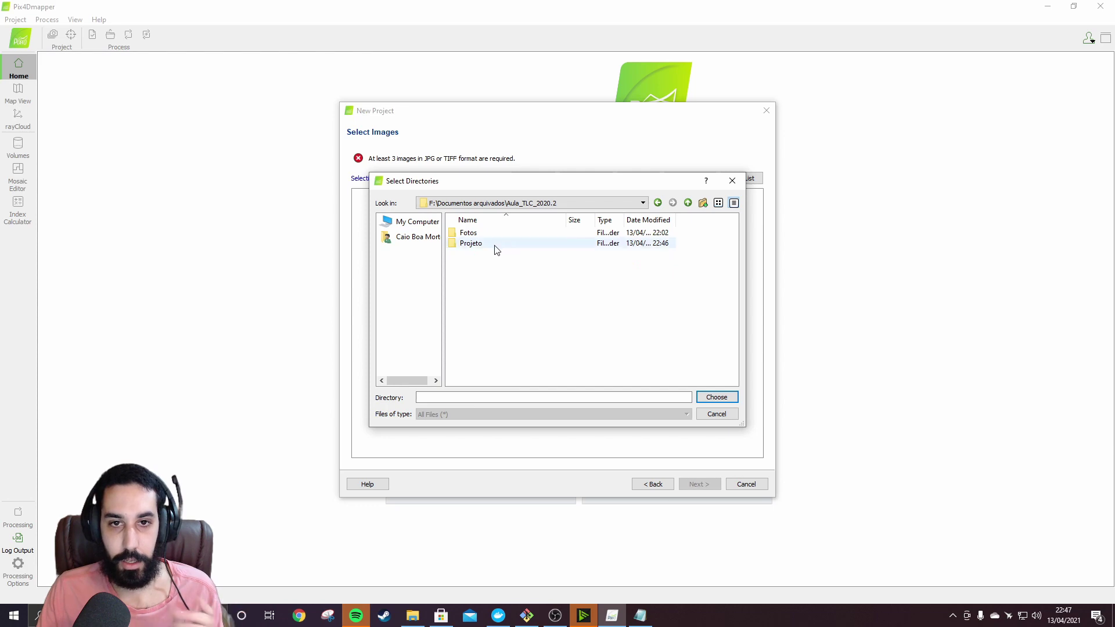
click(485, 234)
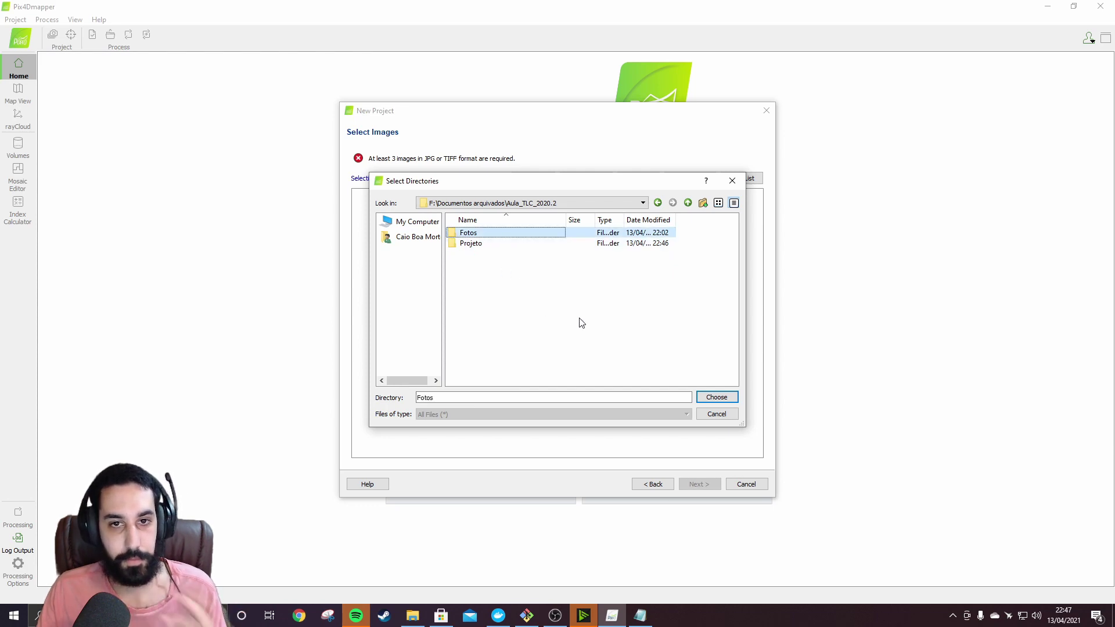
click(716, 397)
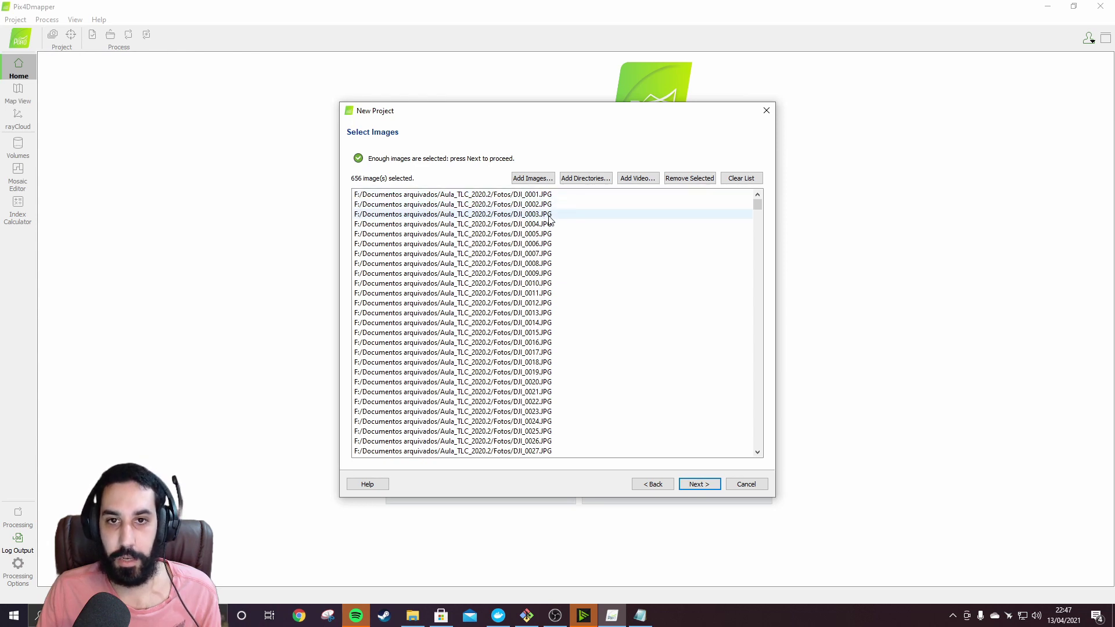
- Continue to the image properties and review the geolocation, accuracy and orientation columns of the image table
click(702, 485)
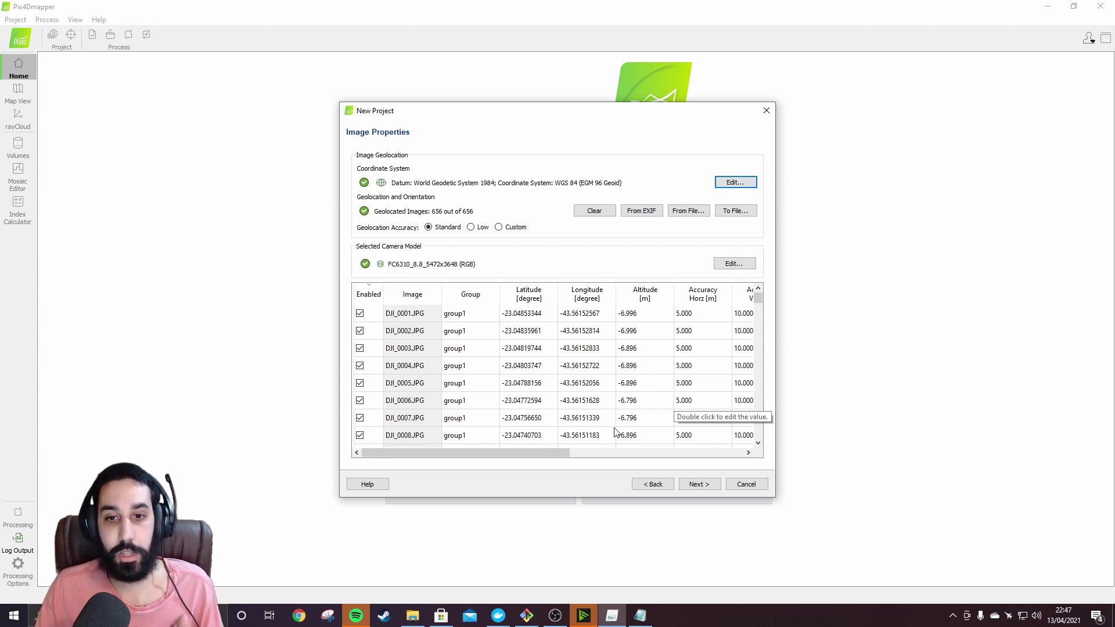
drag(555, 453, 736, 447)
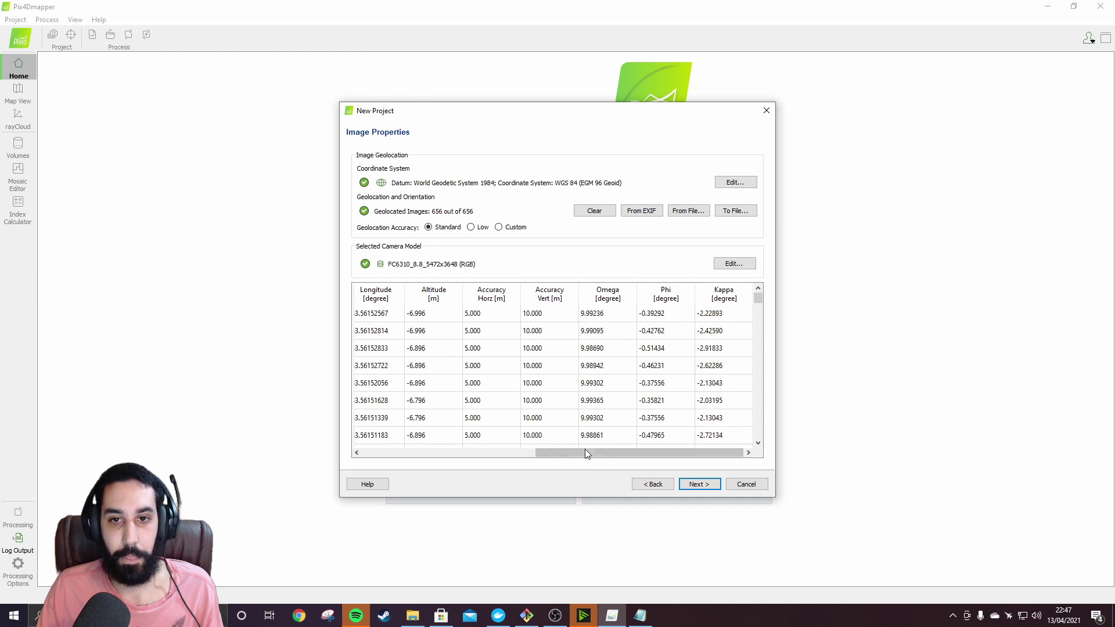
drag(592, 452, 411, 444)
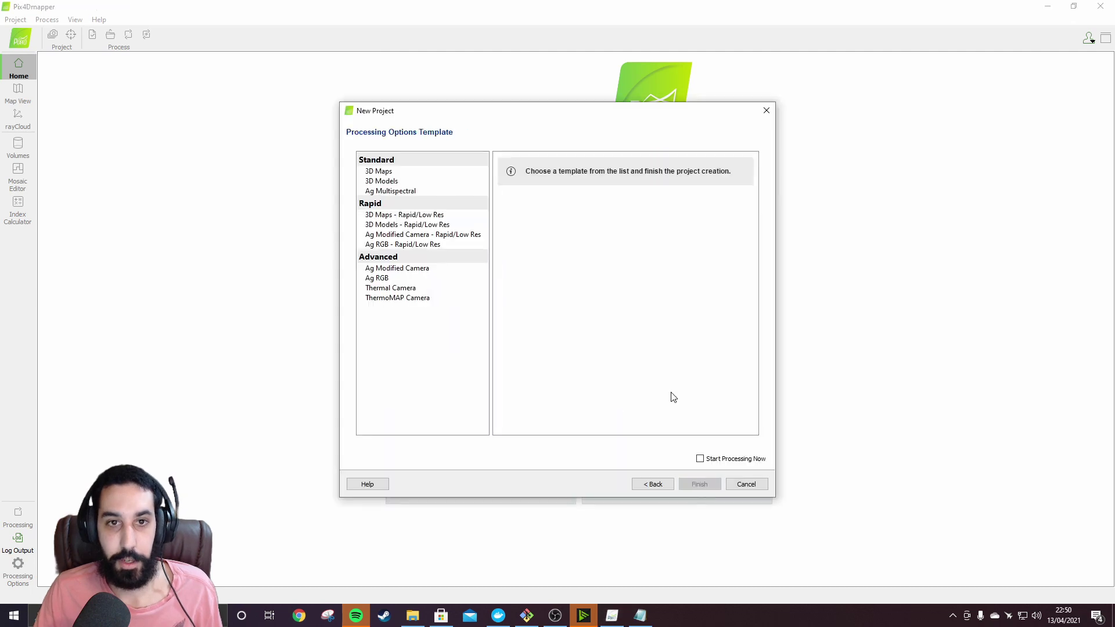
- Compare the Standard, Rapid and Advanced processing templates, examining their output quality, processing speed and image acquisition requirements
click(404, 173)
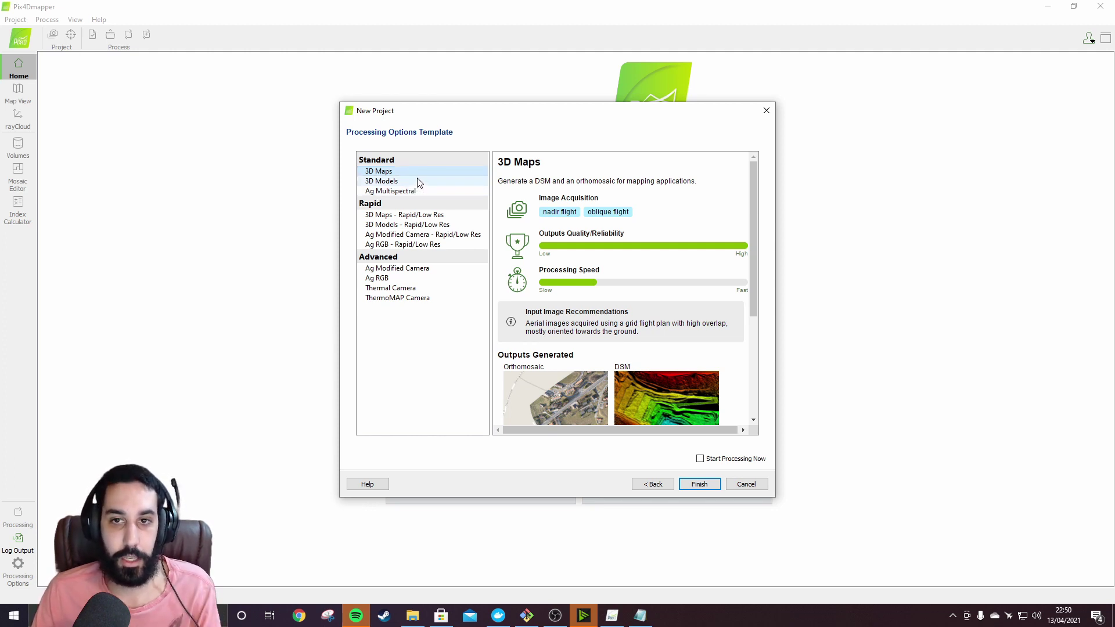
click(418, 180)
click(416, 174)
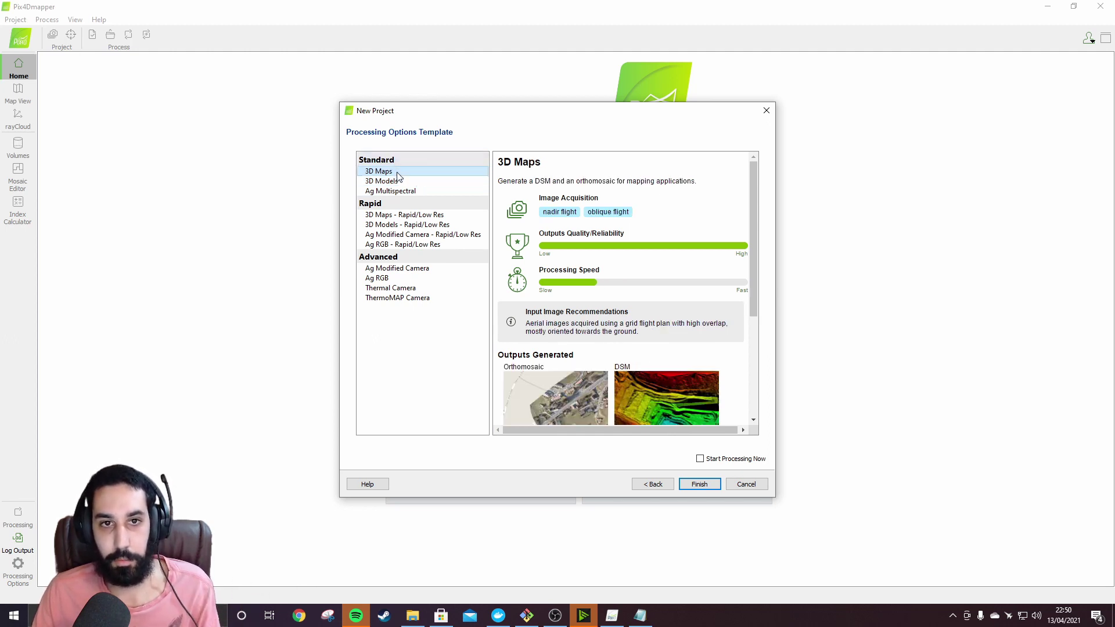
click(395, 181)
click(399, 191)
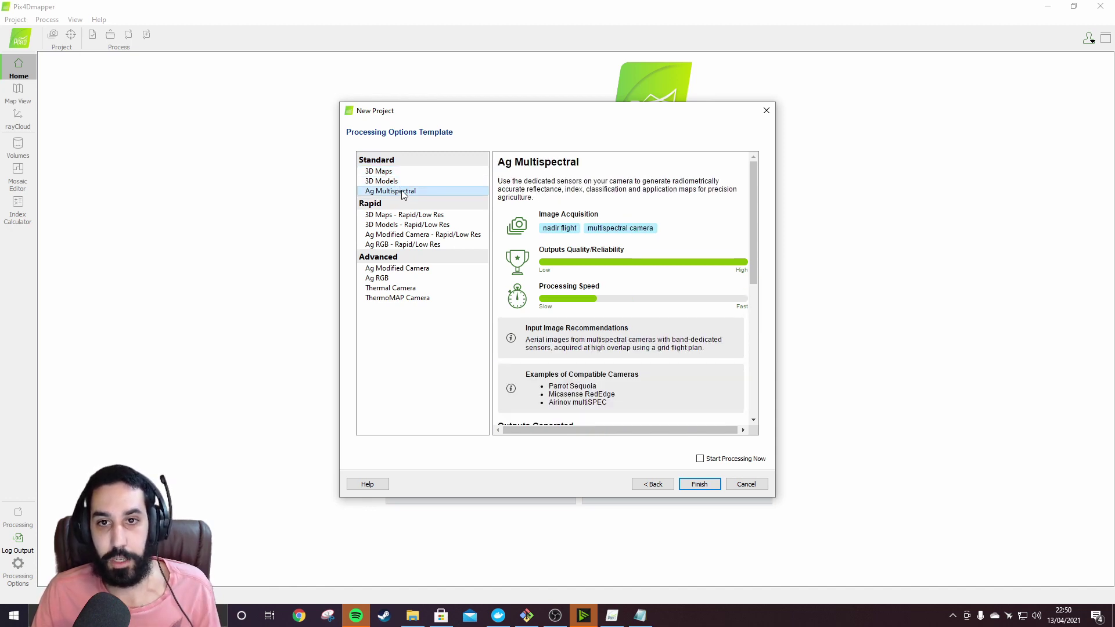
click(408, 215)
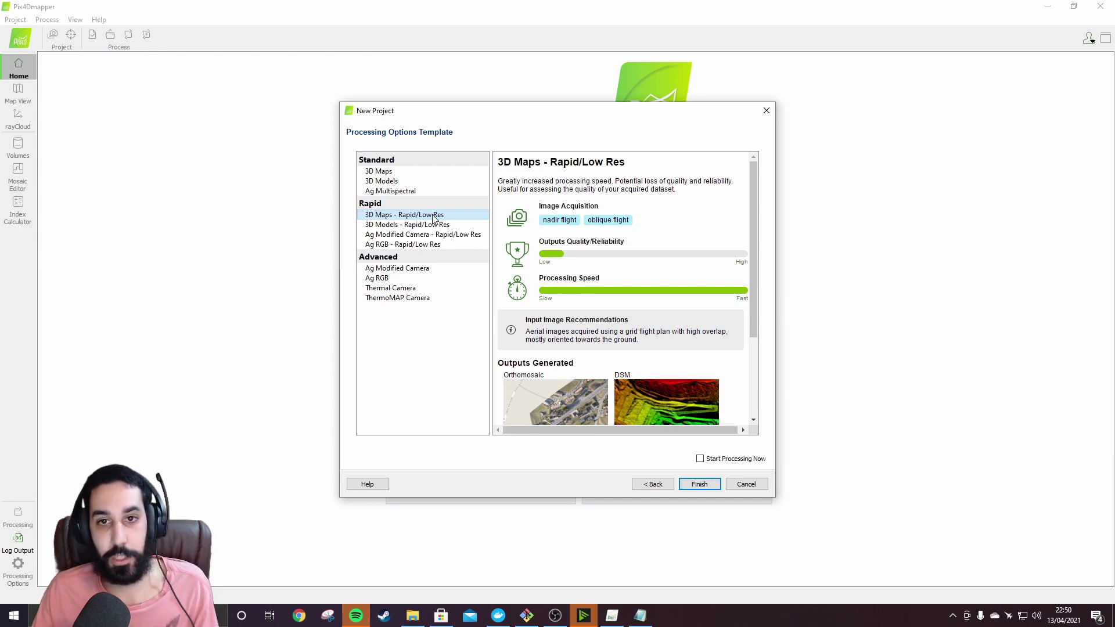
drag(775, 308, 860, 313)
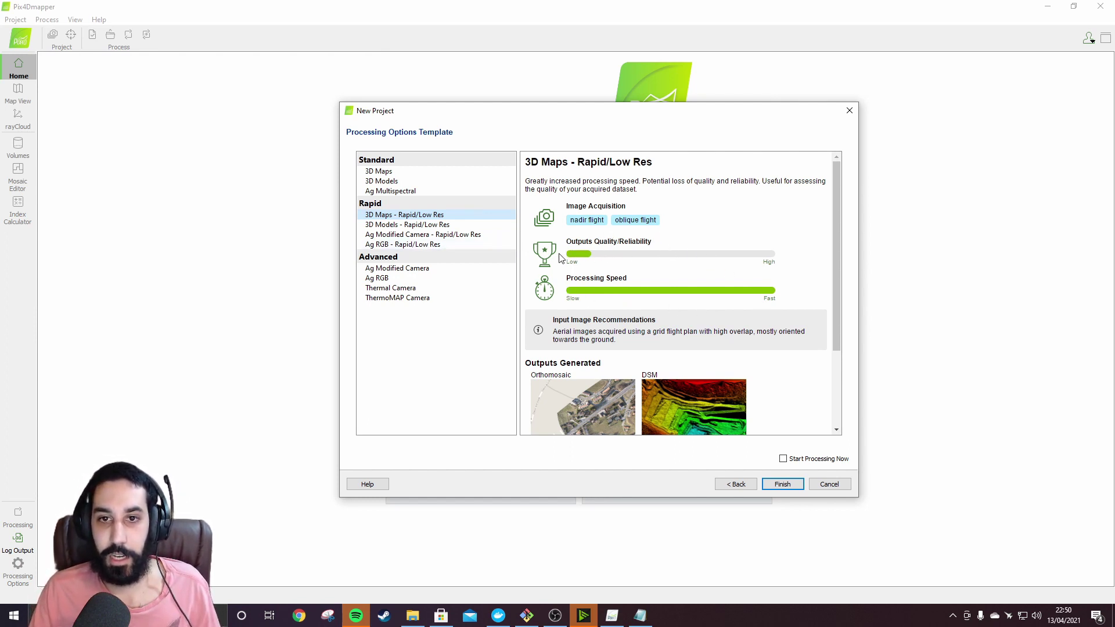
click(411, 171)
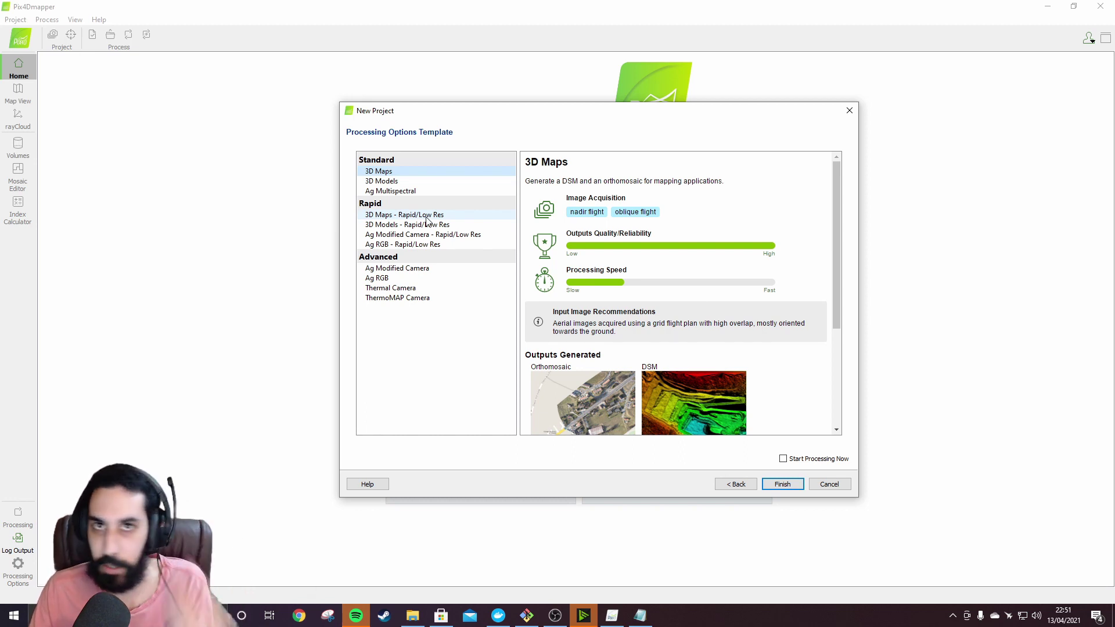
click(416, 269)
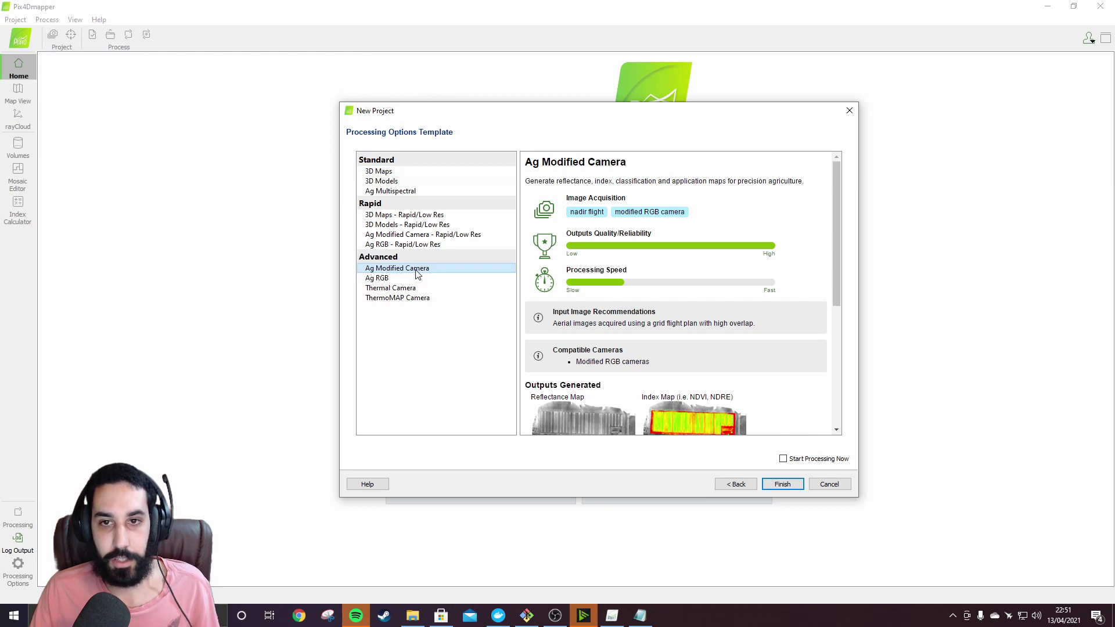
click(419, 278)
click(420, 288)
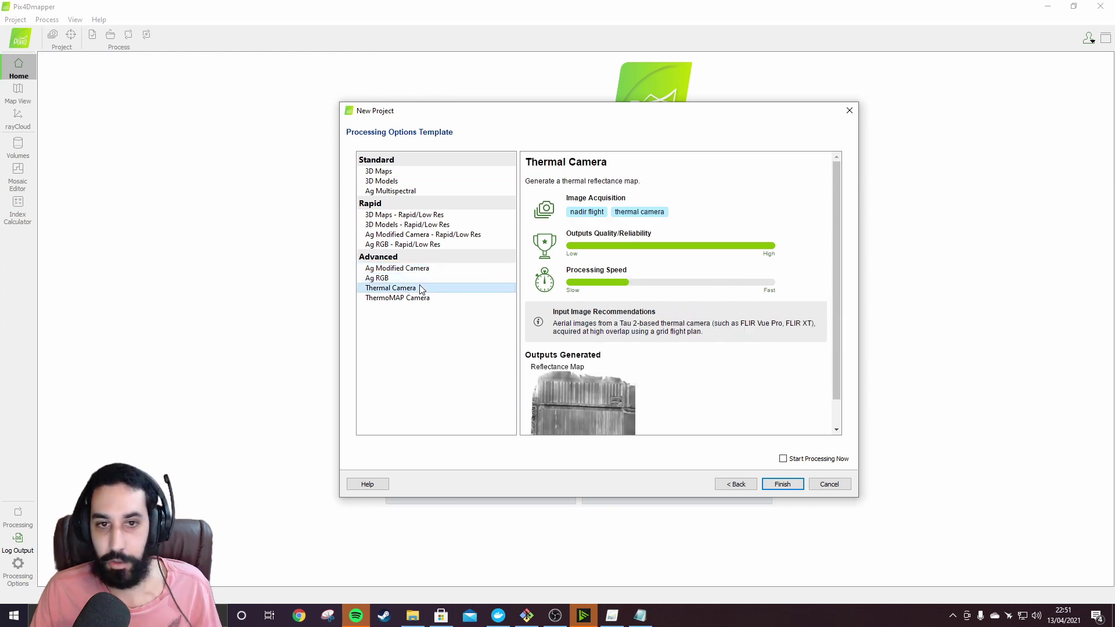
- Choose the standard 3D Maps template, keep Start Processing Now disabled and finish creating the project
click(409, 173)
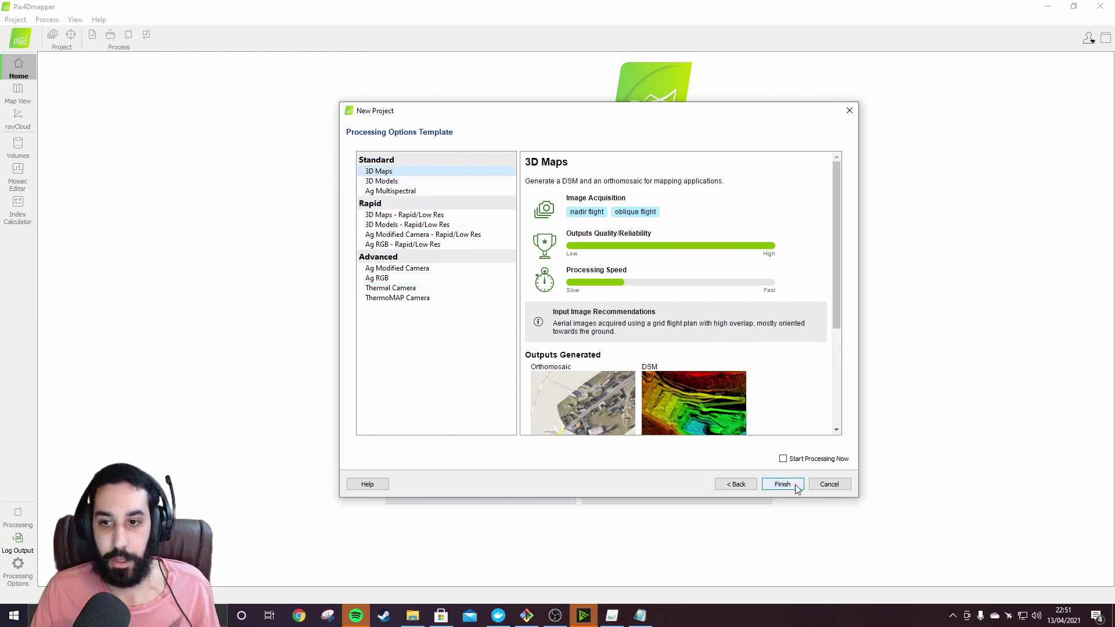
click(783, 459)
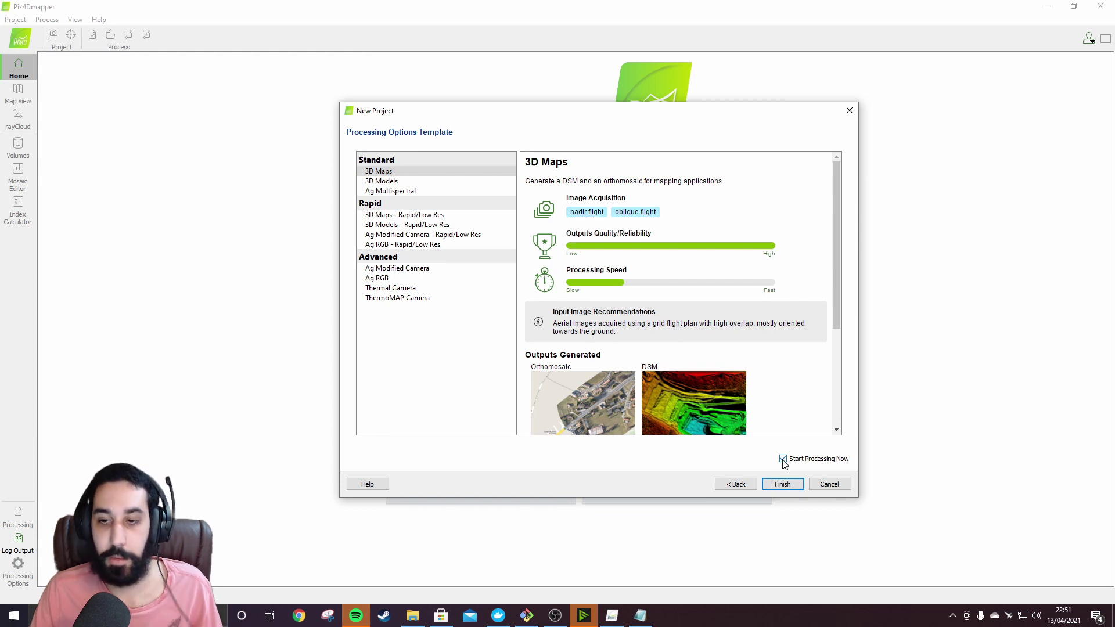
click(782, 459)
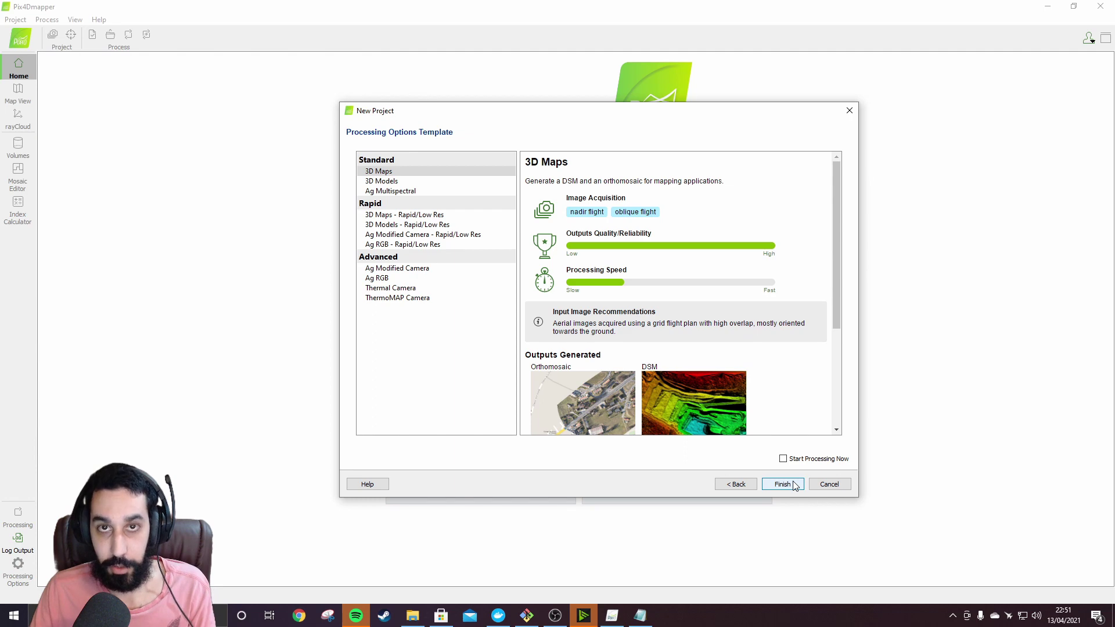
click(783, 485)
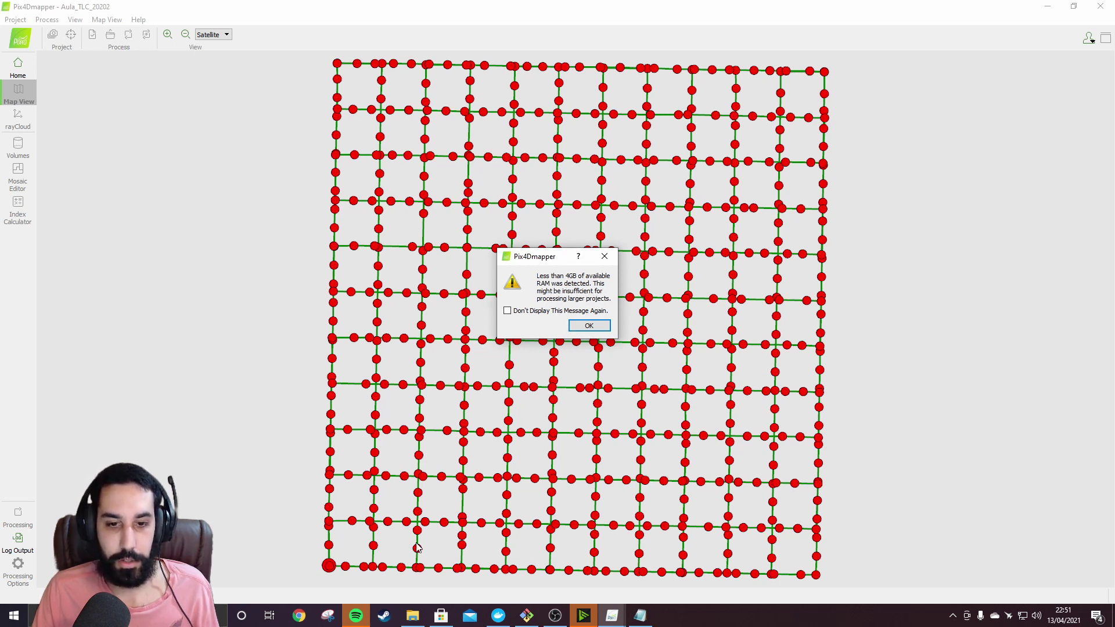
- Dismiss the available RAM warning and examine the flight grid of image positions on the map
click(503, 616)
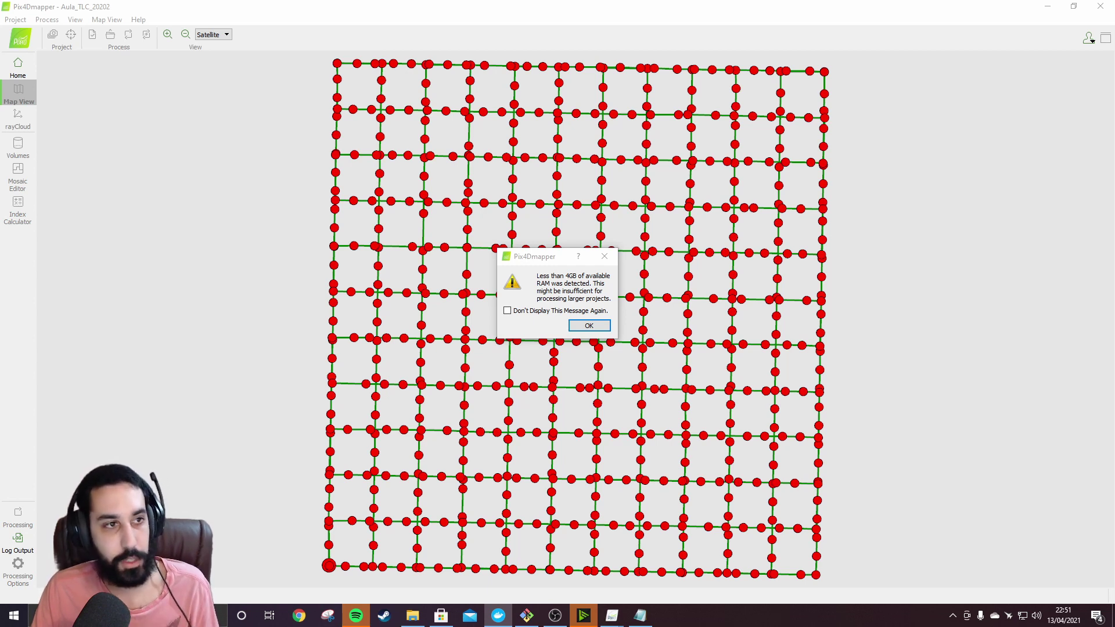
click(555, 270)
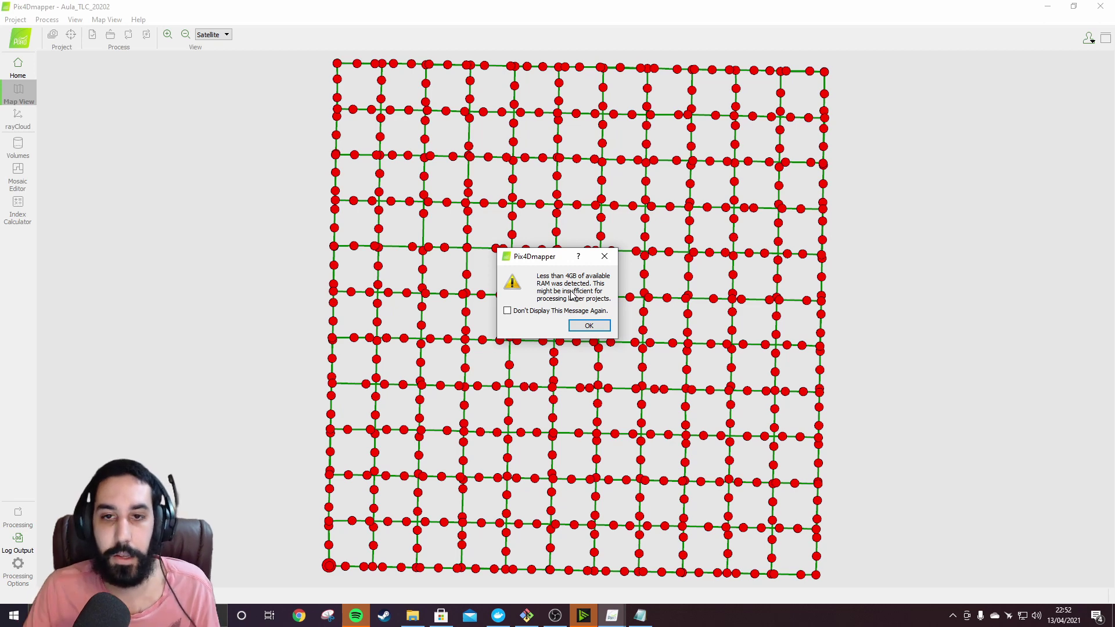
click(590, 327)
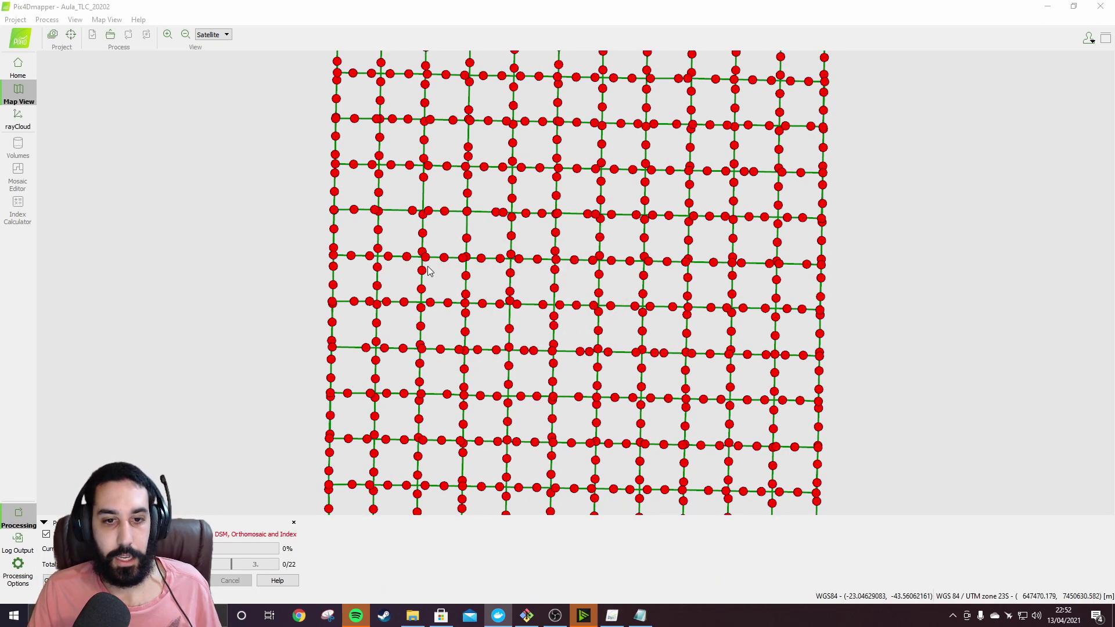
scroll(528, 284, down, 1)
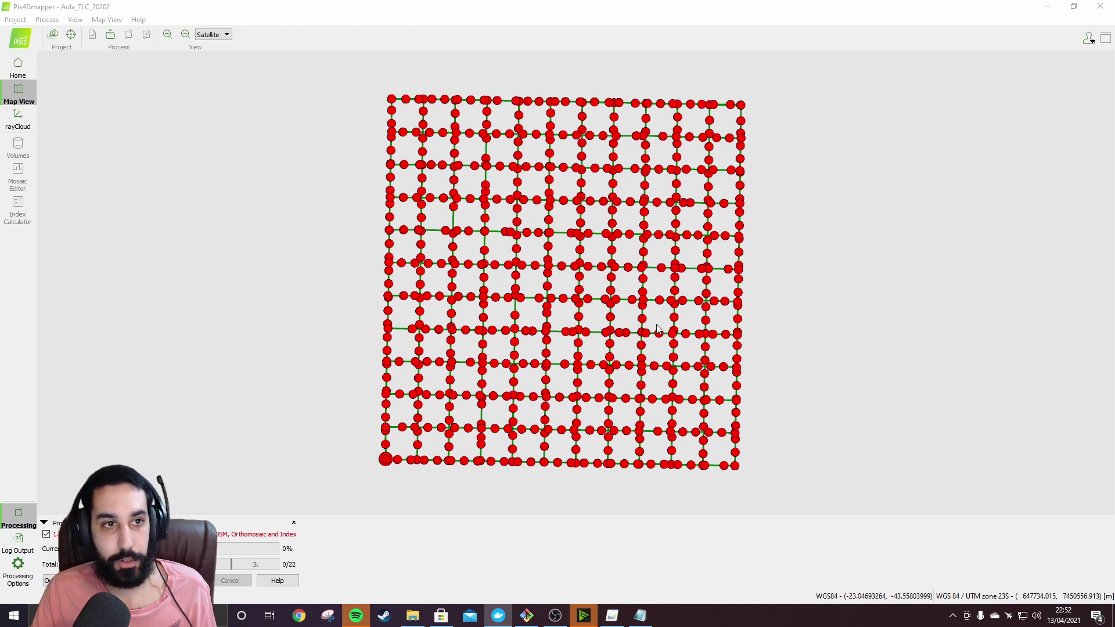
scroll(740, 336, down, 3)
drag(806, 339, 757, 342)
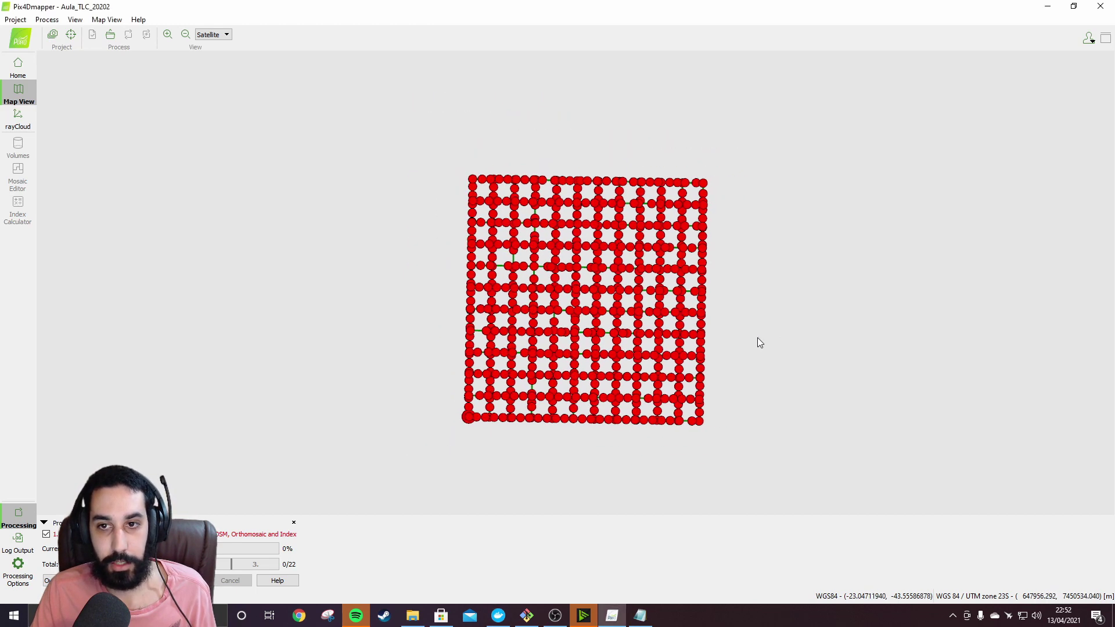
scroll(615, 363, up, 3)
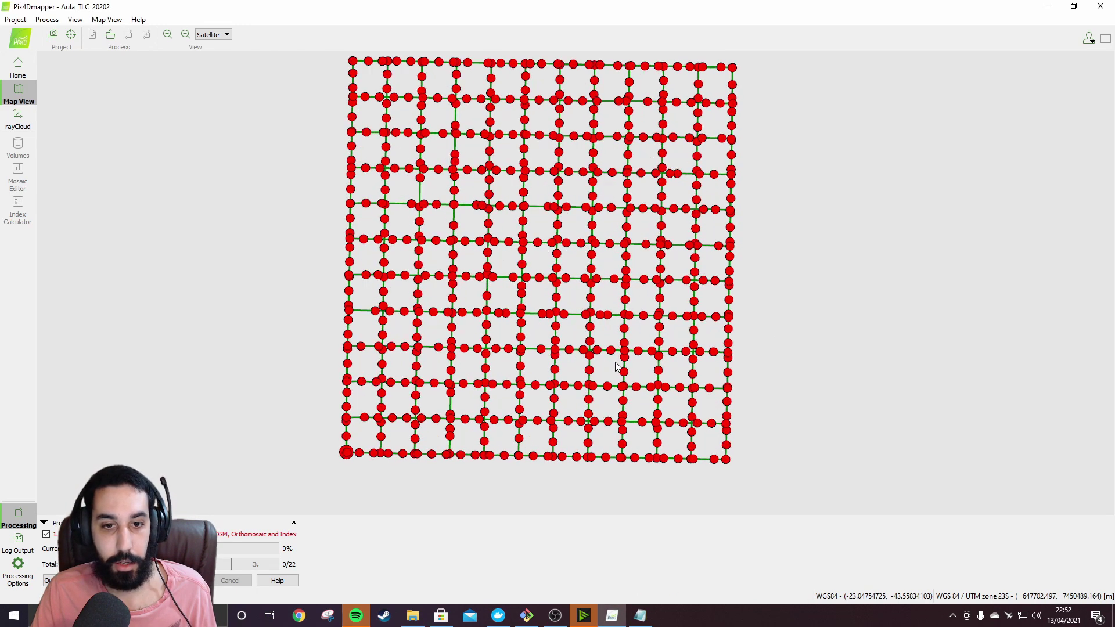
drag(727, 337, 722, 361)
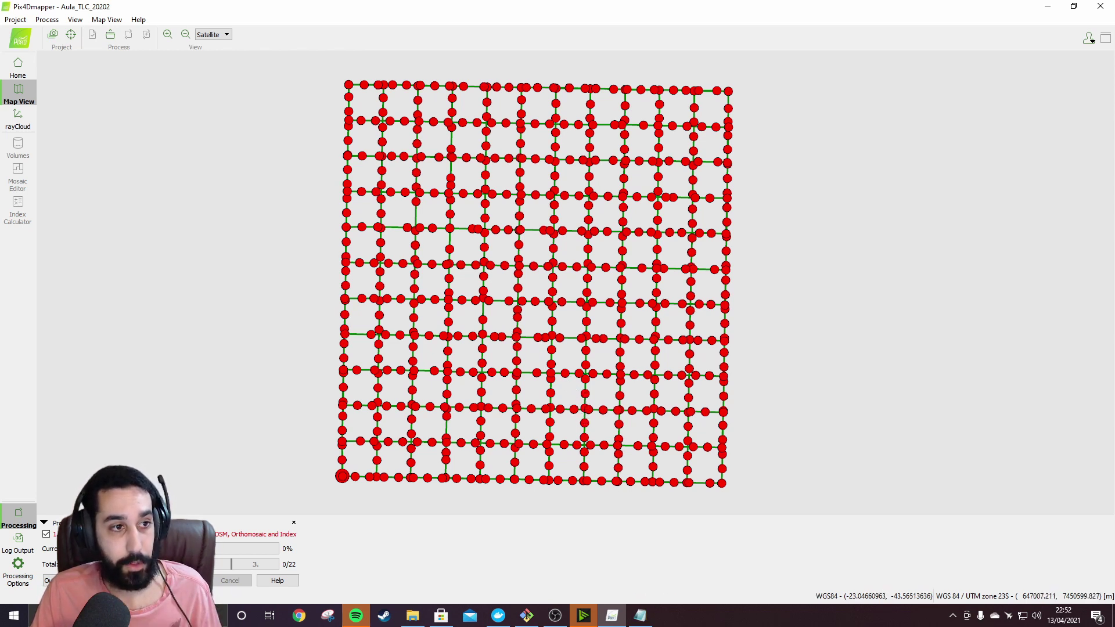
- Start importing ground control points through the GCP/MTP Manager, keeping the coordinates order X, Y, Z
click(72, 36)
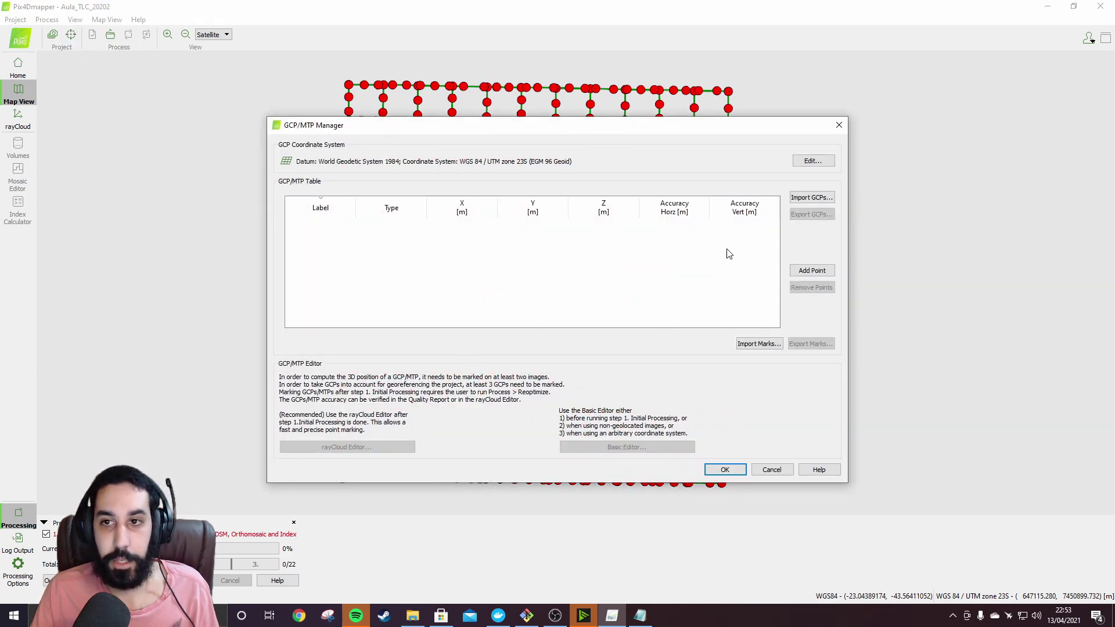
click(811, 198)
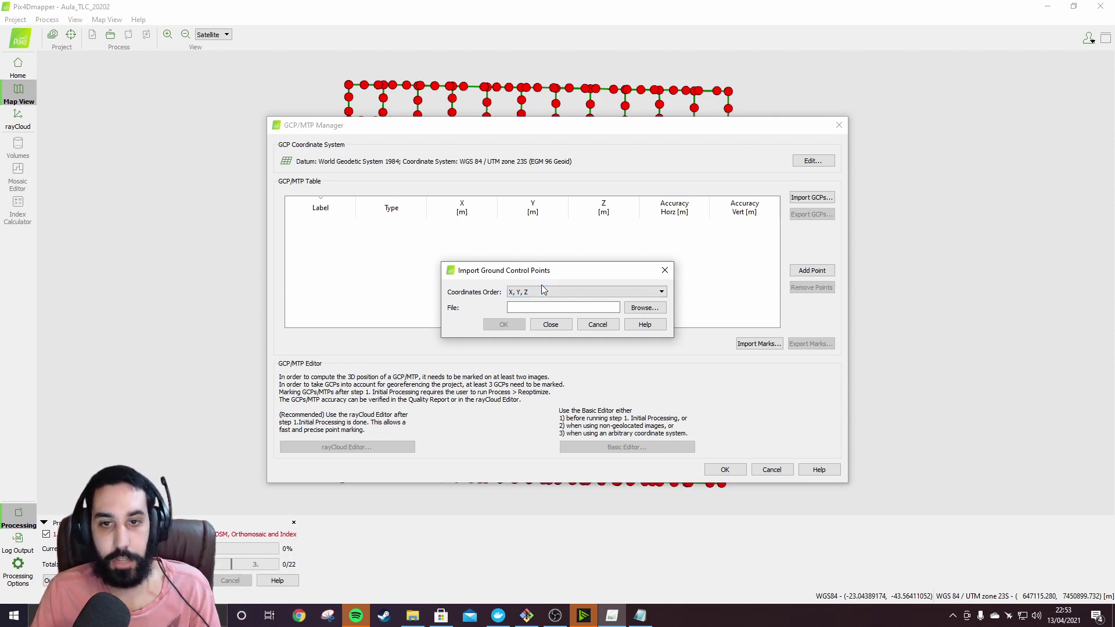
click(645, 295)
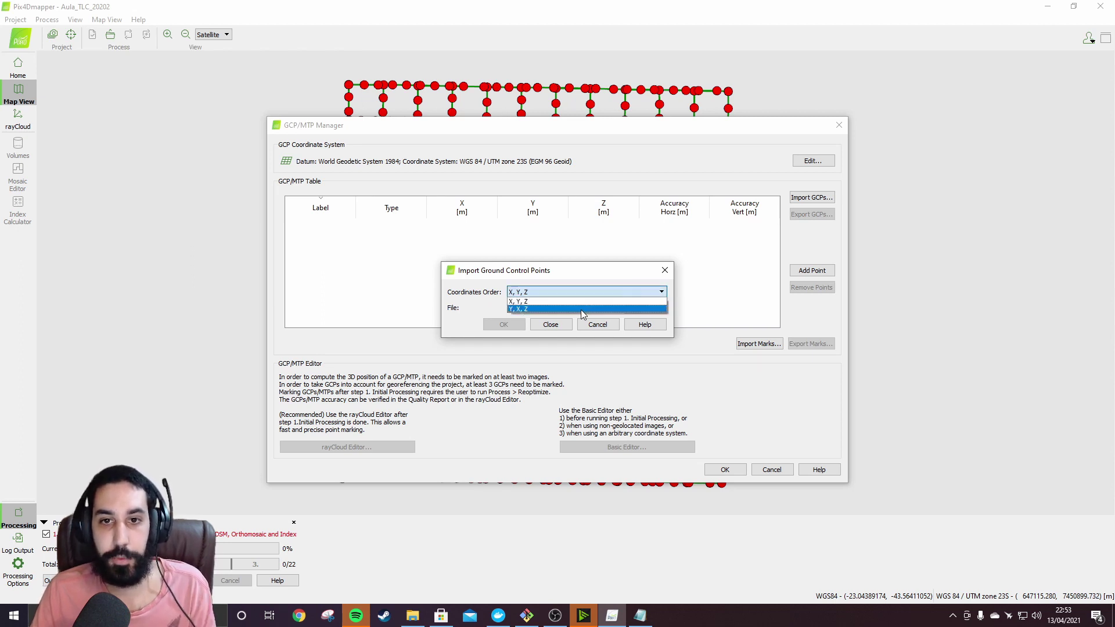
click(592, 274)
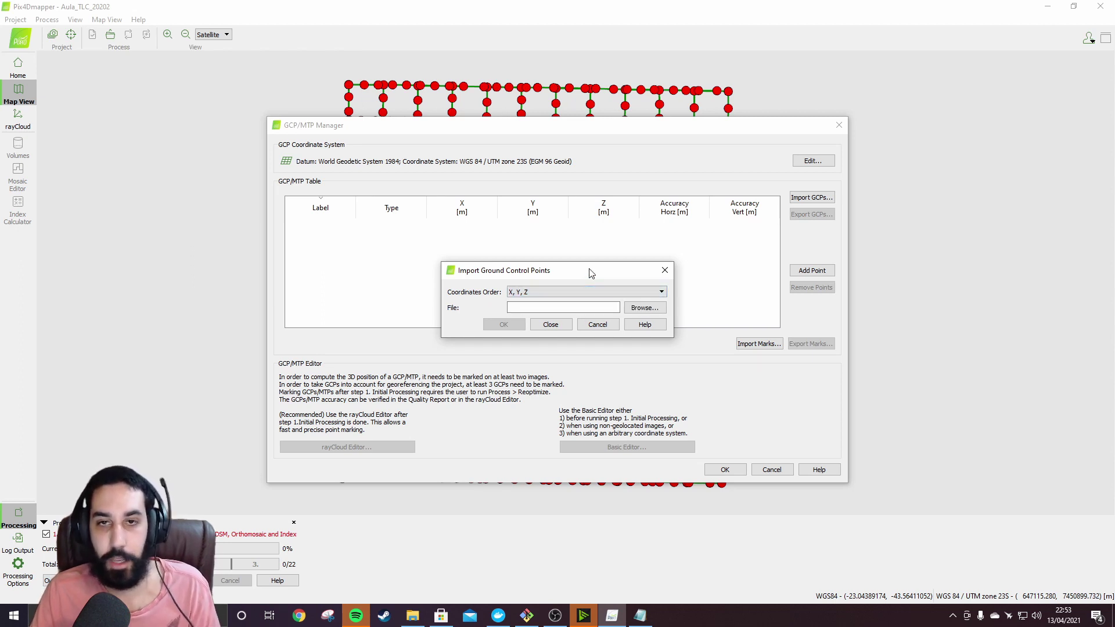
- Browse to the Aula_TLC_2020.2 folder and select the Lista de Pontos3 text file as the GCP source
click(644, 309)
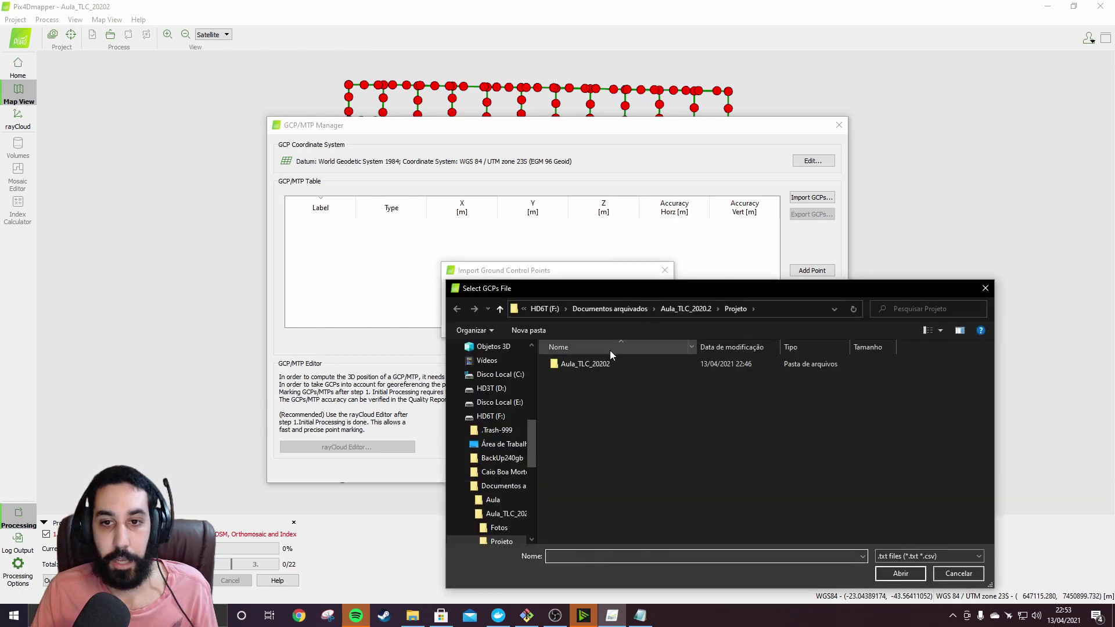
click(654, 308)
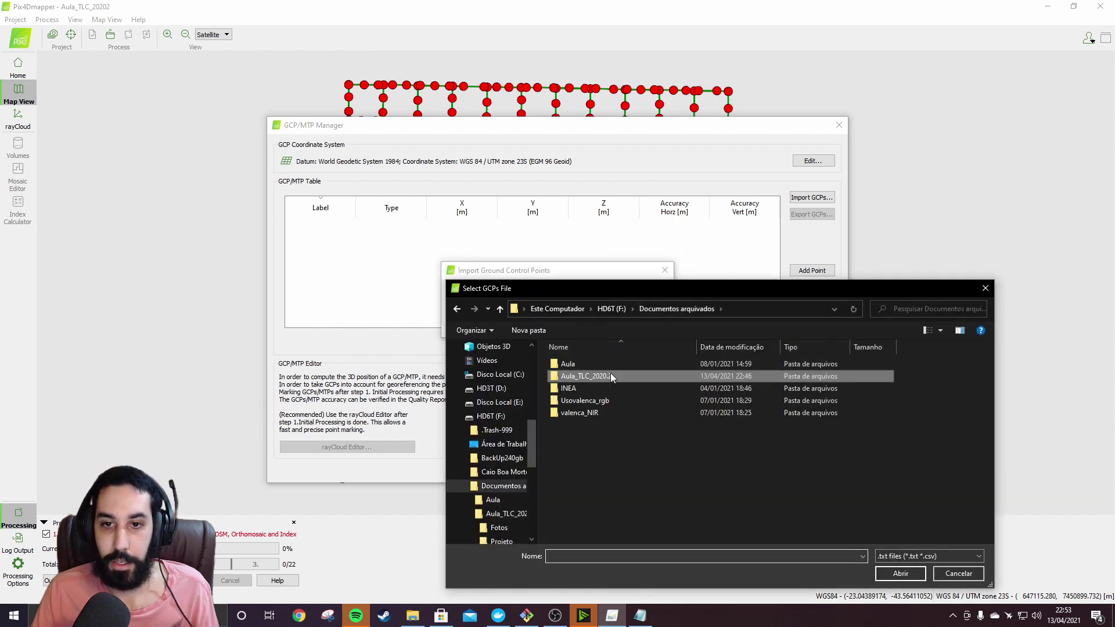
click(616, 389)
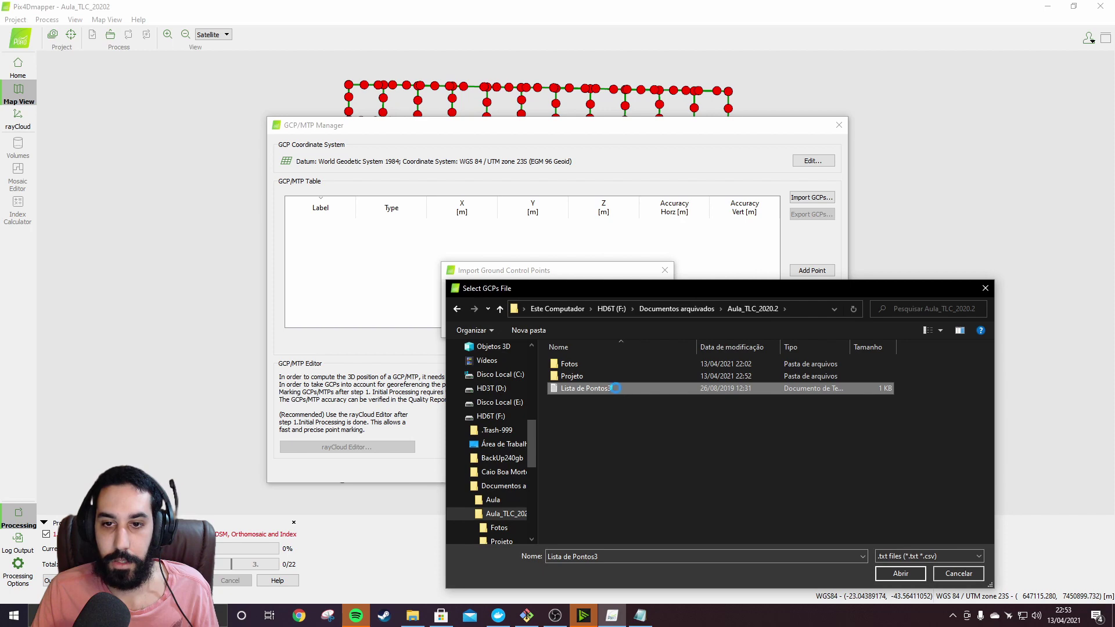
- Open Lista de Pontos3 in Notepad, check the label and coordinate order of its lines, and close it
right_click(615, 388)
click(668, 136)
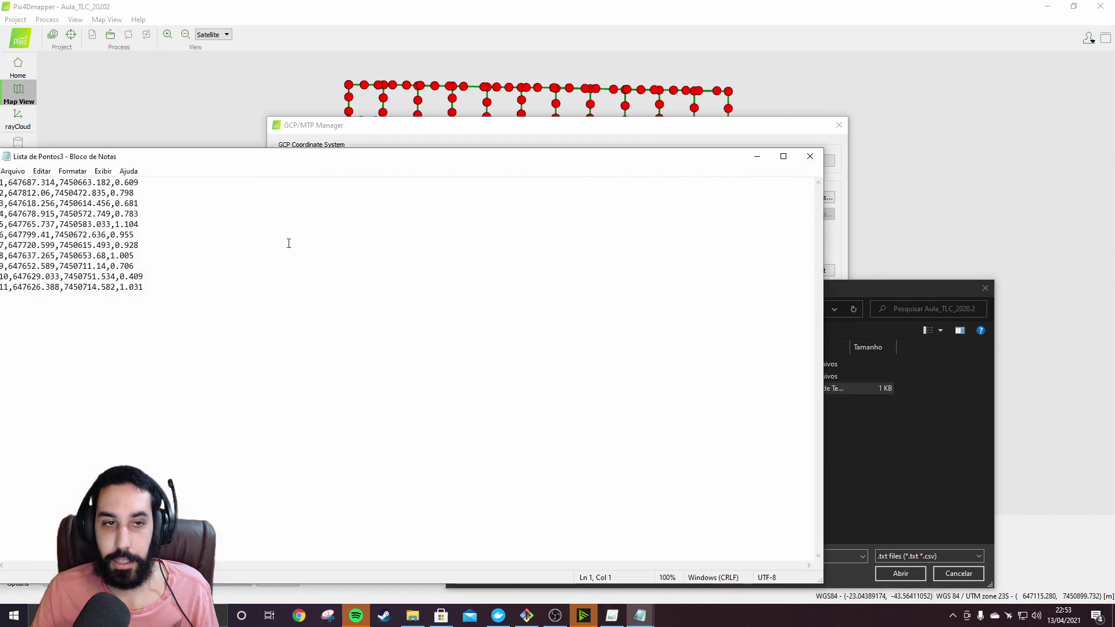
drag(254, 160, 442, 130)
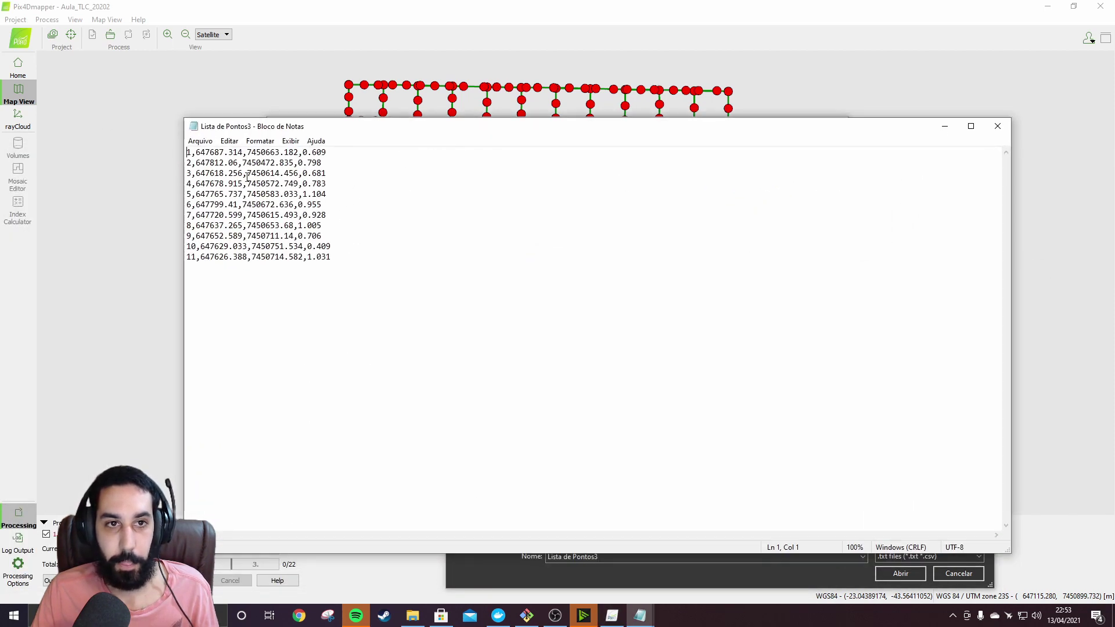
click(998, 126)
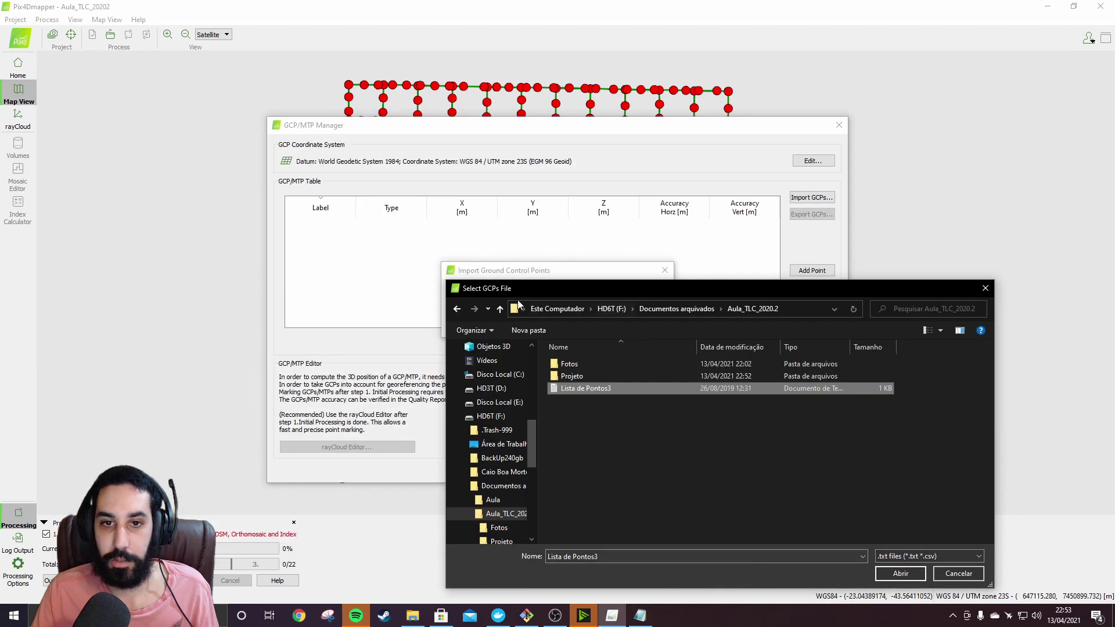
- Load Lista de Pontos3.txt and import its ground control points in X, Y, Z order
click(558, 269)
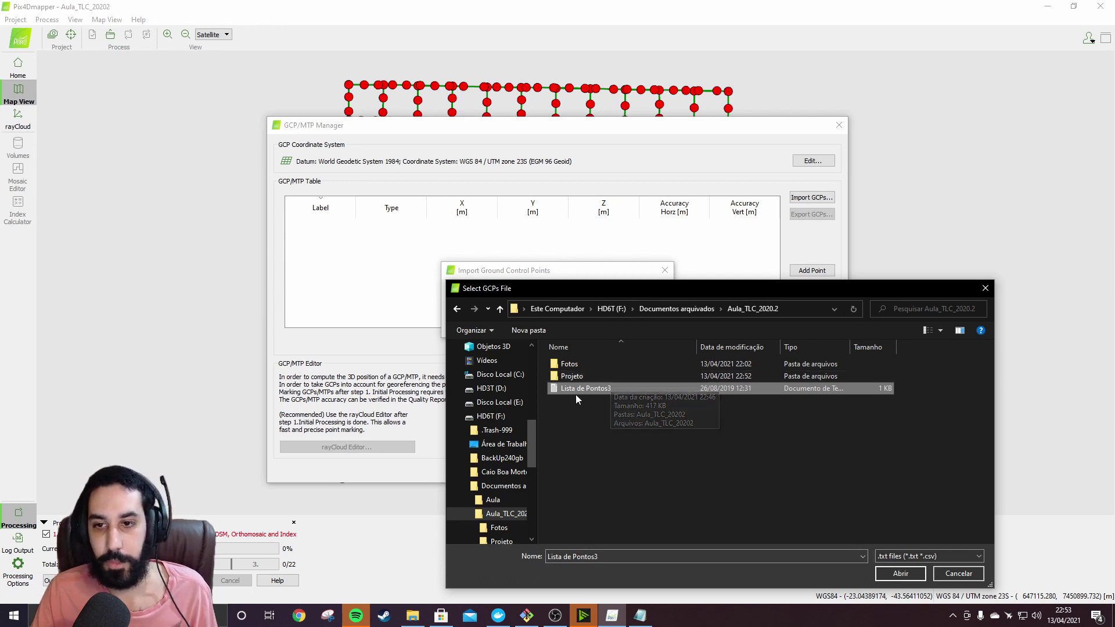
click(901, 573)
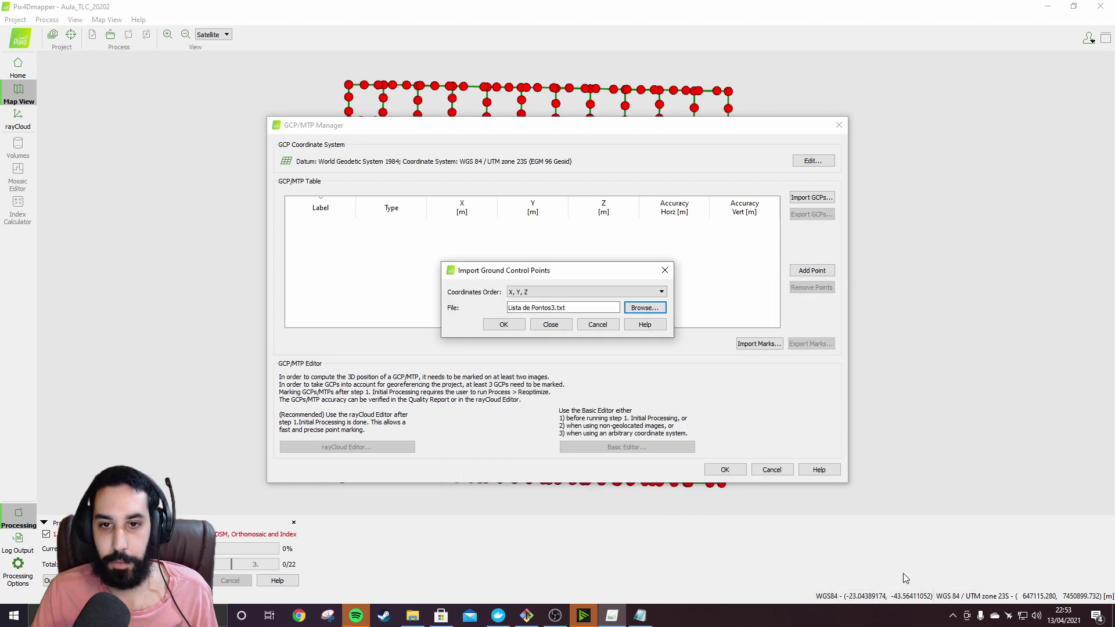
click(516, 324)
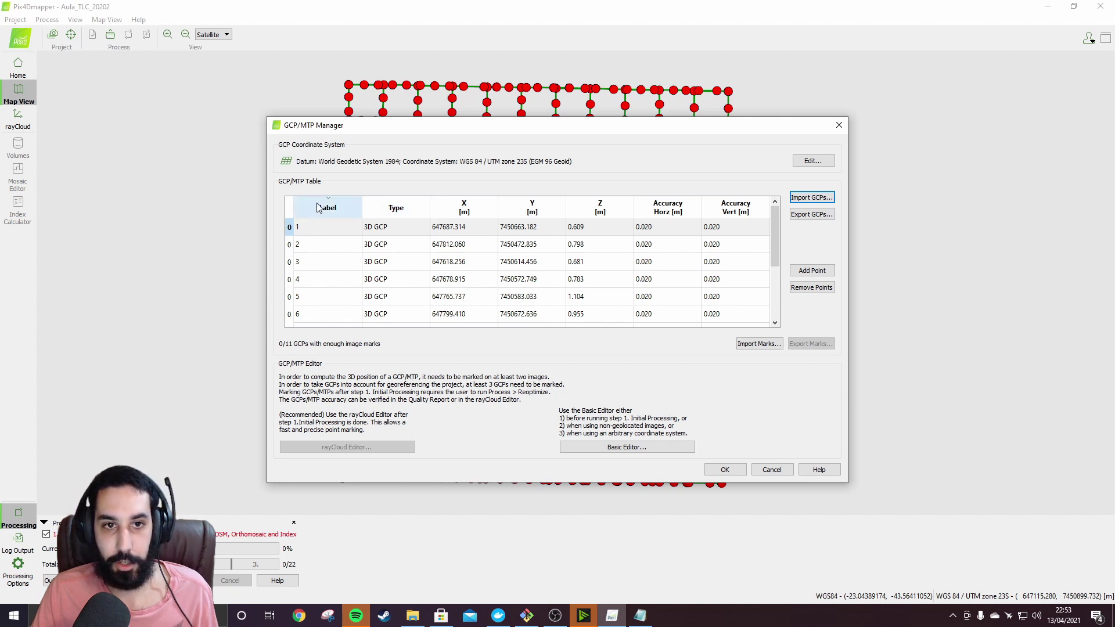
- Review the imported points in the GCP/MTP table, accept them and examine their distribution over the flight grid
scroll(314, 293, down, 1)
scroll(315, 297, down, 1)
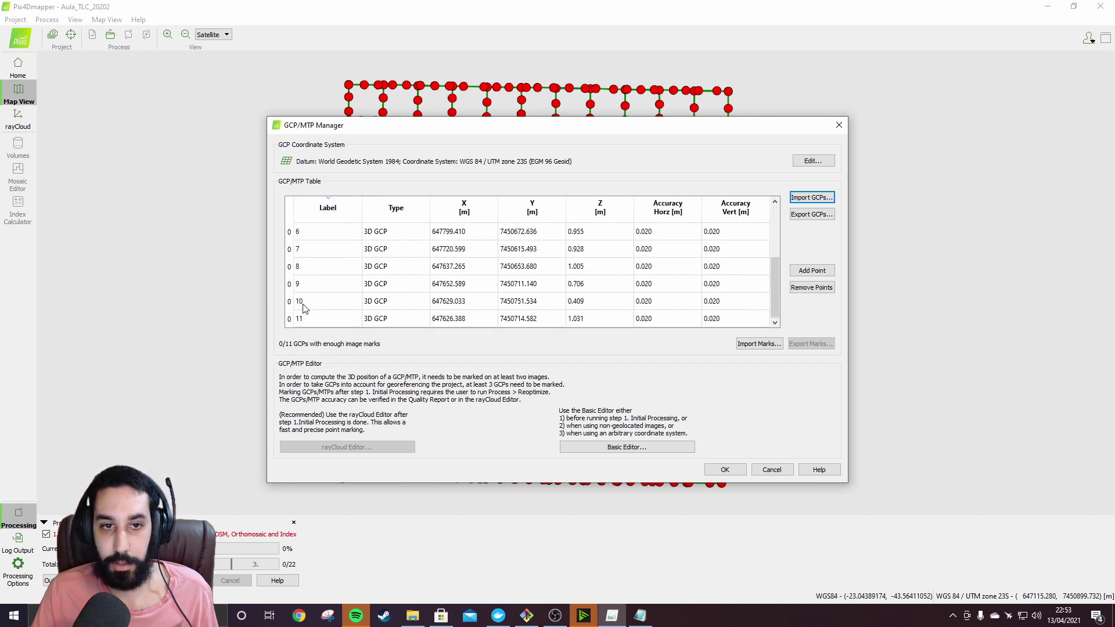
scroll(360, 307, up, 2)
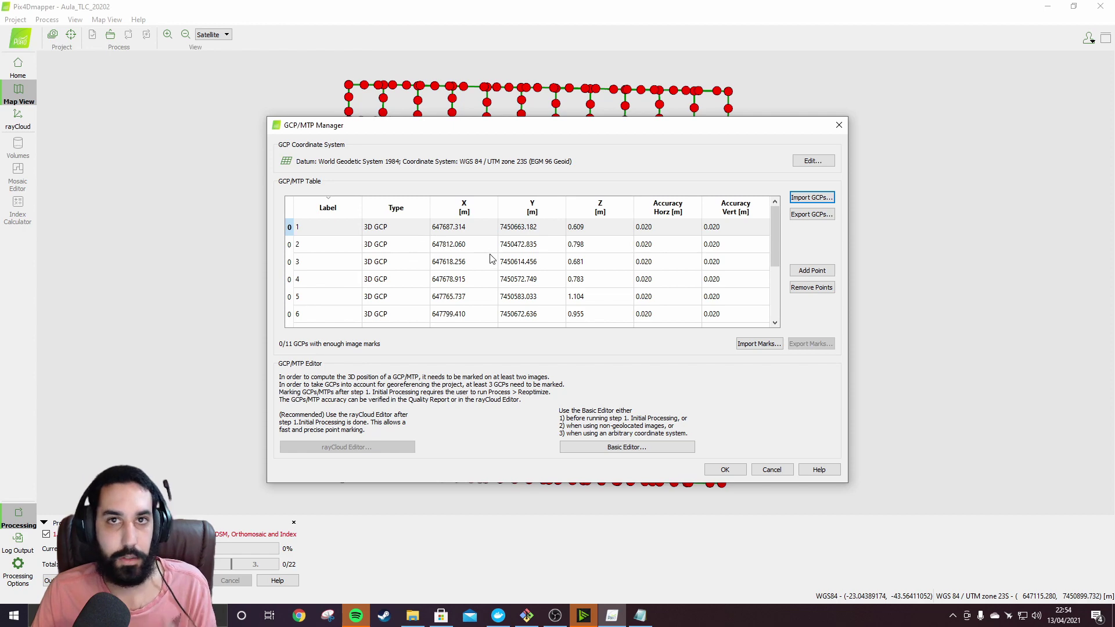
scroll(511, 267, down, 2)
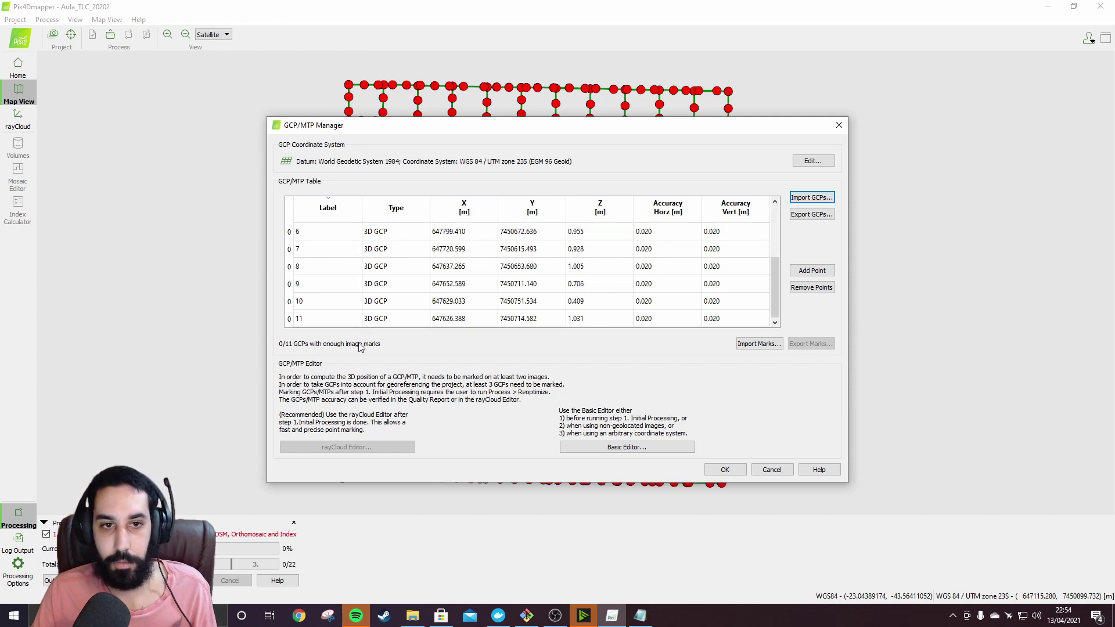
click(729, 468)
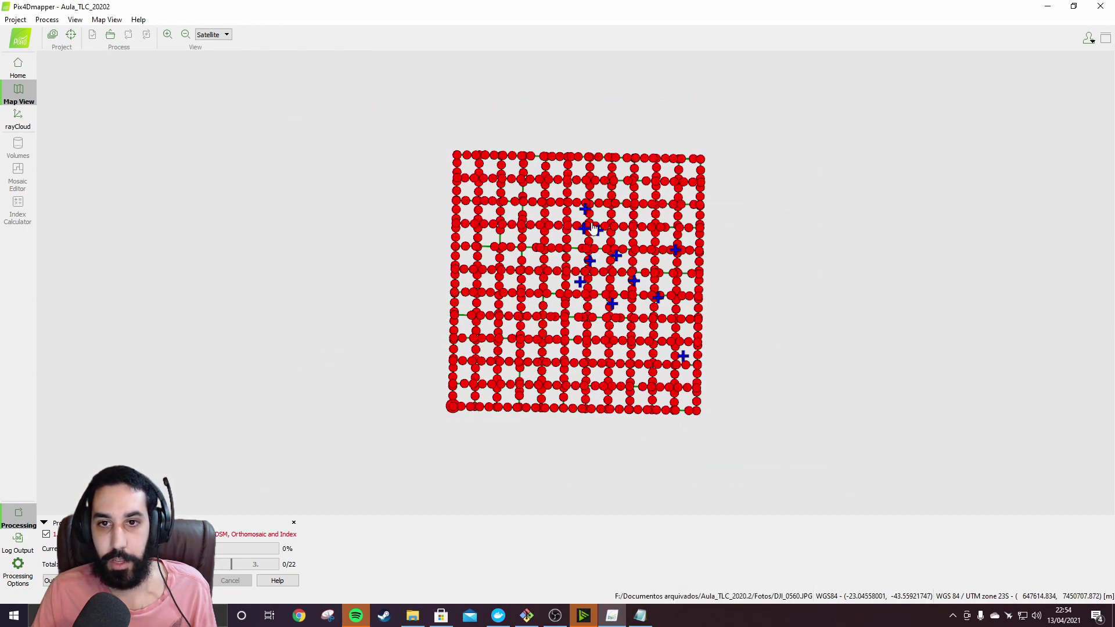
scroll(698, 418, up, 5)
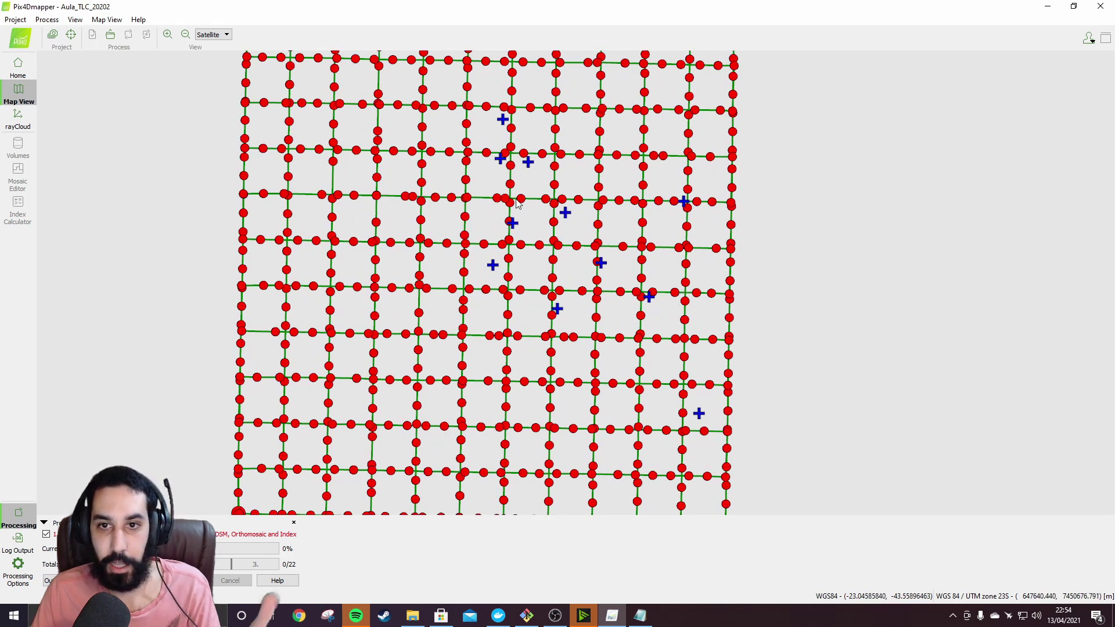
- Reopen the GCP/MTP Manager, select point 1 and open the Basic Editor for marking points on images
click(70, 36)
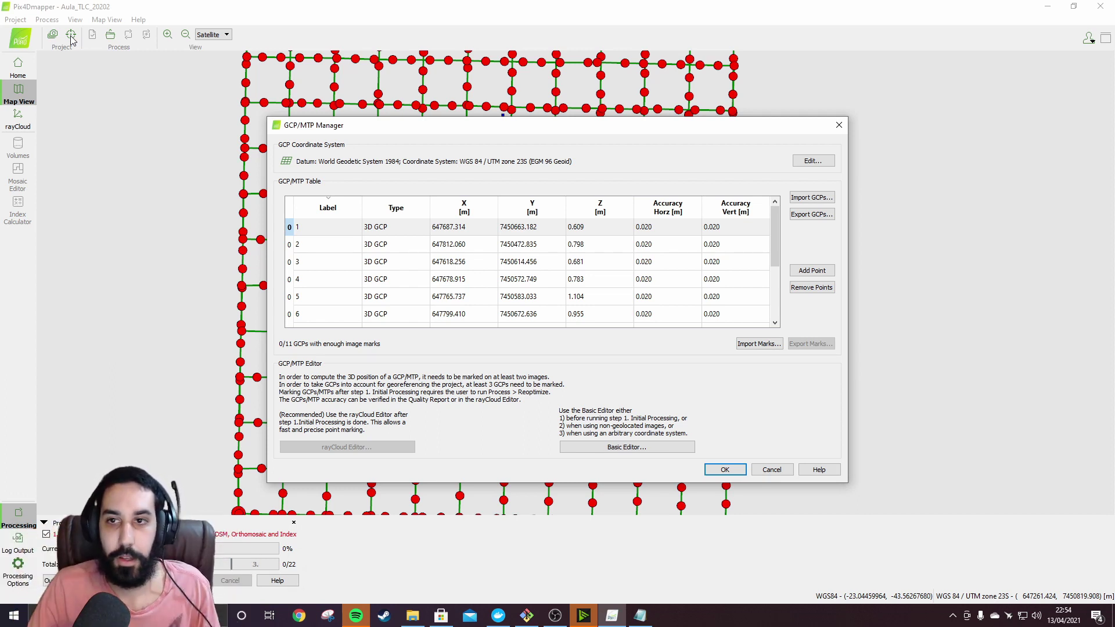
click(397, 225)
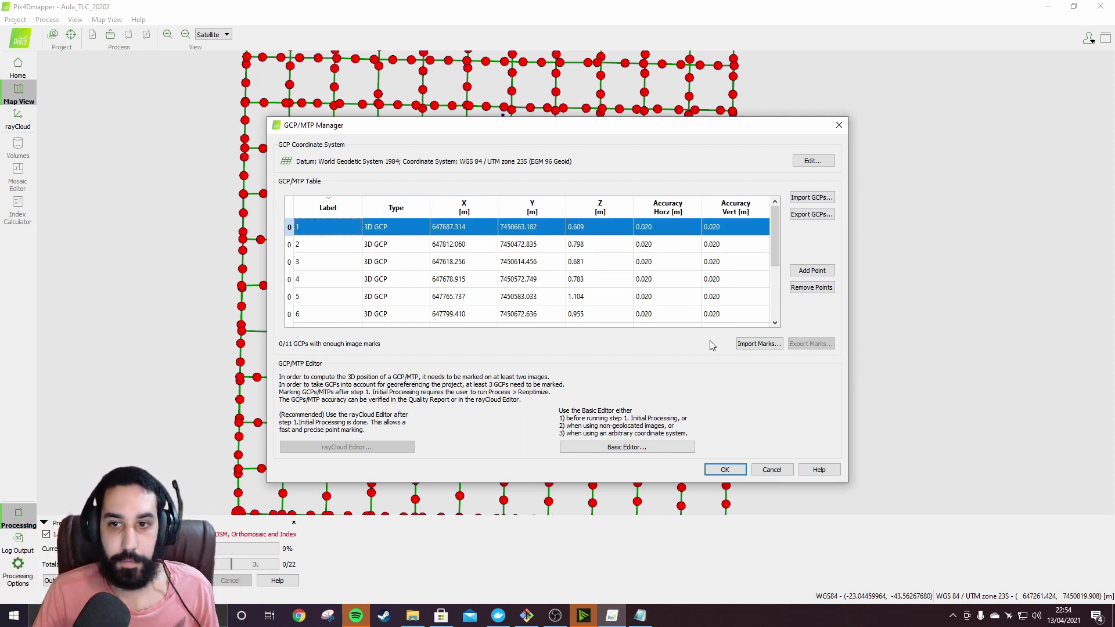
click(629, 448)
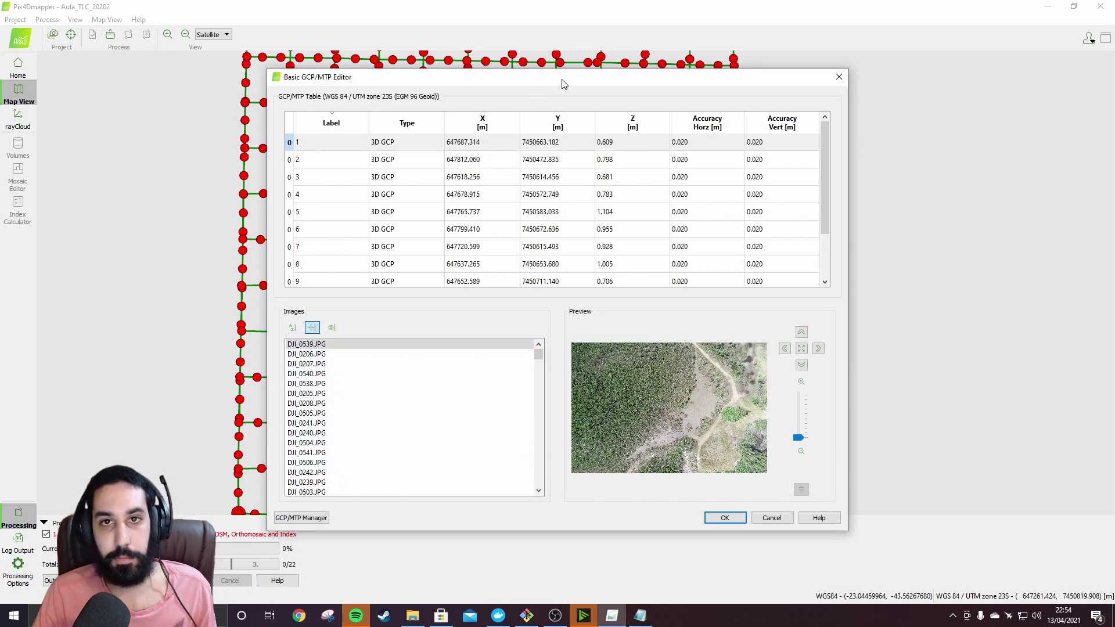
- Move the Basic GCP/MTP Editor aside to view the points on the map, and enlarge its window for a bigger image preview
drag(561, 84, 180, 104)
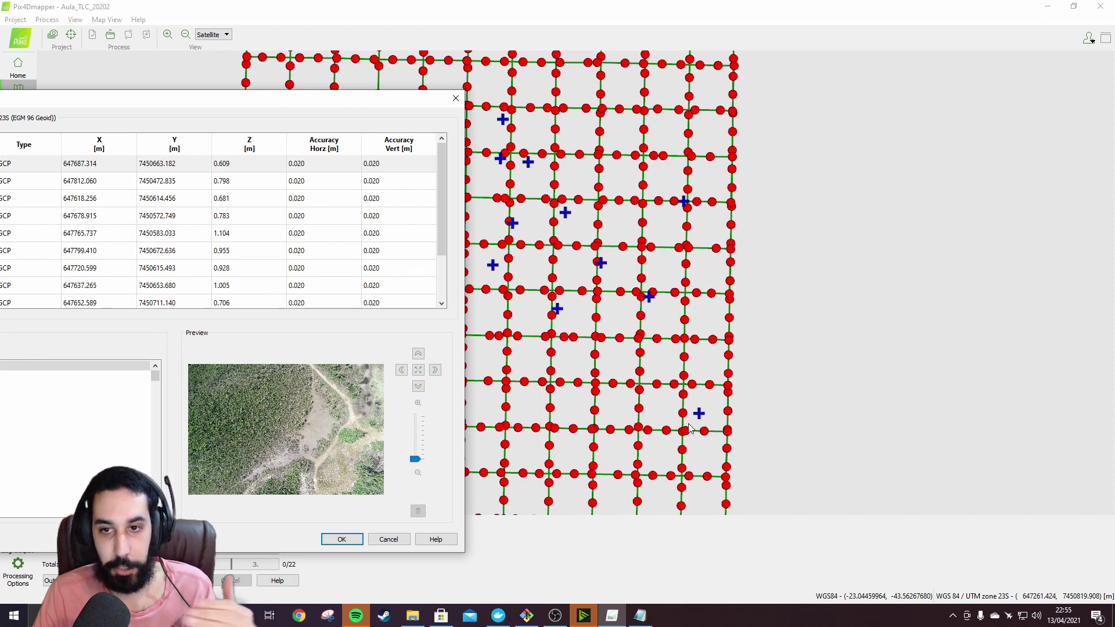
drag(363, 102, 782, 52)
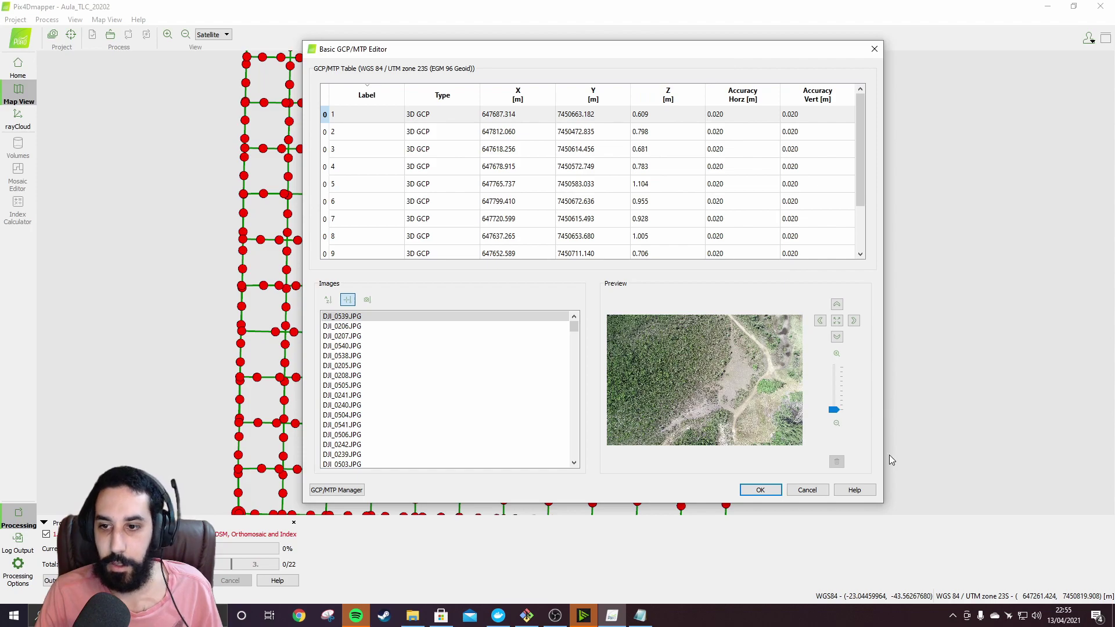
drag(885, 506, 1068, 594)
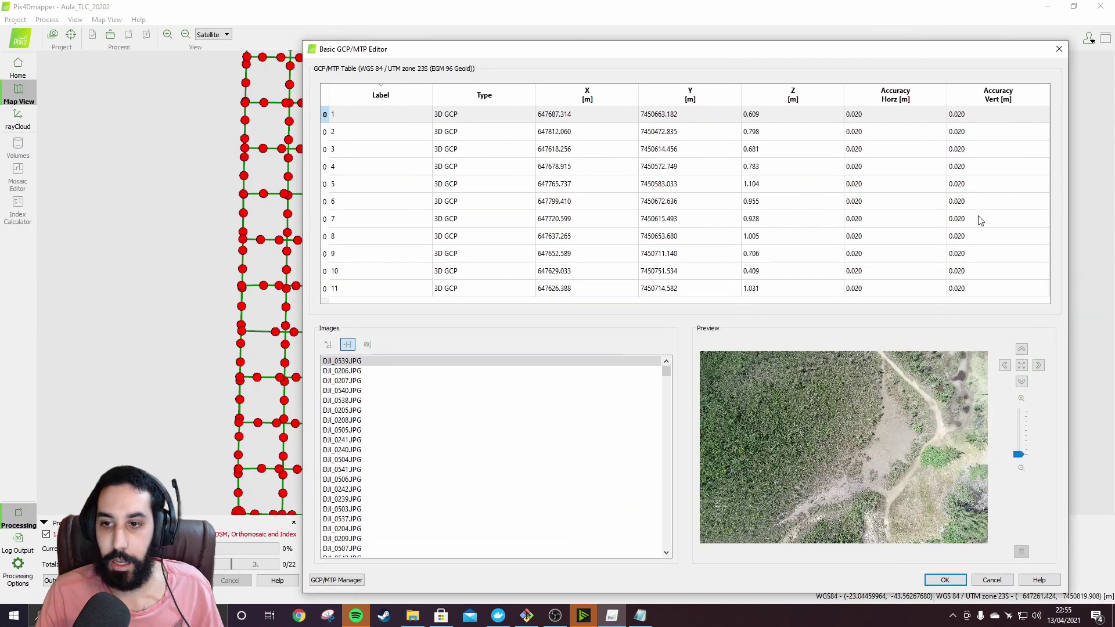
drag(892, 57, 668, 22)
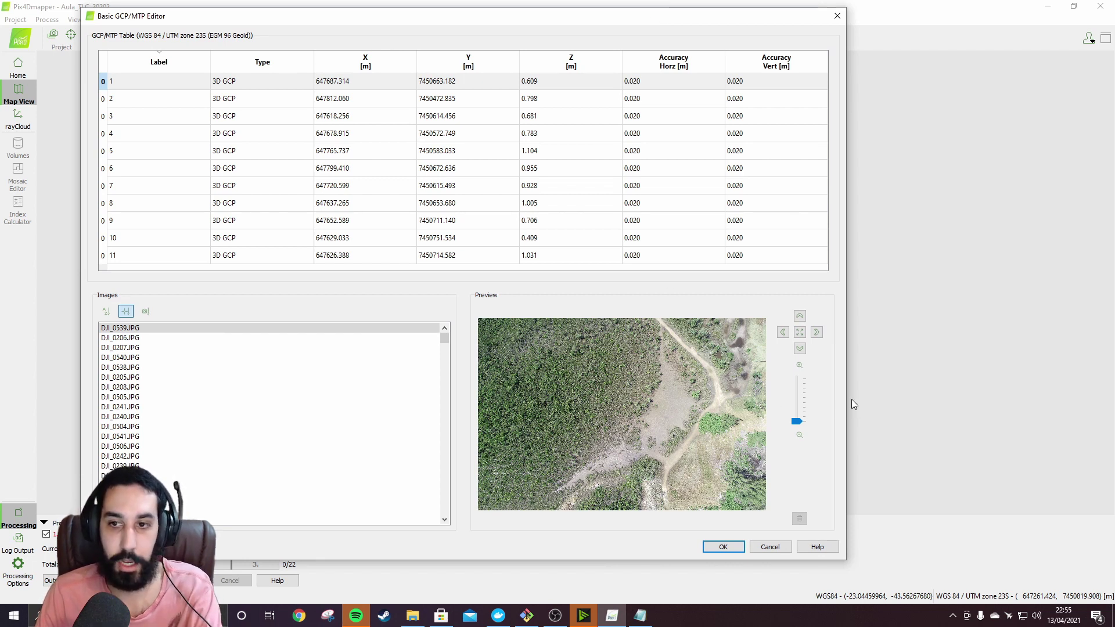
drag(852, 399, 1025, 404)
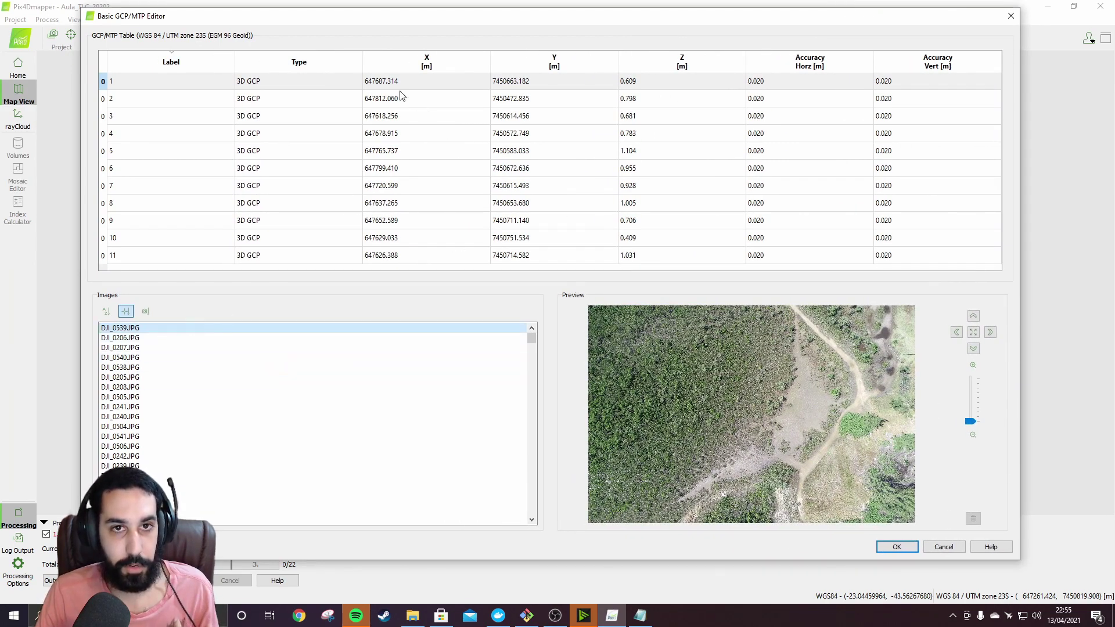
- Search the preview of image DJI_0539.JPG for the checkered ground target of point 1
click(333, 82)
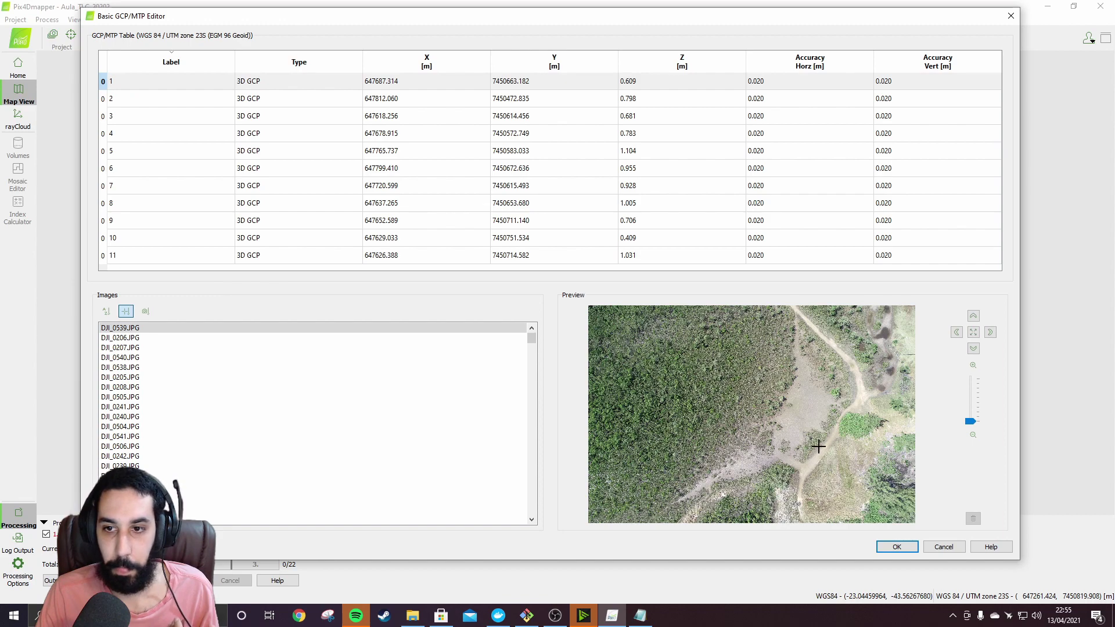
scroll(819, 446, up, 3)
scroll(819, 445, down, 3)
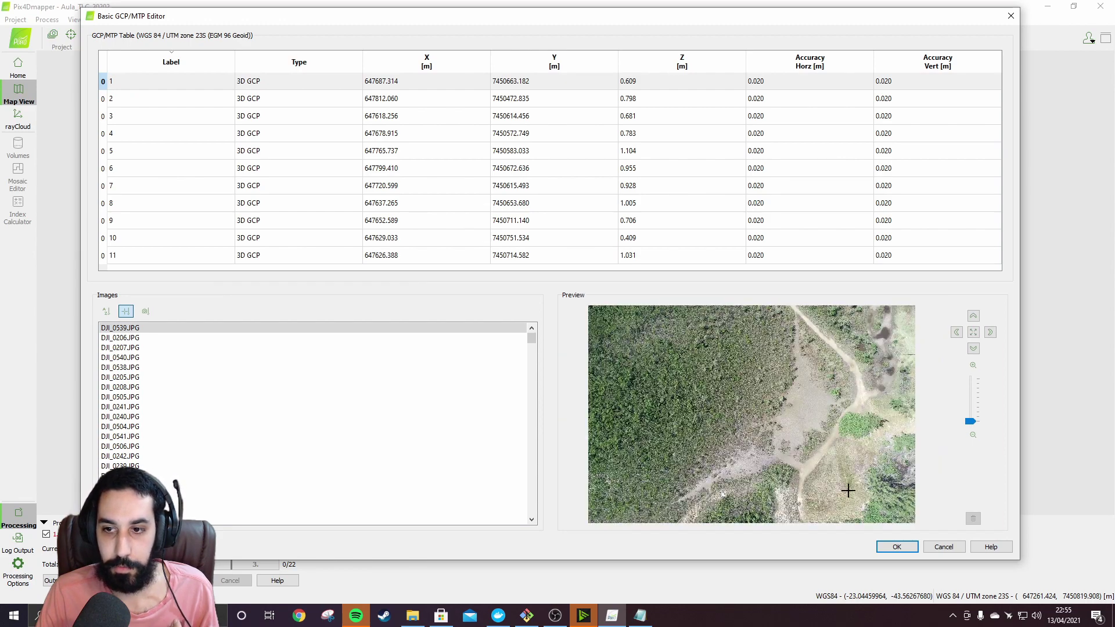
scroll(850, 494, up, 1)
scroll(852, 498, down, 1)
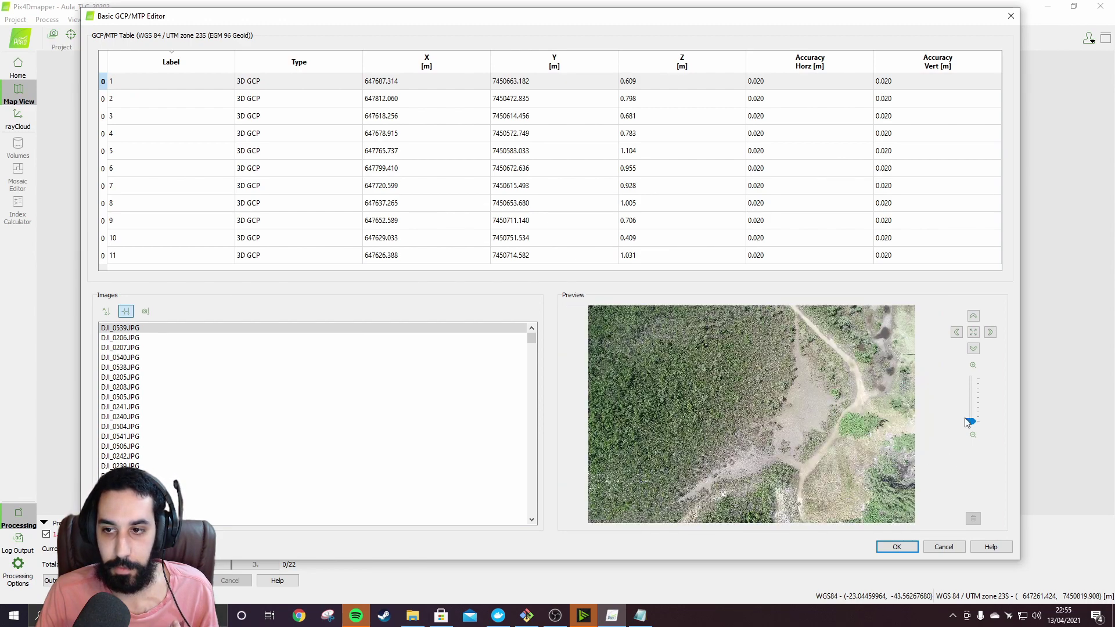
scroll(816, 515, up, 3)
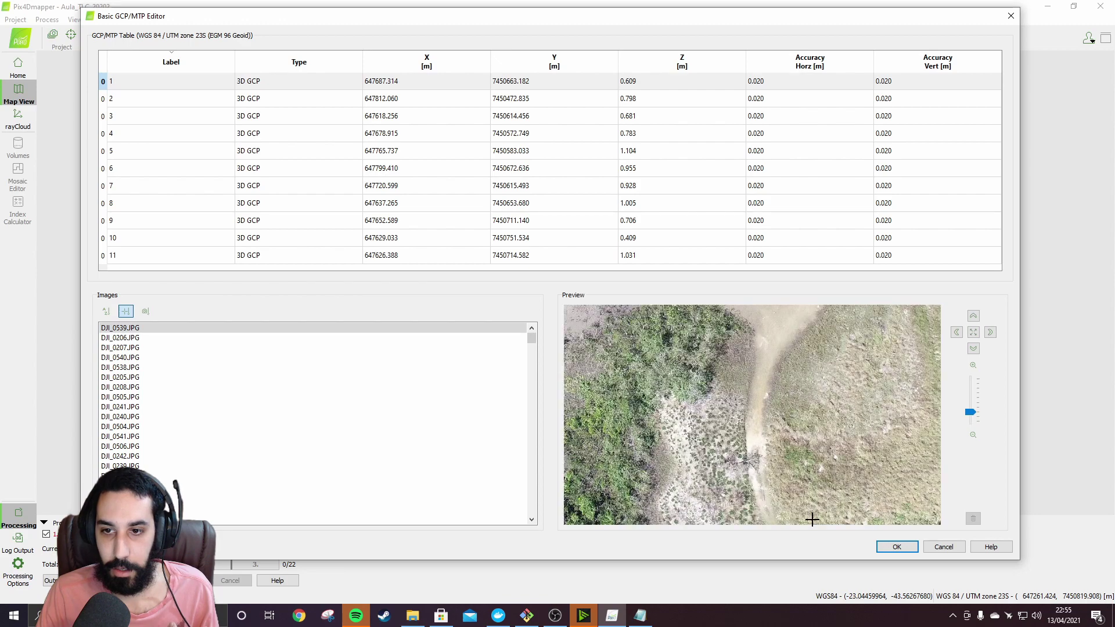
scroll(813, 514, down, 3)
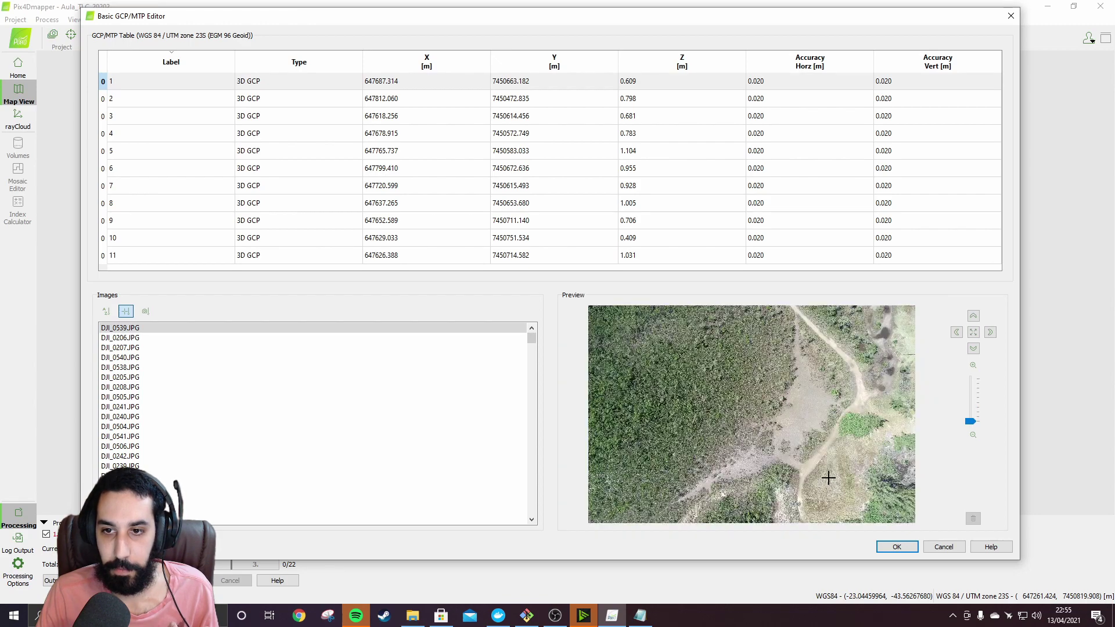
scroll(823, 441, up, 2)
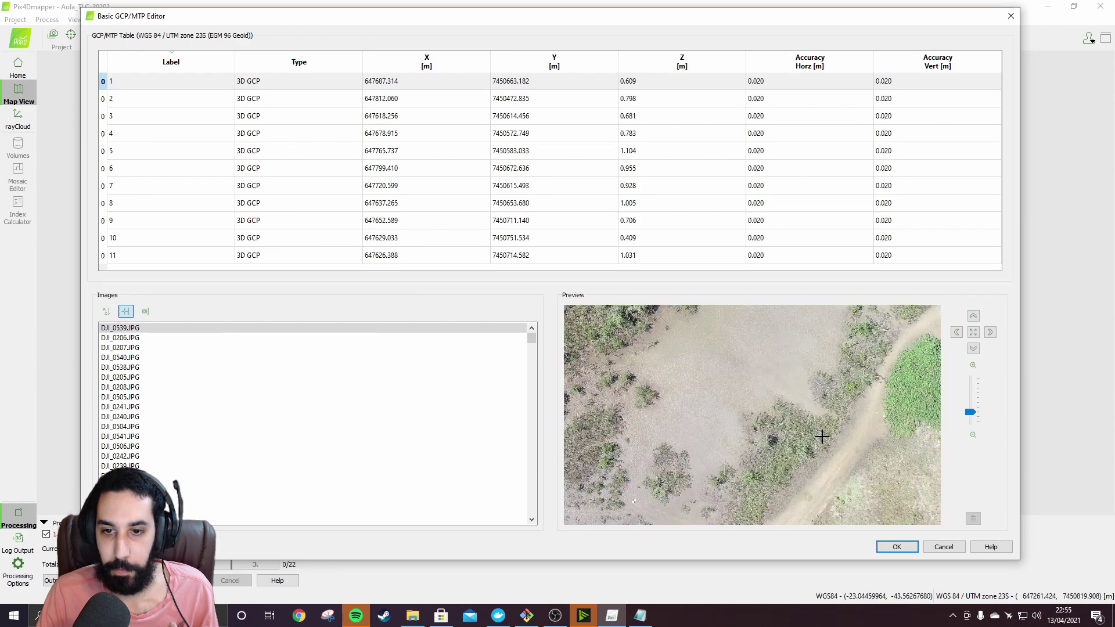
scroll(821, 436, down, 2)
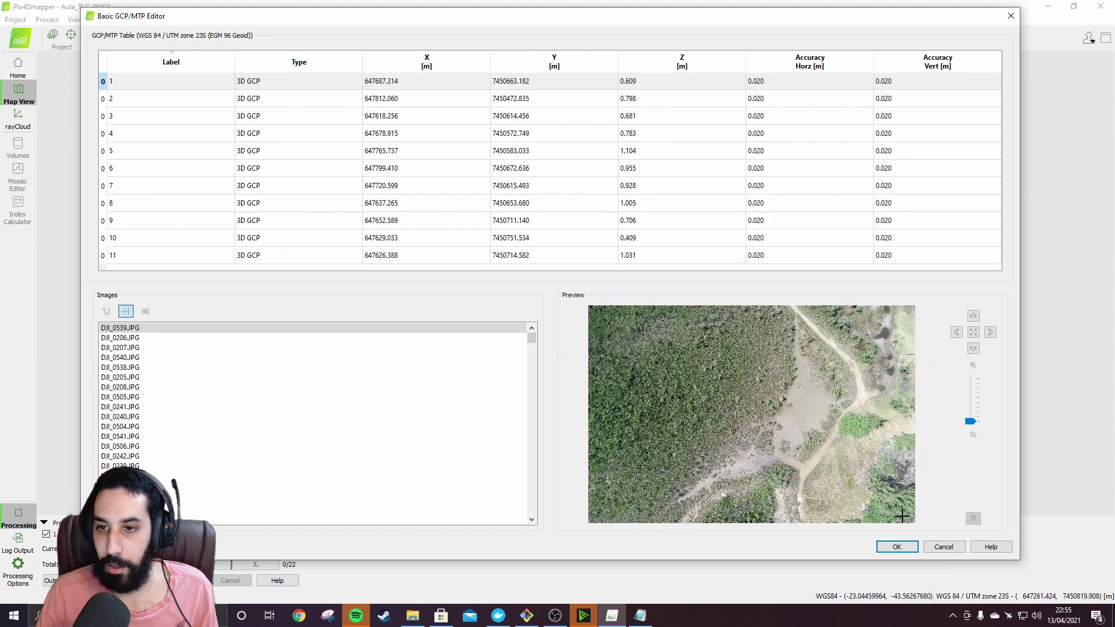
scroll(874, 420, up, 1)
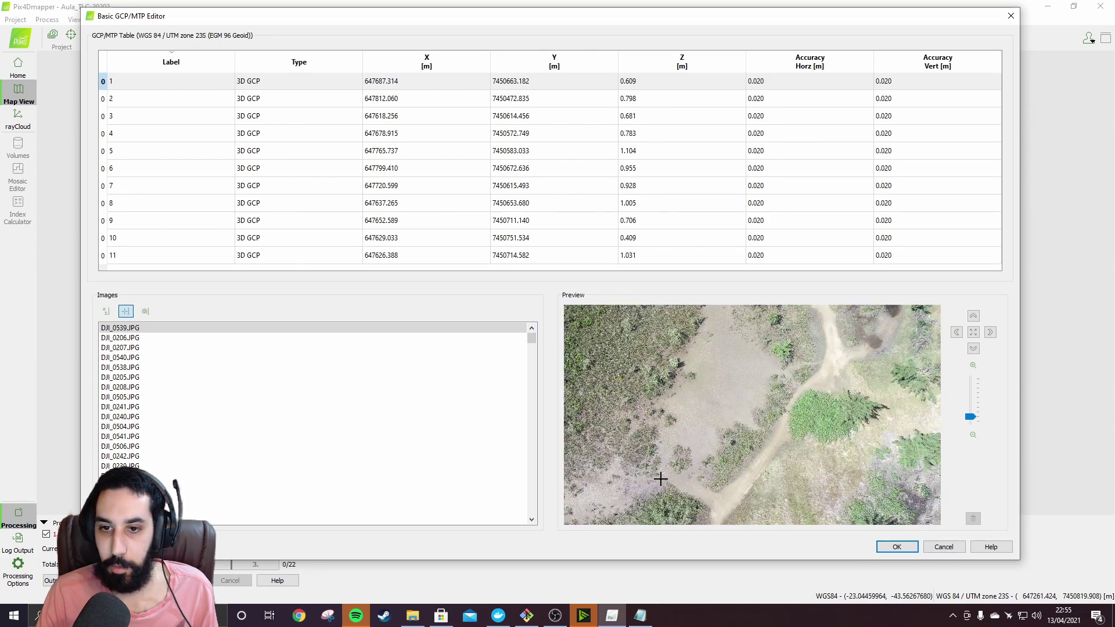
scroll(659, 477, up, 4)
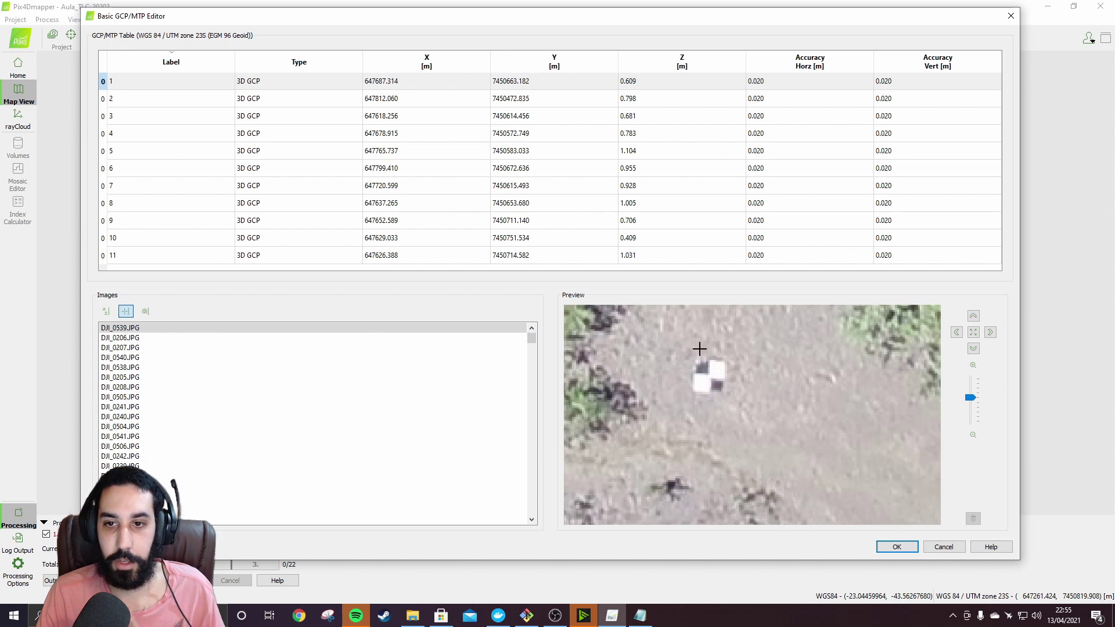
- Examine the terrain around point 1's checkered target in image DJI_0539.JPG at close-up and full-image scale
scroll(700, 349, down, 2)
scroll(687, 320, up, 2)
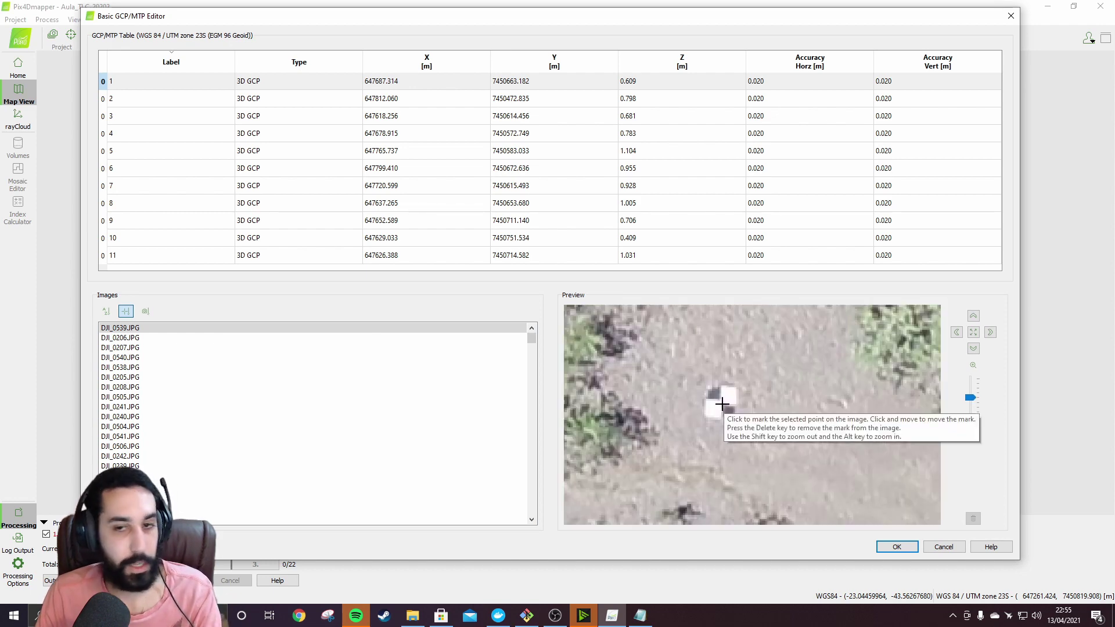
scroll(722, 403, down, 4)
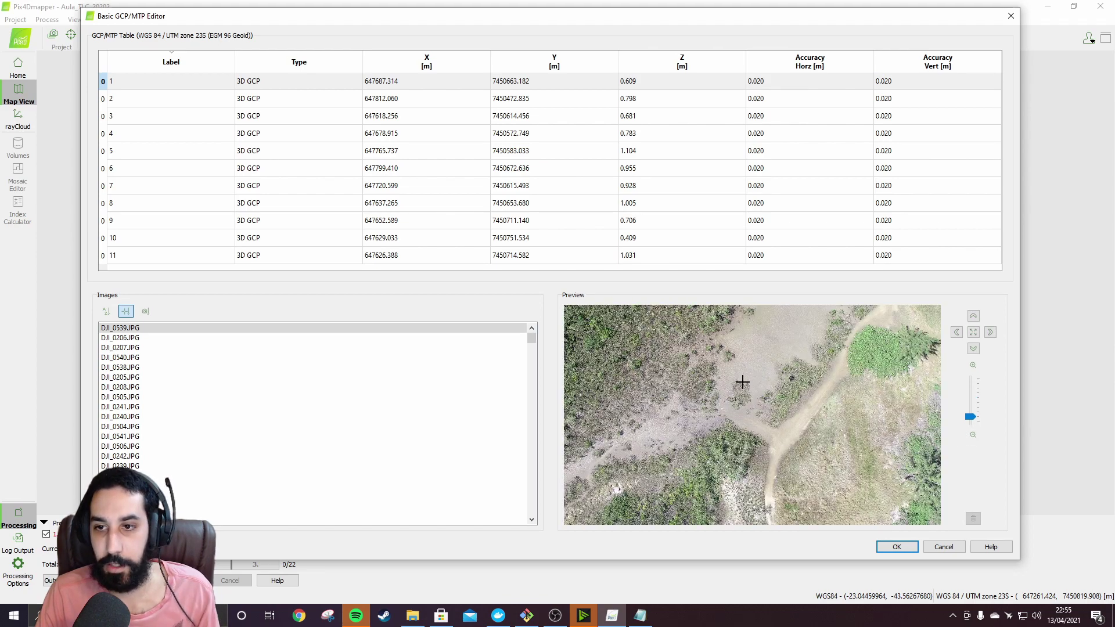
scroll(684, 418, up, 5)
scroll(664, 420, down, 5)
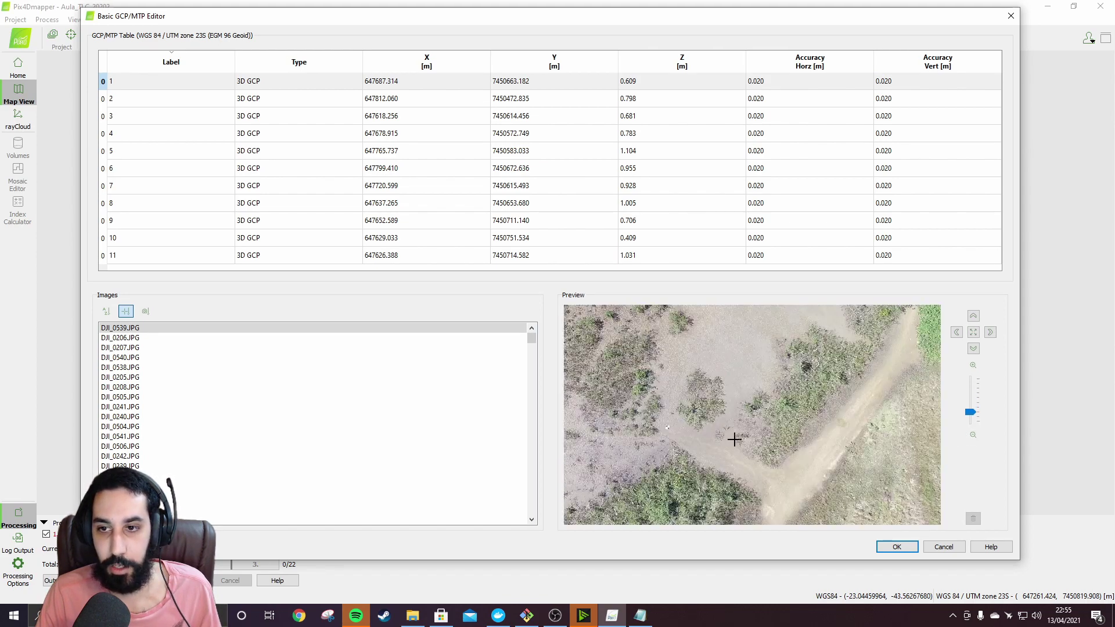
scroll(883, 314, up, 4)
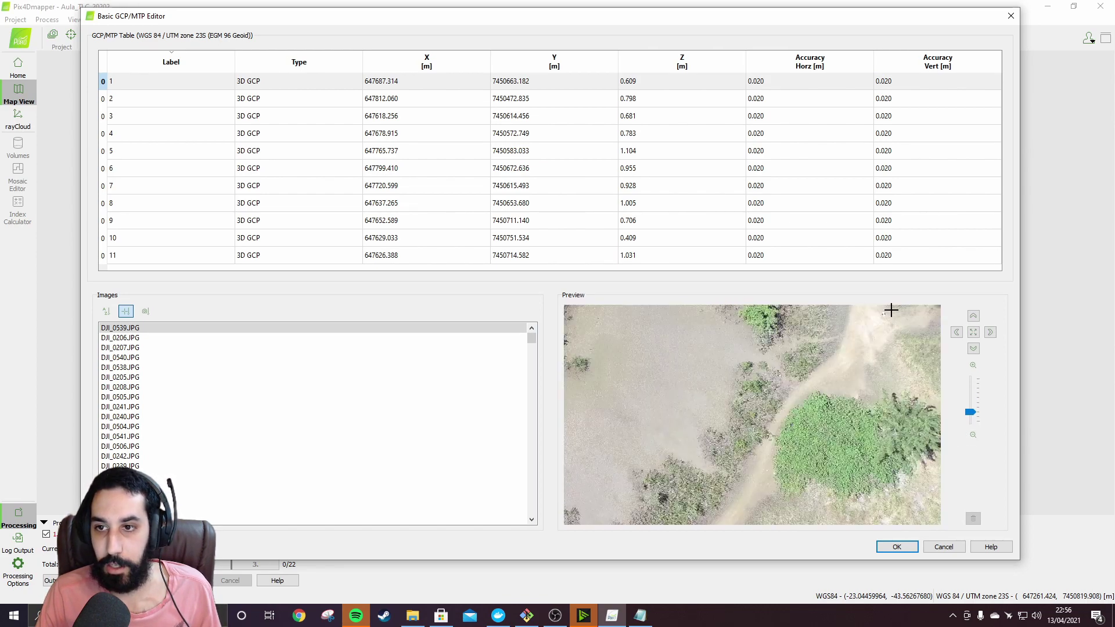
scroll(838, 342, down, 4)
scroll(776, 427, up, 1)
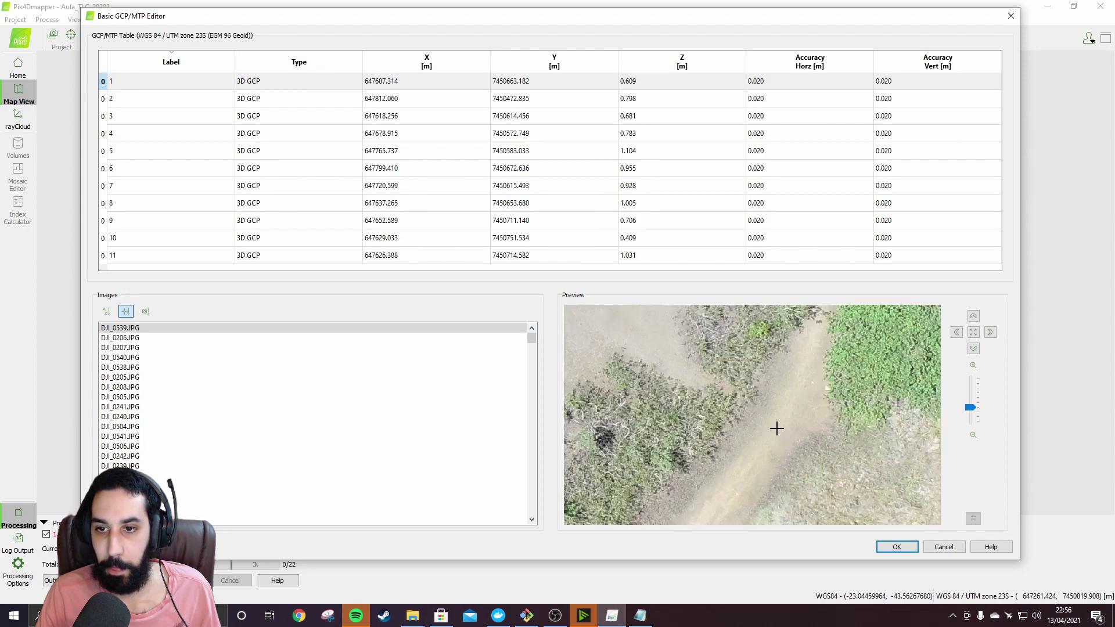
drag(763, 471, 810, 374)
drag(810, 442, 705, 379)
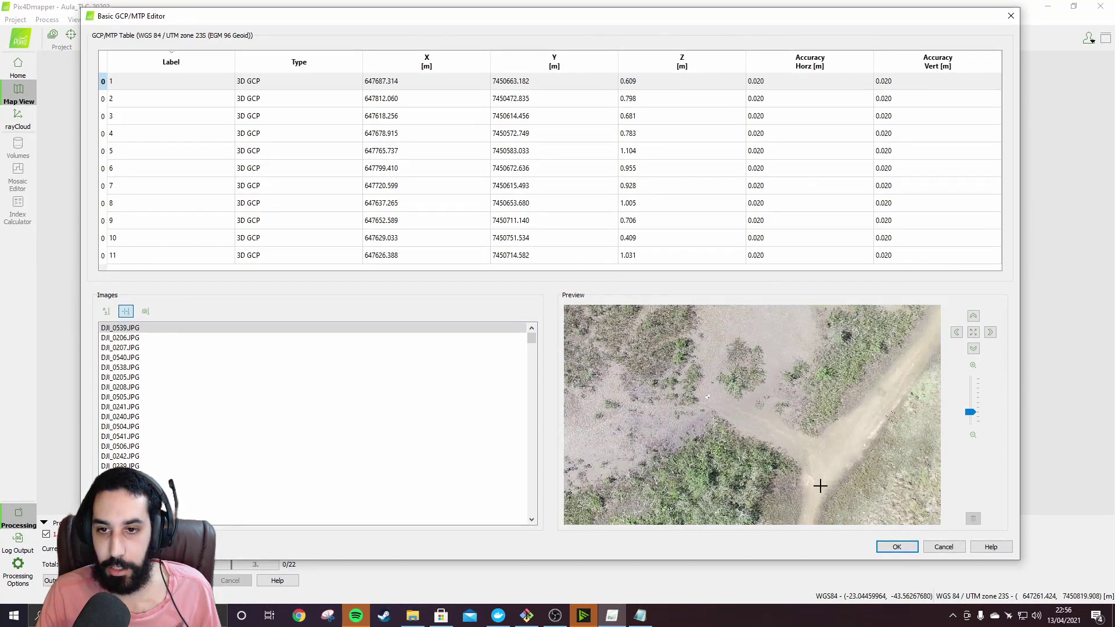
drag(816, 485, 815, 328)
scroll(796, 462, down, 2)
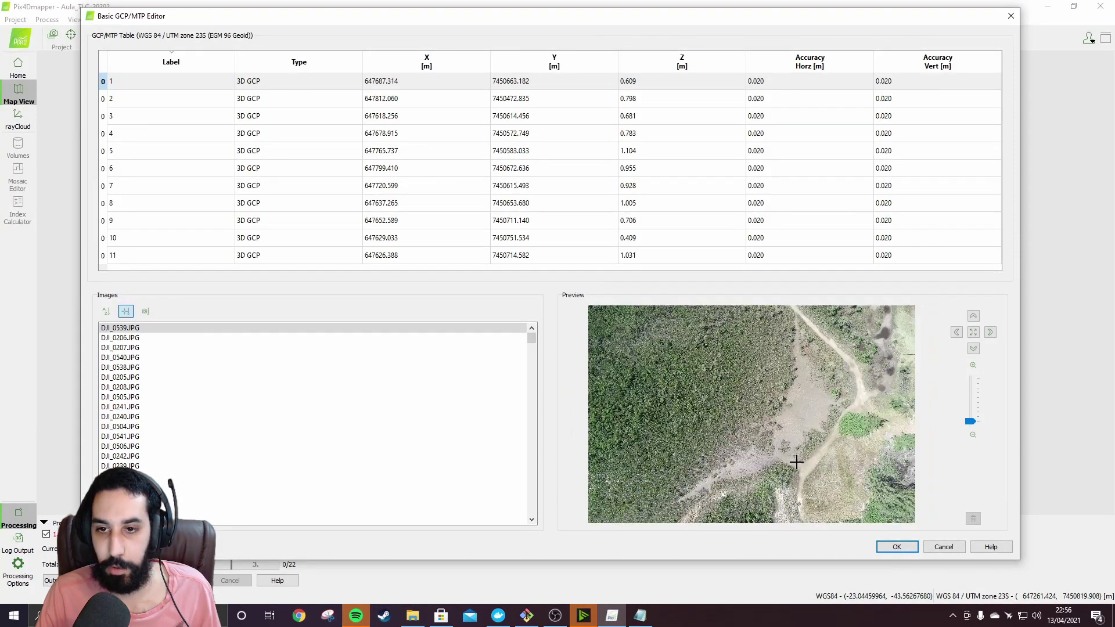
- Mark point 1 at the centre of the checkered target in image DJI_0539.JPG
scroll(779, 459, up, 3)
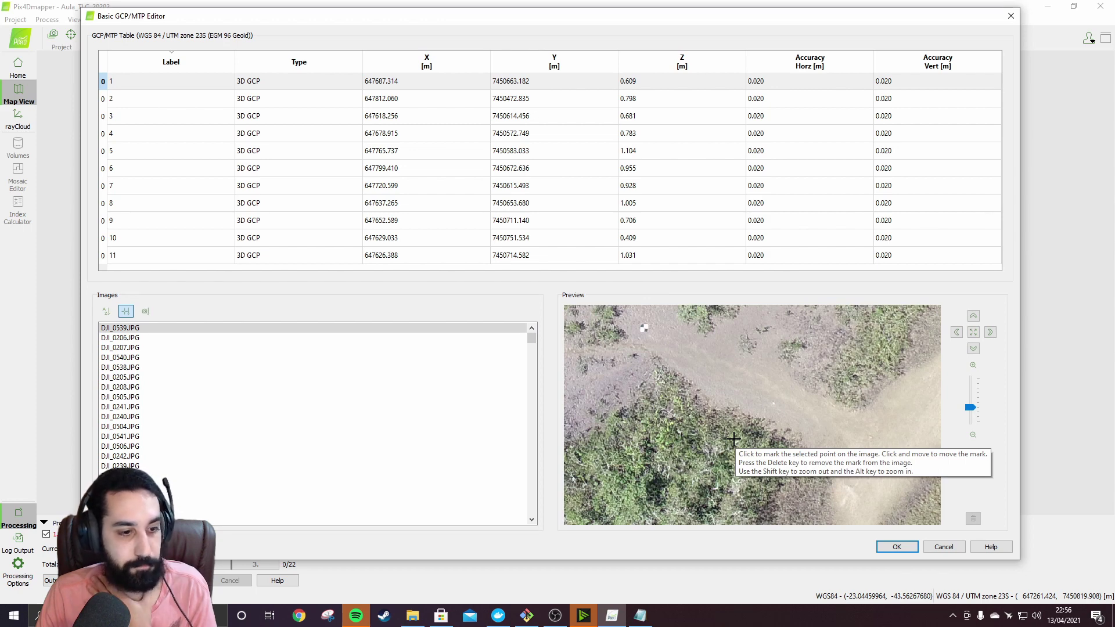
drag(696, 373, 737, 468)
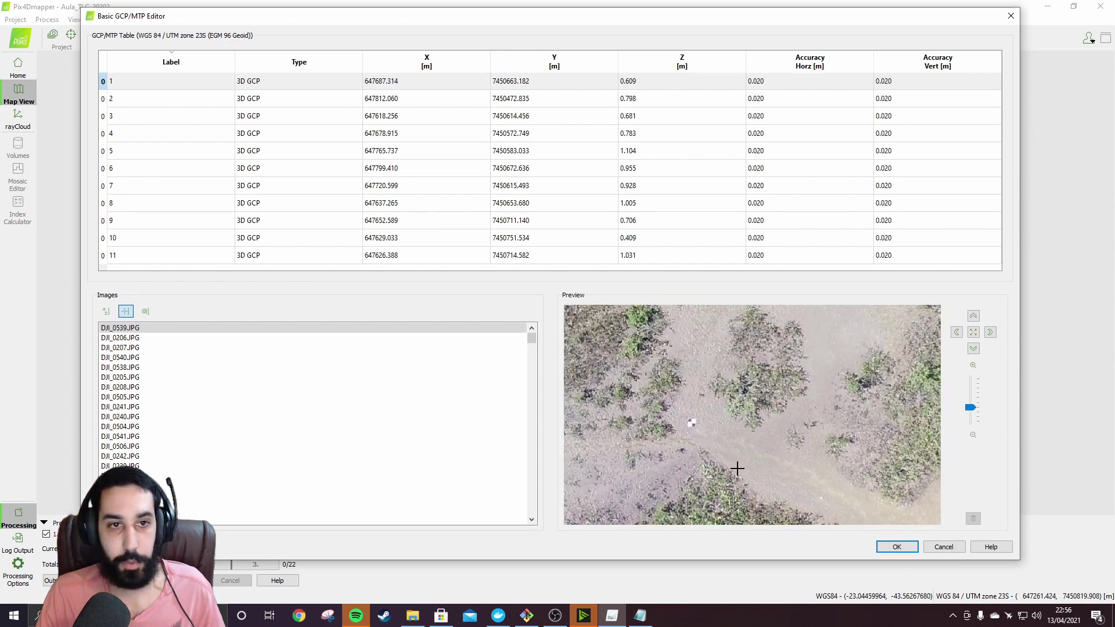
scroll(676, 420, up, 3)
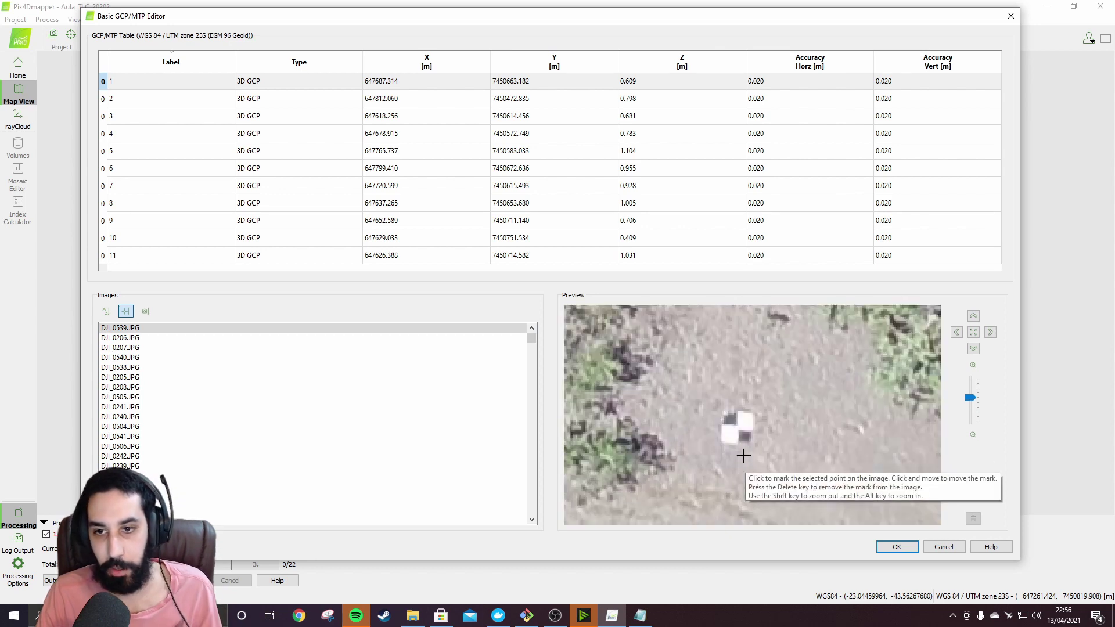
scroll(744, 435, up, 2)
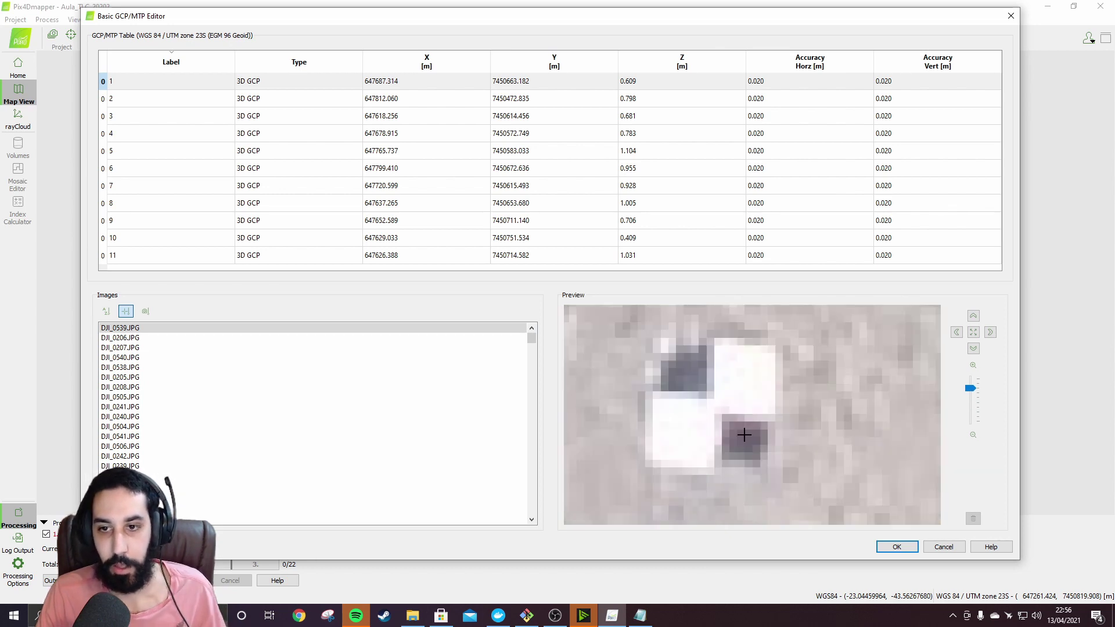
click(714, 404)
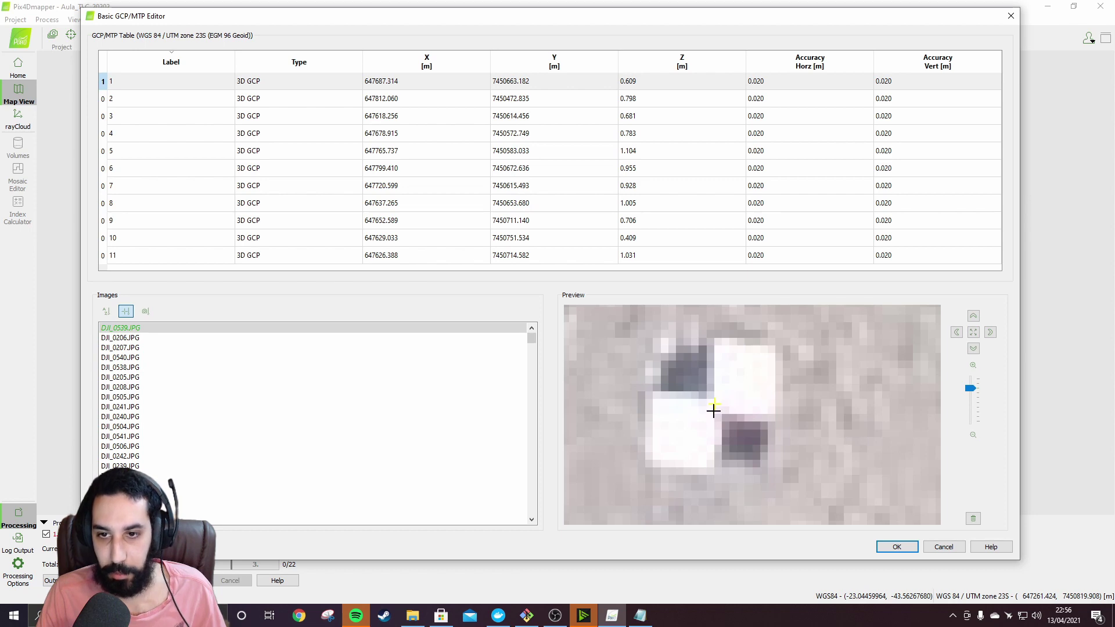
- Locate the checkered target in image DJI_0206.JPG, mark point 1 at its centre and check the mark's placement
click(143, 338)
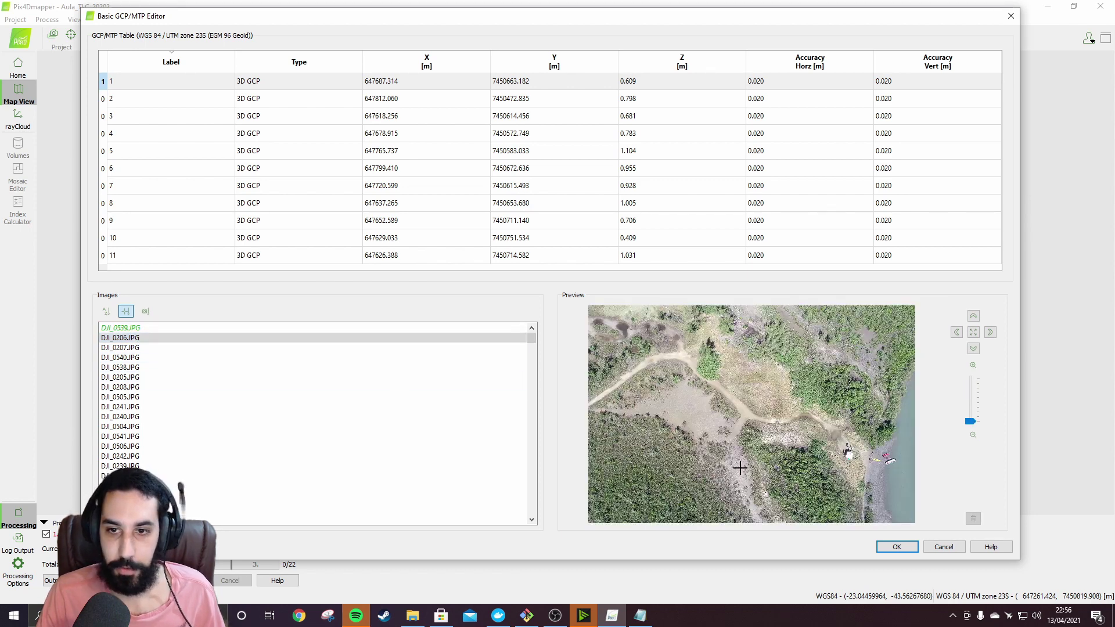
scroll(865, 458, up, 2)
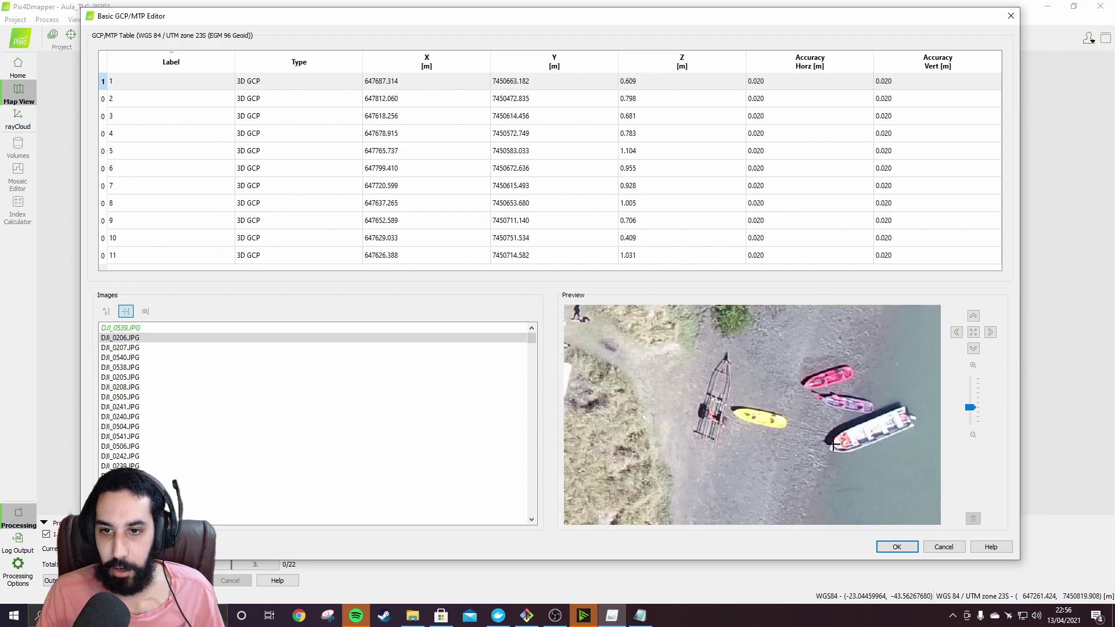
drag(669, 383, 849, 455)
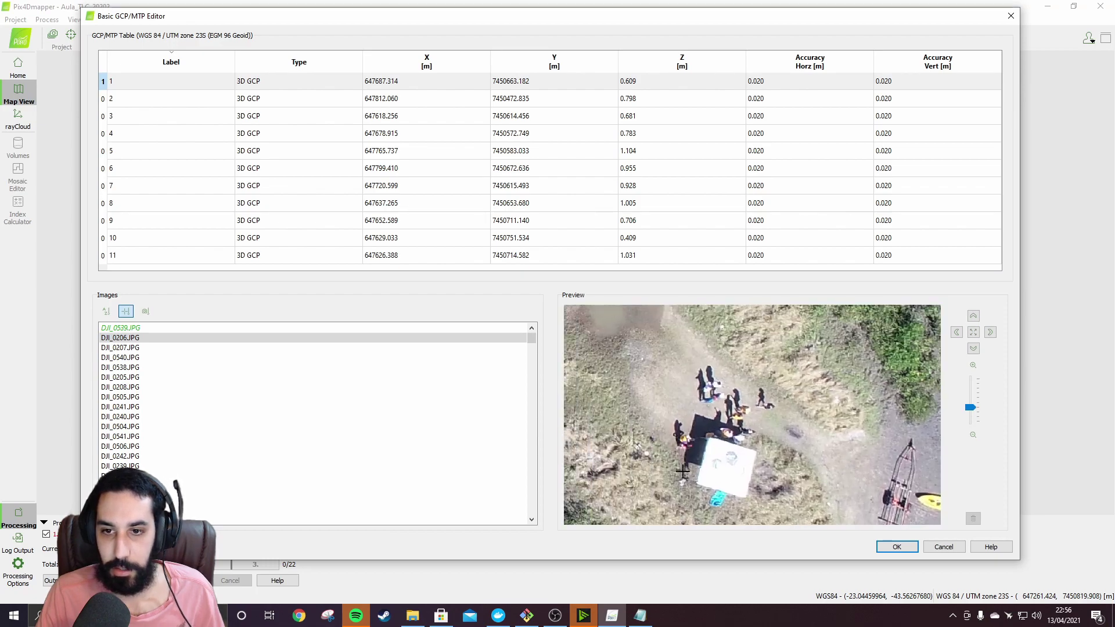
scroll(772, 431, down, 2)
drag(666, 426, 870, 411)
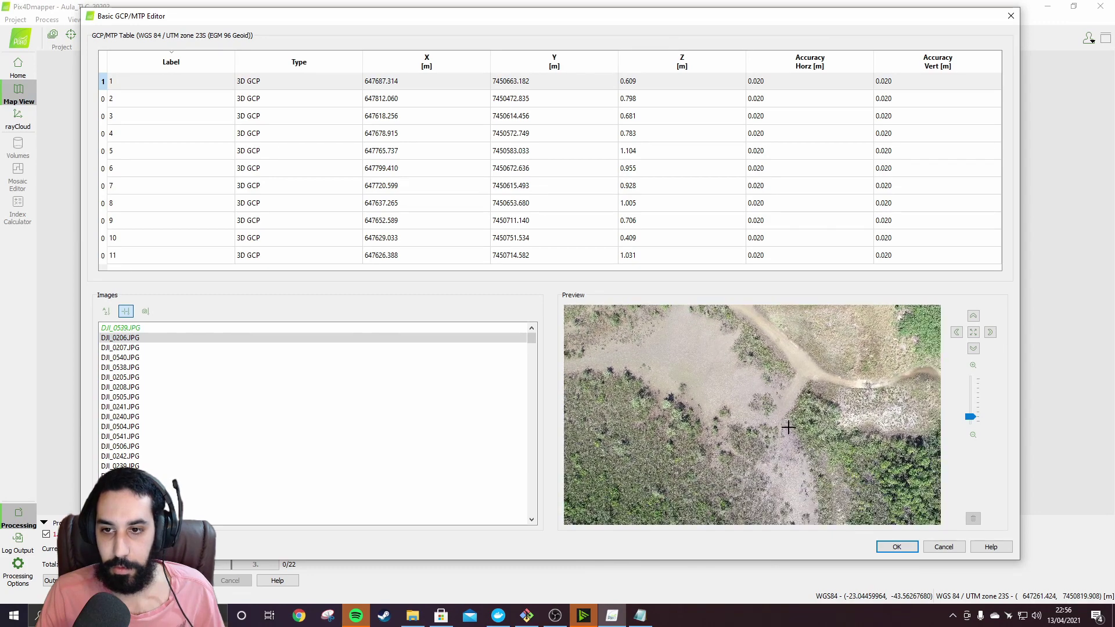
scroll(755, 407, up, 5)
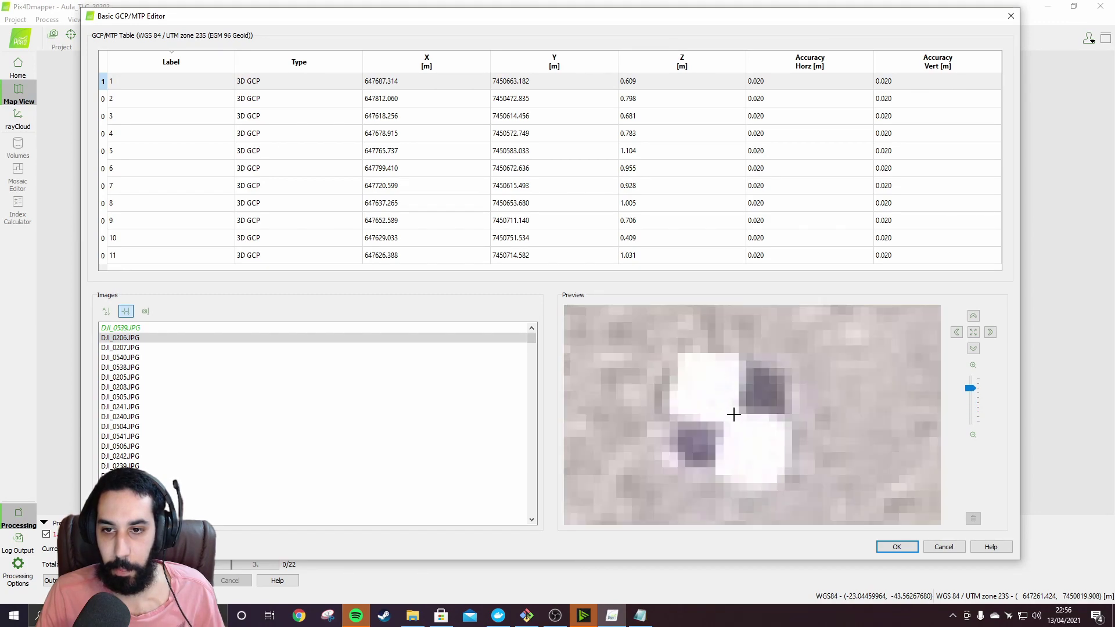
click(731, 417)
scroll(733, 421, down, 2)
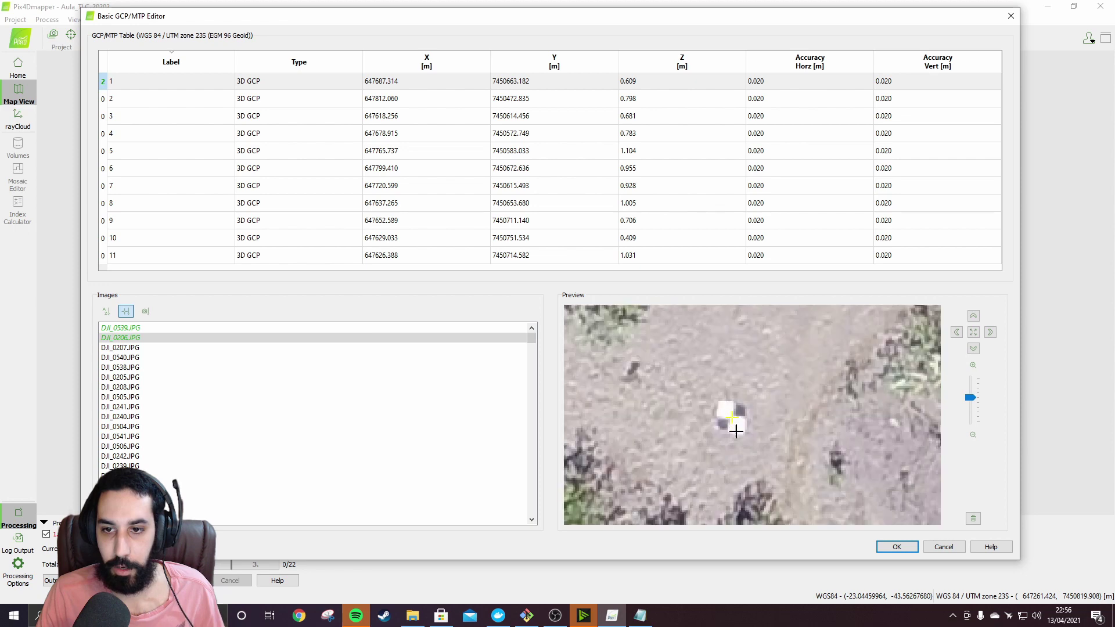
scroll(726, 443, up, 1)
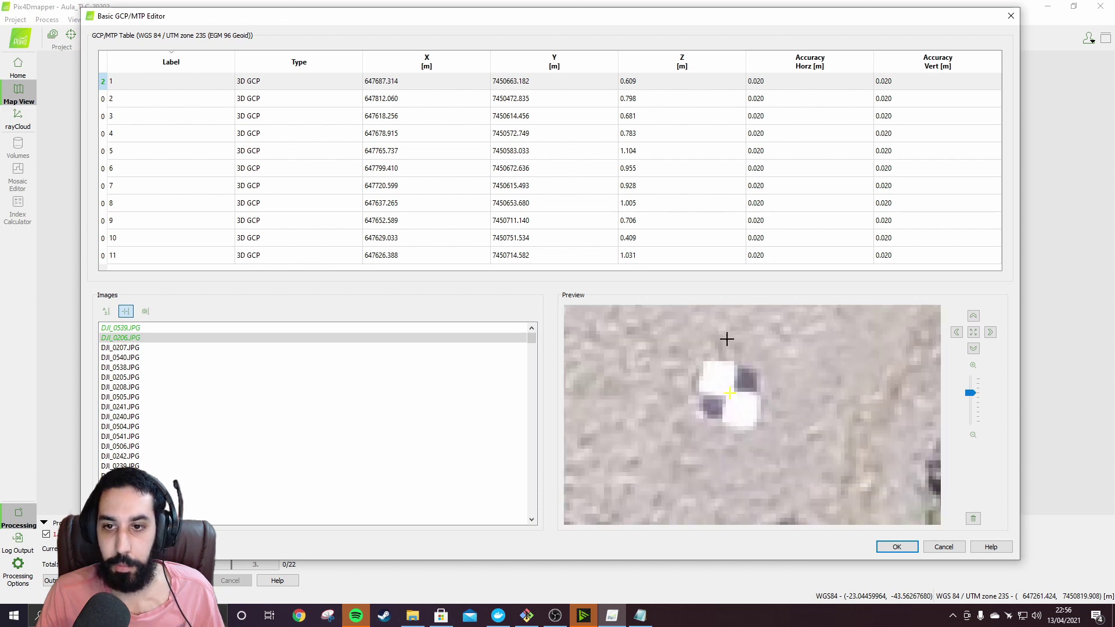
- Mark point 1 at the centre of the checkered target in image DJI_0207.JPG
click(128, 347)
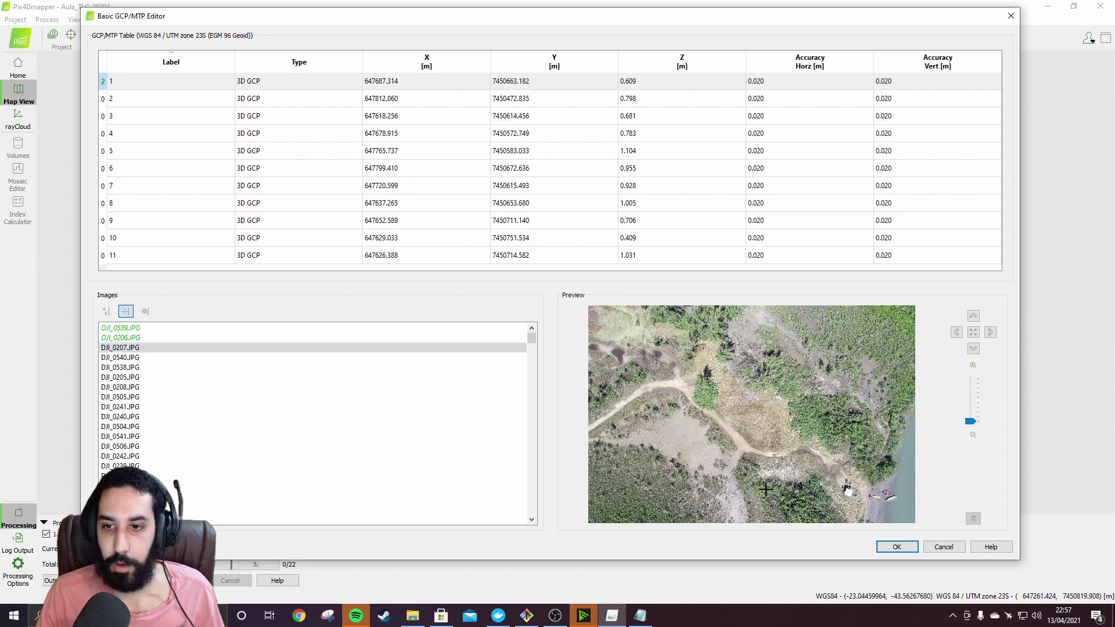
scroll(765, 490, up, 4)
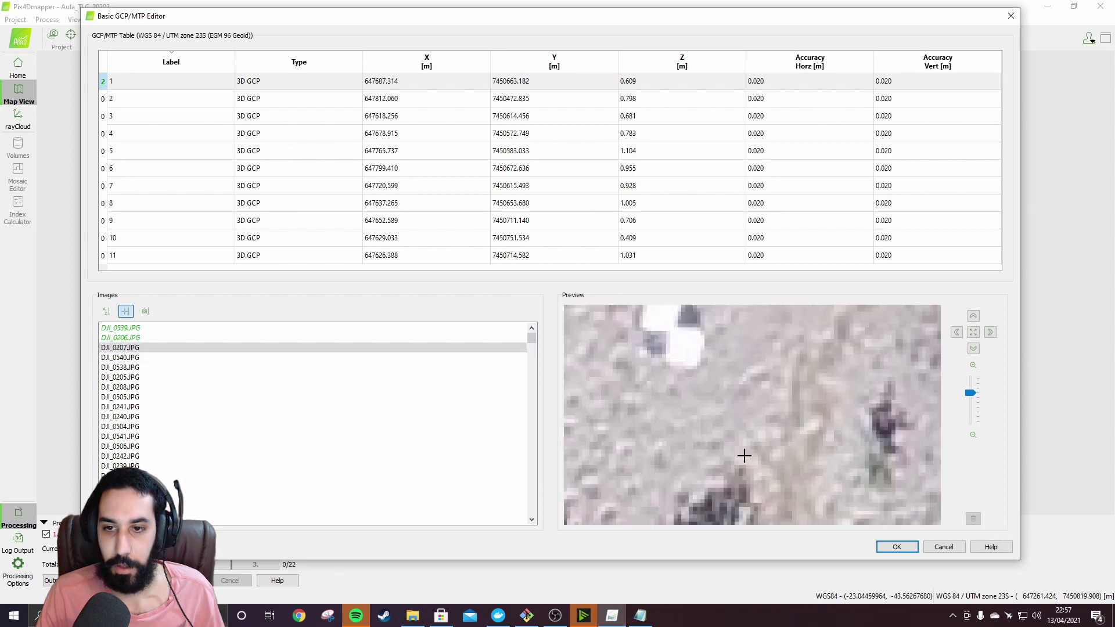
drag(706, 410, 671, 340)
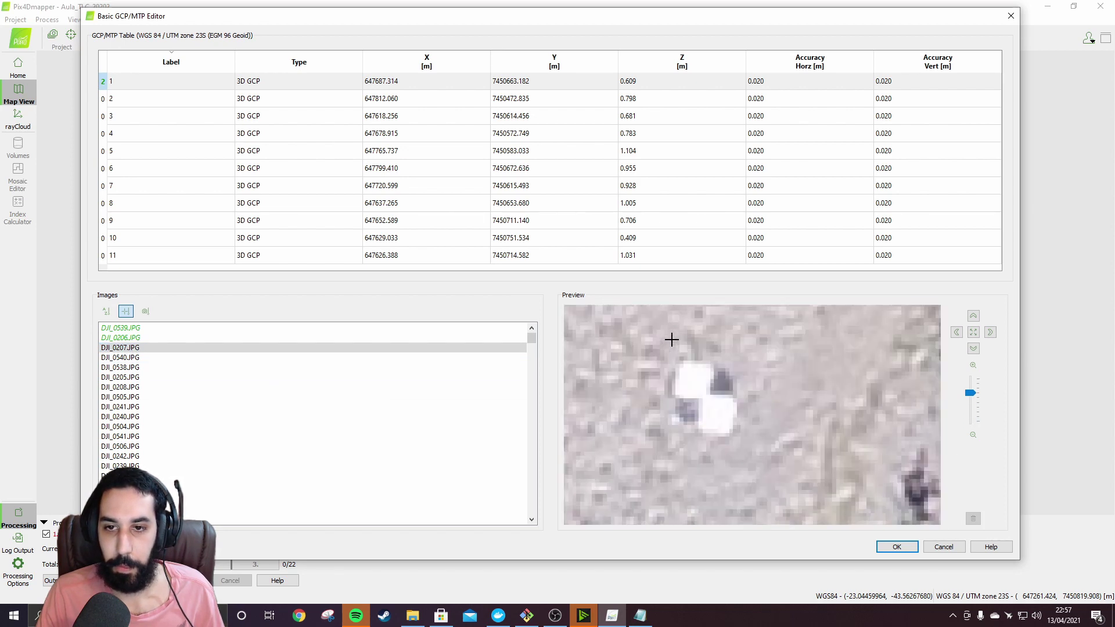
click(704, 396)
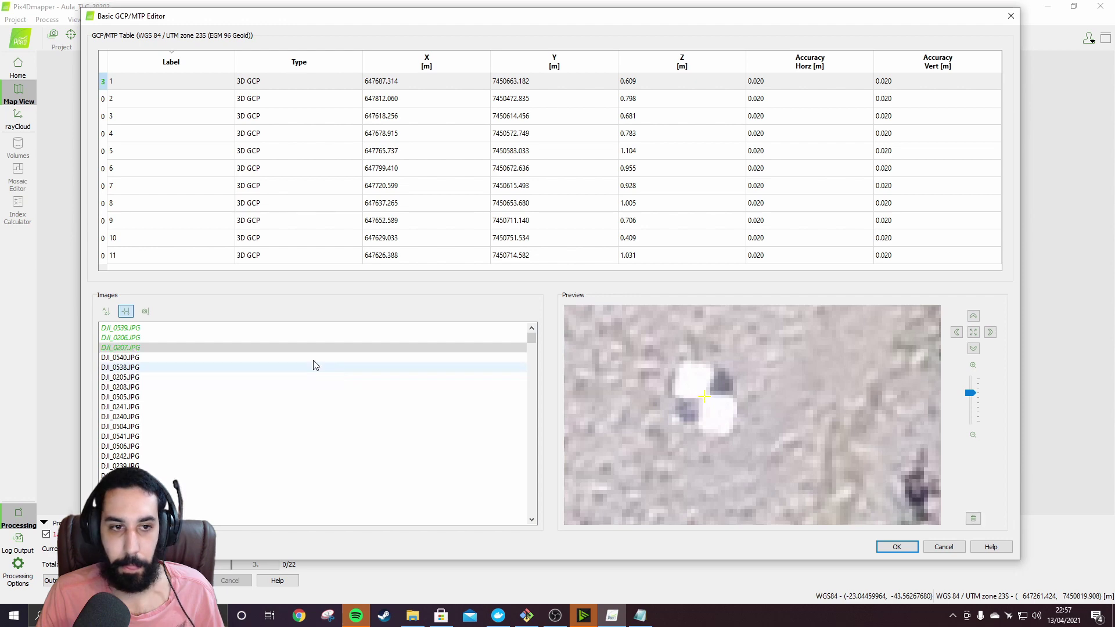
- Mark point 1 at the centre of the checkered target in image DJI_0540.JPG and view the mark on the full image
click(284, 358)
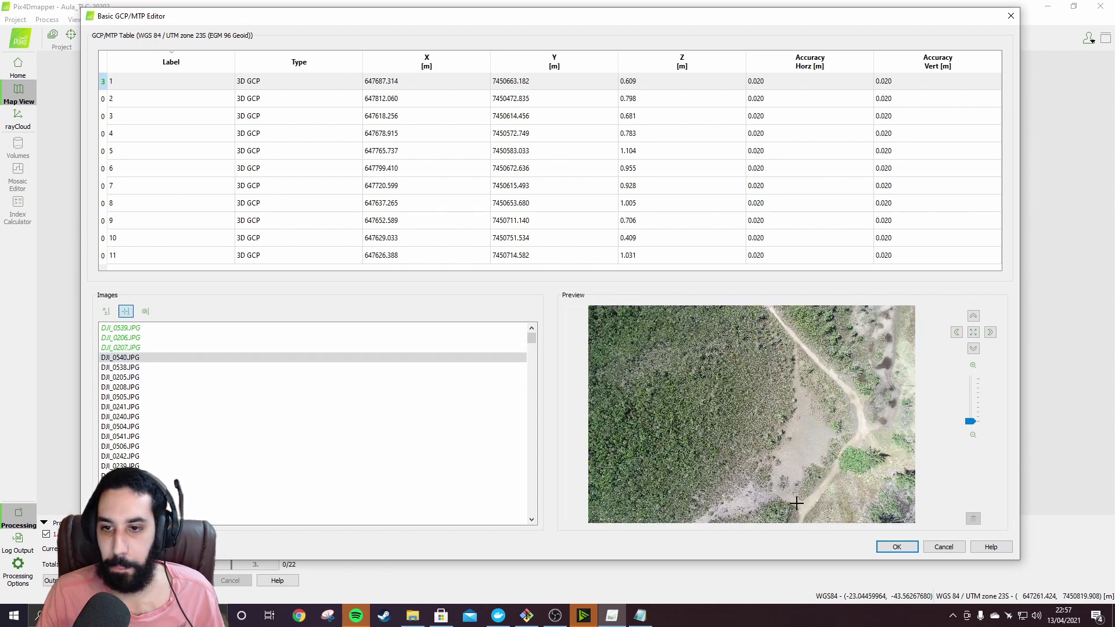
scroll(674, 414, up, 3)
drag(674, 414, 811, 513)
scroll(735, 405, up, 3)
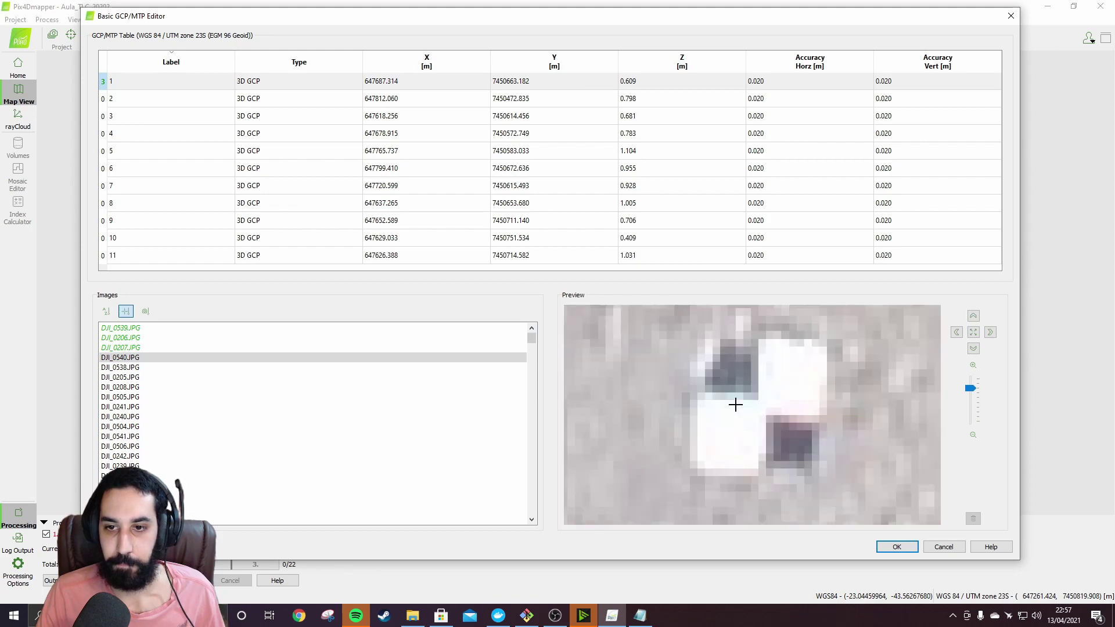
click(759, 404)
scroll(821, 419, down, 5)
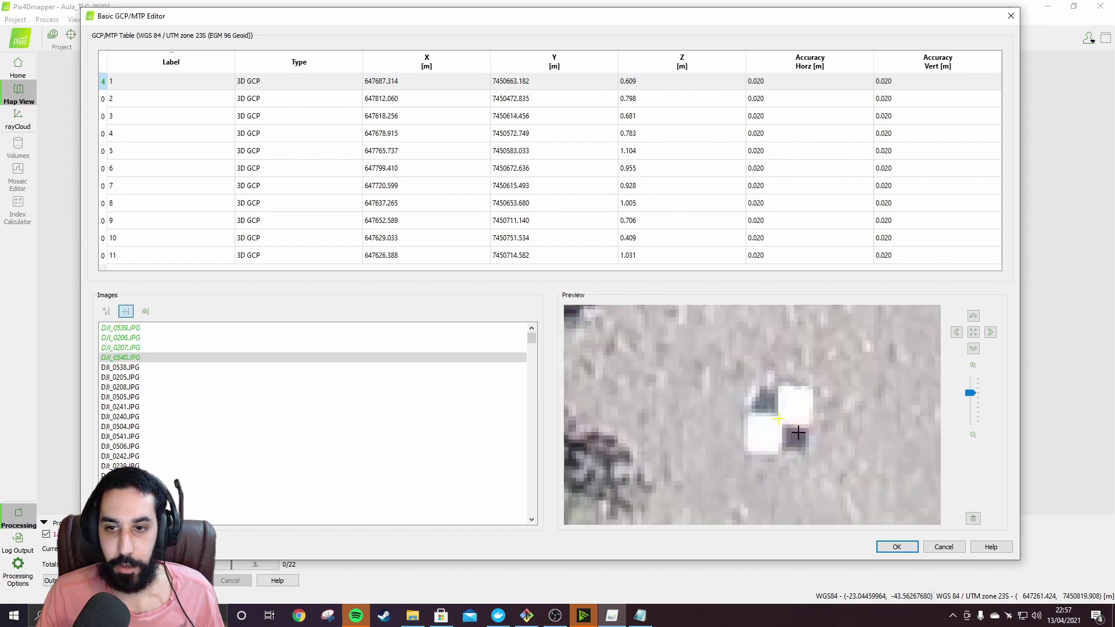
scroll(796, 366, down, 3)
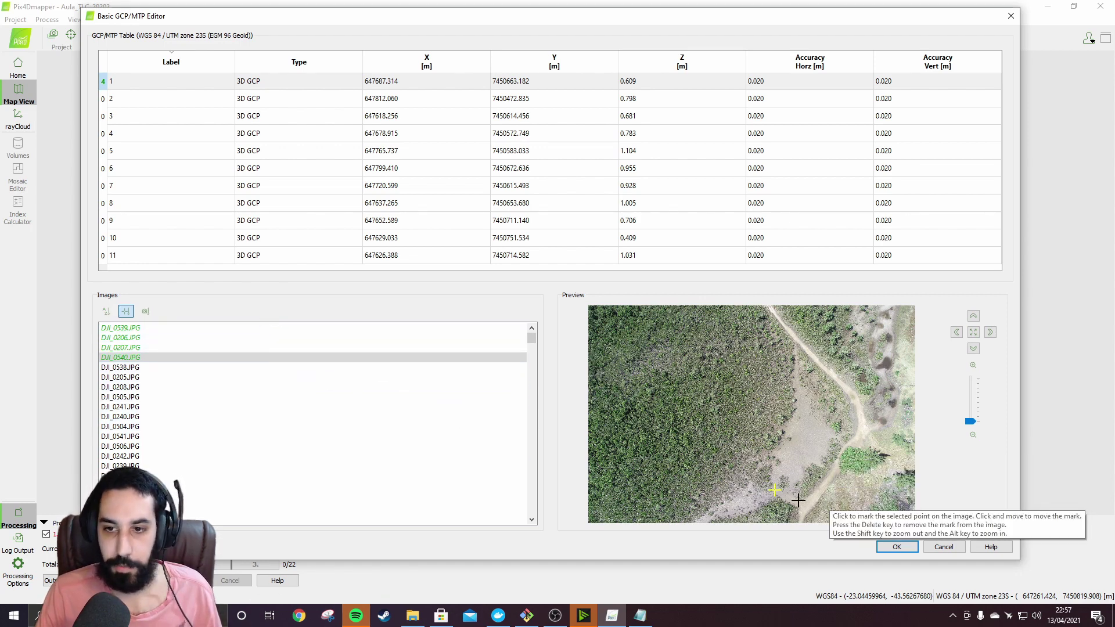
- Compare the image lists of points 1 and 2 in the GCP/MTP table, leaving point 2 selected
click(155, 103)
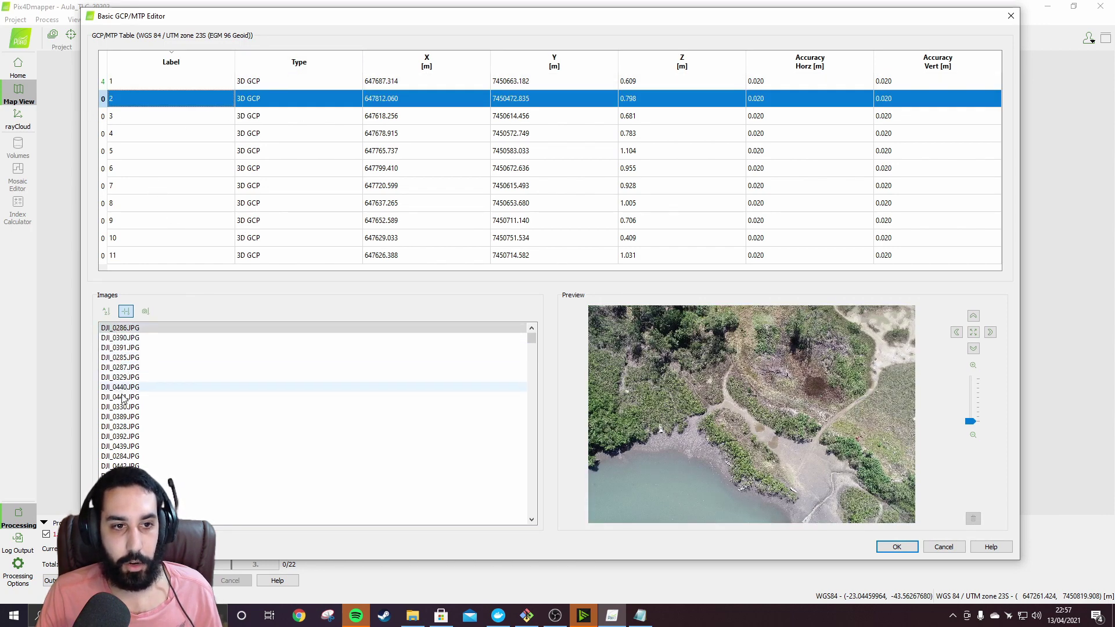
click(187, 83)
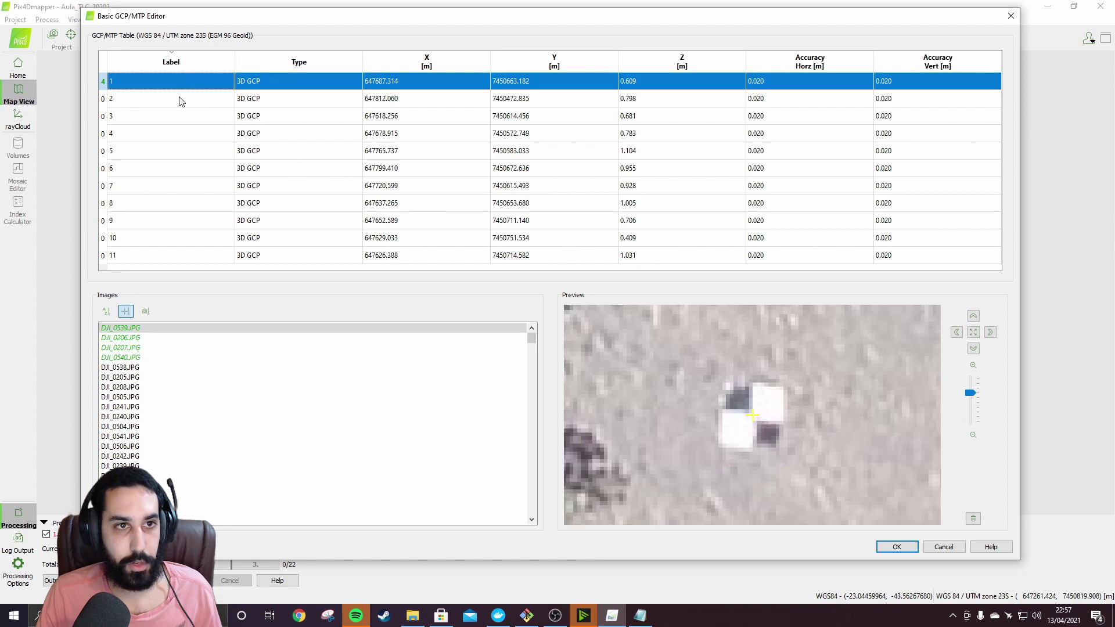
click(180, 98)
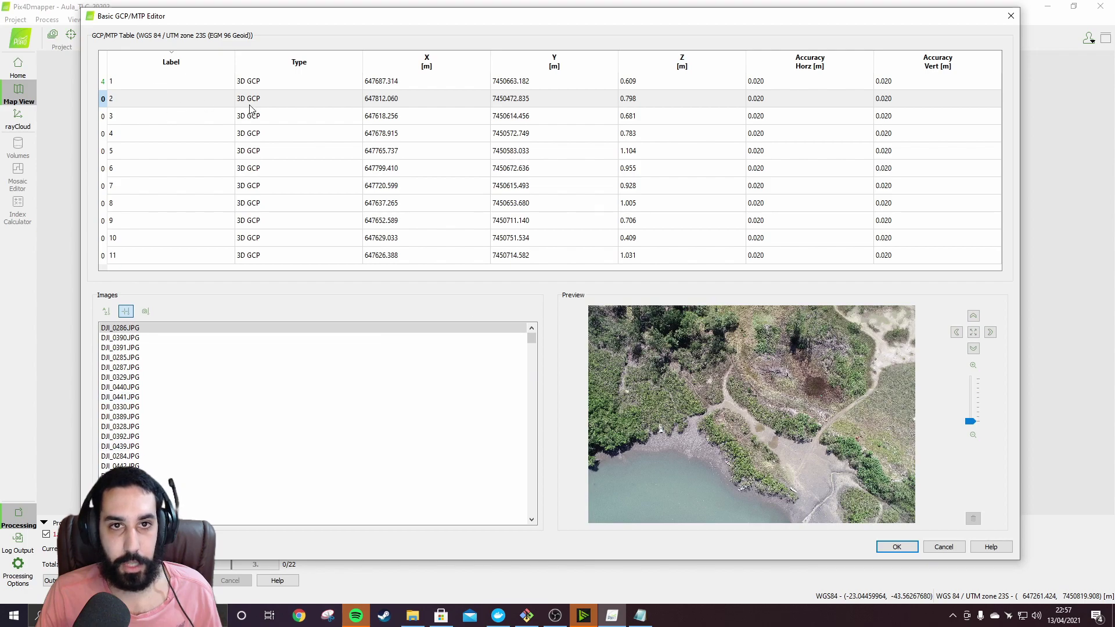
- Locate the ground target of point 2 in image DJI_0286.JPG and mark the point at its centre
scroll(836, 511, up, 1)
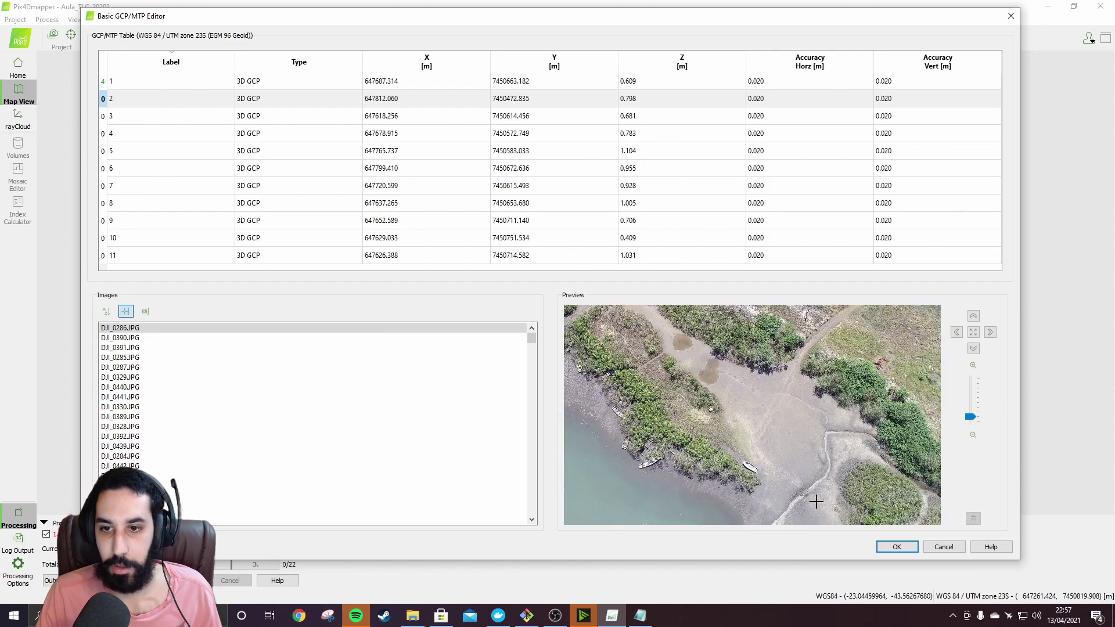
scroll(735, 450, up, 1)
drag(726, 443, 723, 319)
drag(899, 446, 773, 445)
scroll(707, 423, up, 2)
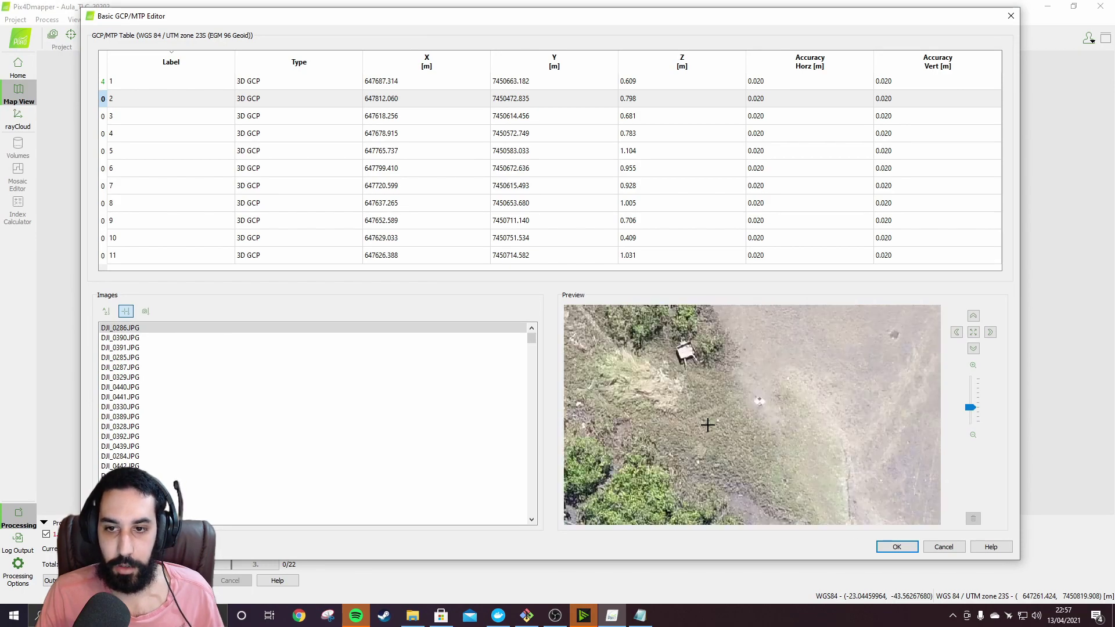
scroll(812, 379, down, 2)
drag(812, 379, 838, 503)
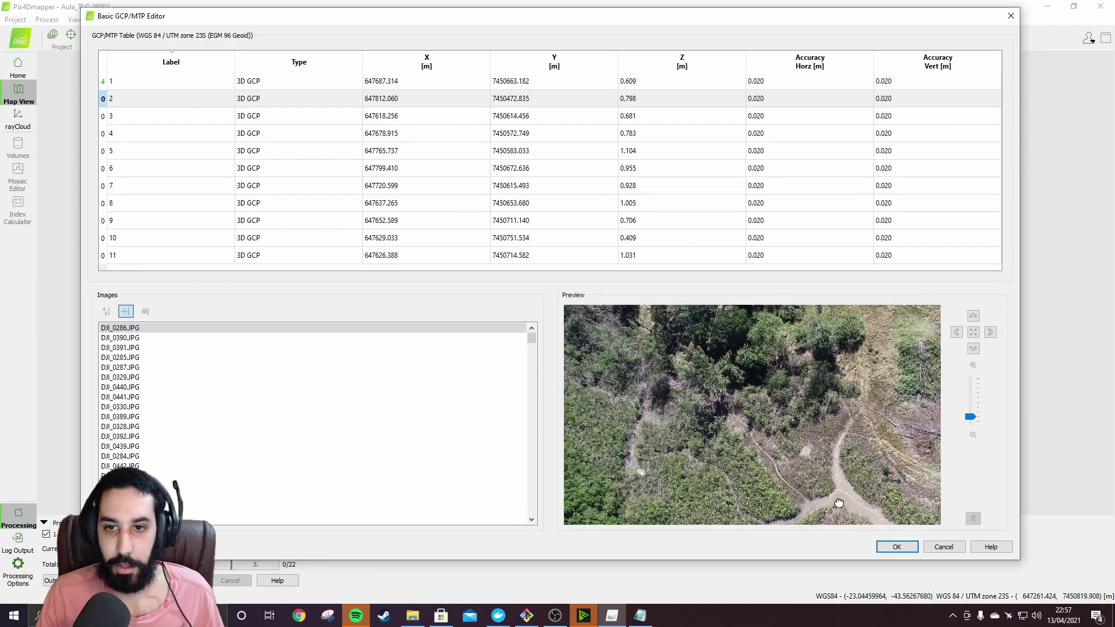
drag(896, 427, 876, 496)
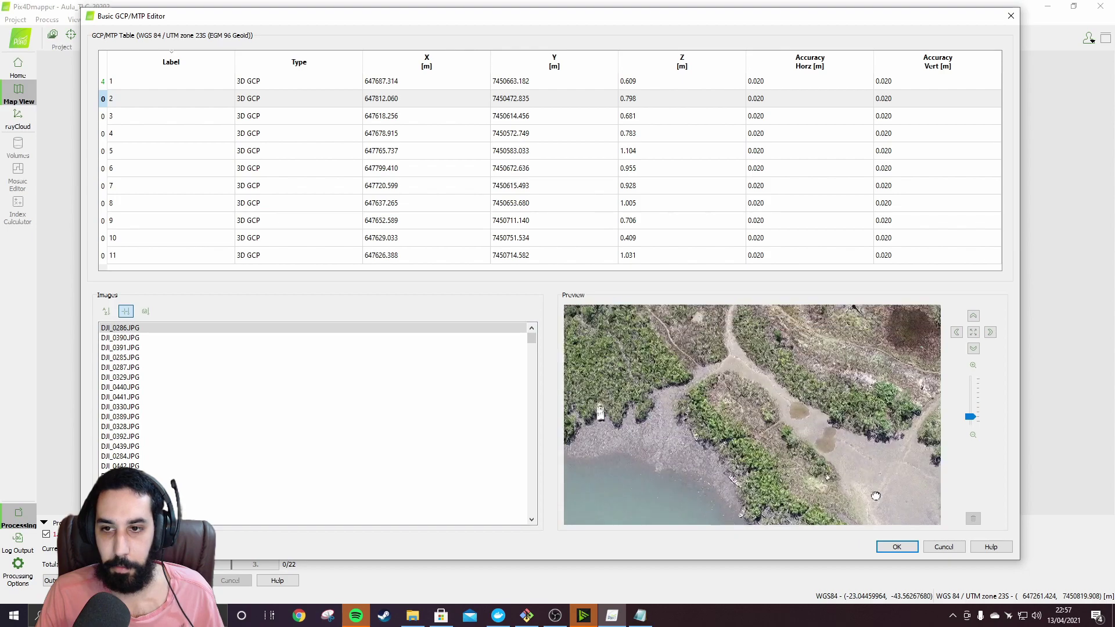
drag(793, 407, 897, 467)
drag(699, 403, 672, 467)
scroll(647, 410, up, 3)
scroll(647, 410, down, 3)
drag(850, 405, 657, 436)
drag(831, 444, 773, 429)
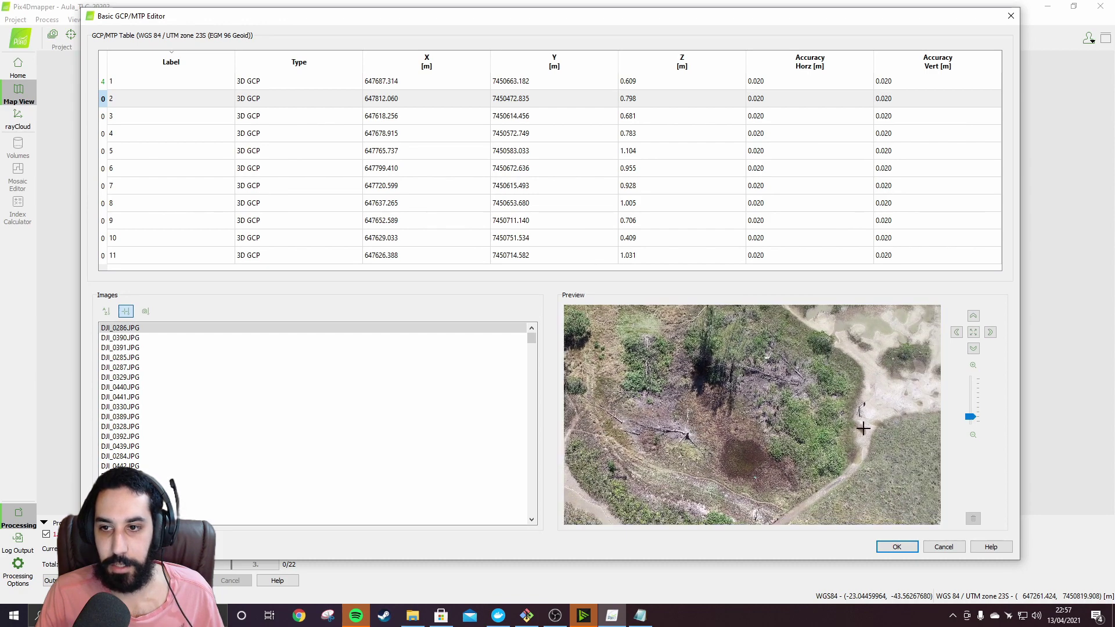
scroll(928, 404, up, 2)
scroll(919, 404, down, 1)
scroll(919, 404, down, 2)
scroll(789, 482, up, 1)
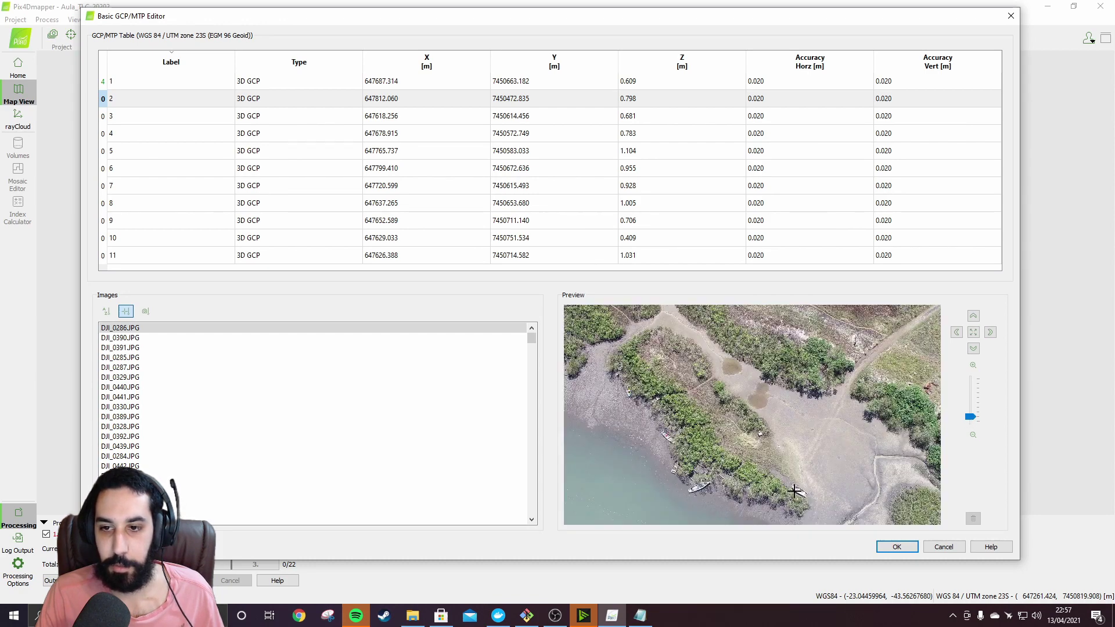
scroll(776, 442, up, 4)
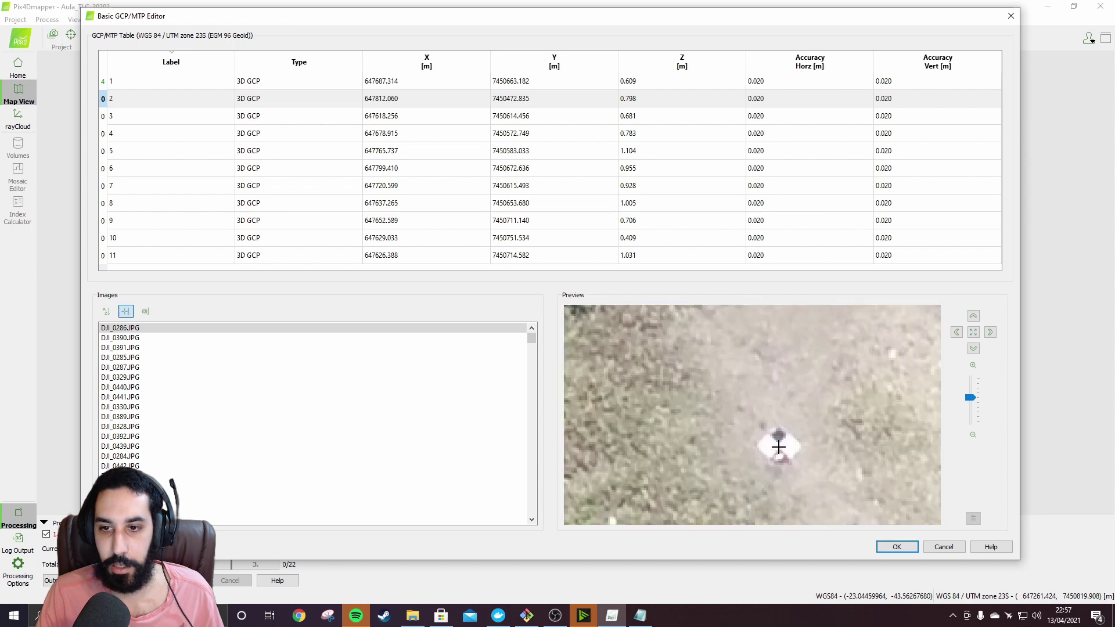
click(780, 446)
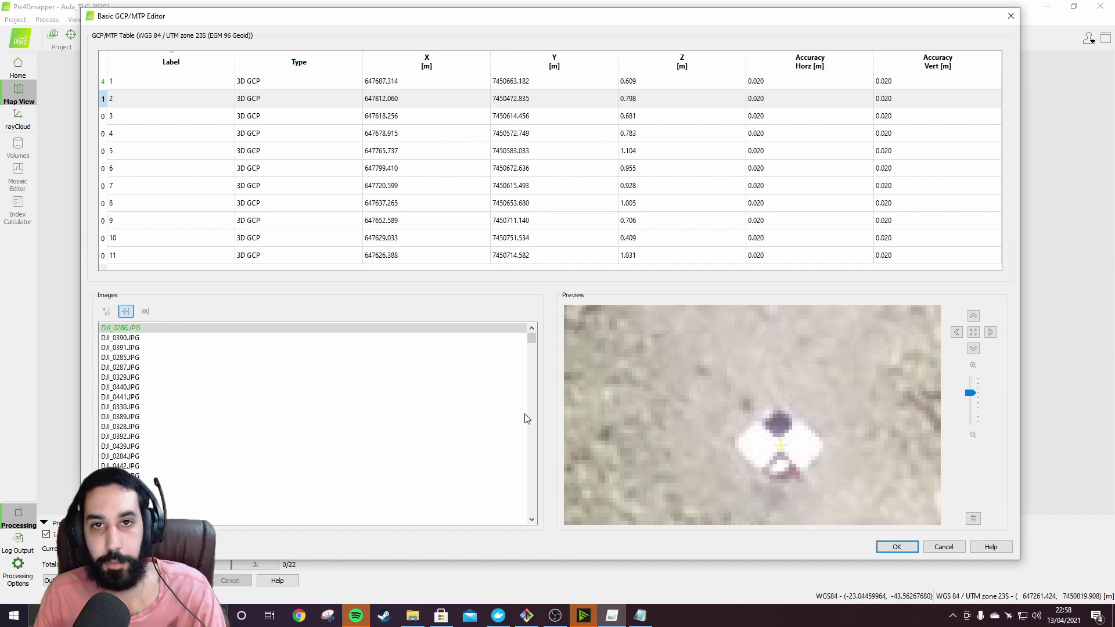
- Mark point 2 at the centre of the white target near the boat in image DJI_0390.JPG
click(289, 339)
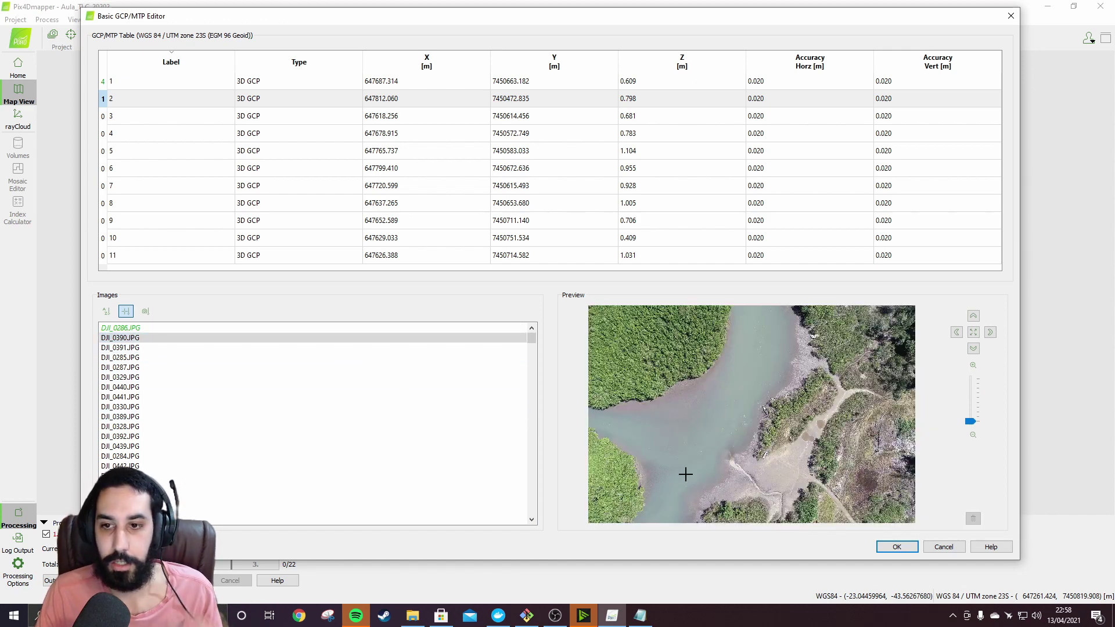
scroll(773, 472, up, 3)
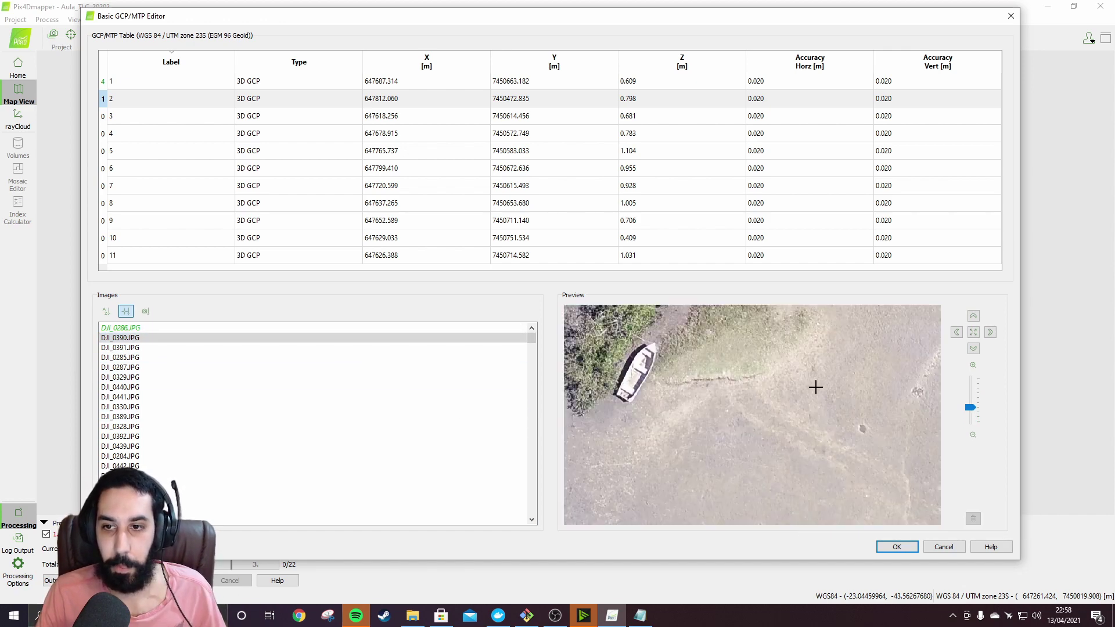
drag(814, 386, 767, 466)
scroll(770, 414, up, 3)
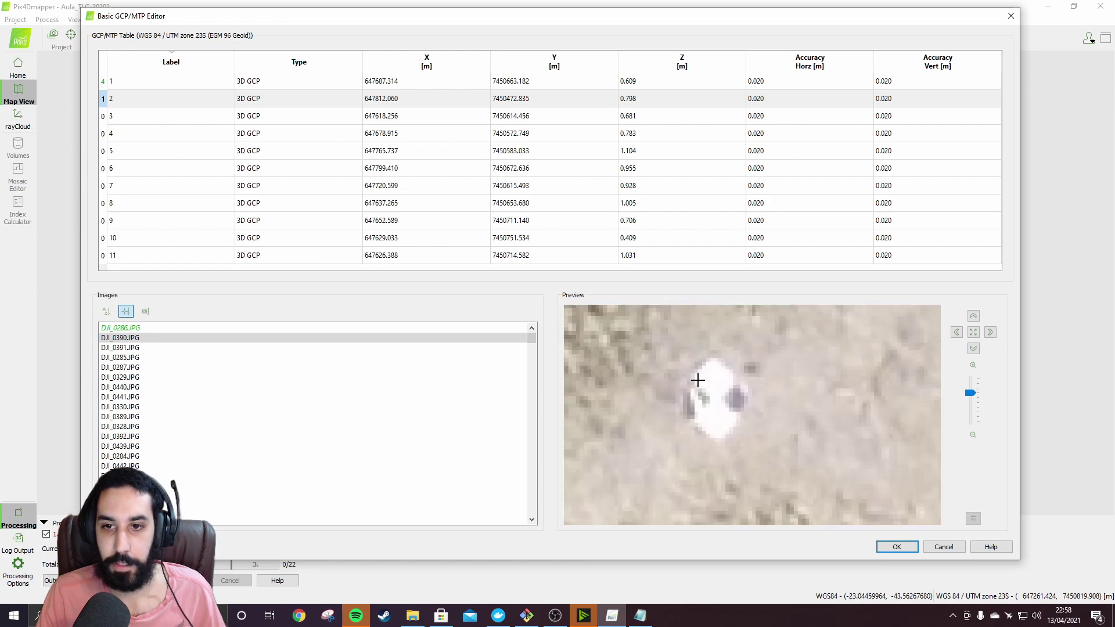
click(716, 398)
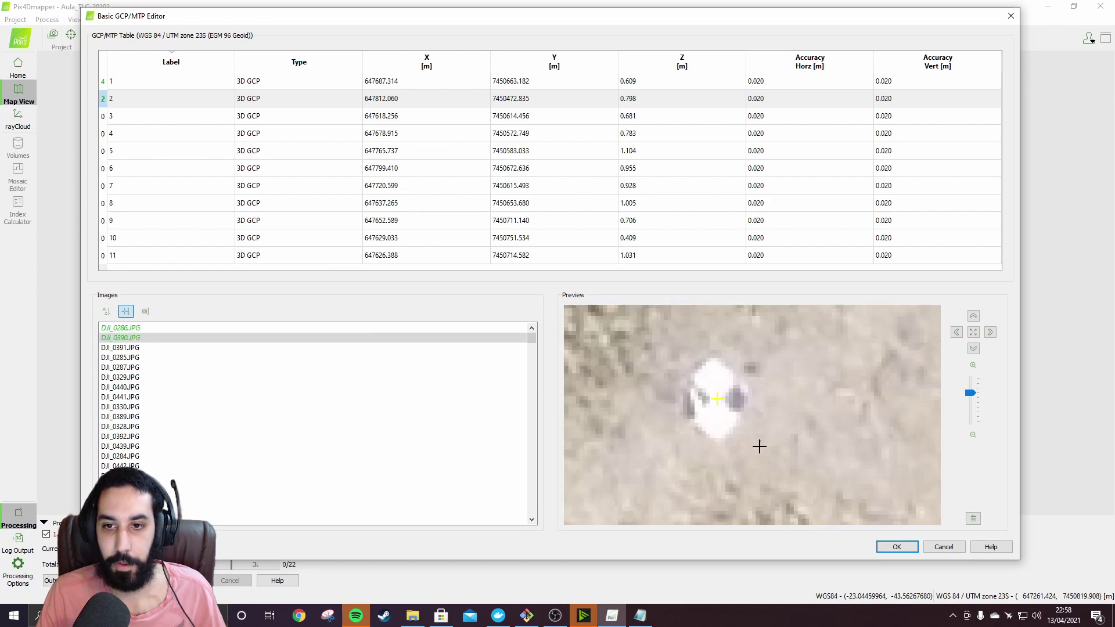
- View point 2's mark on the full image, then accept the marks and close the GCP/MTP editor
scroll(759, 446, down, 3)
scroll(761, 427, down, 3)
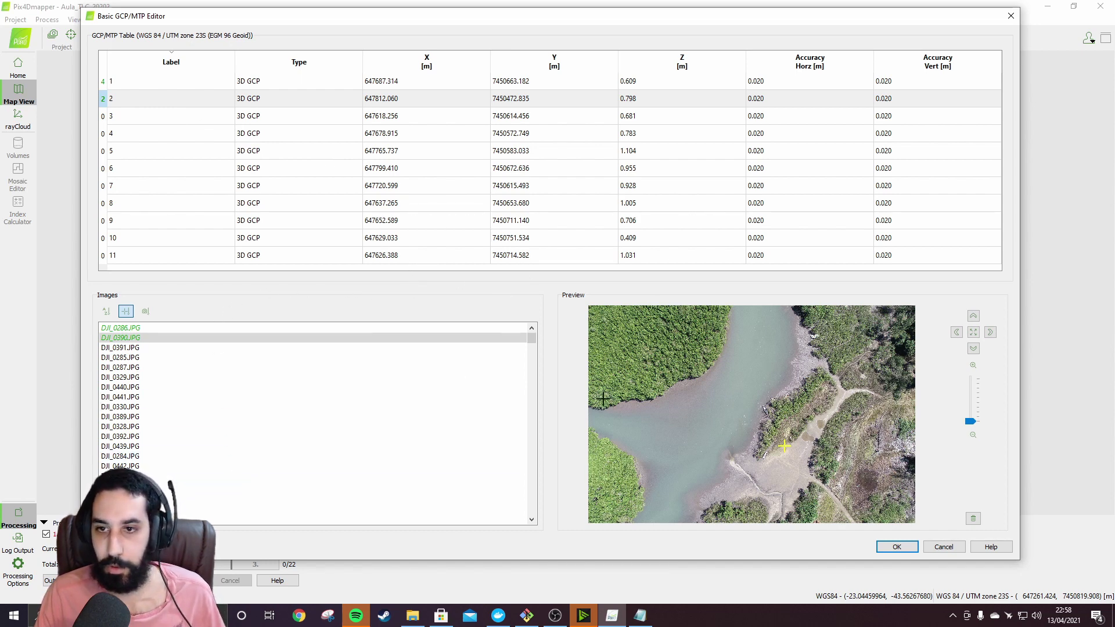
drag(573, 18, 591, 38)
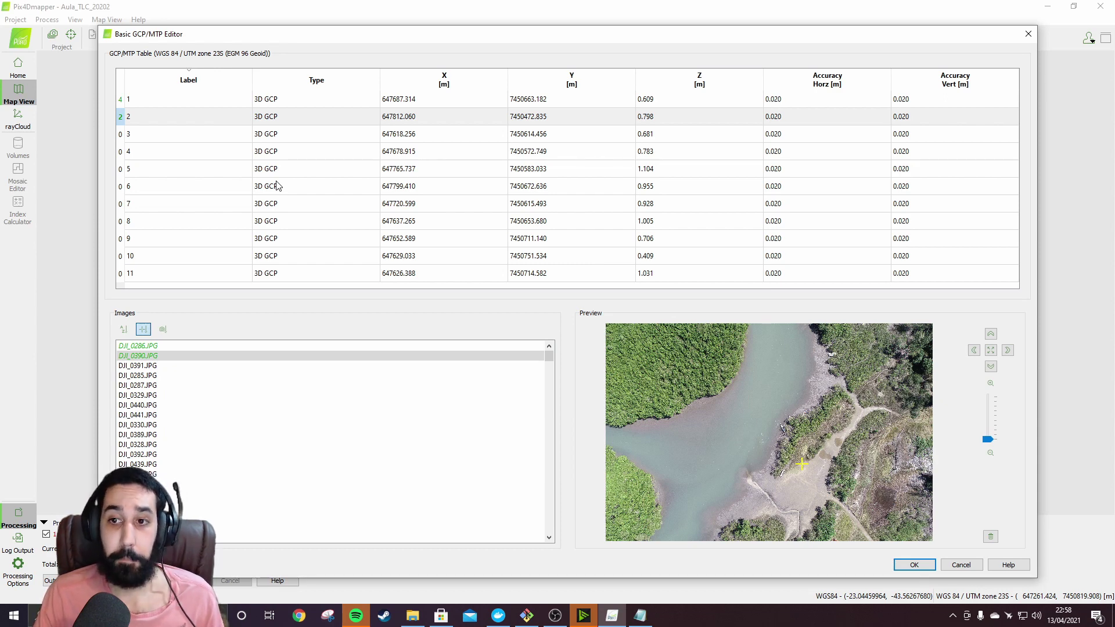
click(915, 565)
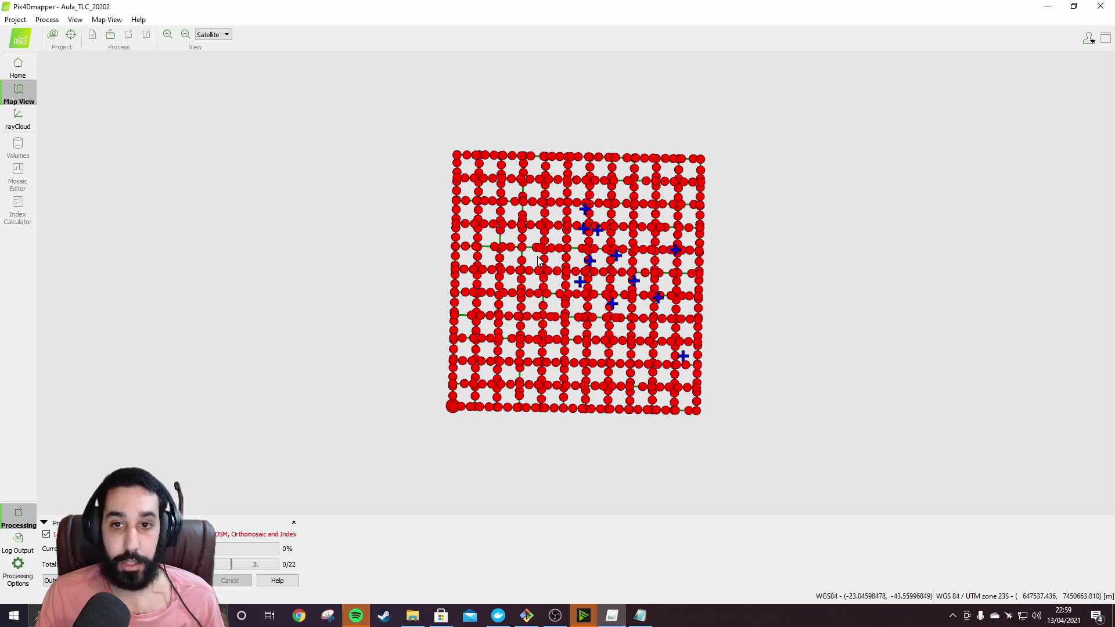
- Switch to File Explorer and open the OneDrive folder Geografia UFRJ > Laboratório ESPAÇO > Monografia > Proj_monografia > Mapas
click(413, 615)
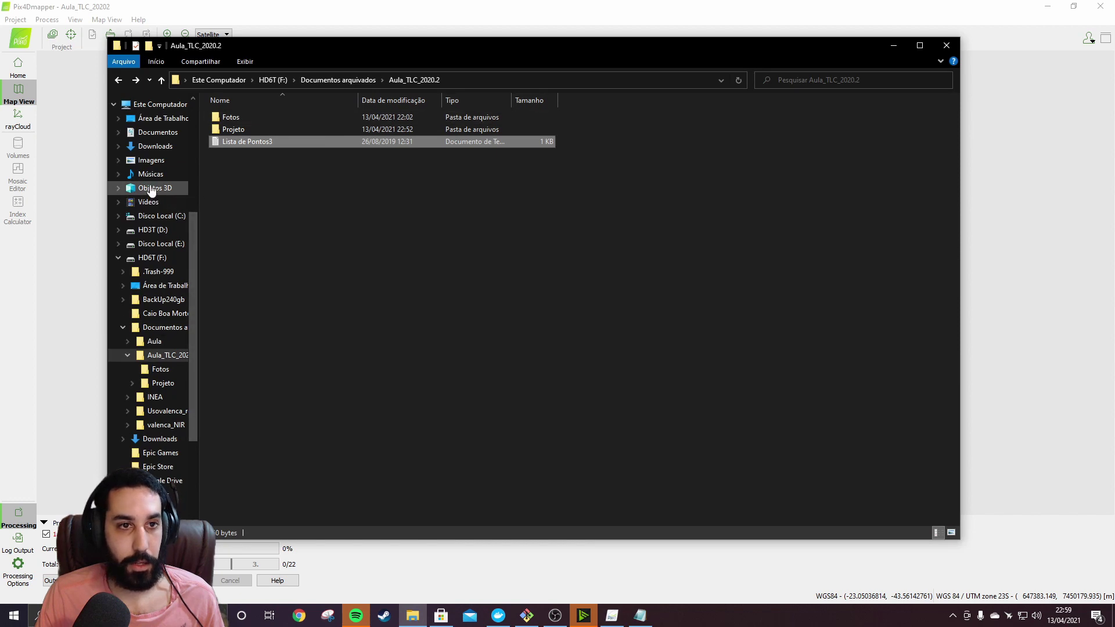
scroll(150, 119, up, 1)
scroll(150, 118, up, 3)
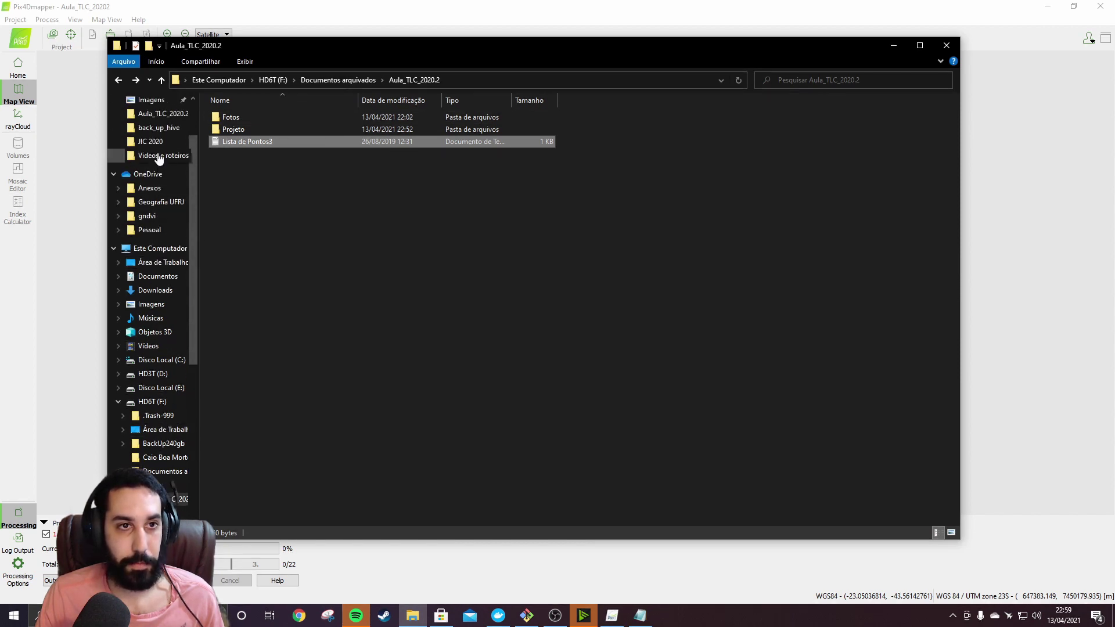
click(148, 174)
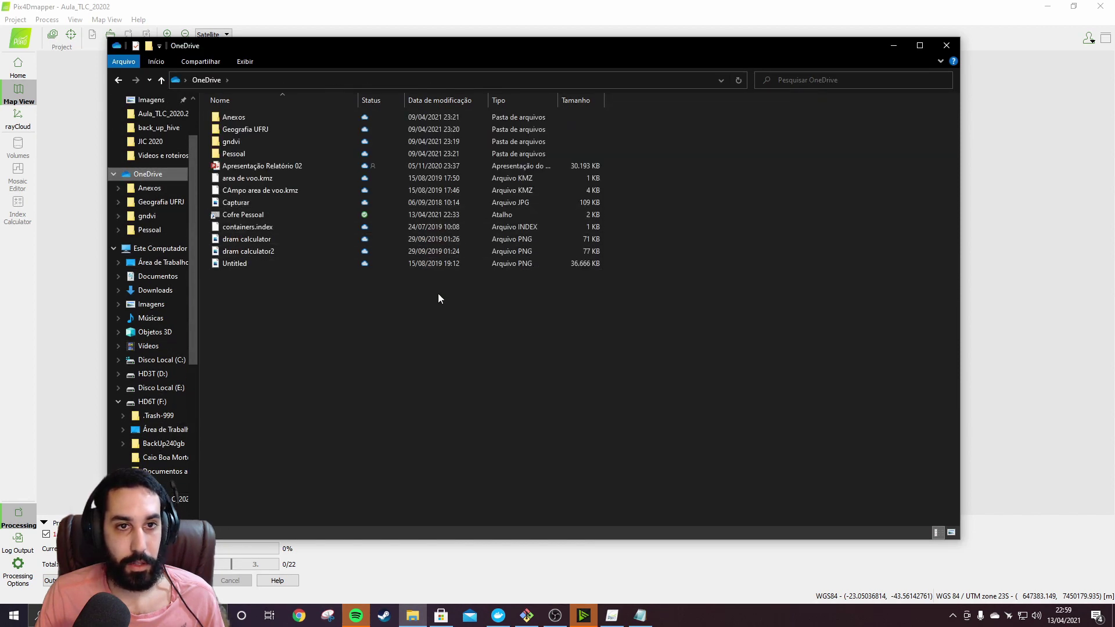
double_click(262, 129)
double_click(273, 156)
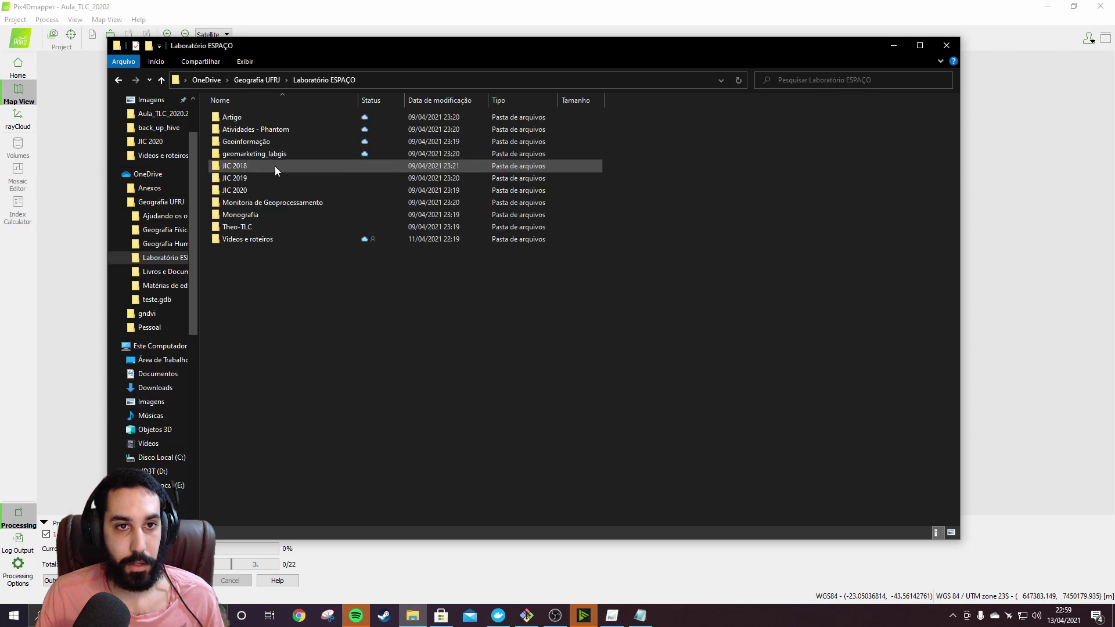
double_click(264, 213)
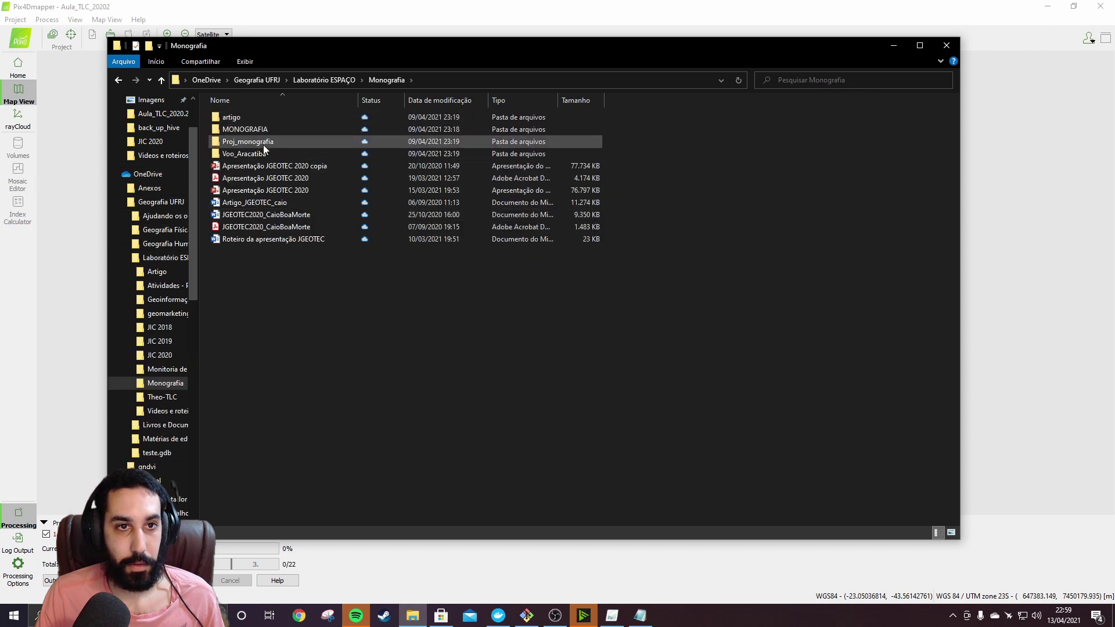
double_click(265, 141)
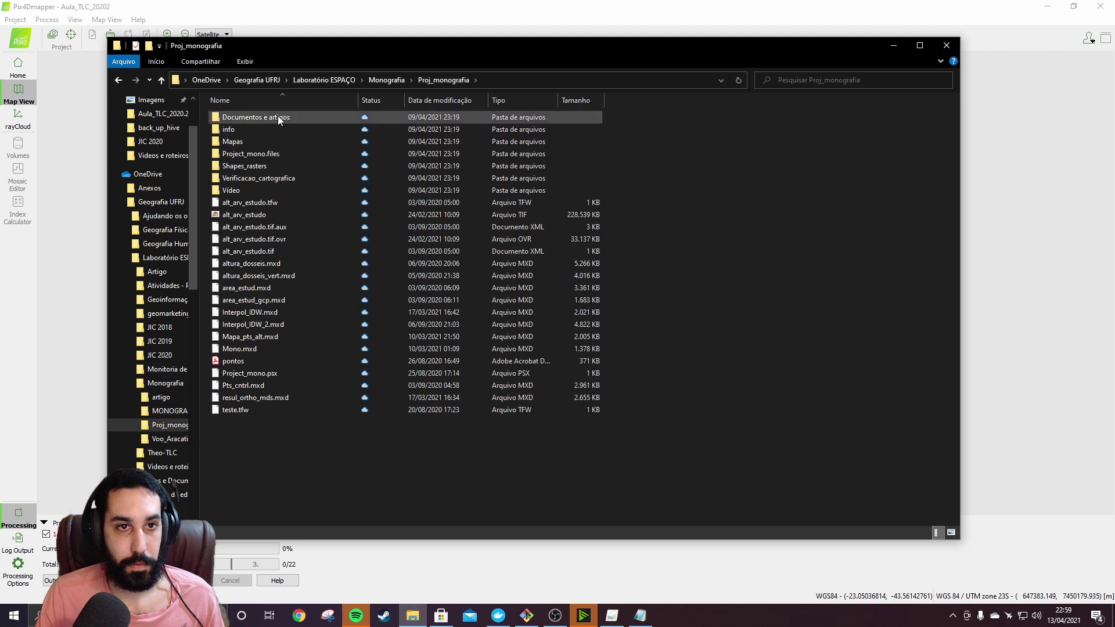
double_click(267, 141)
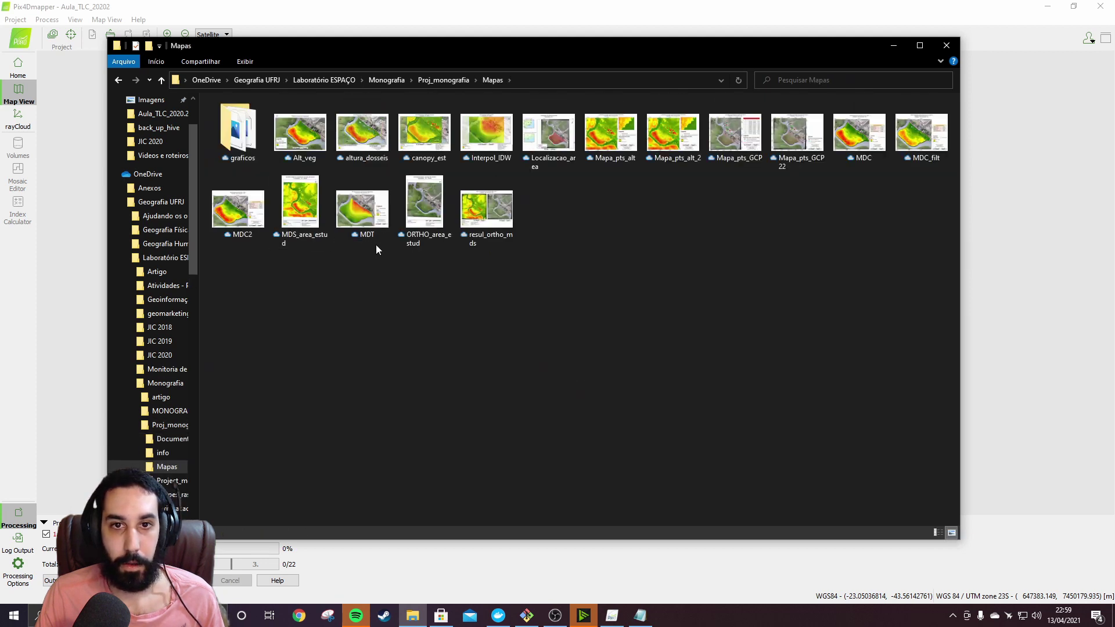
- Open the map image Mapa_pts_GCP, examine the ground control point distribution at full screen, and return to Pix4Dmapper
click(735, 137)
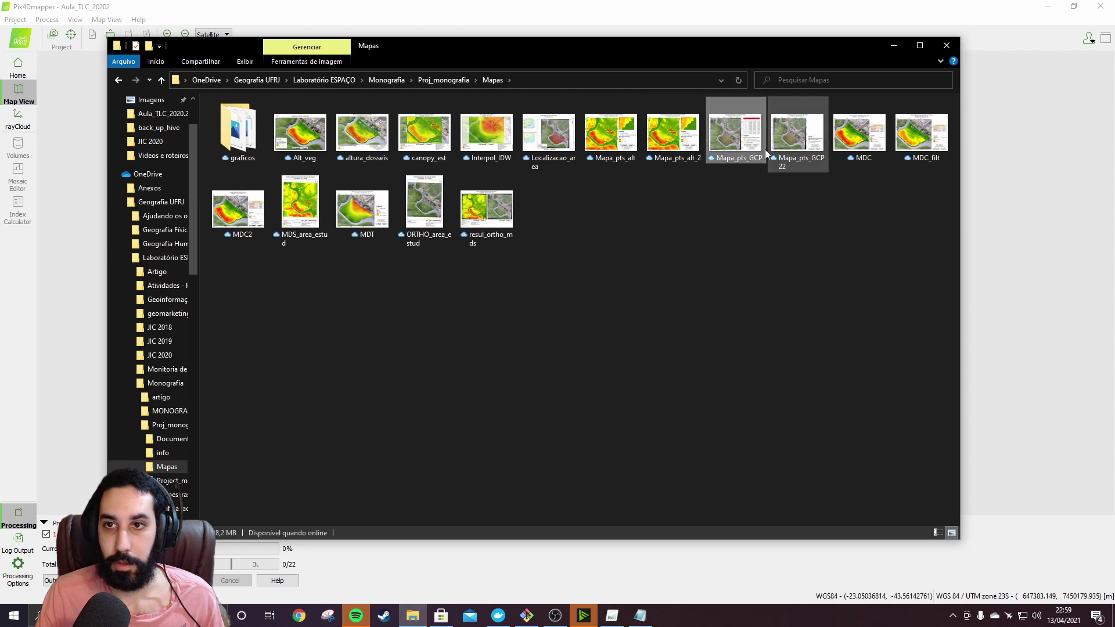
double_click(737, 137)
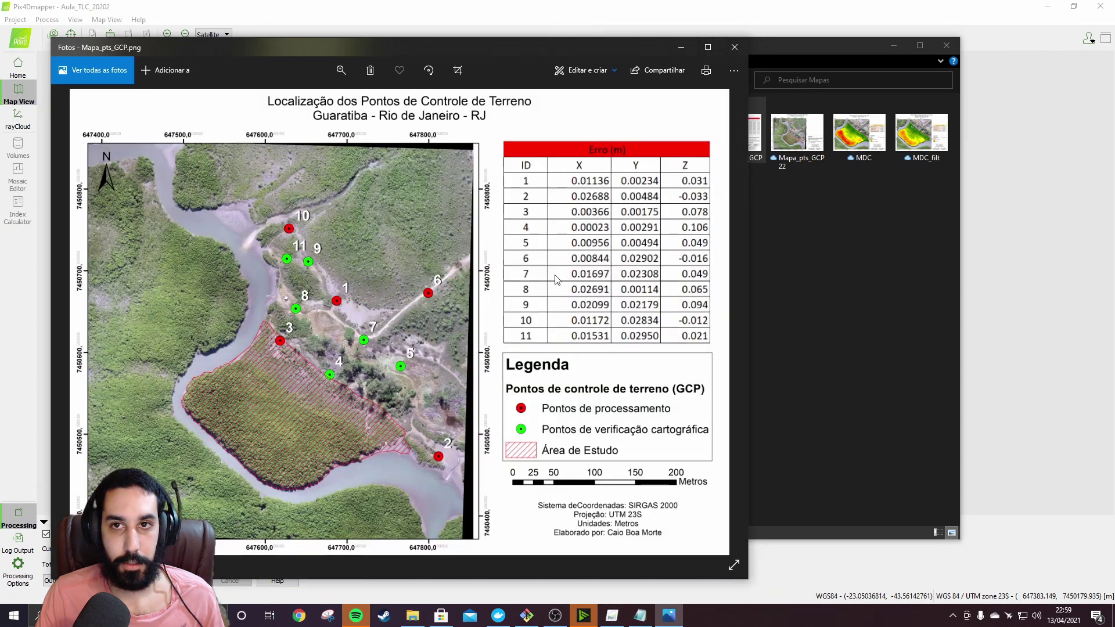
click(708, 47)
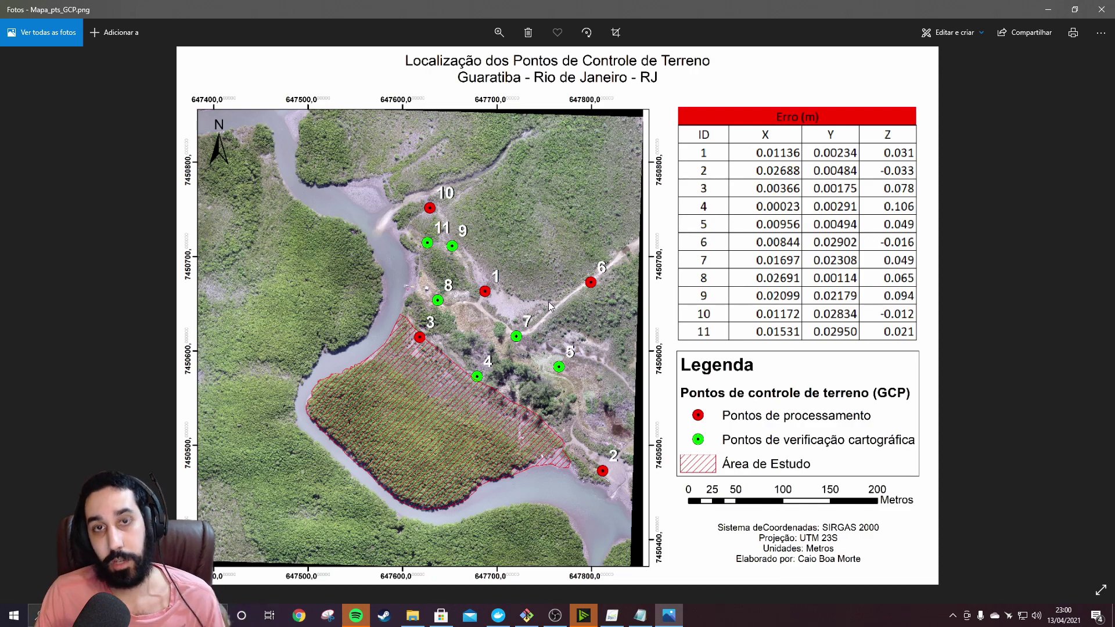
click(1057, 17)
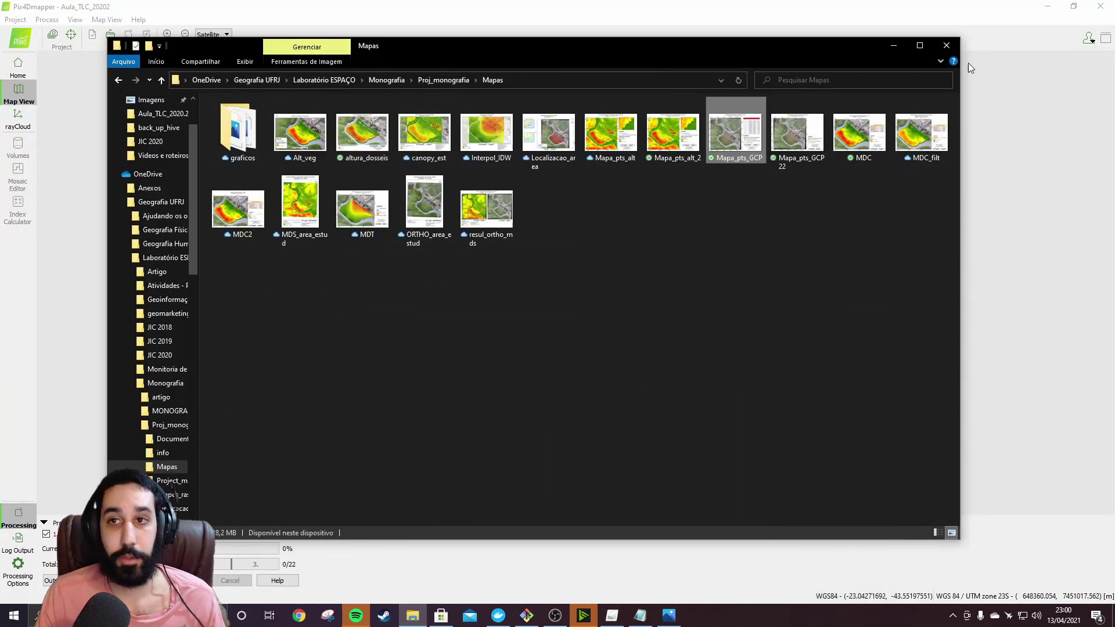
click(886, 47)
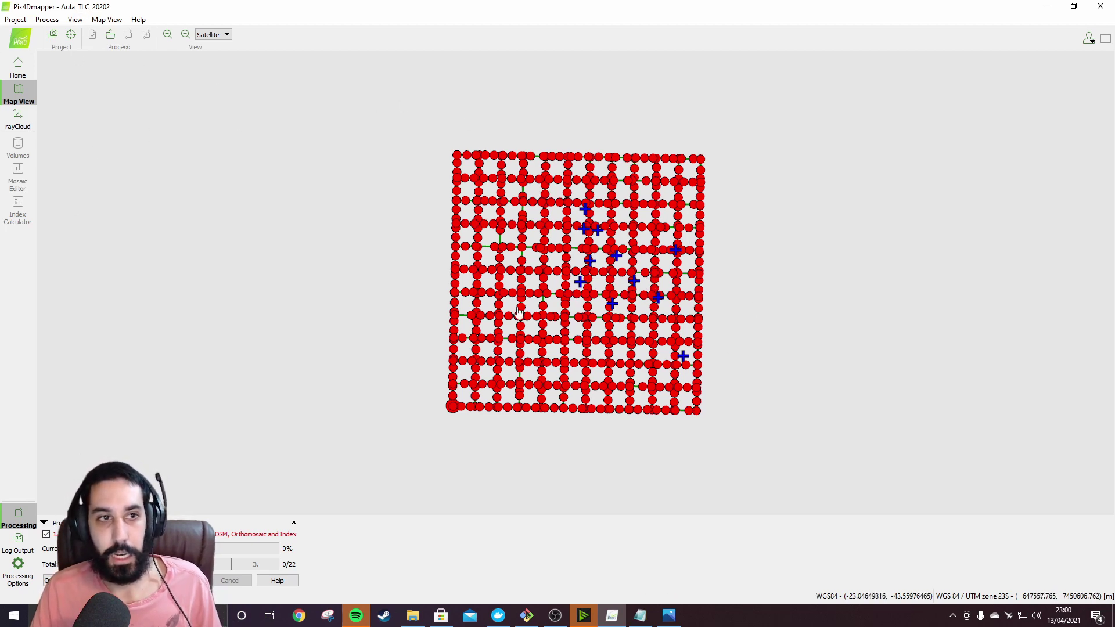
- Open the processing options for Point Cloud and Mesh and examine the available image scales
click(18, 572)
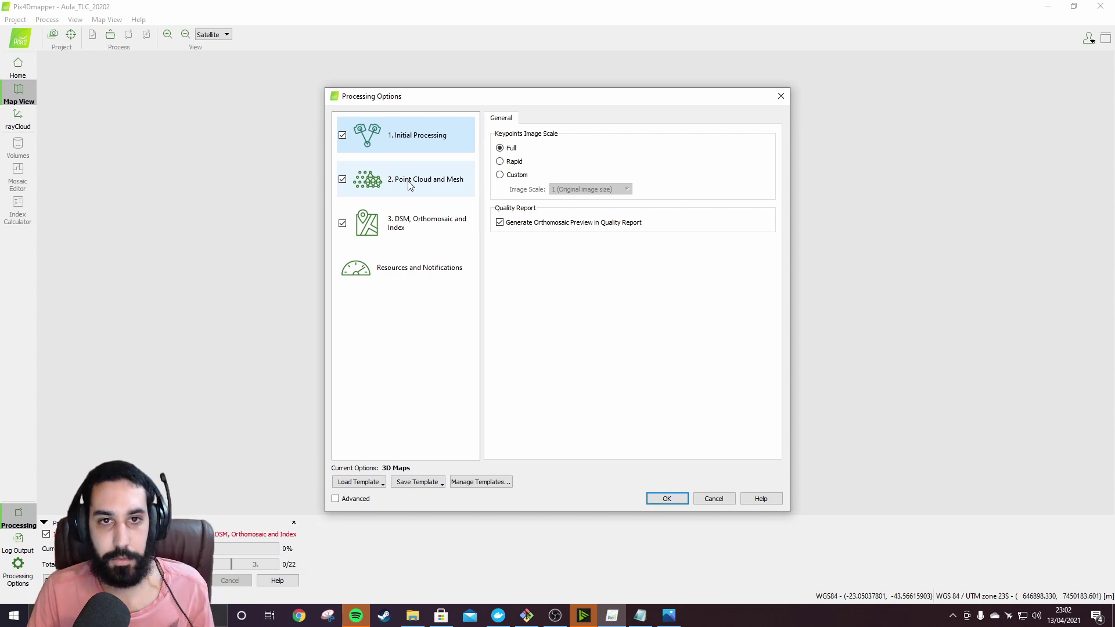
click(422, 182)
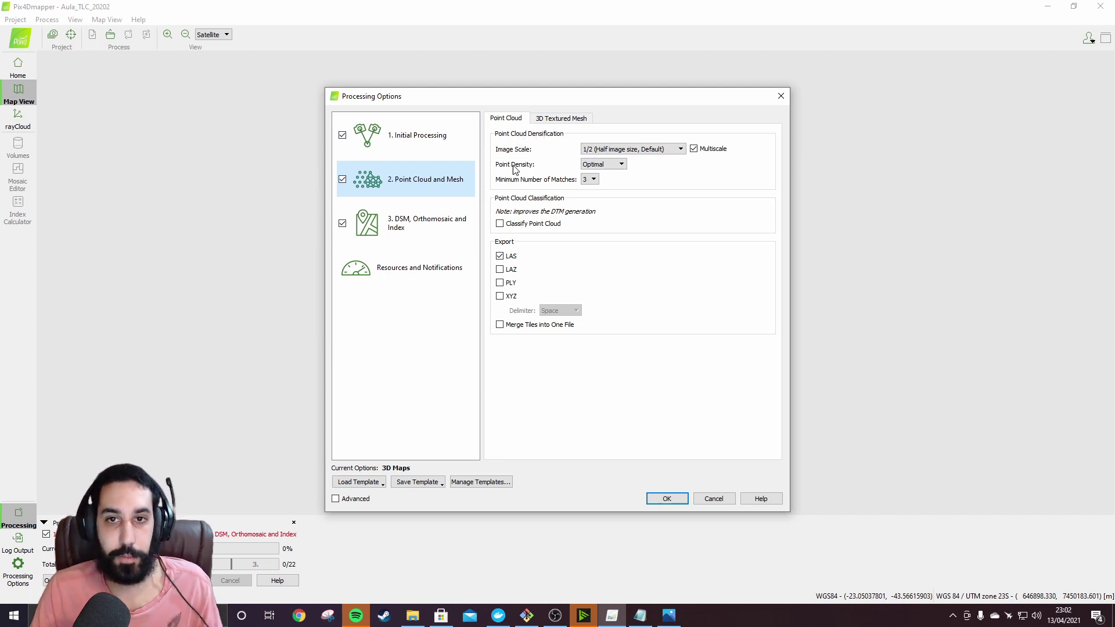
click(661, 151)
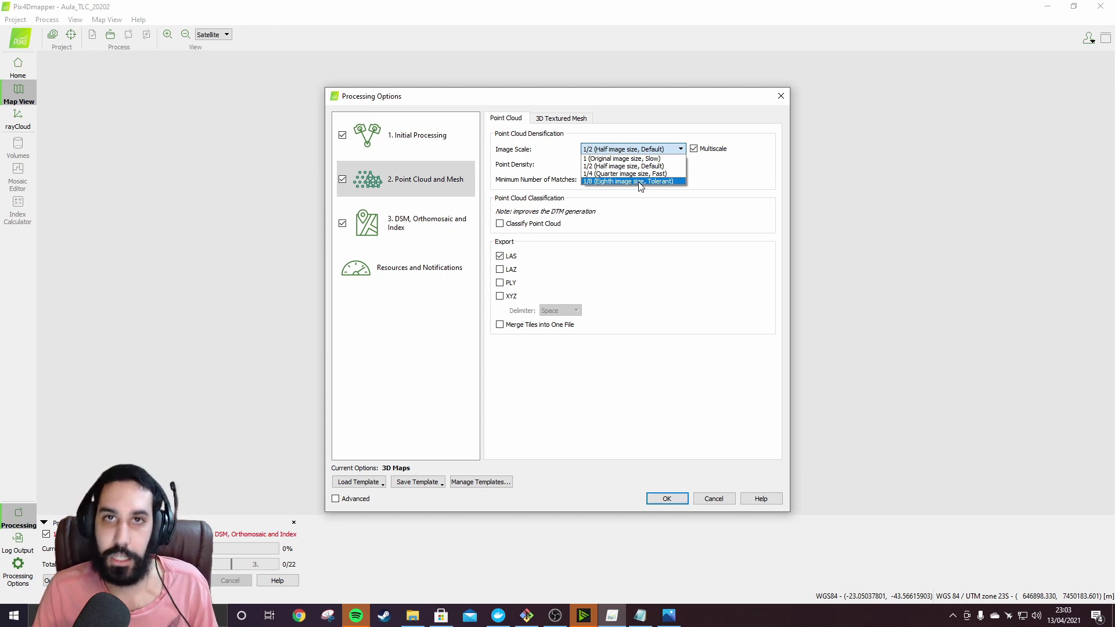
click(744, 180)
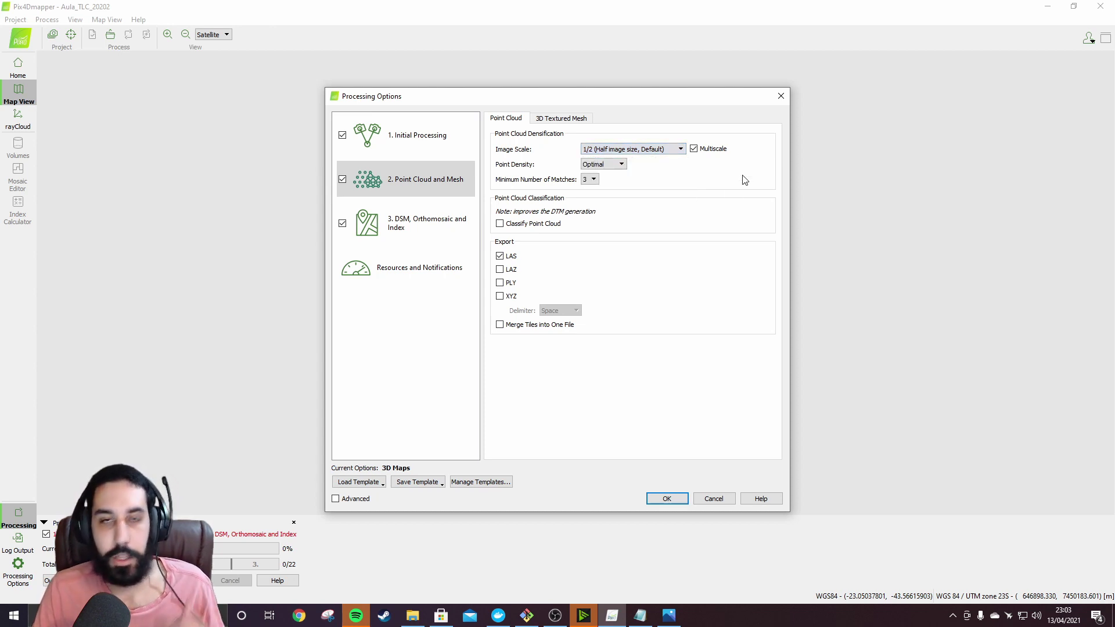
- Choose Optimal point density and a minimum of 3 matches for the point cloud densification
click(621, 167)
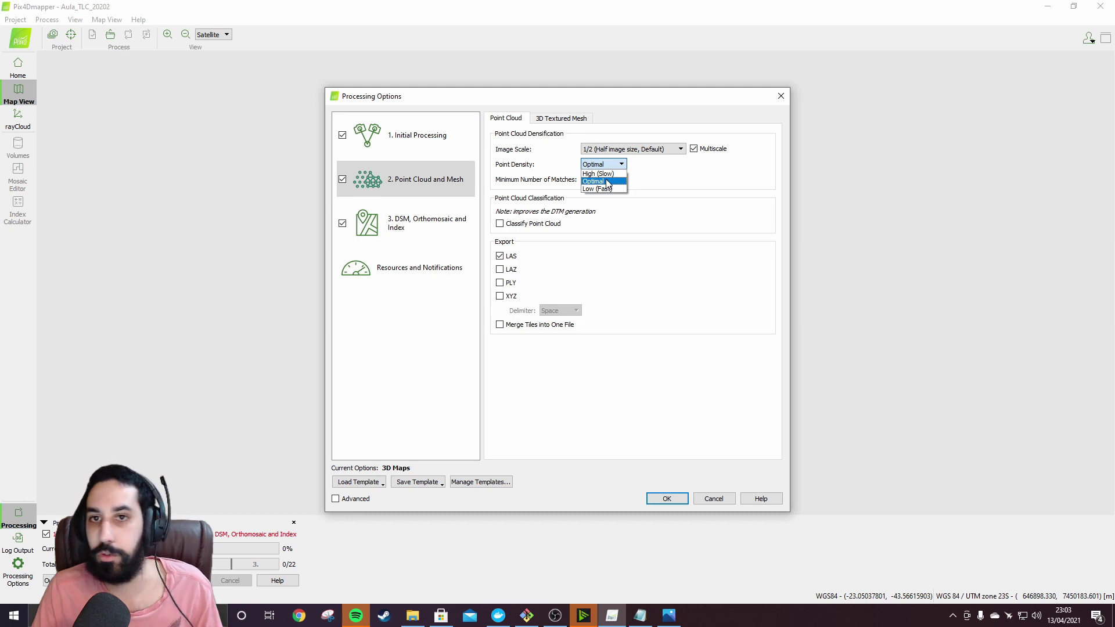
click(607, 183)
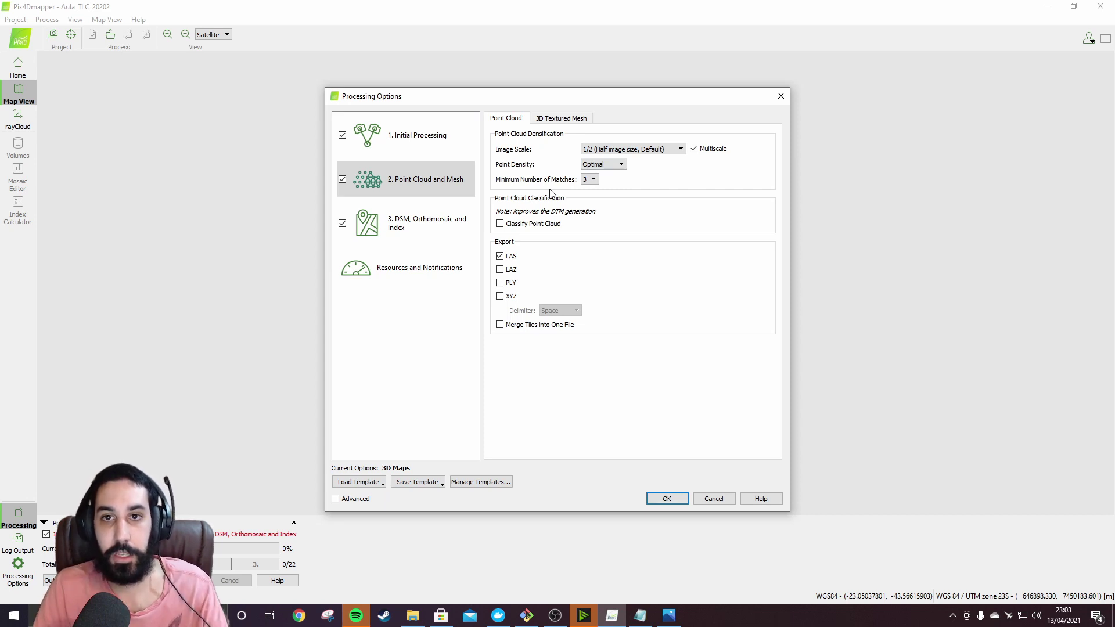
click(593, 179)
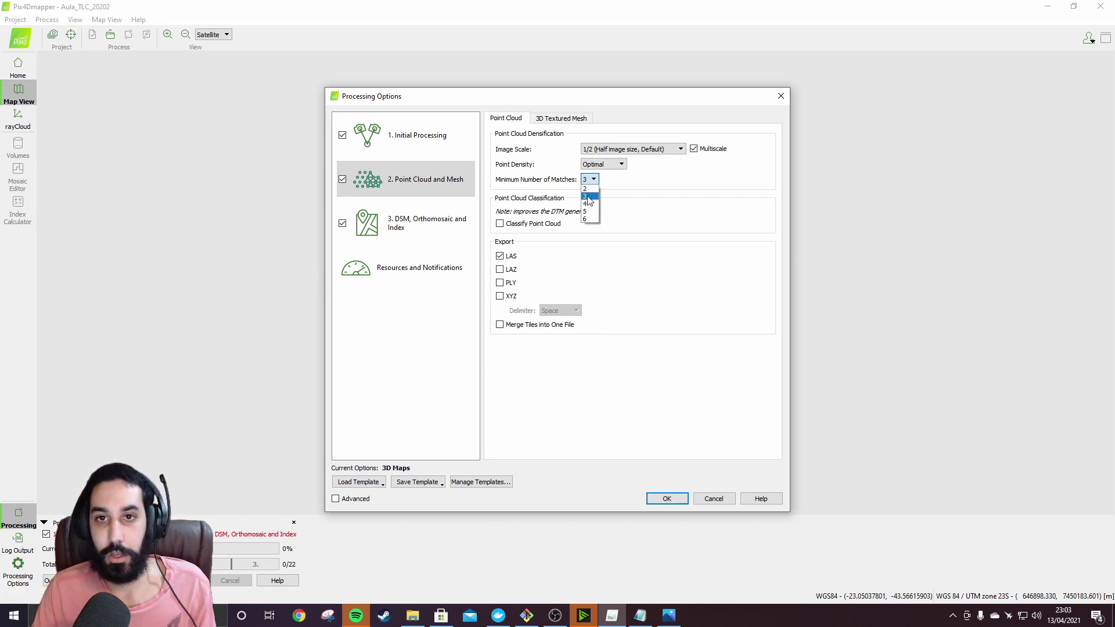
click(589, 197)
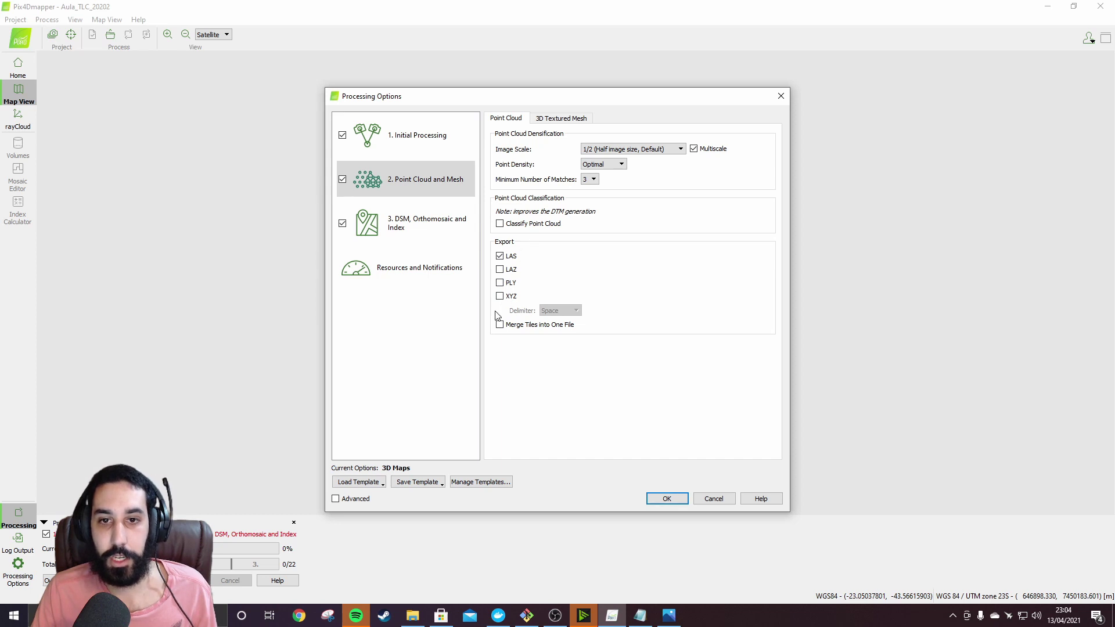
- Examine the 3D Textured Mesh options and the automatic GSD resolution setting for the DSM and orthomosaic
click(574, 122)
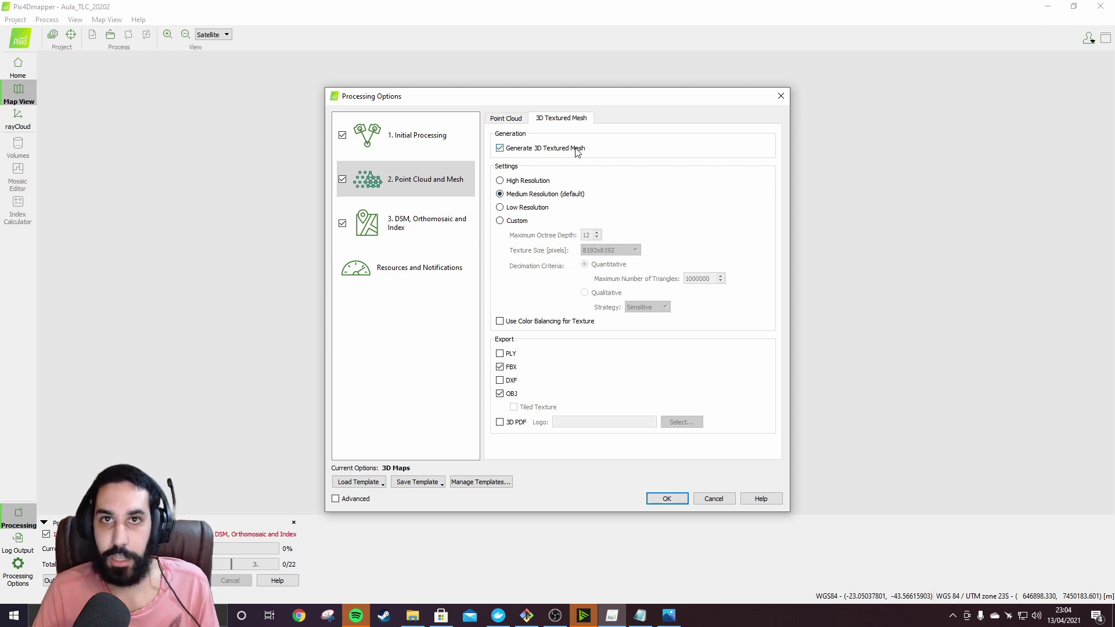
click(433, 224)
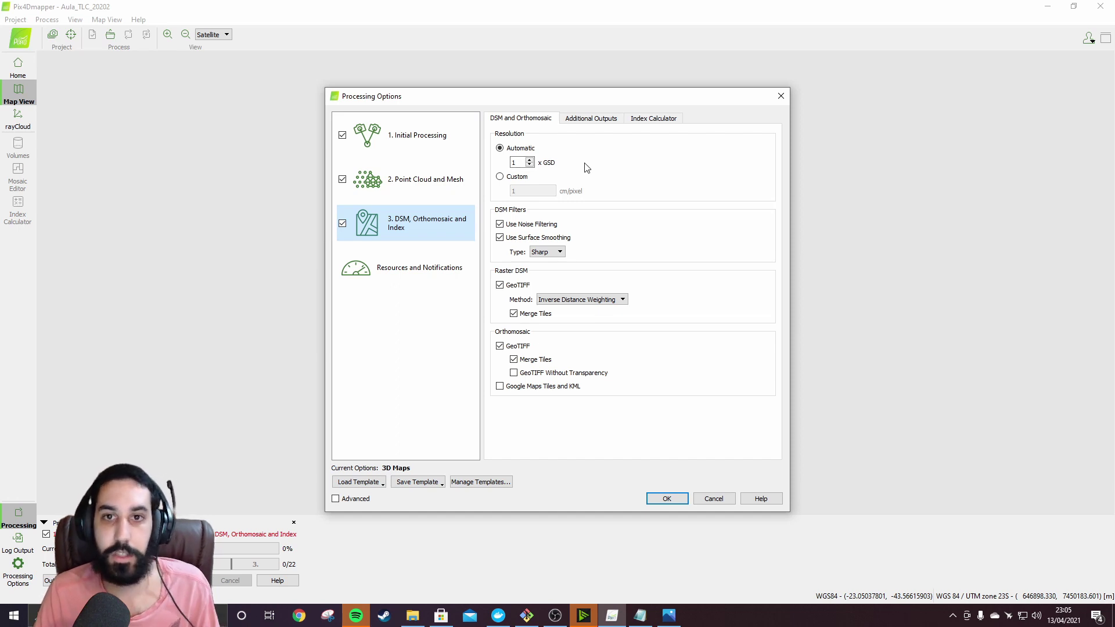
click(530, 159)
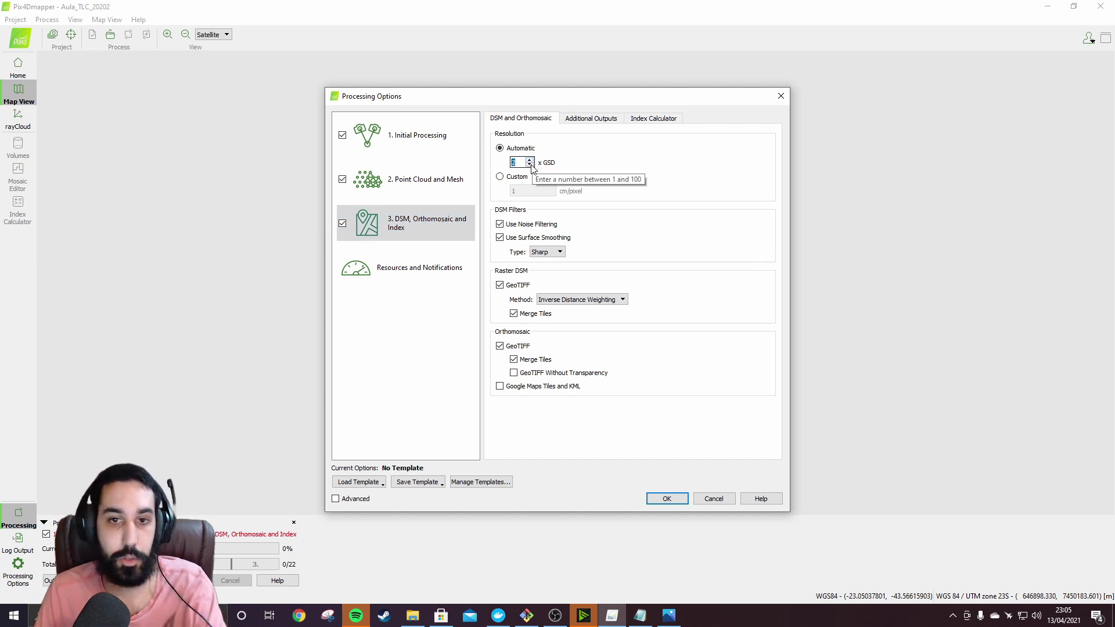
click(530, 165)
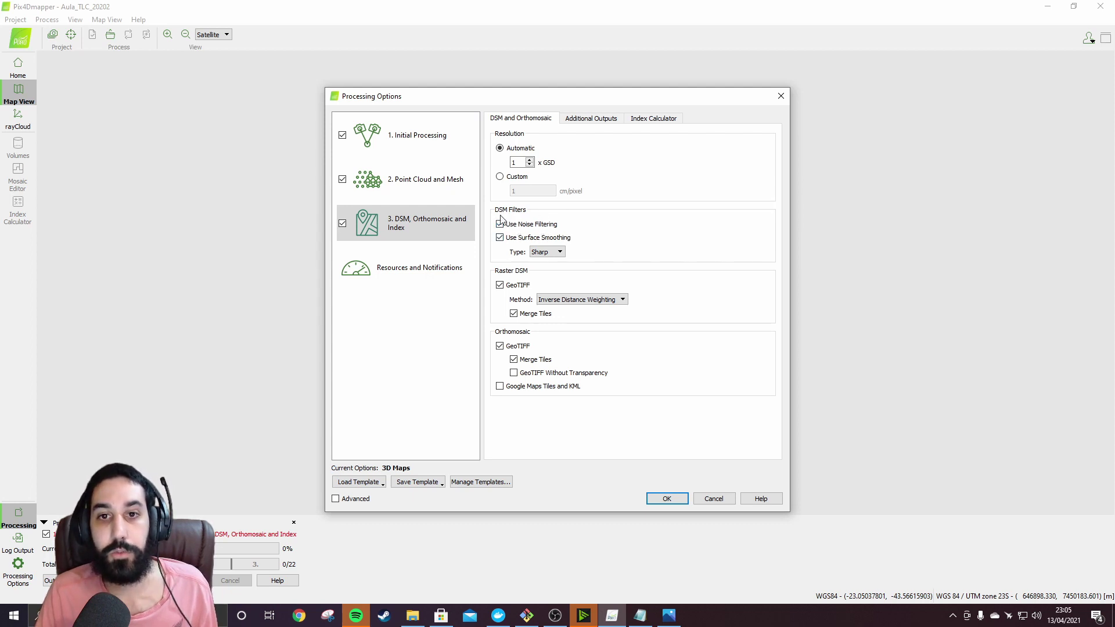
- Examine the available surface smoothing types and raster DSM interpolation methods in the DSM and Orthomosaic options
click(546, 254)
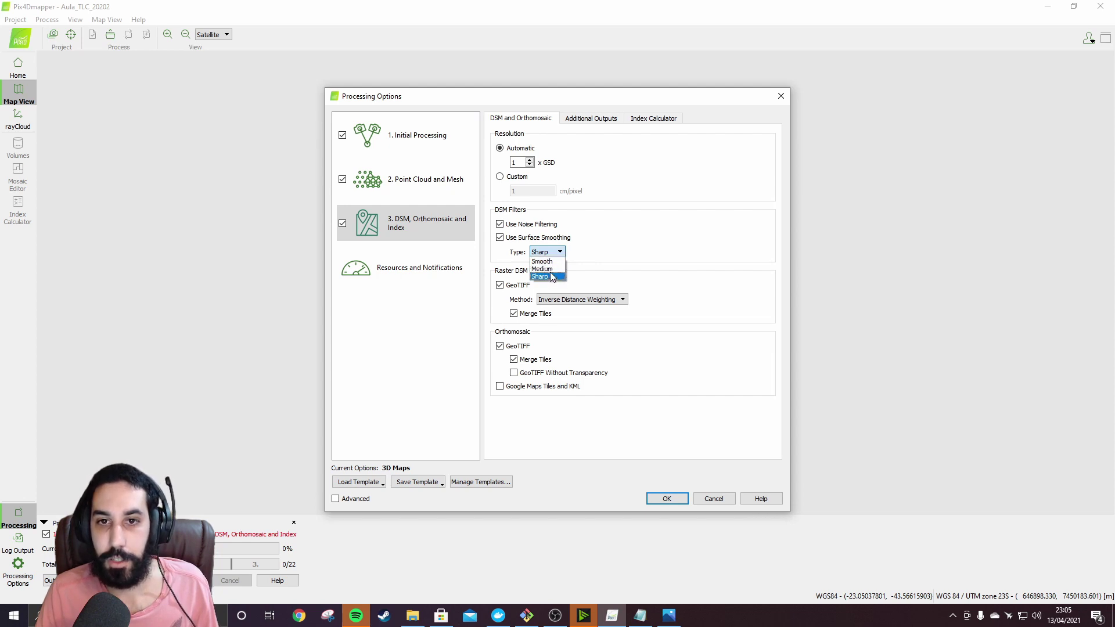
click(613, 242)
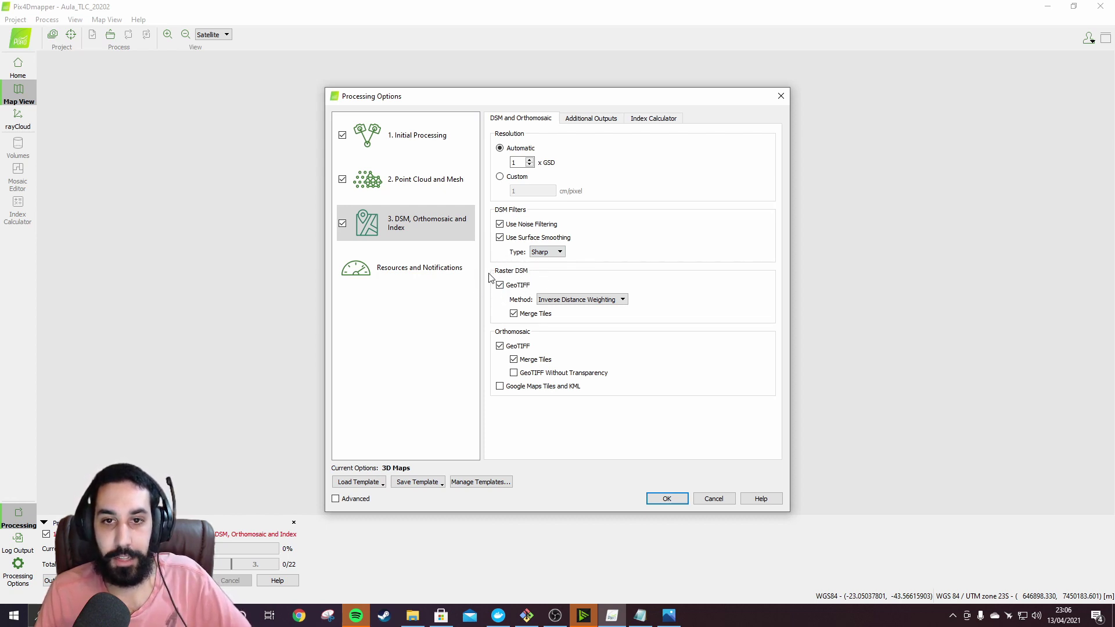
click(588, 299)
click(599, 279)
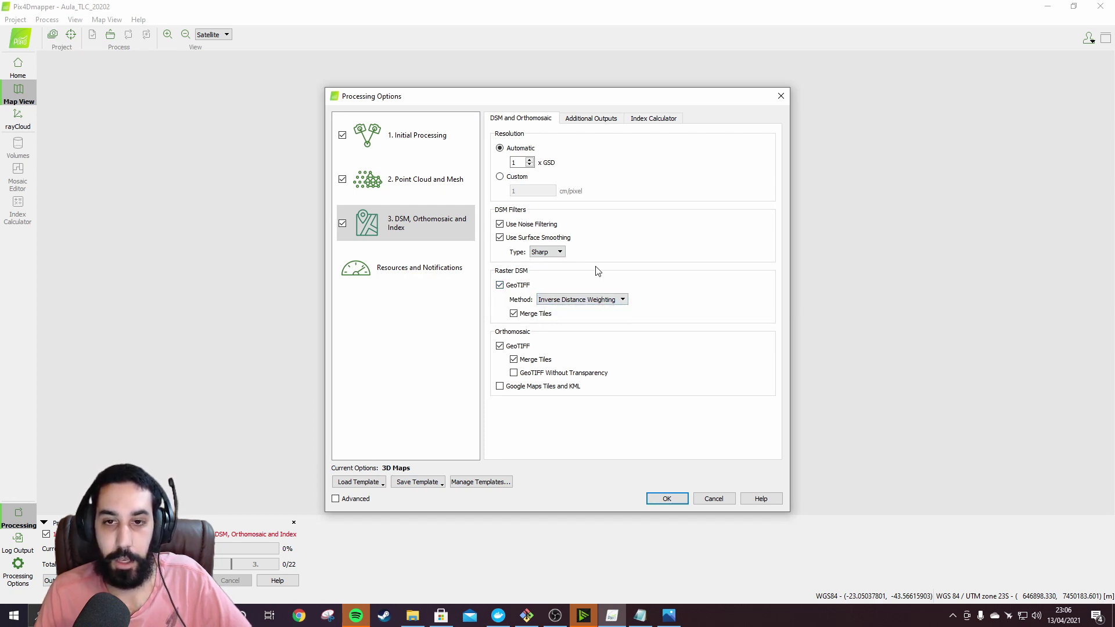
click(617, 298)
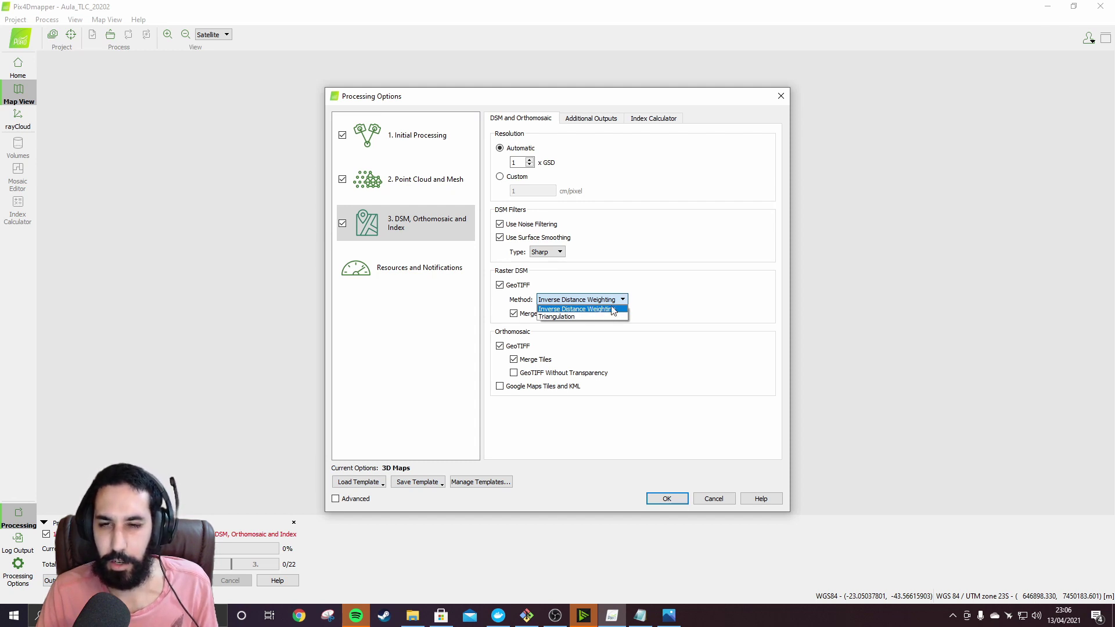
click(670, 307)
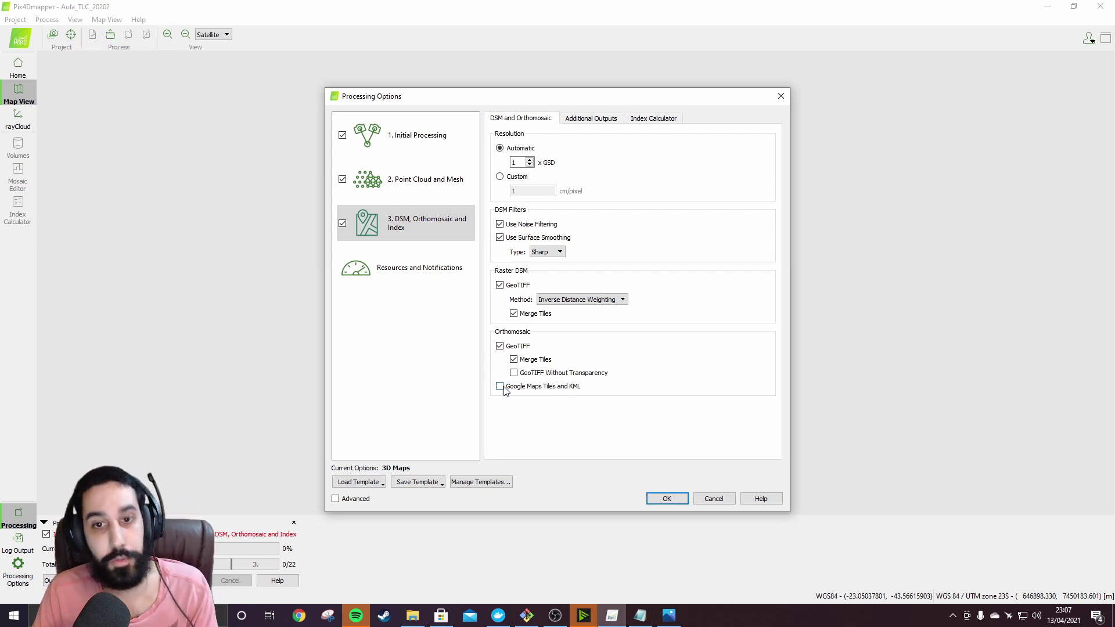
- Examine the additional DSM, DTM and contour line outputs, and the maximum RAM and CPU threads available for processing
click(607, 119)
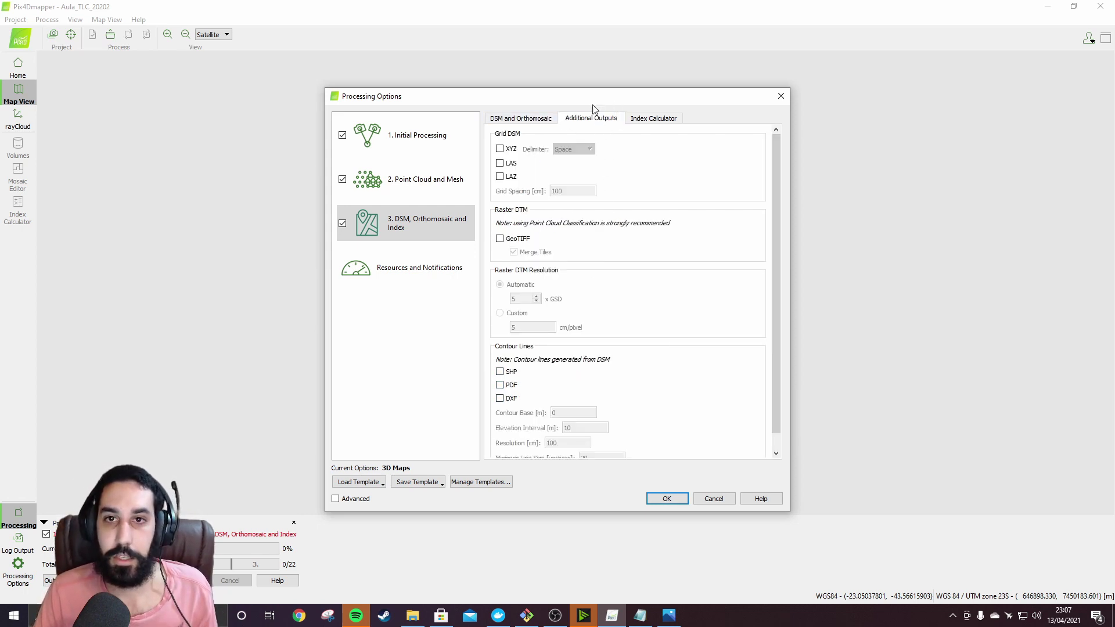
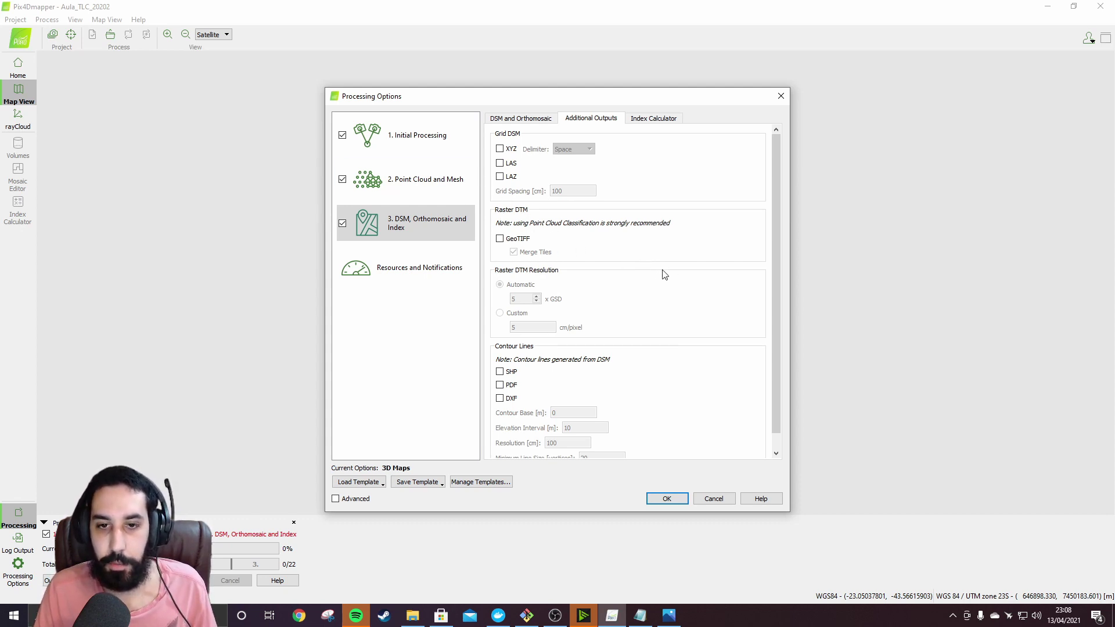
scroll(665, 274, down, 1)
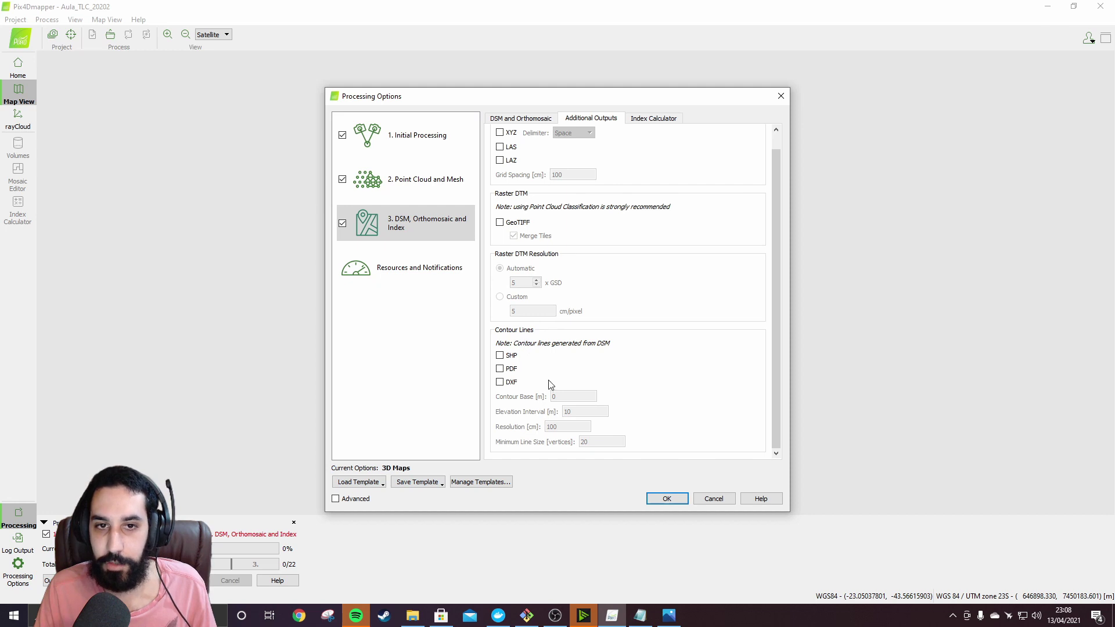
click(414, 270)
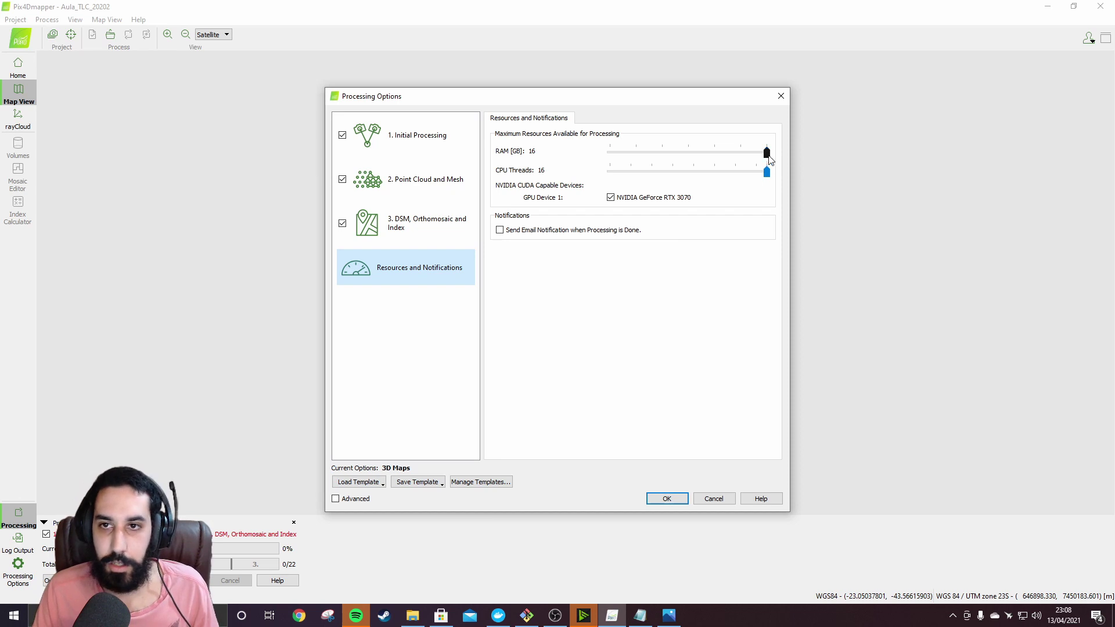
mouse_move(767, 153)
mouse_down()
mouse_move(703, 153)
mouse_move(807, 173)
mouse_move(697, 180)
mouse_move(768, 172)
mouse_up()
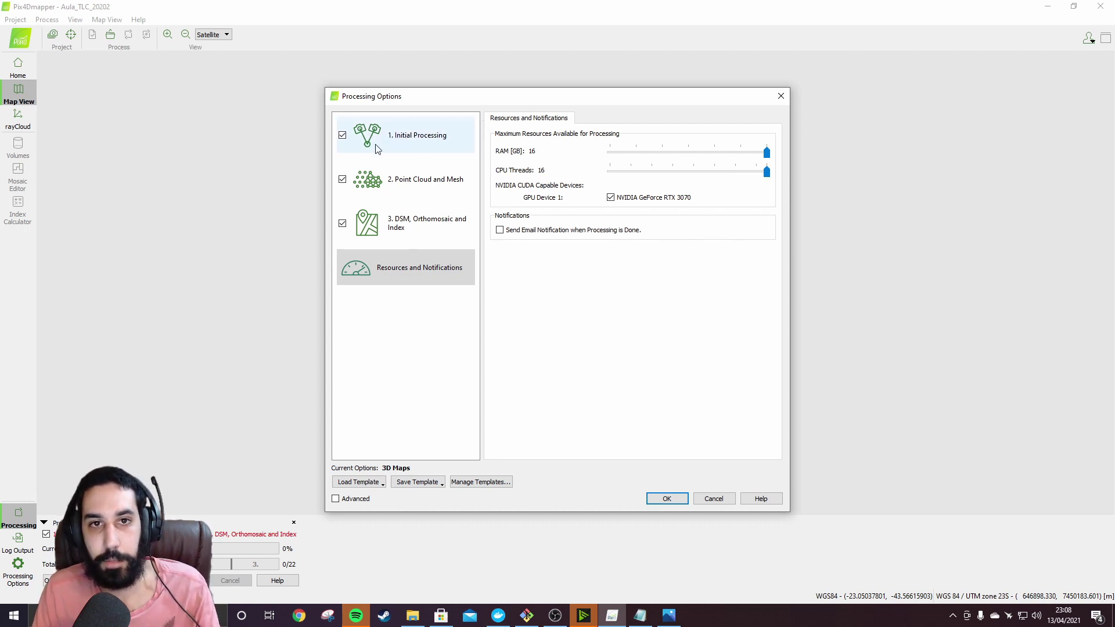
- Review the Initial Processing and resource settings and accept the processing options
click(398, 142)
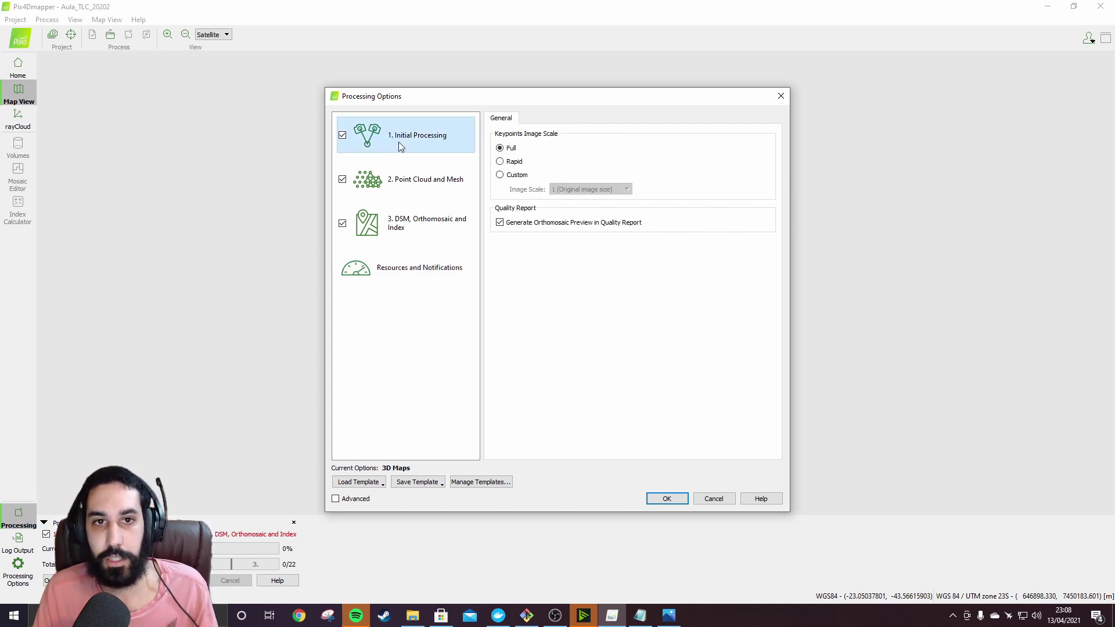
click(413, 269)
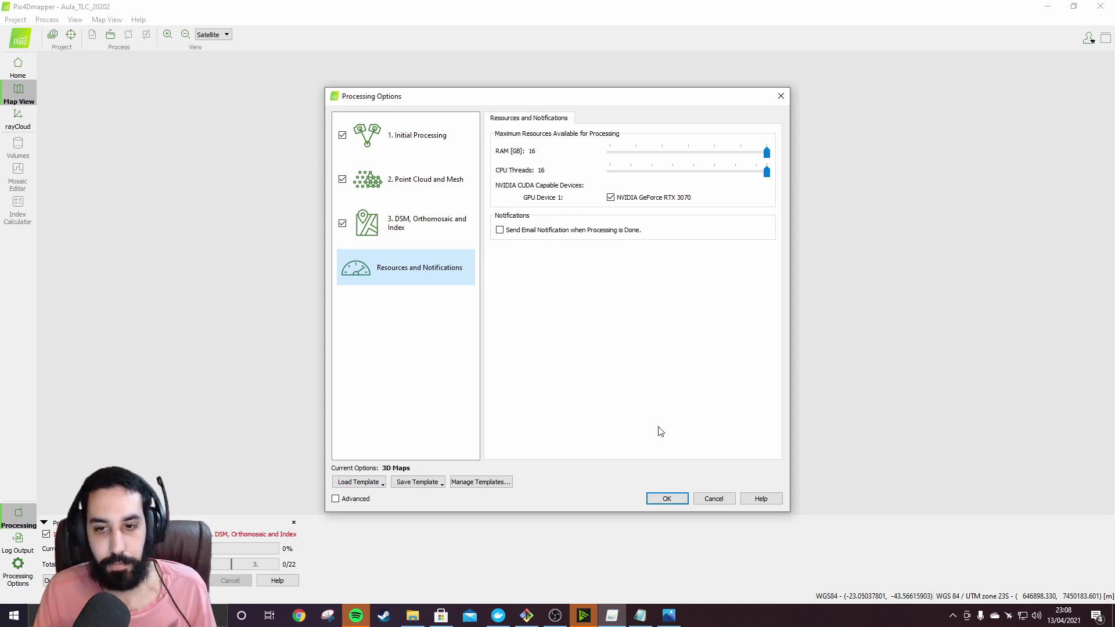
click(667, 498)
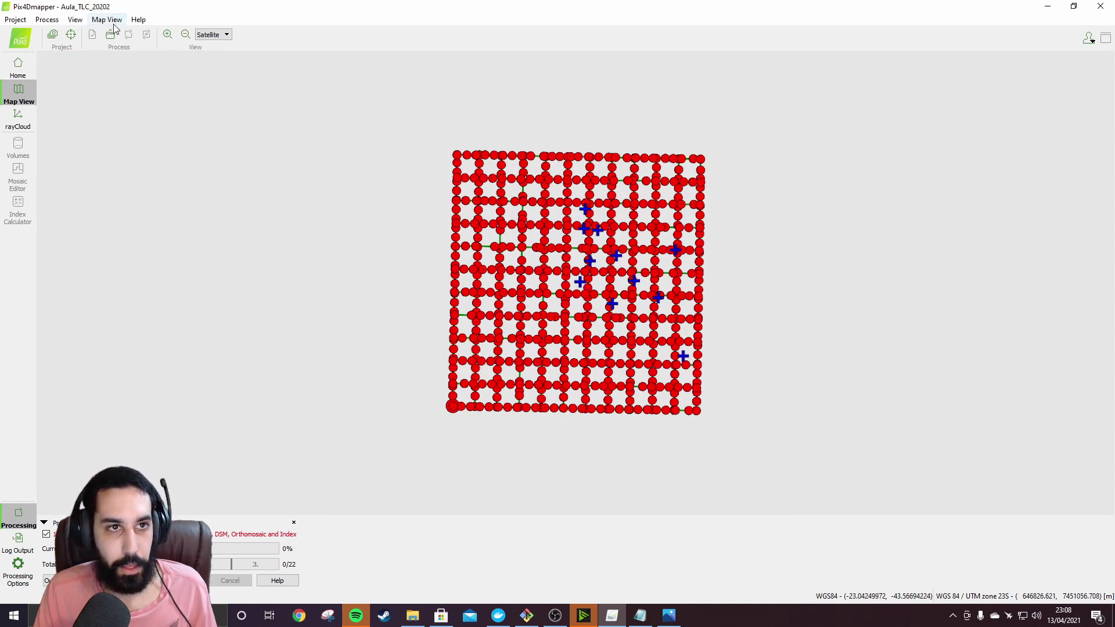
- Examine the ground control points and their image marks in the GCP/MTP Manager, and close it without changes
click(71, 35)
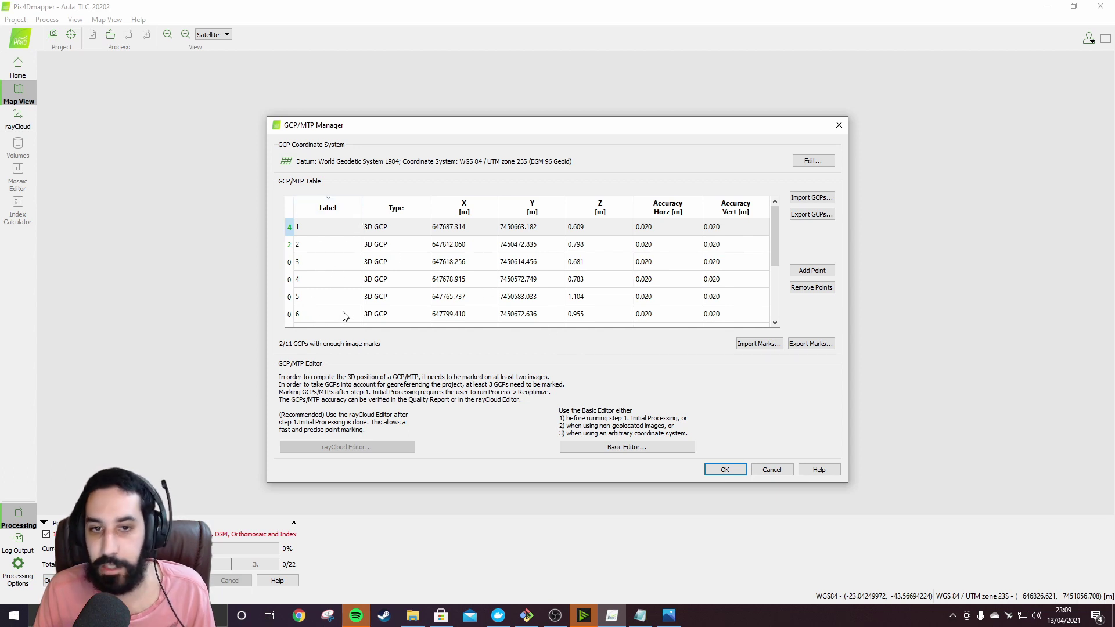
click(771, 469)
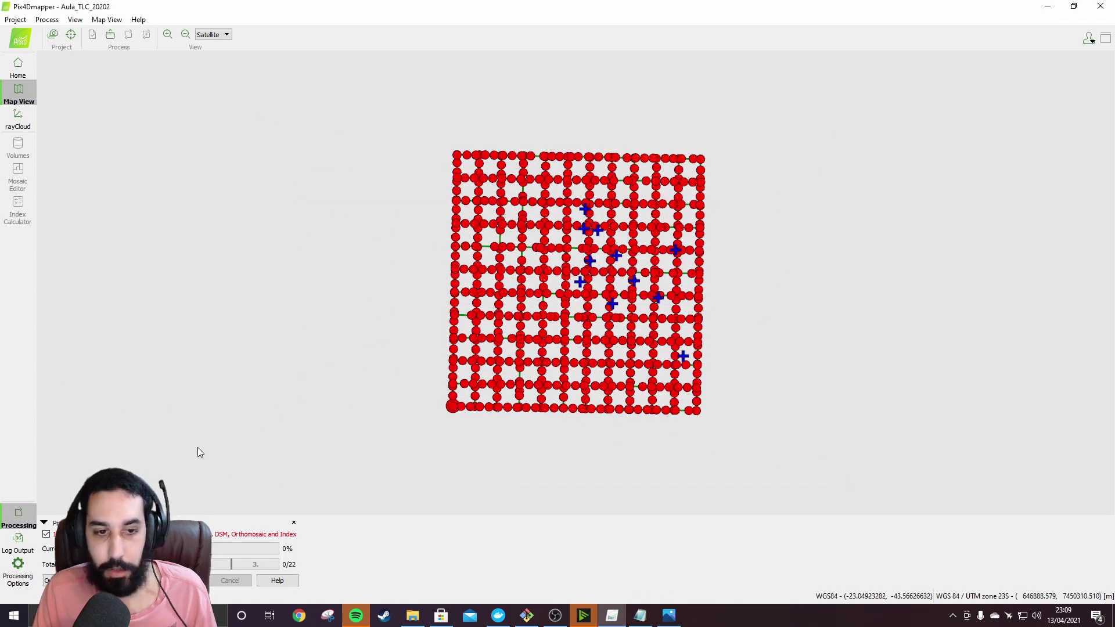
- Start processing the project and cancel the run
click(183, 580)
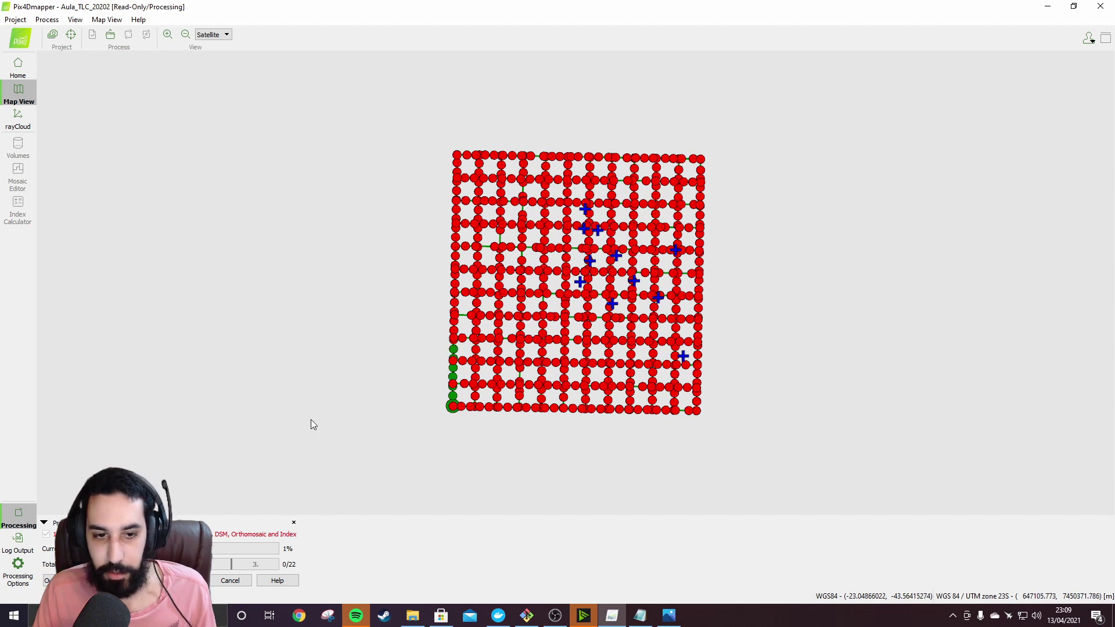
click(235, 583)
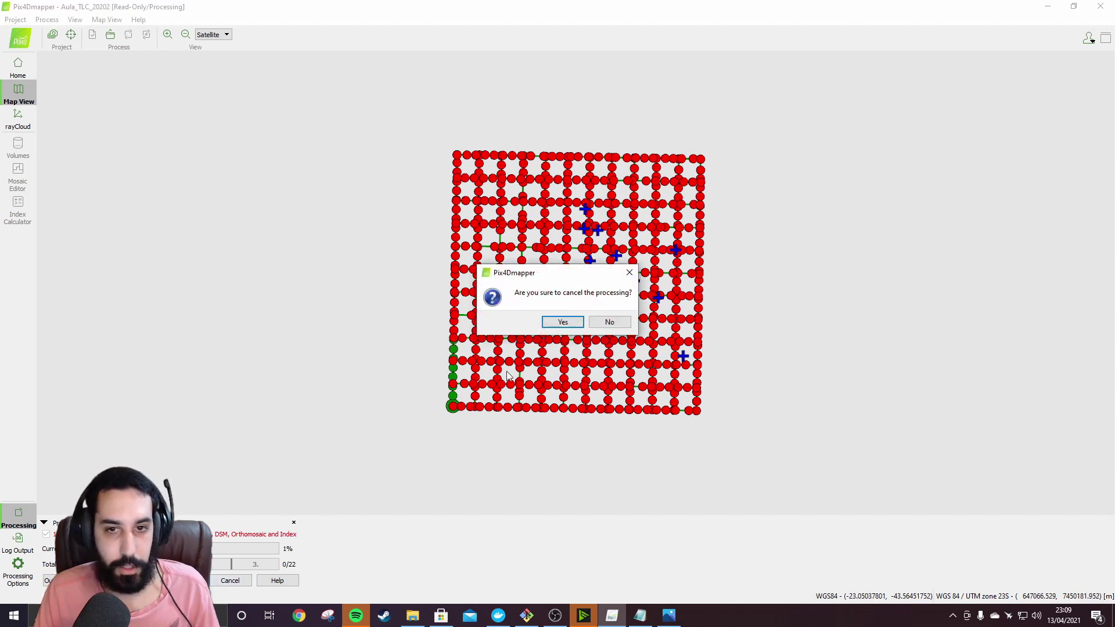
click(563, 323)
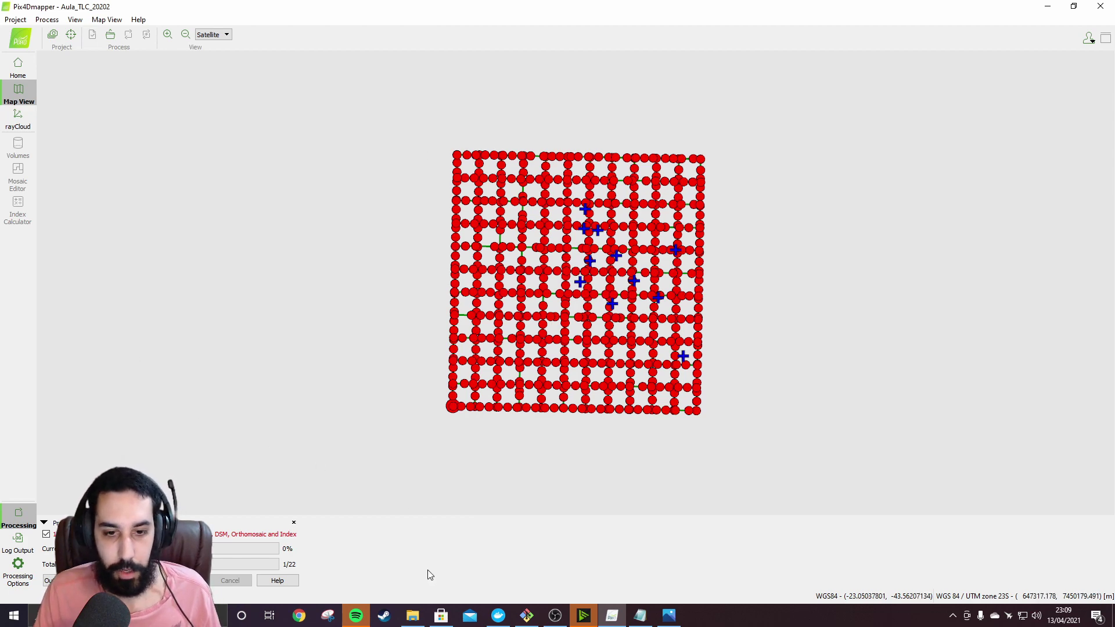
- Switch to File Explorer, view the contents of the Proj_monografia folder, and return to Pix4Dmapper
click(416, 618)
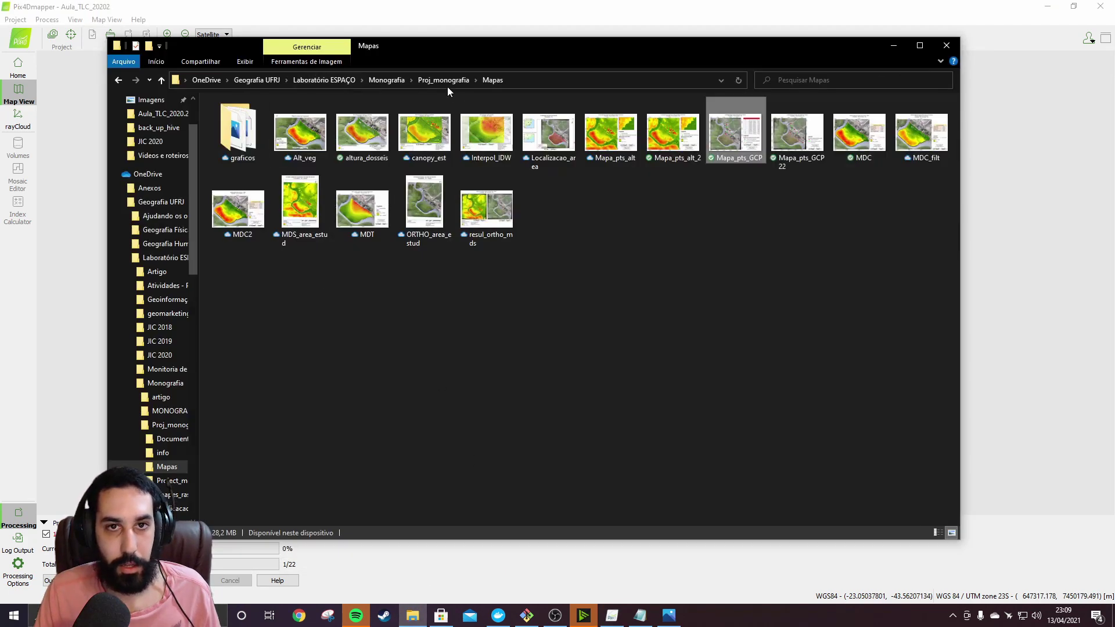
click(444, 81)
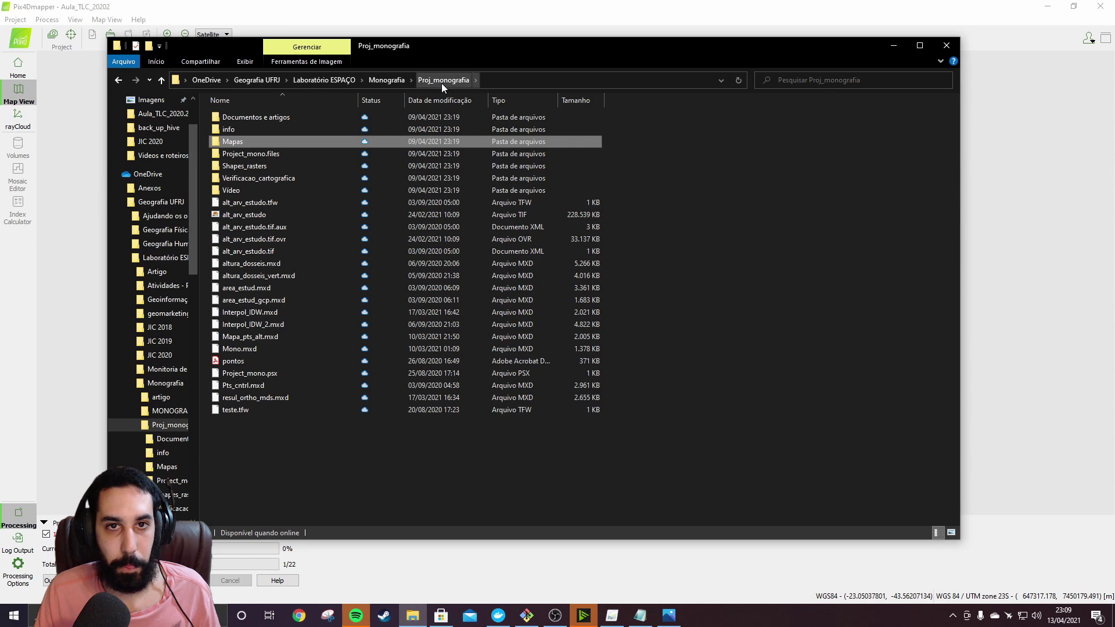
click(883, 50)
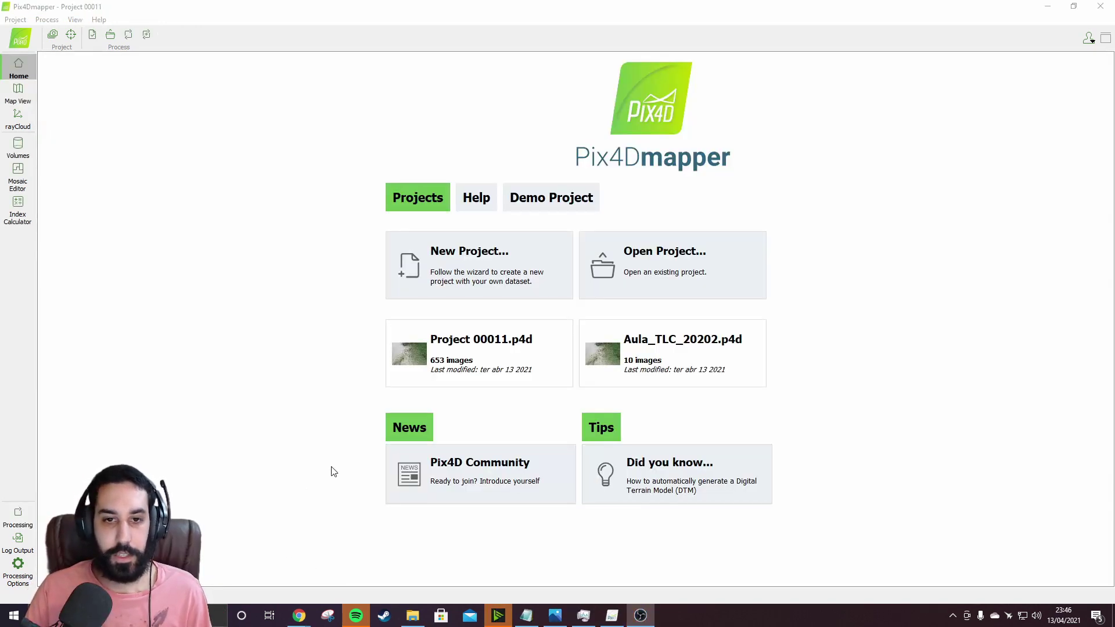
- Show the flight map of Project 00011 and open its 3D point cloud in the rayCloud
click(302, 468)
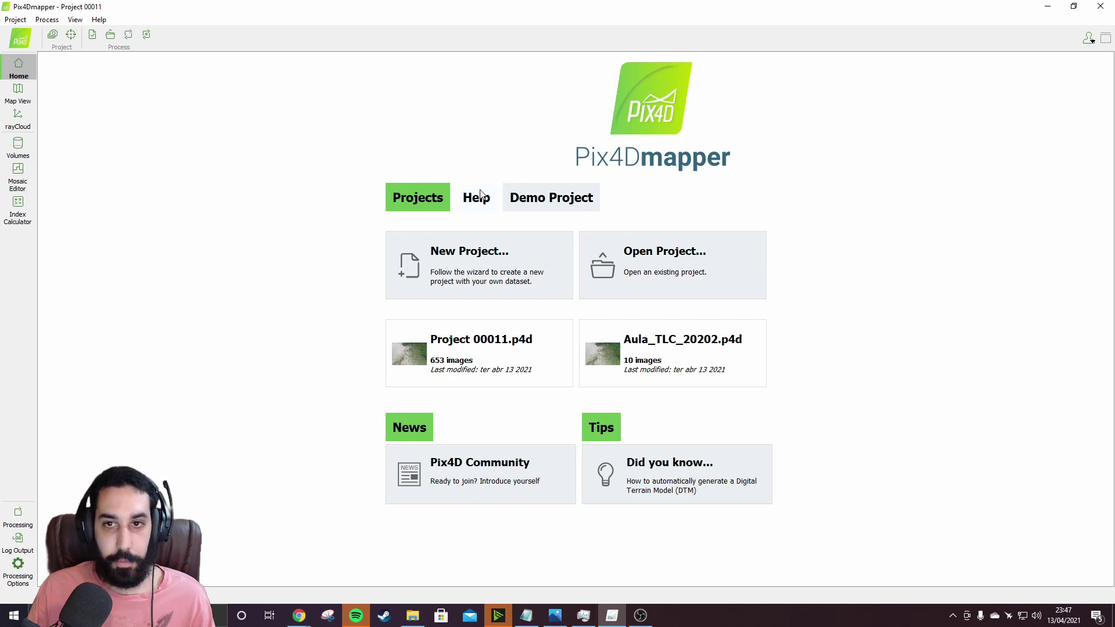
click(19, 92)
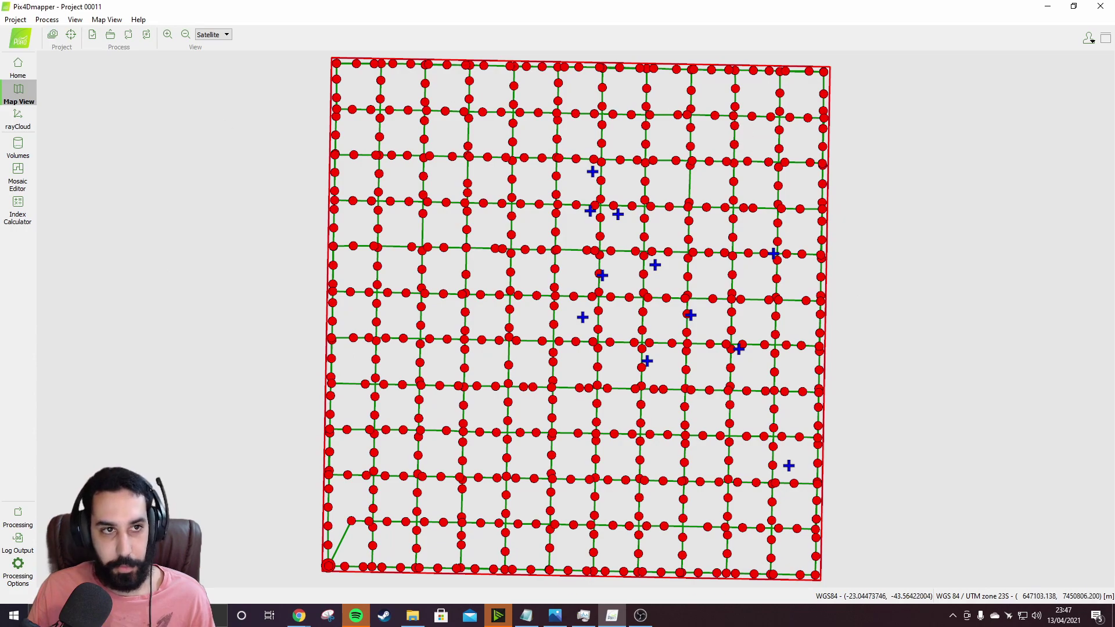
click(28, 123)
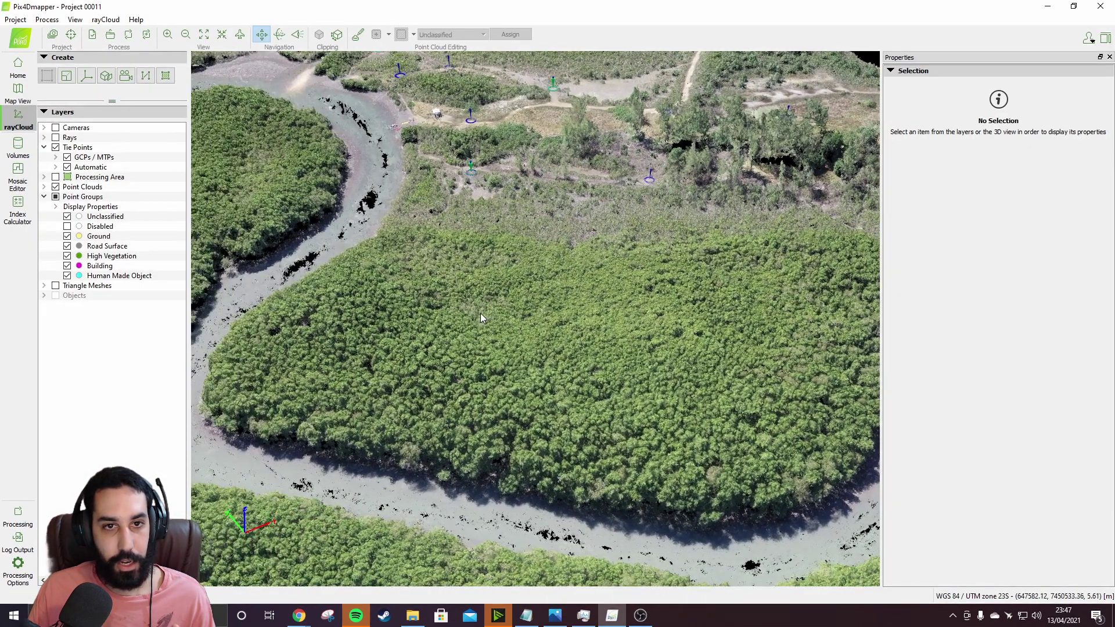
- Examine the densified point cloud of the mangrove and river area from several distances and angles
scroll(480, 313, down, 5)
scroll(478, 312, up, 5)
scroll(481, 313, down, 2)
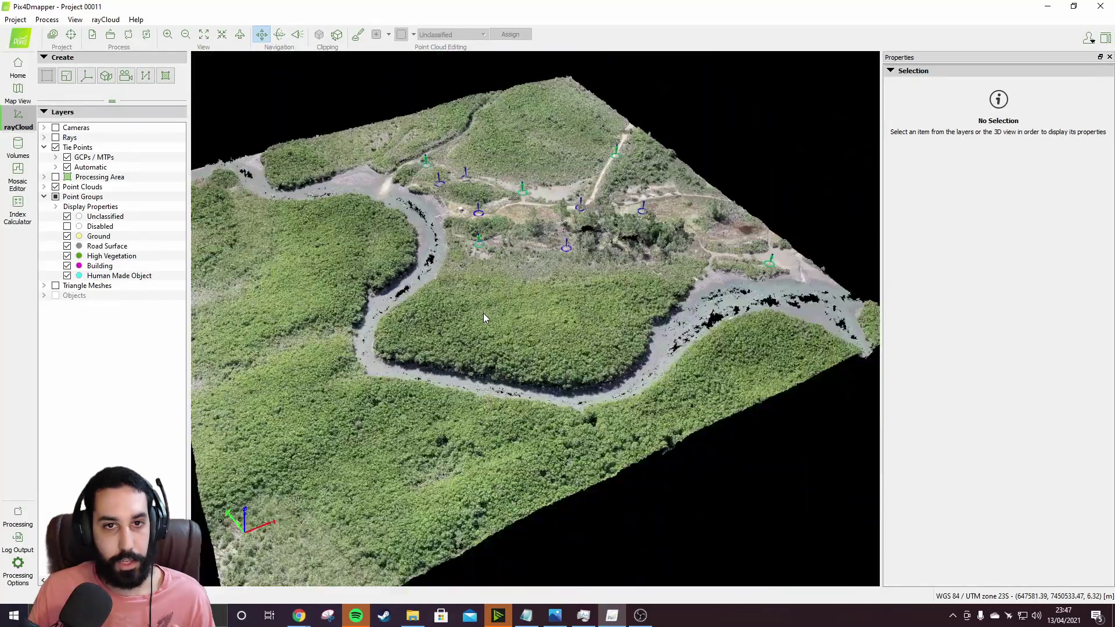
scroll(483, 314, down, 1)
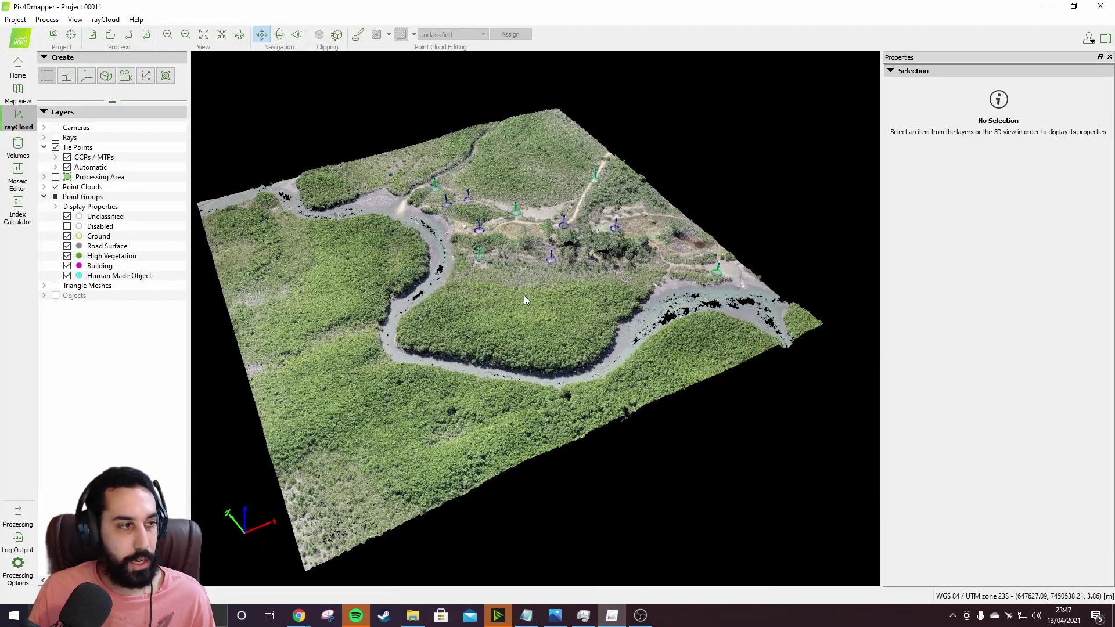
scroll(572, 377, up, 1)
scroll(541, 284, up, 3)
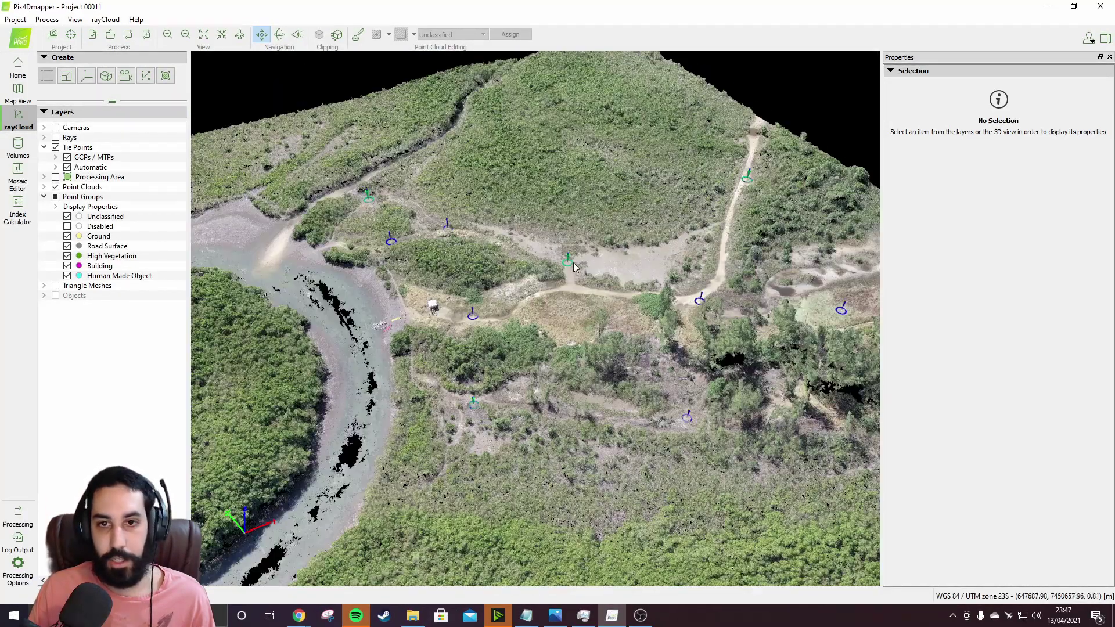
scroll(571, 263, down, 5)
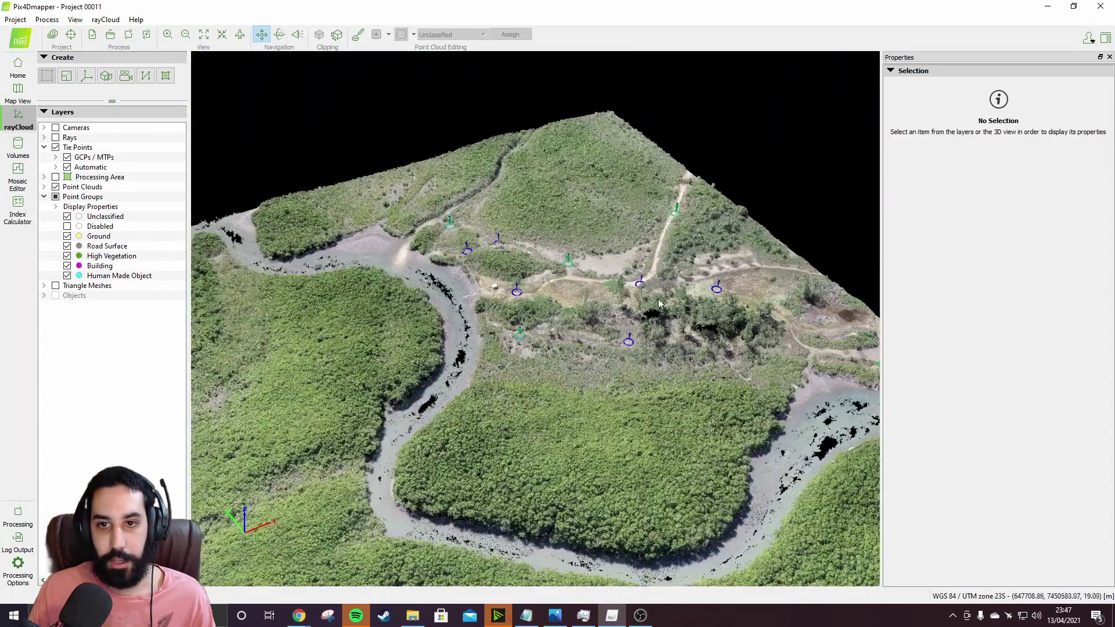
right_drag(659, 304, 607, 377)
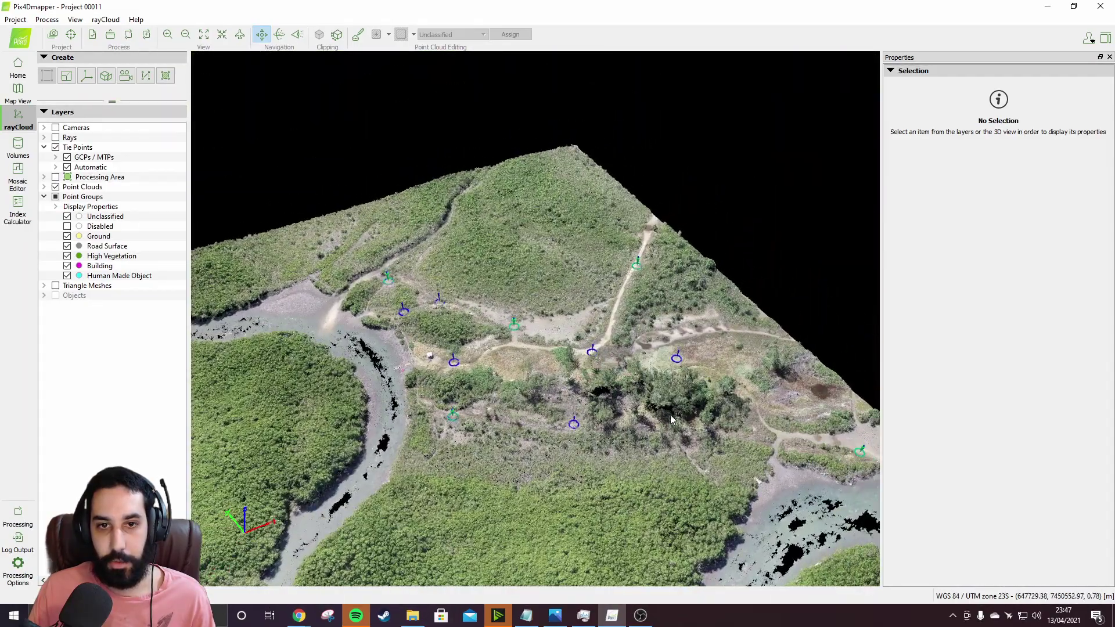
right_drag(745, 436, 649, 413)
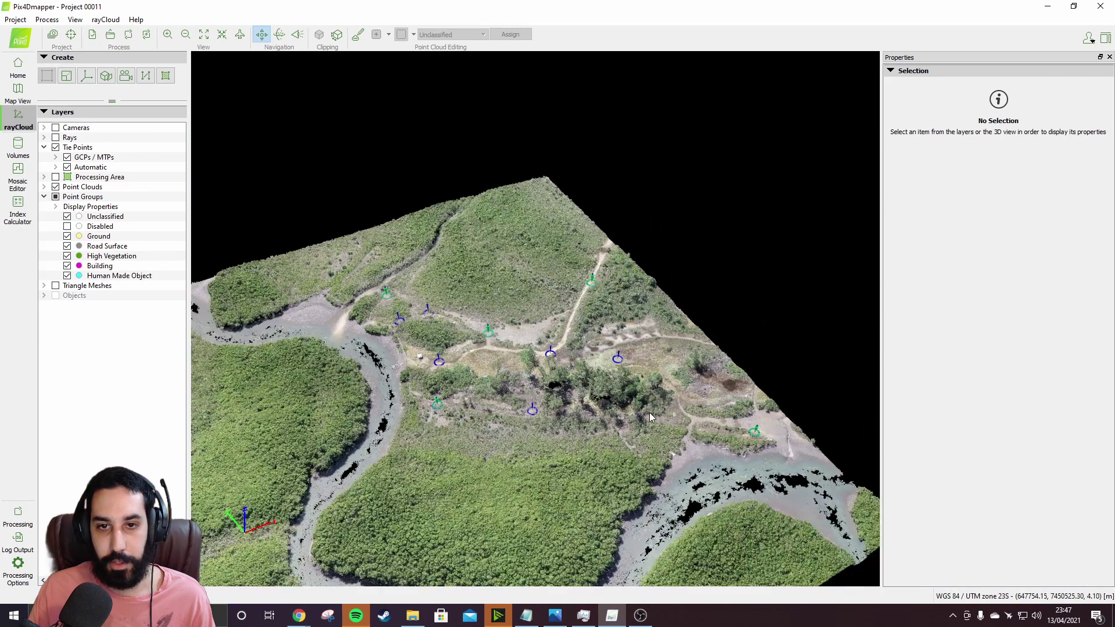
click(283, 38)
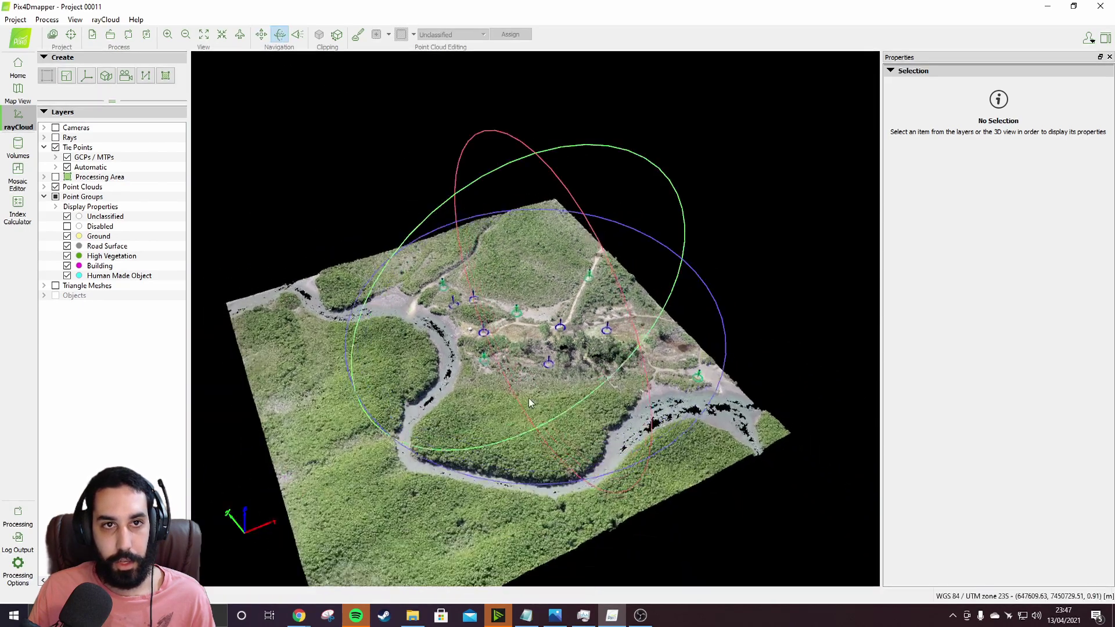
drag(535, 333, 639, 264)
scroll(686, 232, up, 5)
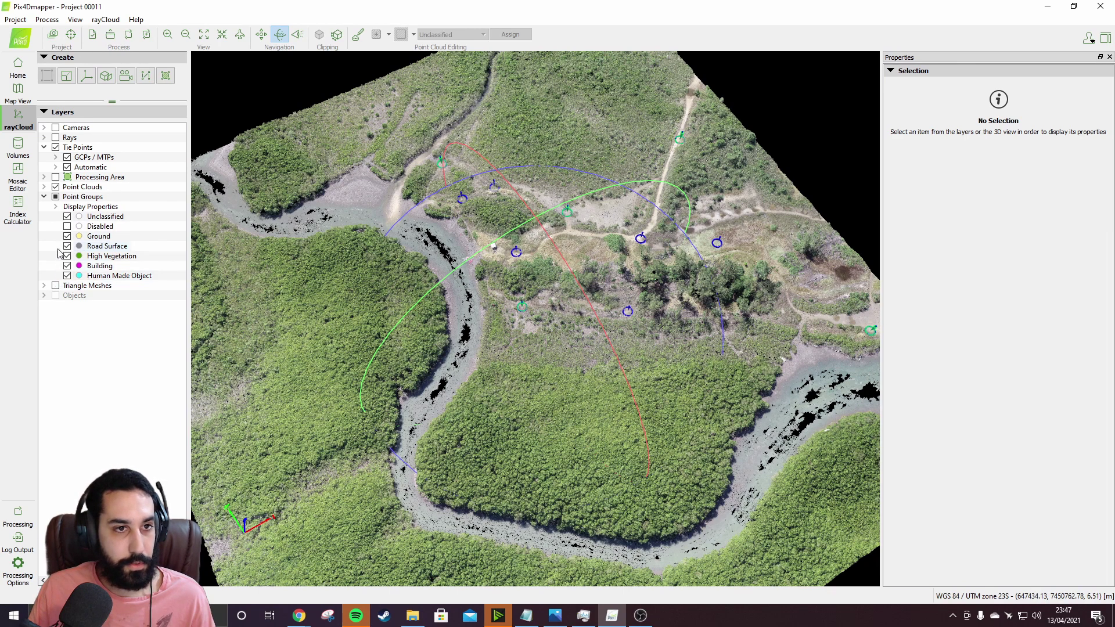
- Hide the point clouds and point groups, and inspect the tie points with and without the automatic ones
click(56, 196)
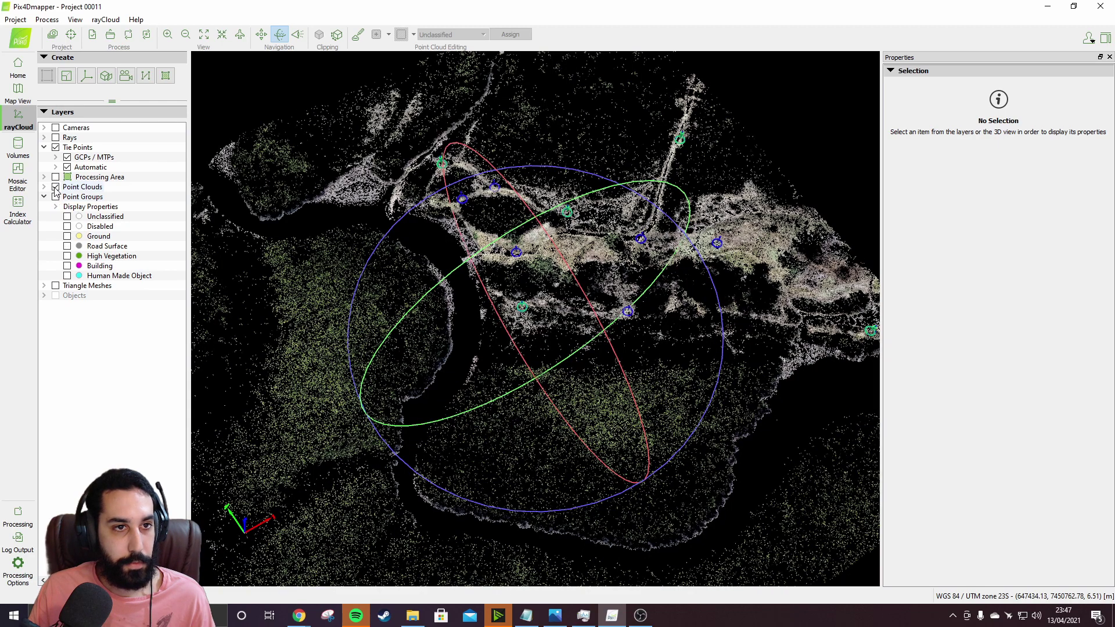
click(55, 148)
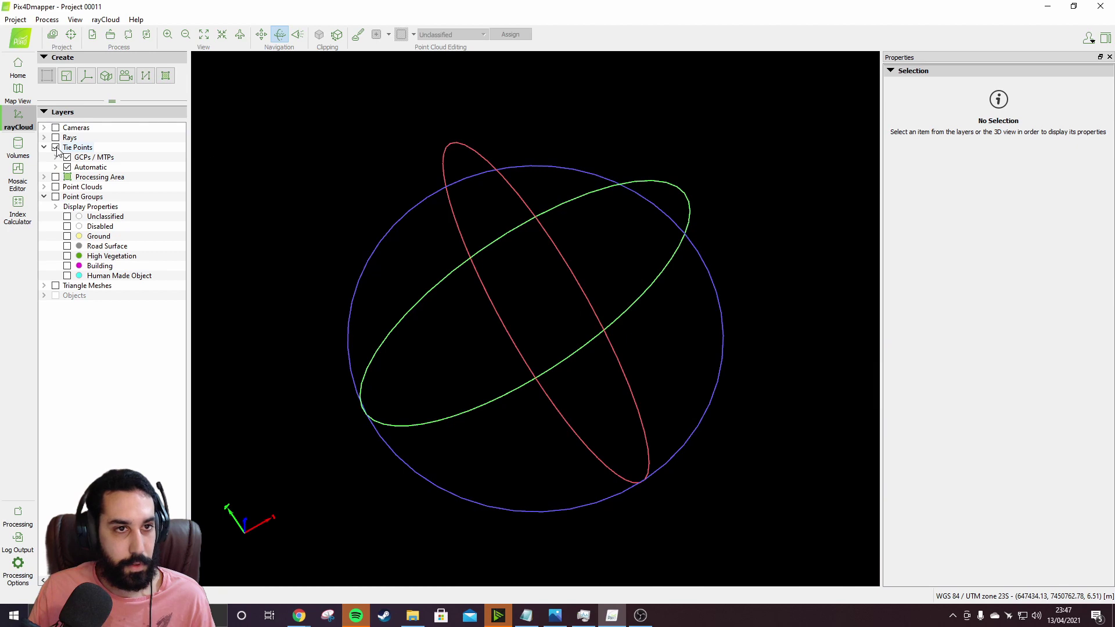
click(55, 148)
click(68, 167)
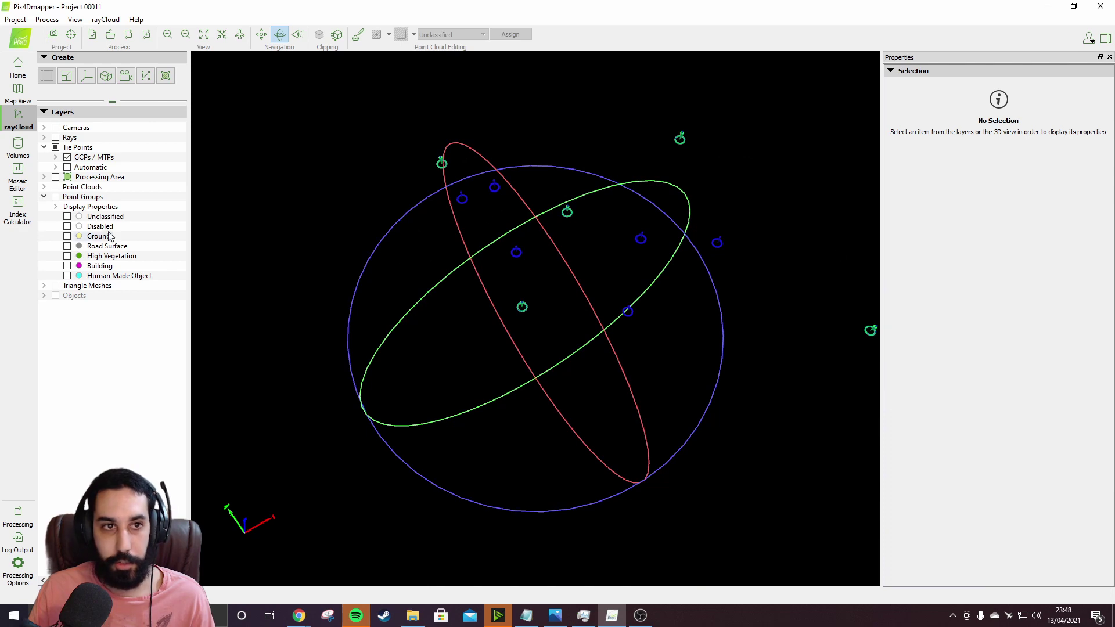
click(68, 167)
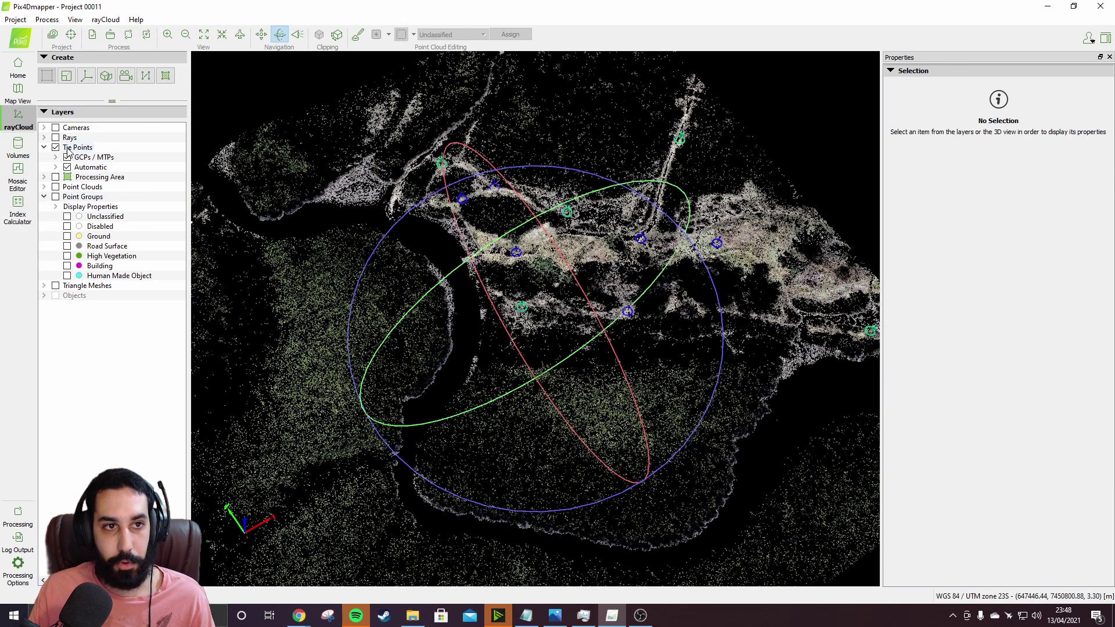
drag(622, 385, 684, 458)
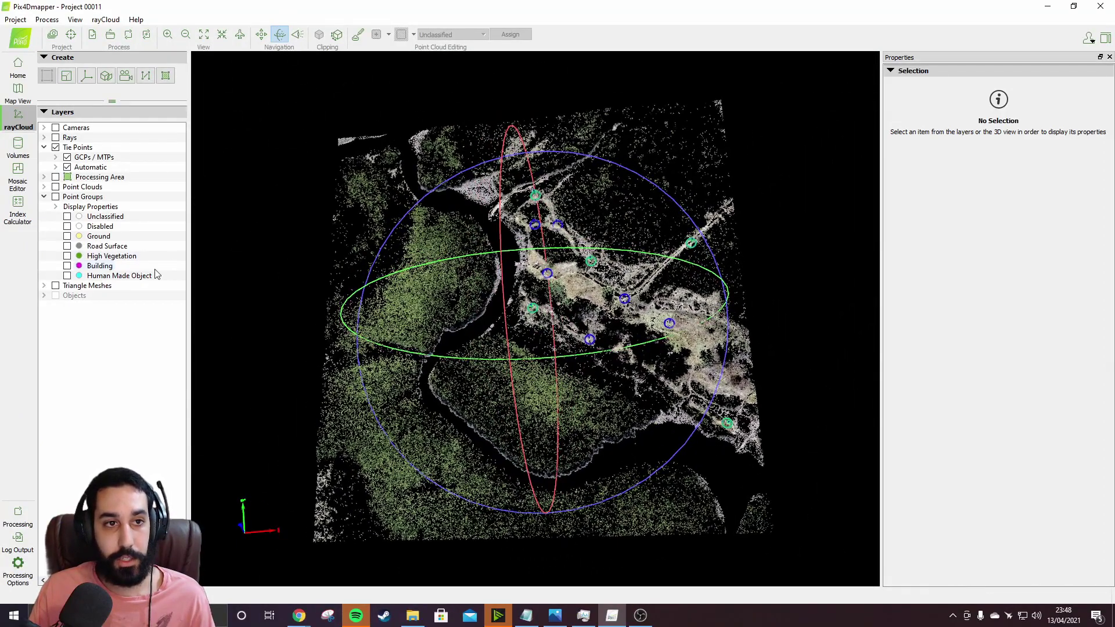
- Show the densified point cloud again with all its point groups, including Disabled, and view the terrain in 3D
click(44, 187)
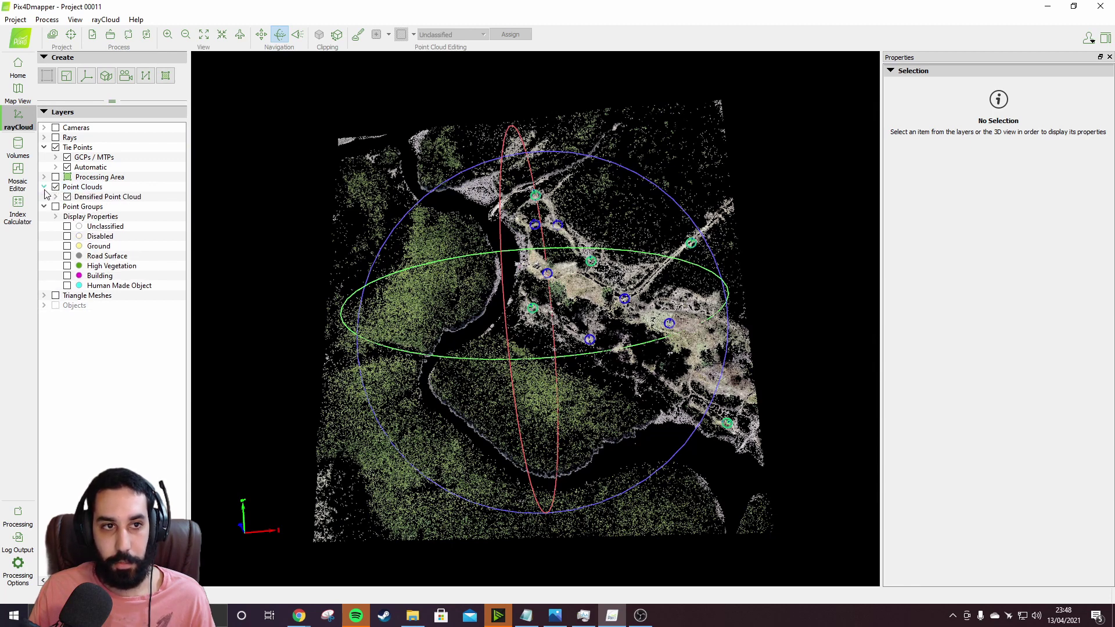
drag(470, 391, 393, 305)
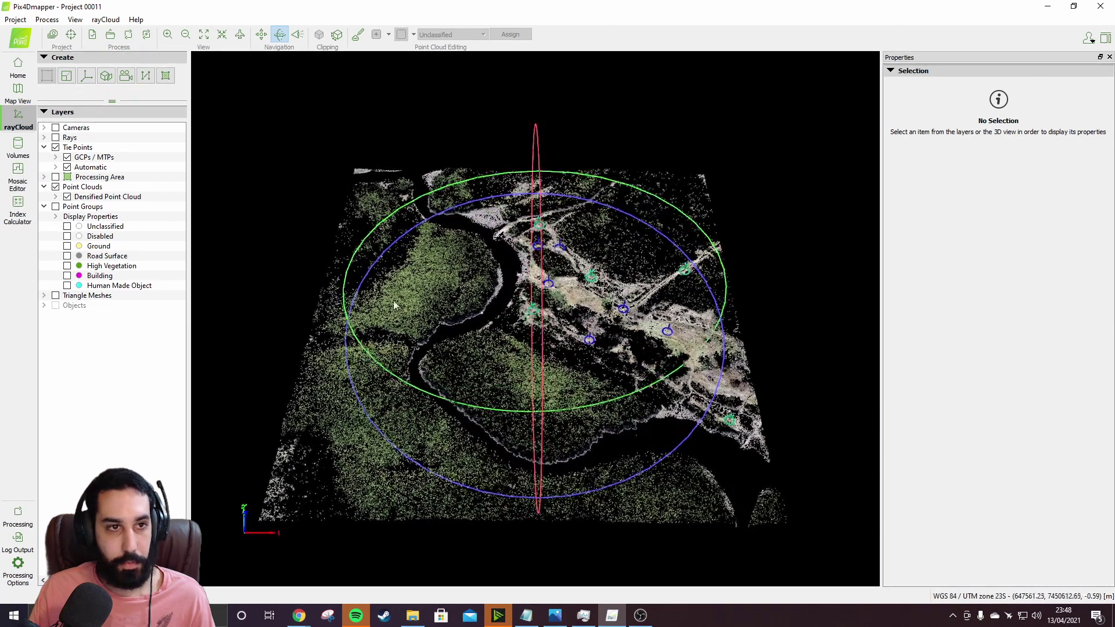
click(56, 207)
click(56, 207)
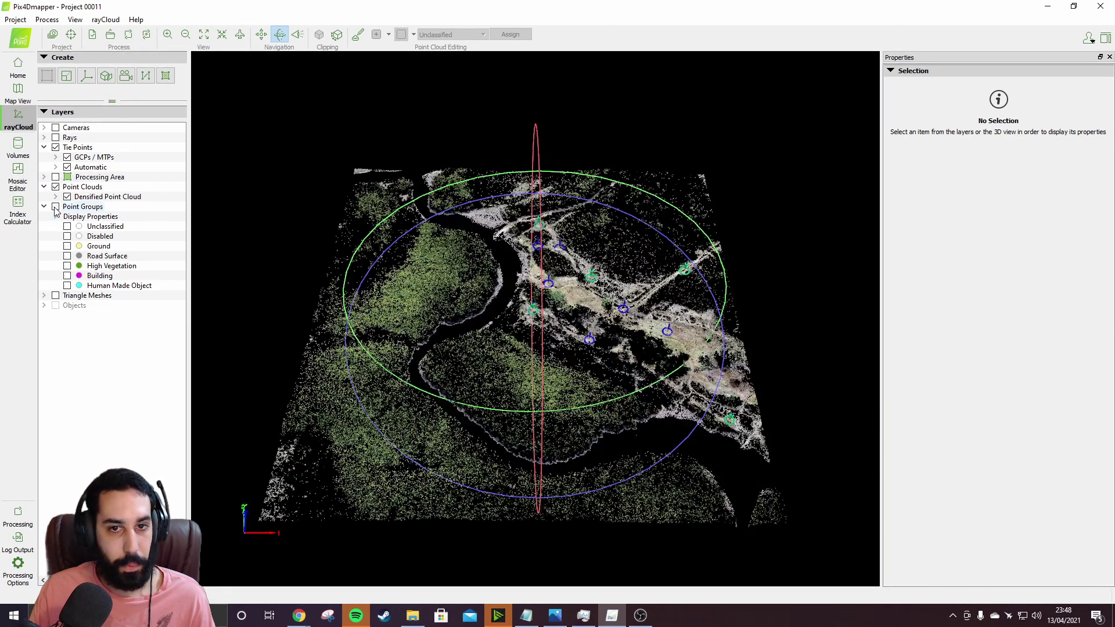
click(45, 188)
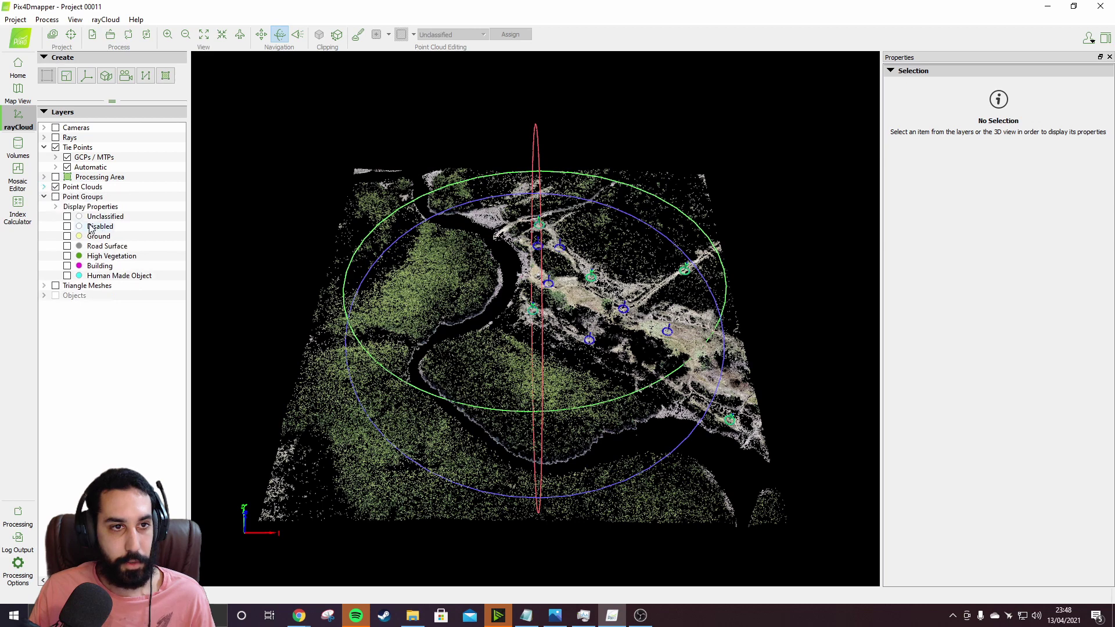
click(45, 197)
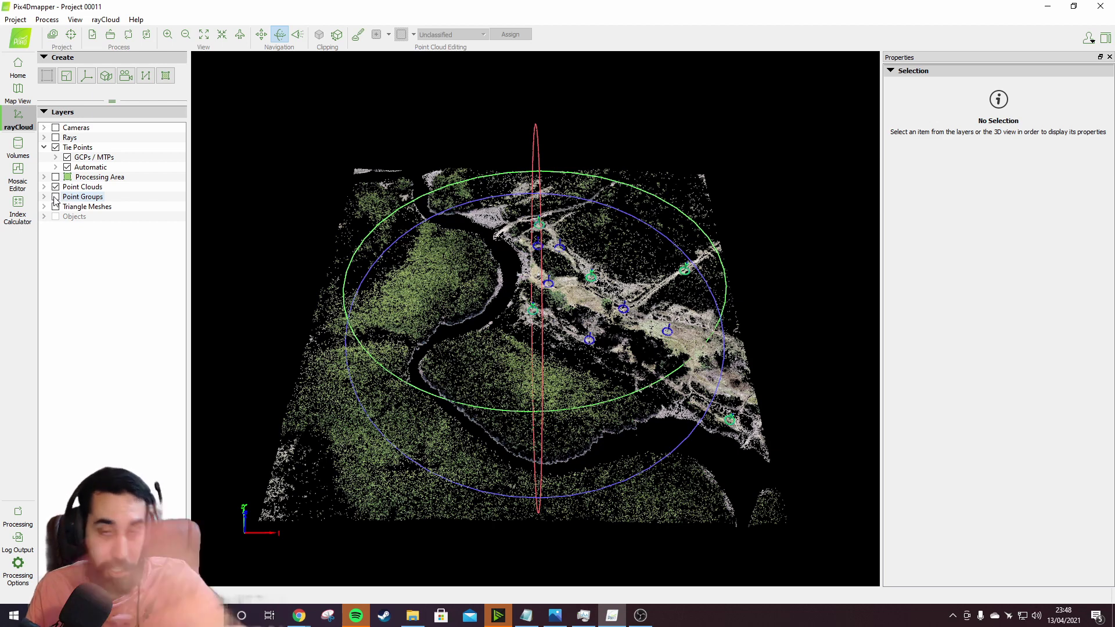
click(56, 197)
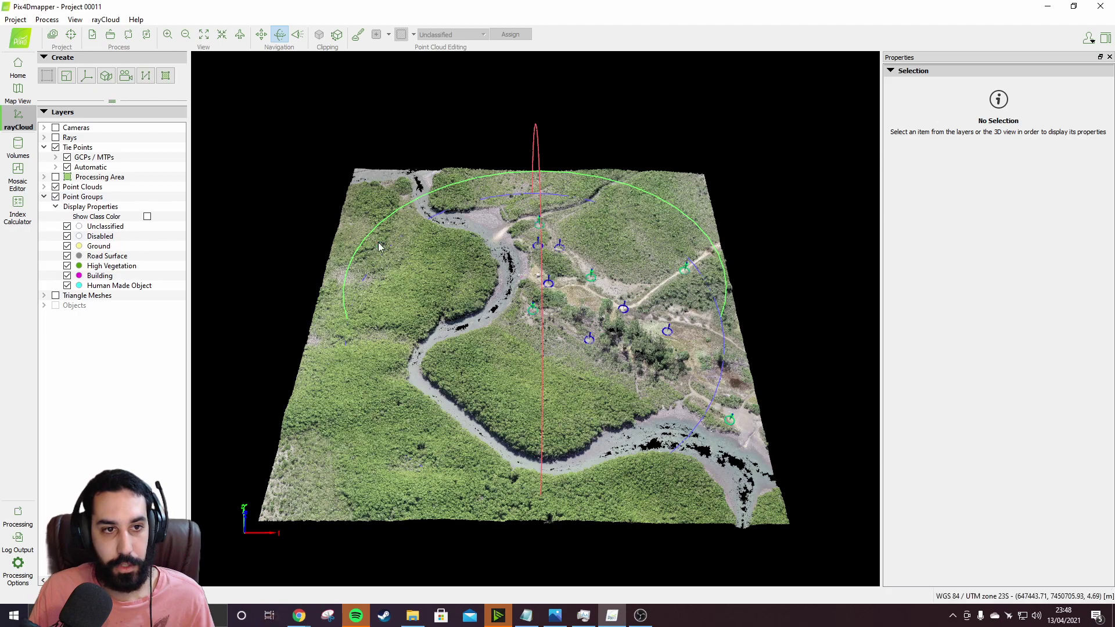
drag(629, 465, 533, 409)
click(521, 400)
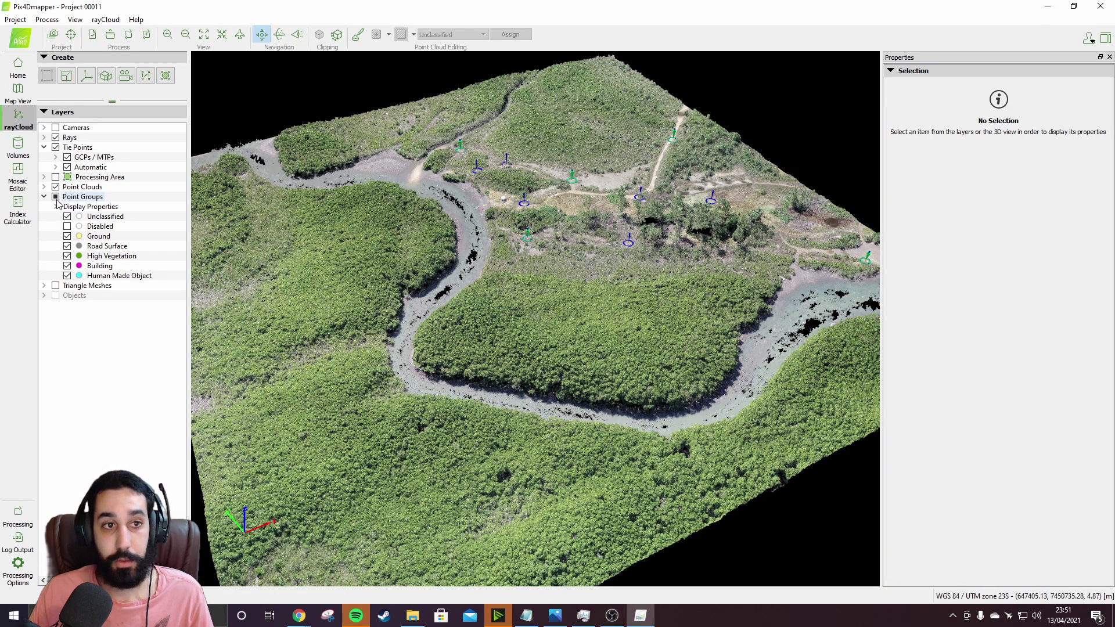
- Collapse the point group list and examine the individual points of the mangrove canopy up close
scroll(587, 407, down, 5)
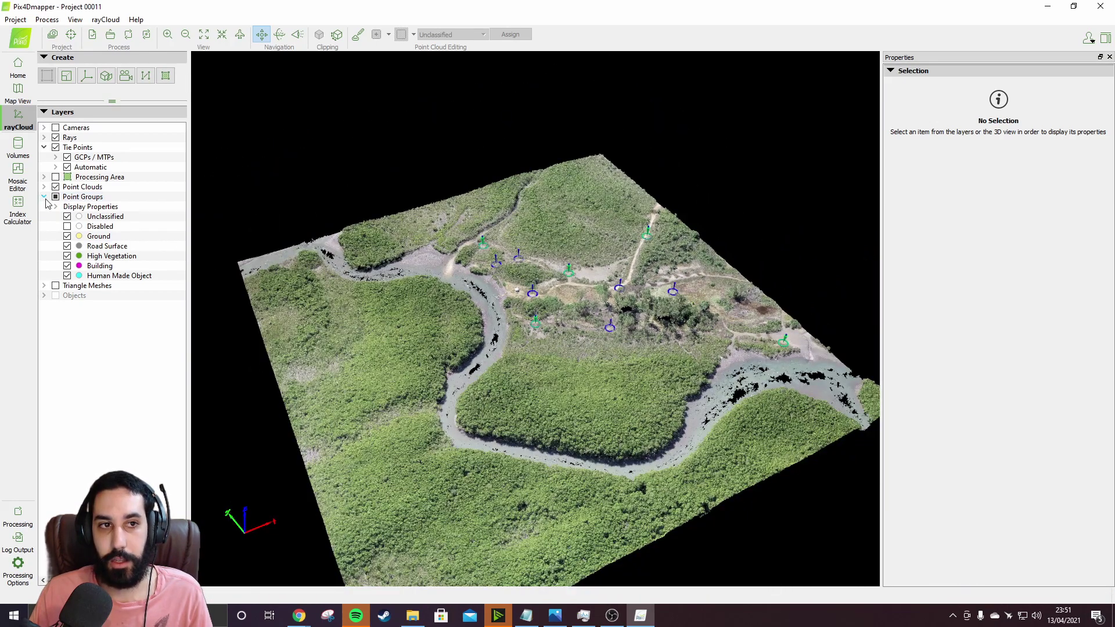
click(45, 197)
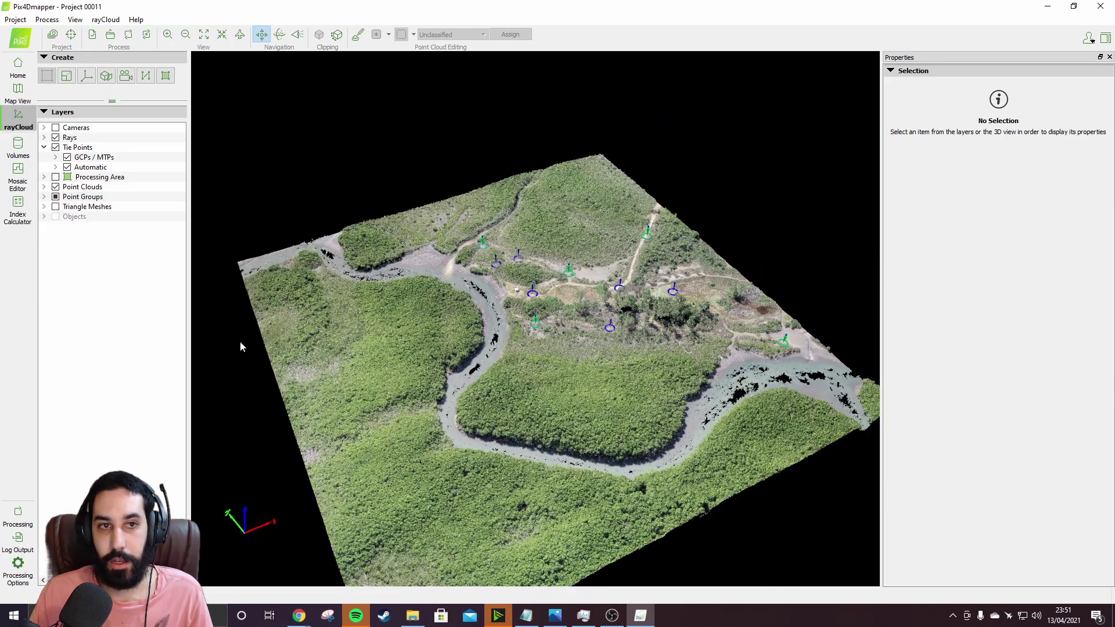
scroll(612, 418, down, 5)
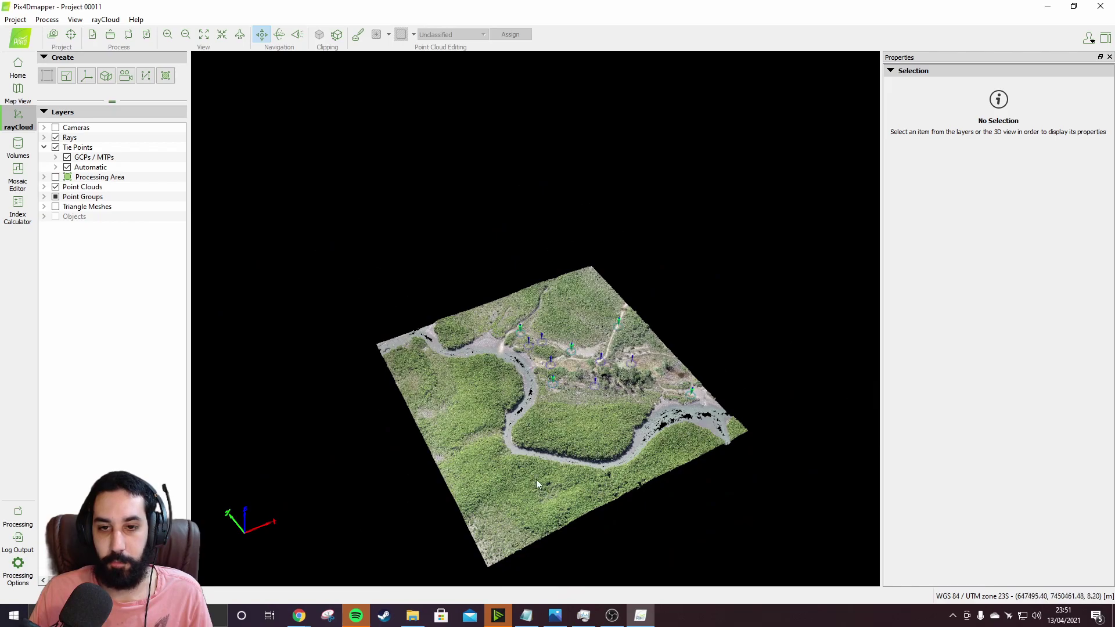
scroll(536, 479, up, 5)
scroll(610, 410, up, 4)
scroll(604, 406, up, 8)
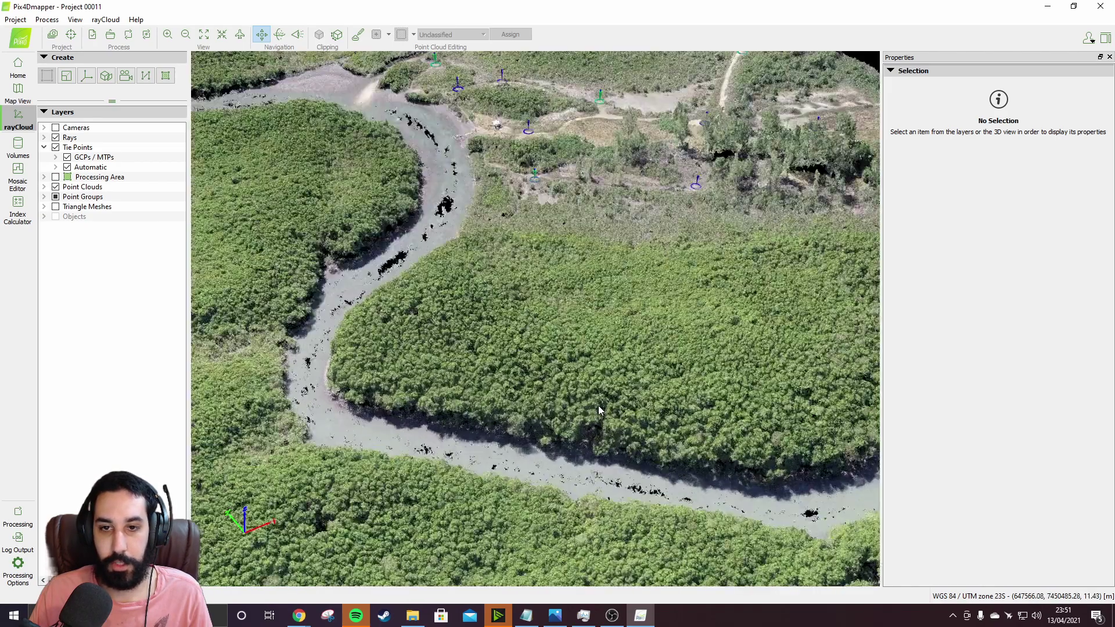
scroll(569, 396, up, 4)
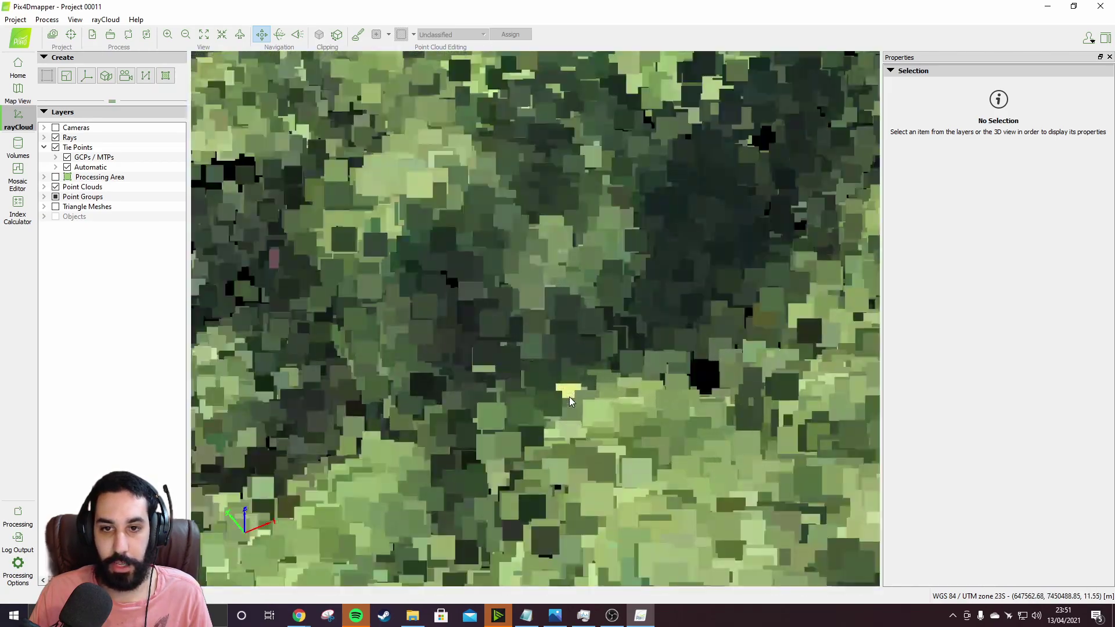
scroll(573, 395, down, 7)
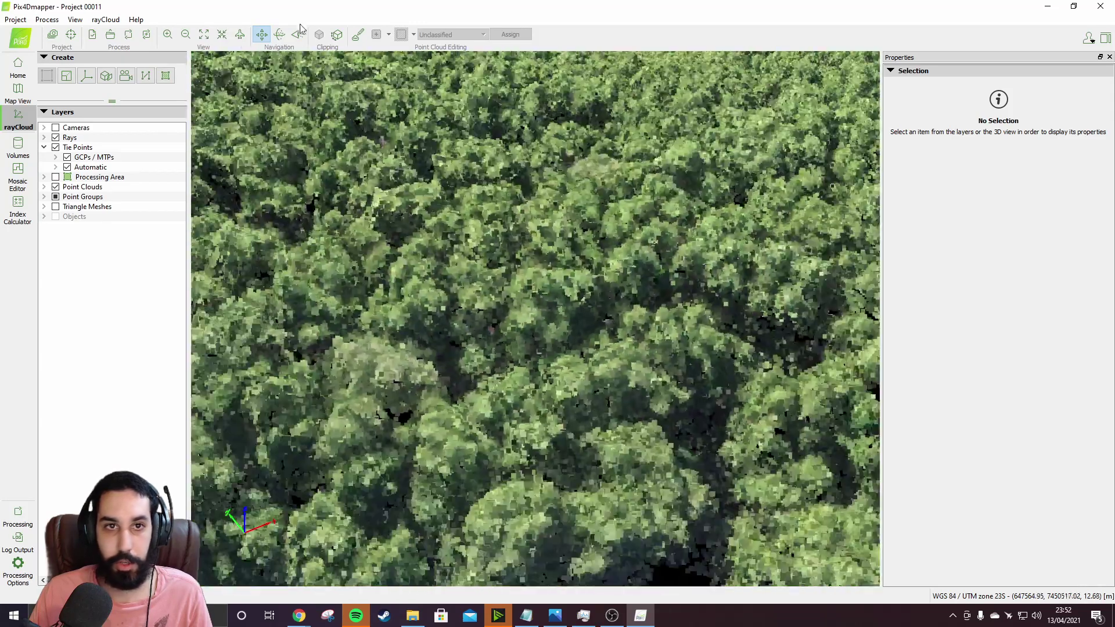
- Inspect the point cloud in trackball navigation, from a low view over the canopy to a straight top view
click(279, 34)
scroll(679, 388, down, 10)
scroll(584, 368, up, 5)
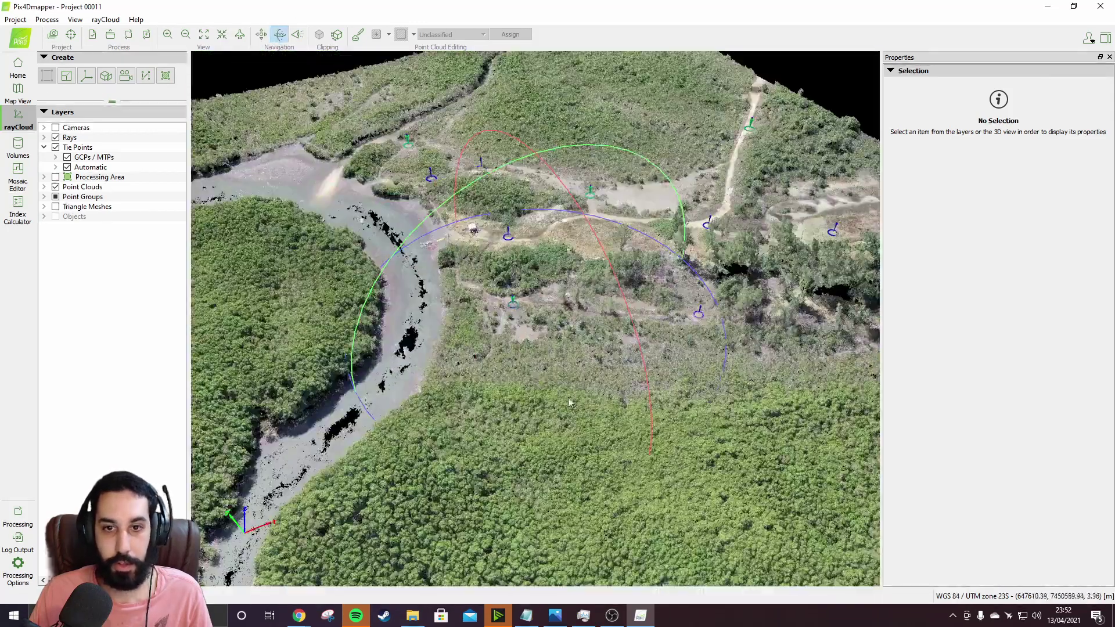
drag(570, 401, 534, 359)
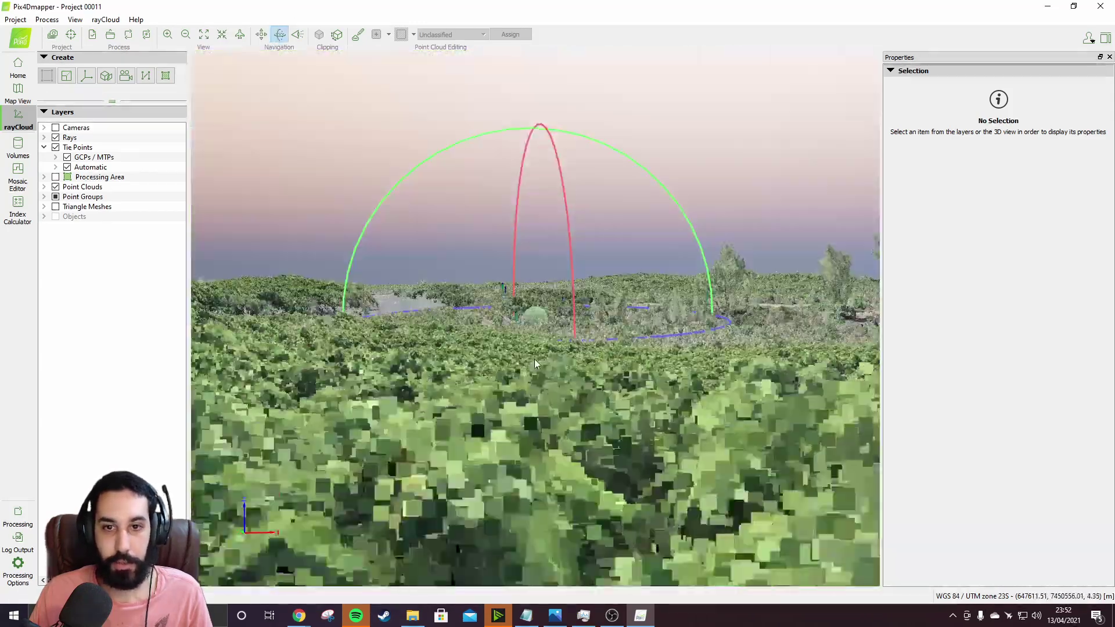
scroll(533, 358, up, 3)
scroll(524, 355, down, 3)
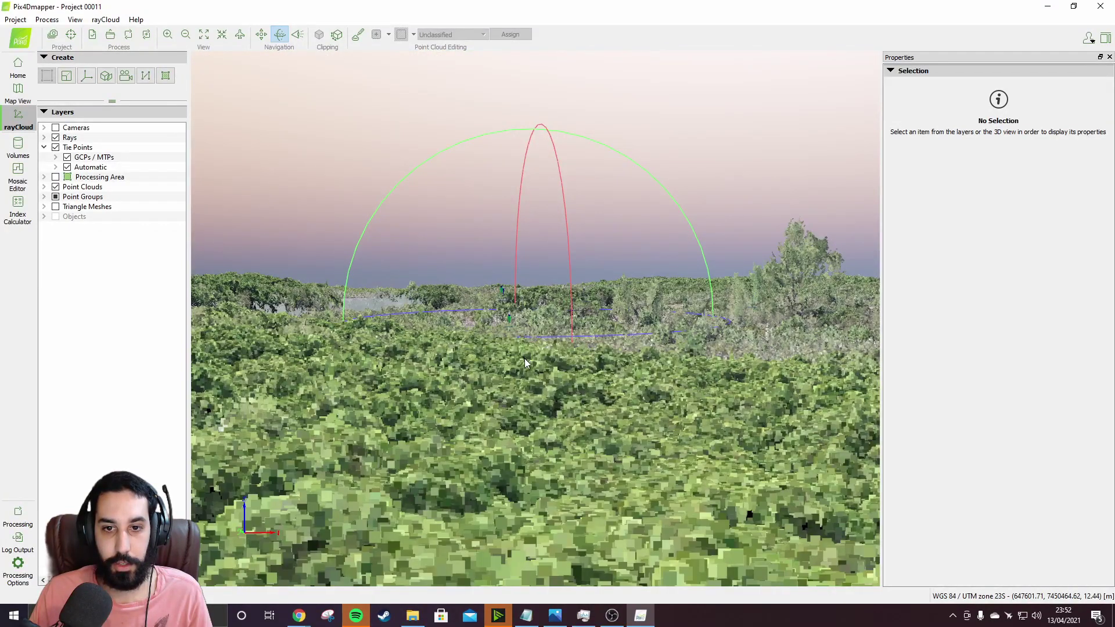
scroll(525, 358, down, 5)
drag(546, 392, 535, 347)
scroll(535, 348, down, 3)
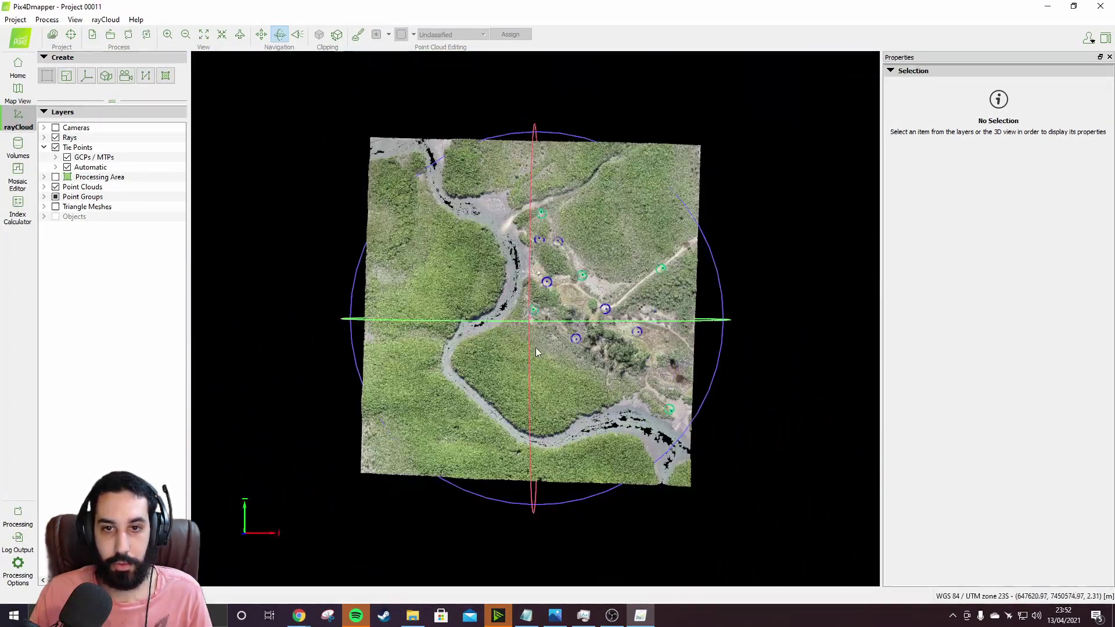
- Hide the point groups, point clouds and tie points, collapse their lists, and display the triangle meshes
click(56, 206)
click(45, 197)
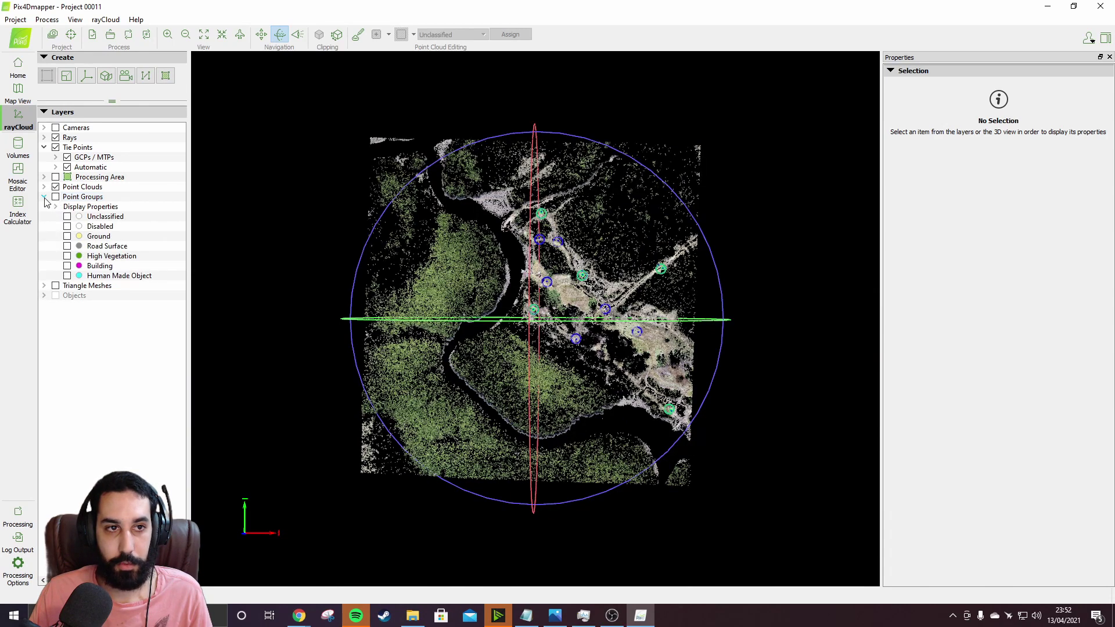
click(56, 187)
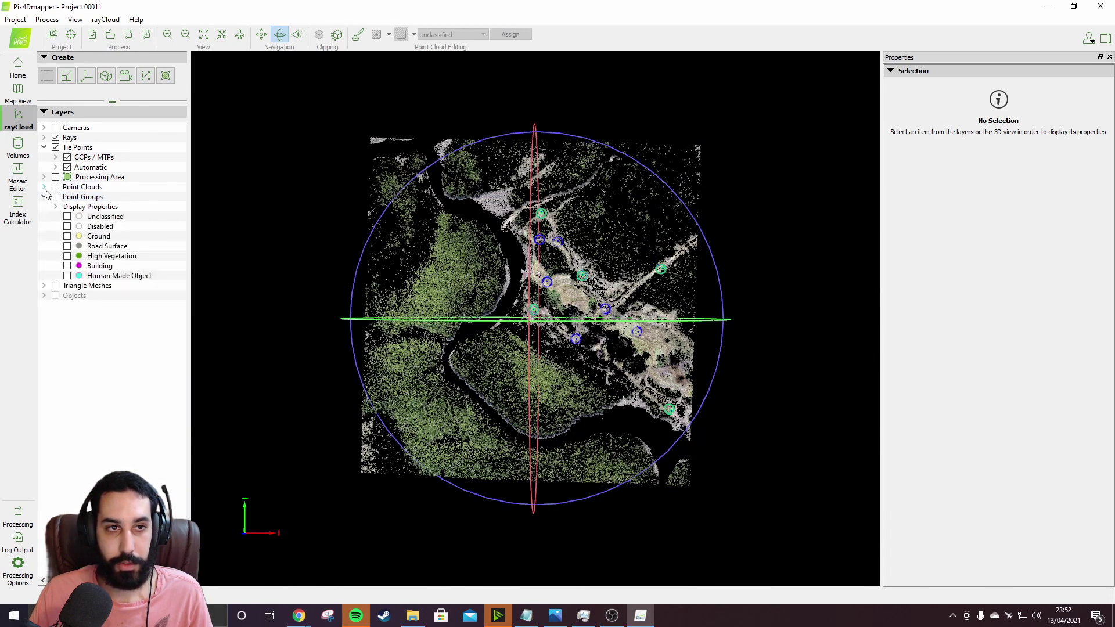
click(44, 187)
click(56, 148)
click(44, 147)
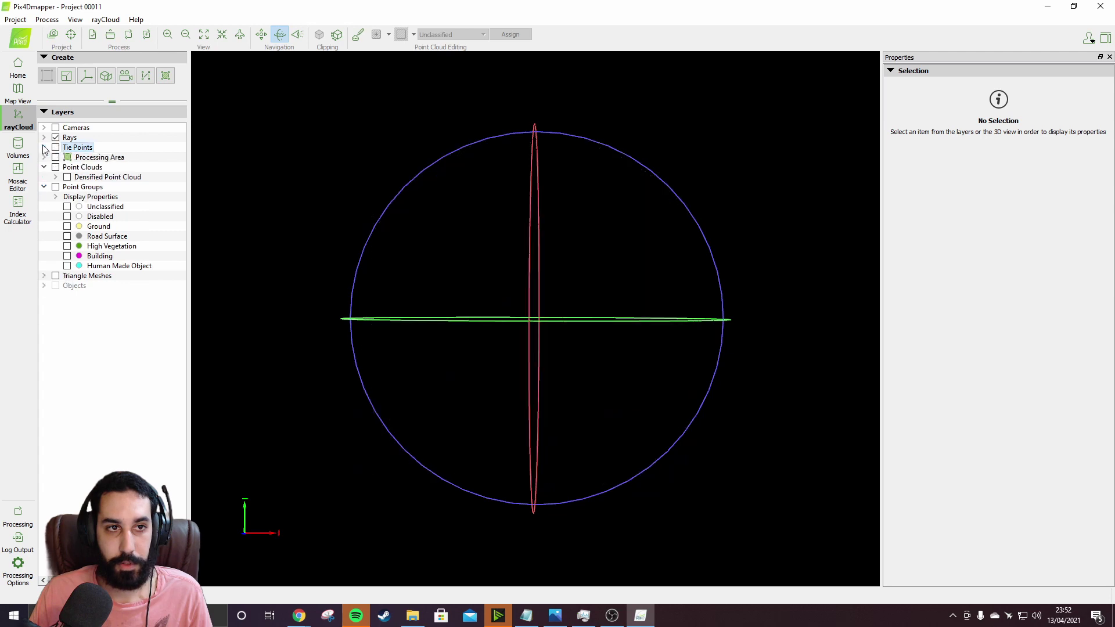
click(44, 167)
click(44, 177)
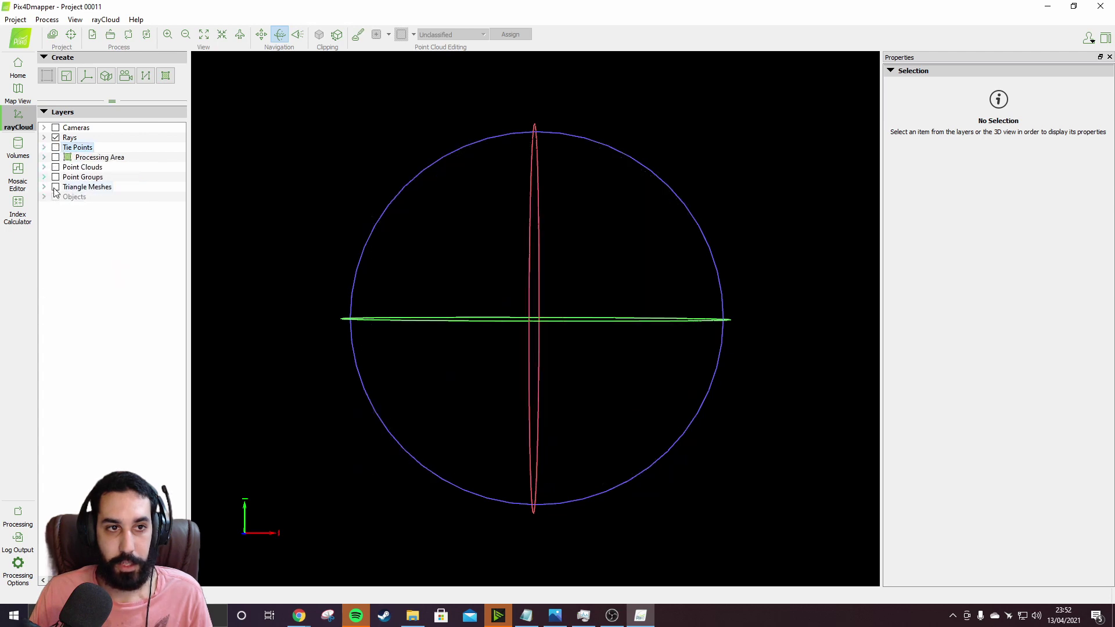
click(56, 187)
click(534, 335)
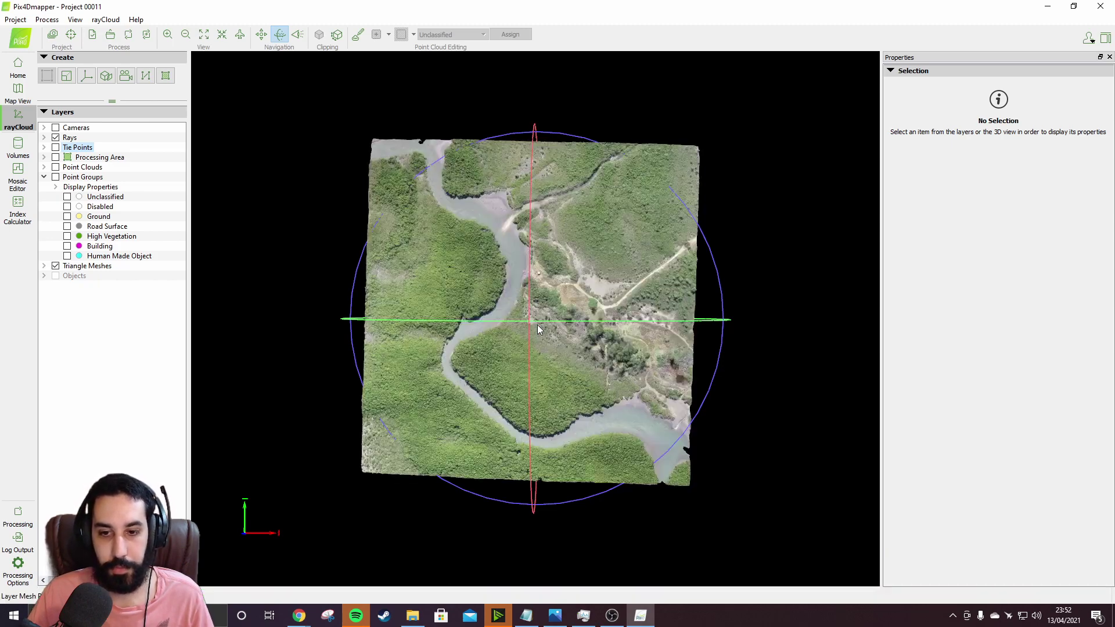
- Inspect the triangle mesh up close around the river bend and from a tilted, rotated view
scroll(522, 399, up, 6)
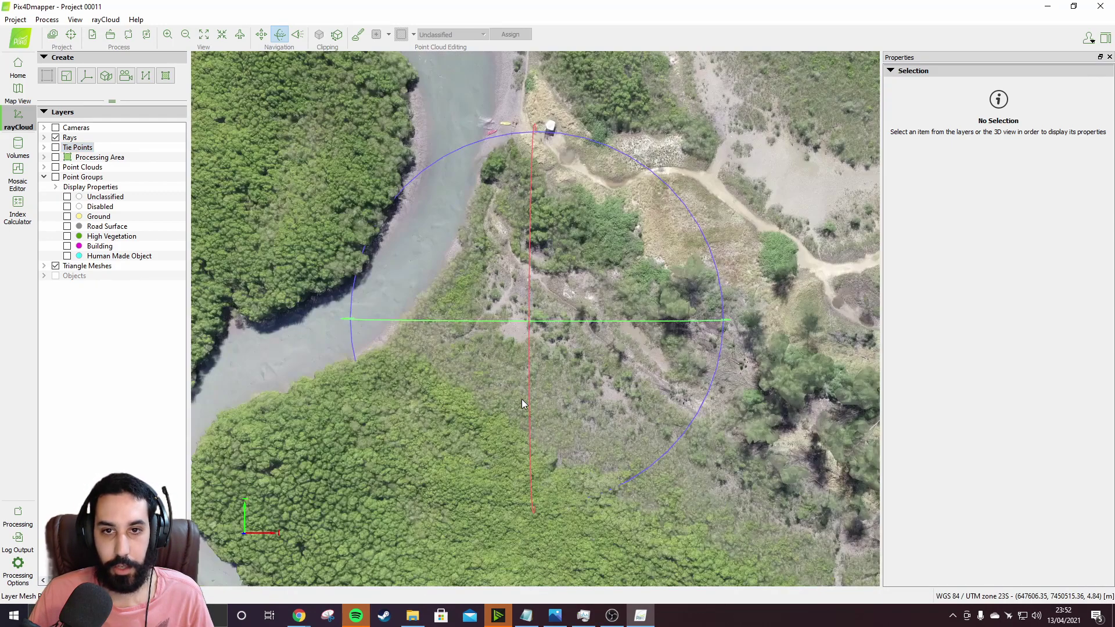
drag(472, 428, 580, 343)
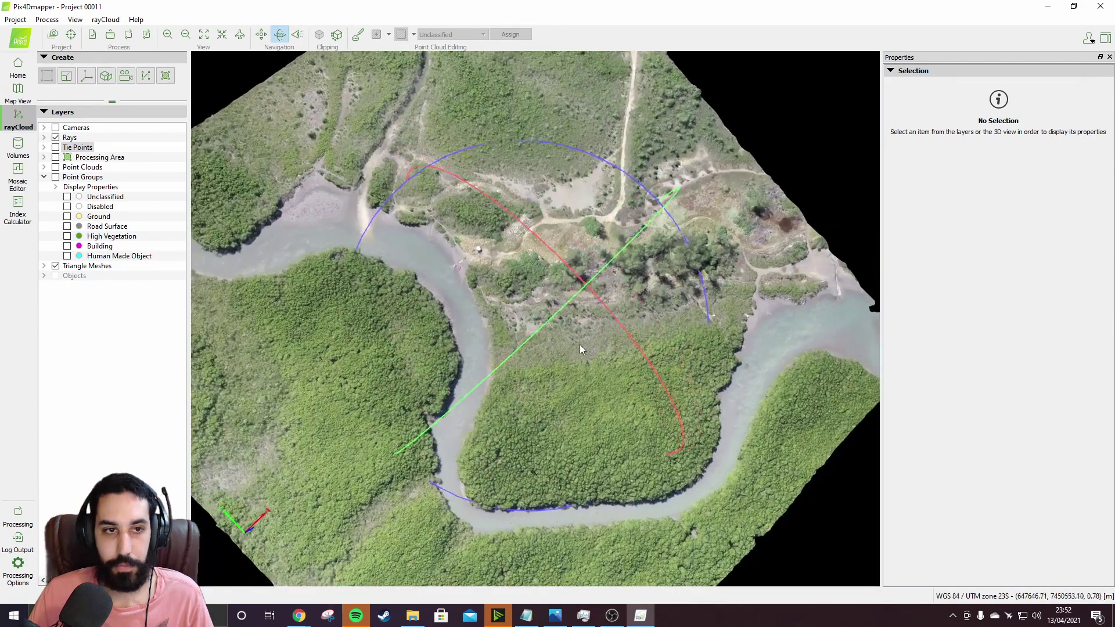
- Open the Mosaic Editor and examine the orthomosaic's detail along the river bank and the mangrove edge
click(20, 182)
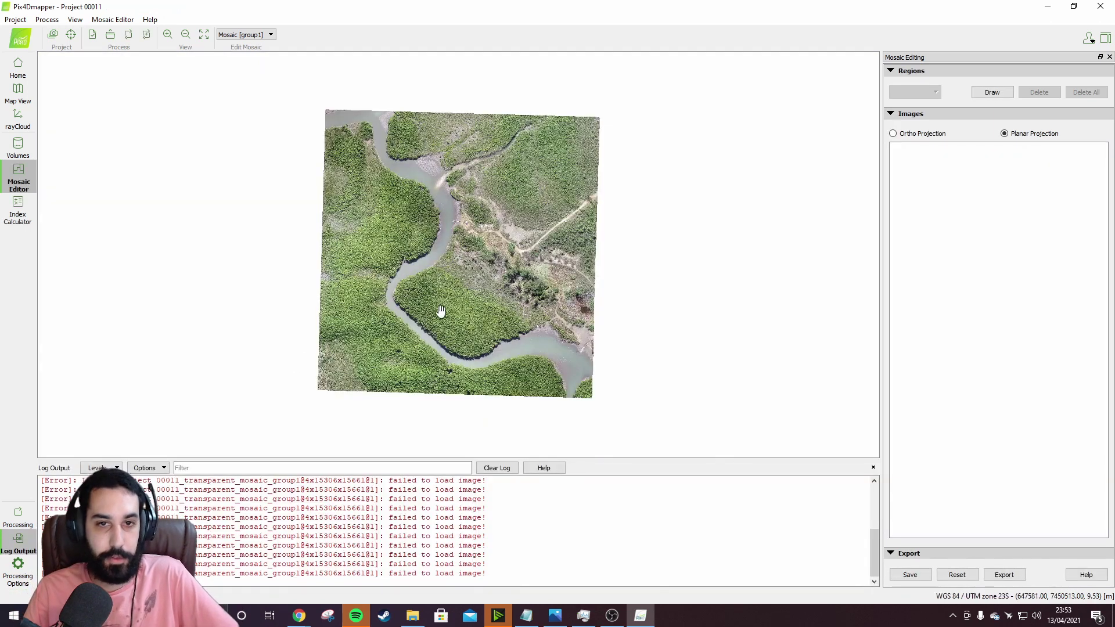
scroll(456, 255, up, 5)
scroll(457, 256, up, 4)
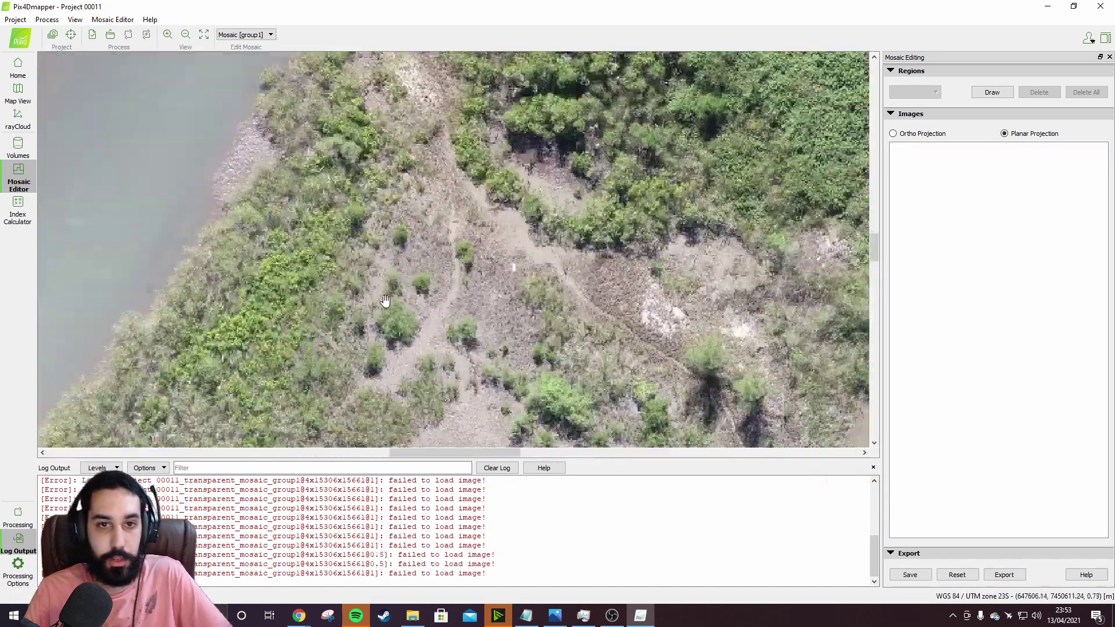
drag(360, 297, 489, 187)
drag(540, 318, 497, 169)
scroll(497, 170, down, 3)
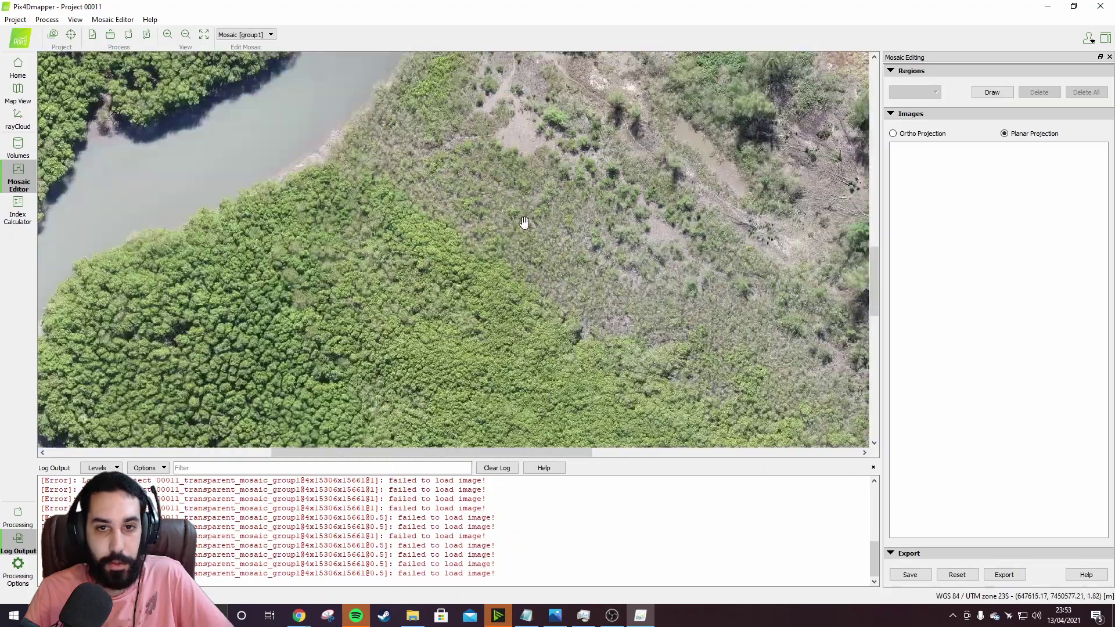
scroll(525, 225, down, 5)
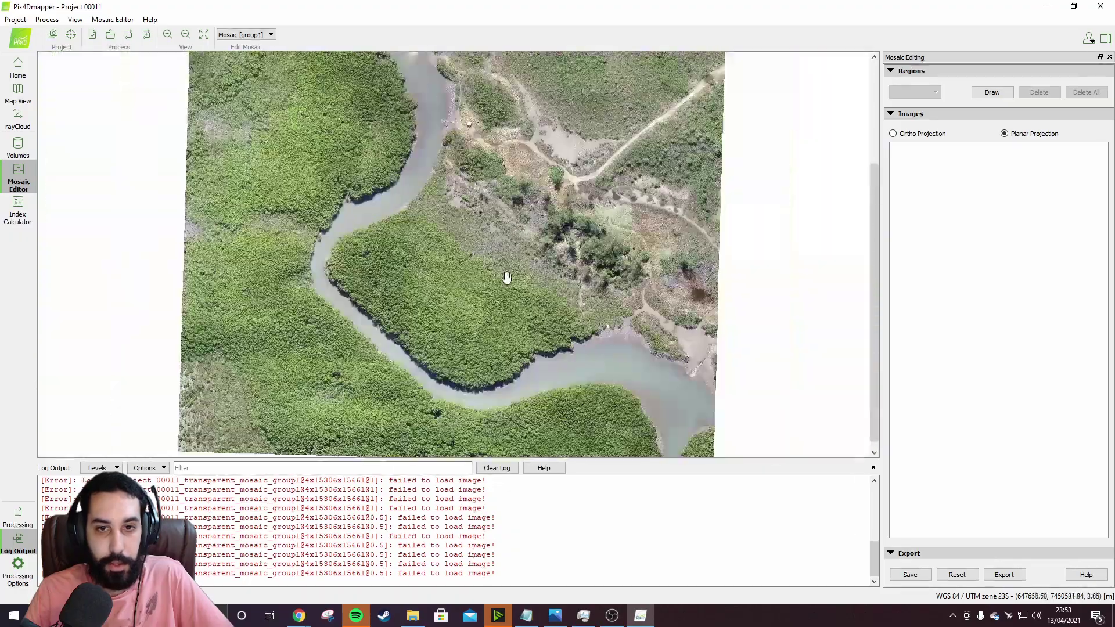
- Display the DSM in place of the mosaic, inspect its relief, and switch to the DTM
click(255, 35)
click(250, 52)
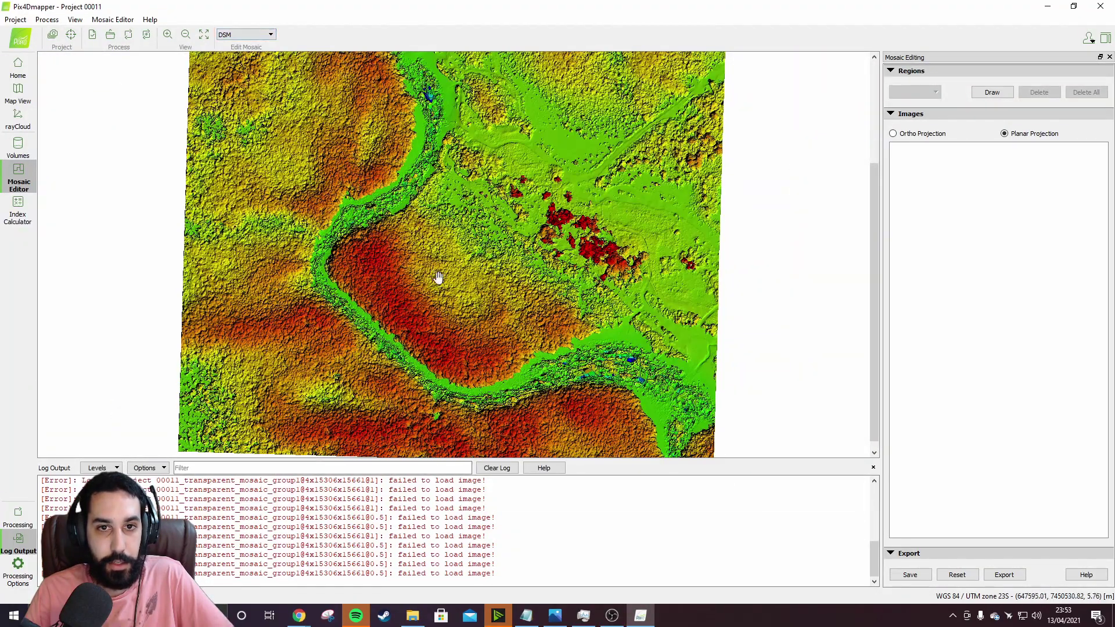
scroll(482, 274, up, 4)
scroll(318, 206, down, 2)
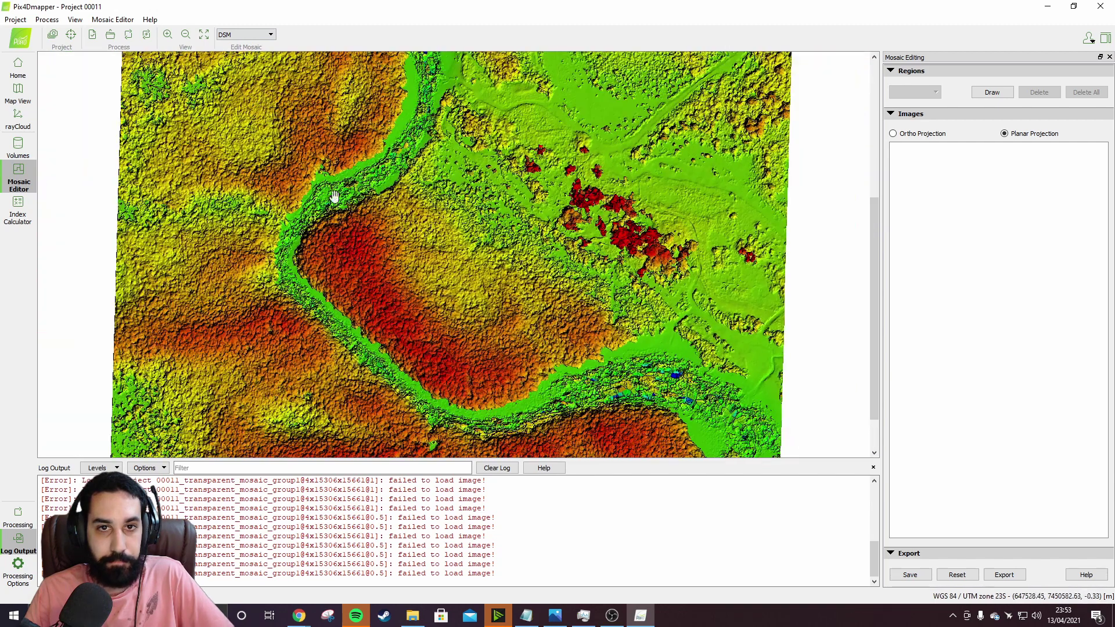
click(255, 35)
click(248, 60)
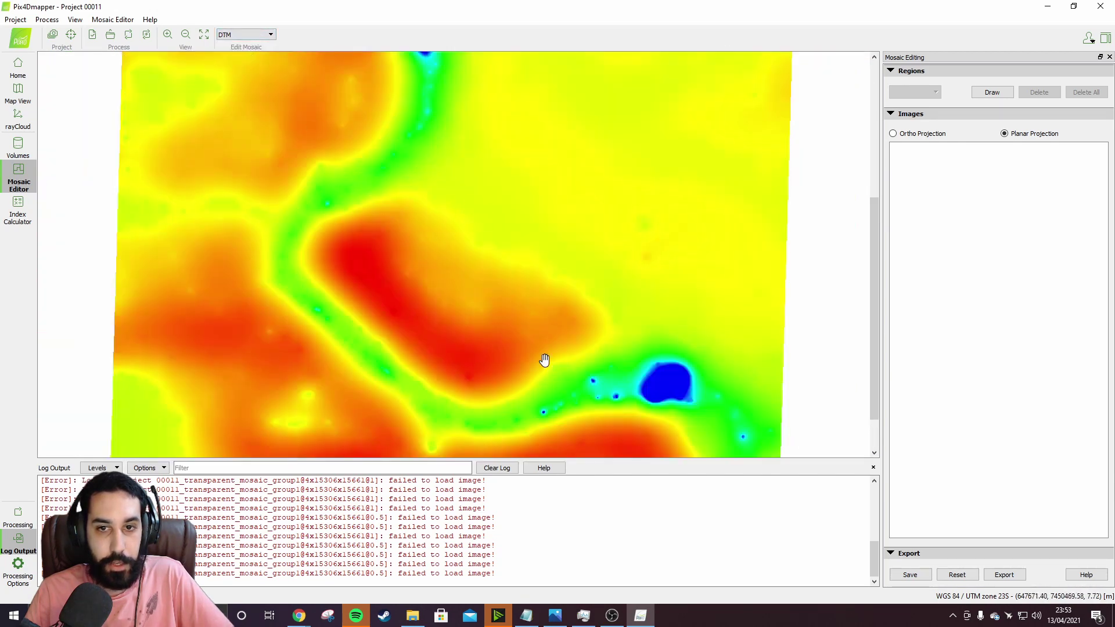
- Compare the Mosaic [group1] with the DSM, and examine the DSM's river channel up close
click(269, 34)
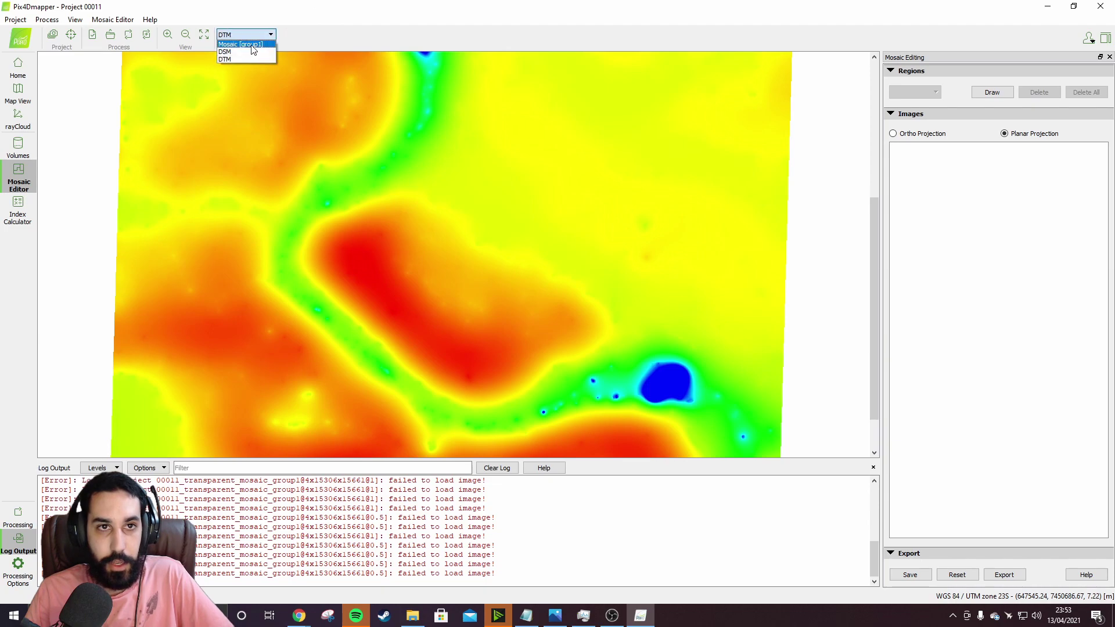
click(249, 43)
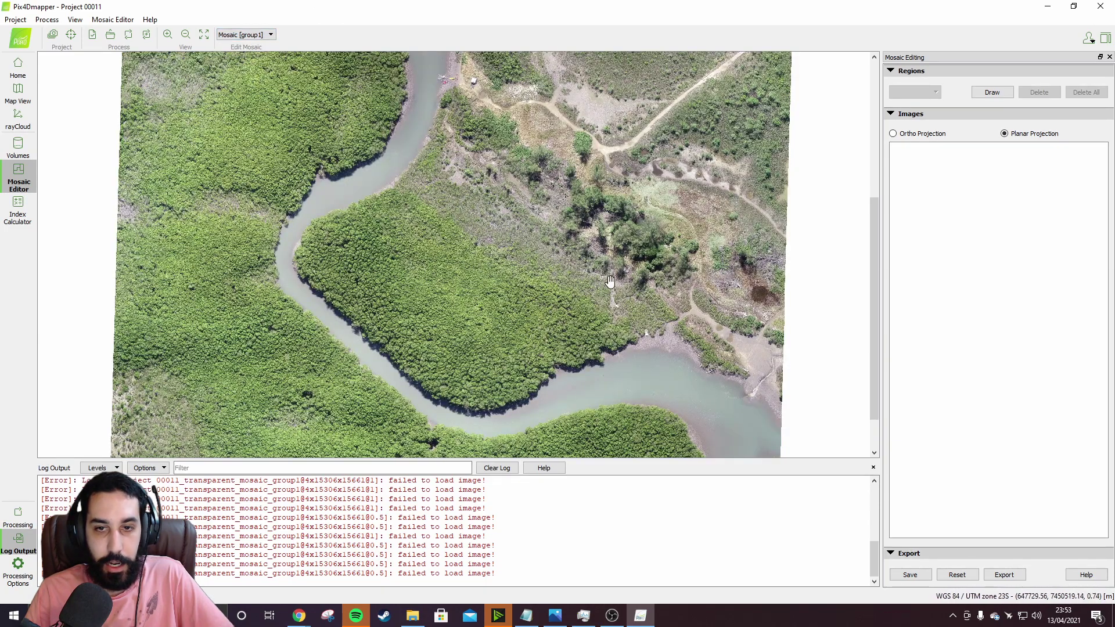
click(270, 35)
click(253, 51)
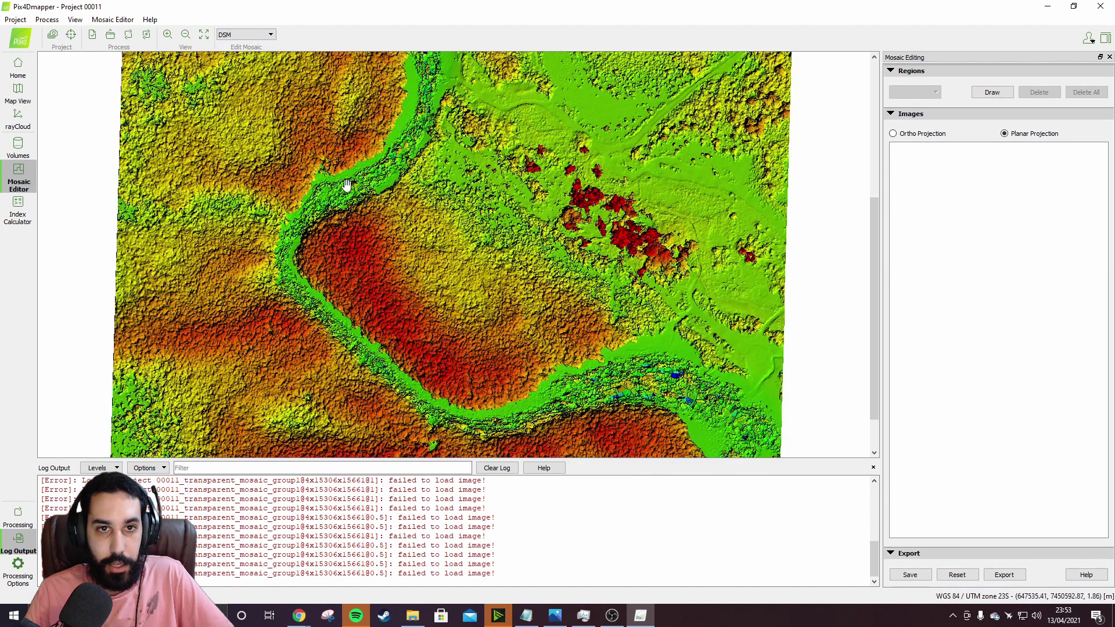
scroll(432, 71, up, 4)
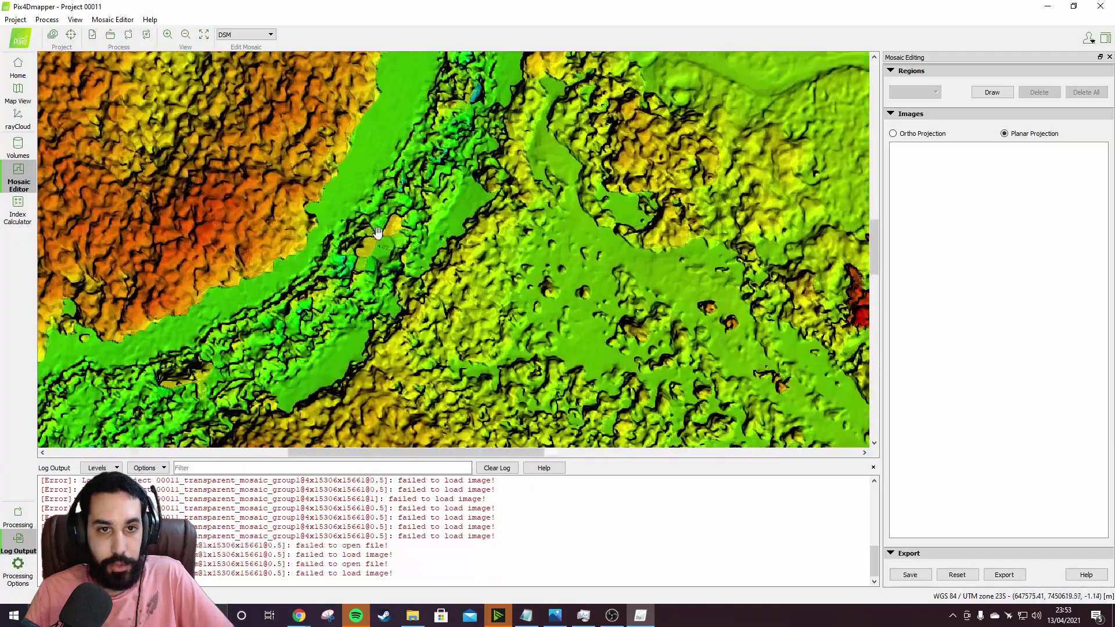
scroll(387, 174, down, 6)
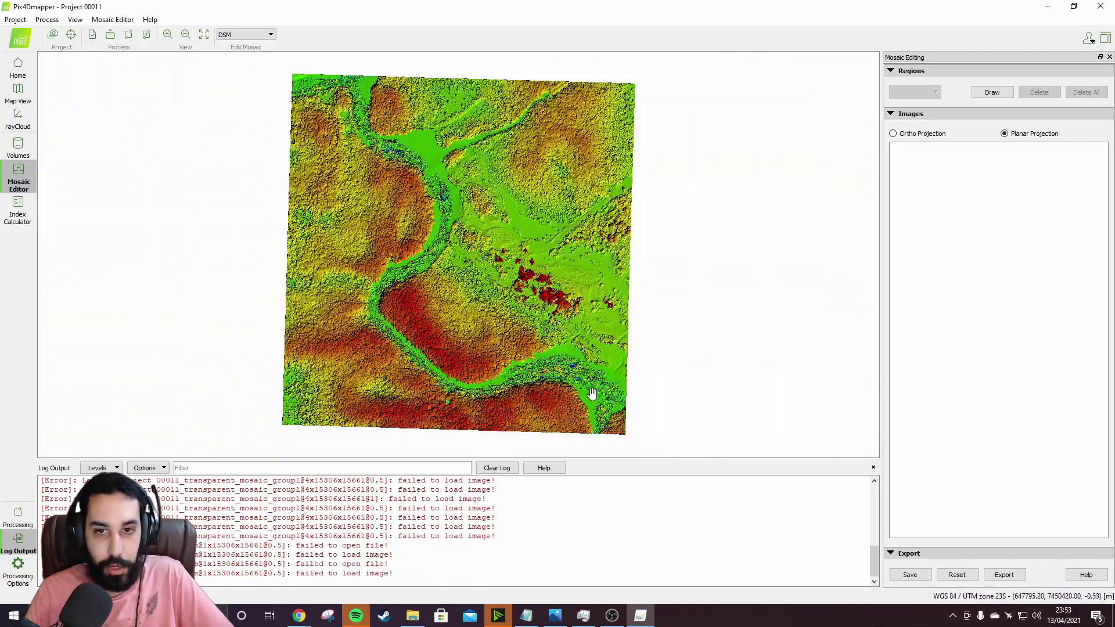
- Examine the DSM over the central mangrove bend and along the upper river channel
scroll(593, 393, up, 3)
scroll(543, 354, down, 1)
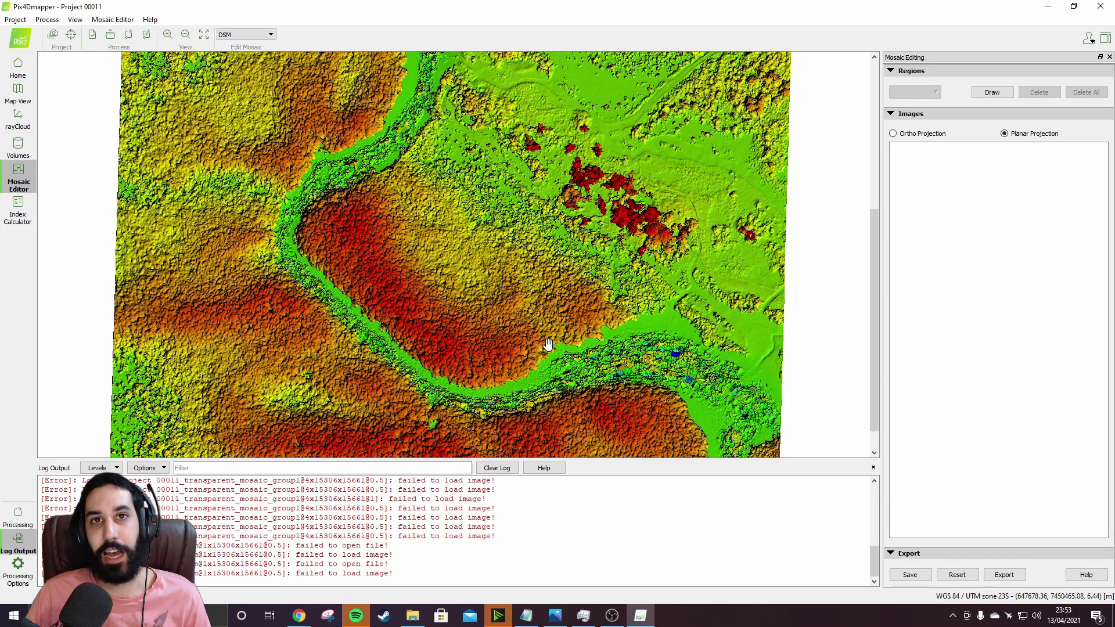
drag(437, 188, 448, 275)
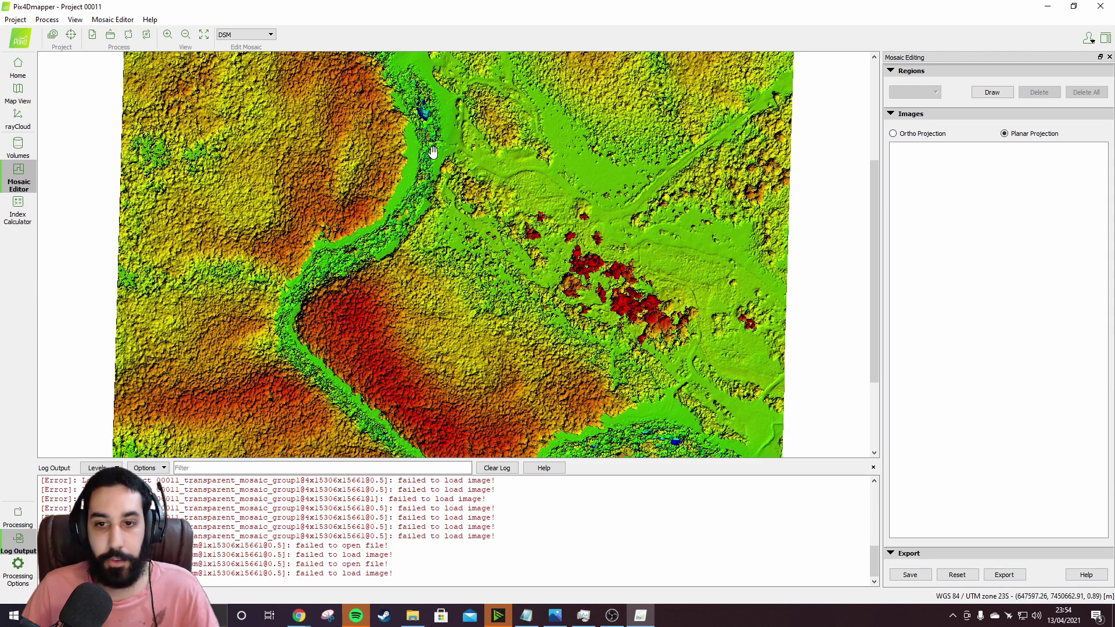
scroll(390, 168, up, 5)
scroll(485, 194, up, 2)
scroll(476, 191, down, 5)
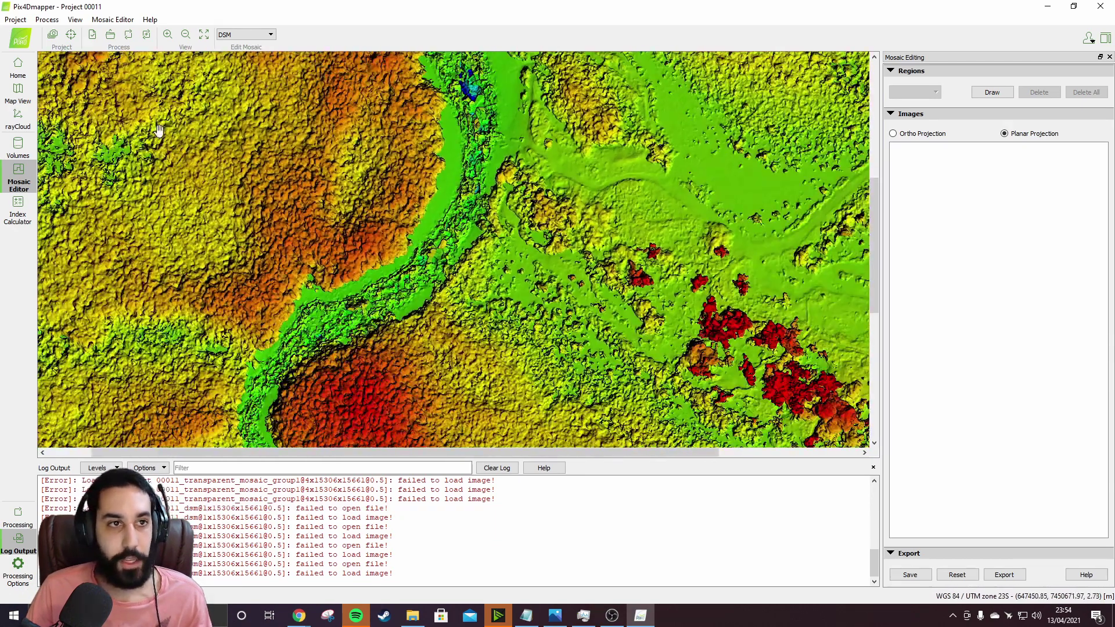
- Return to the rayCloud and examine the river surface in the triangle mesh up close
click(13, 120)
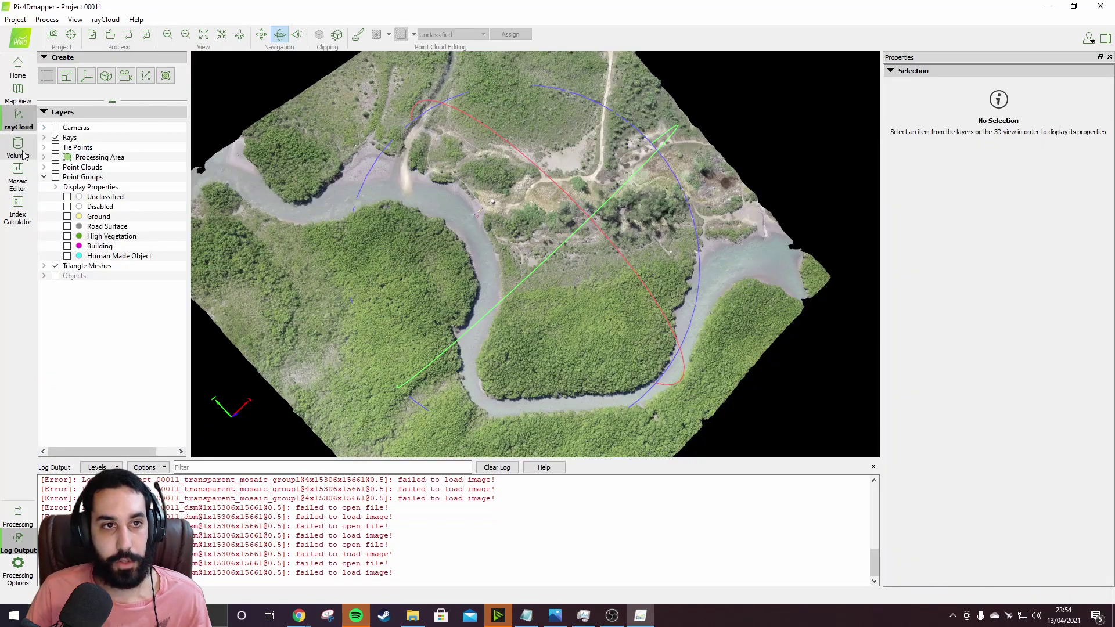
scroll(510, 316, up, 2)
scroll(510, 316, up, 3)
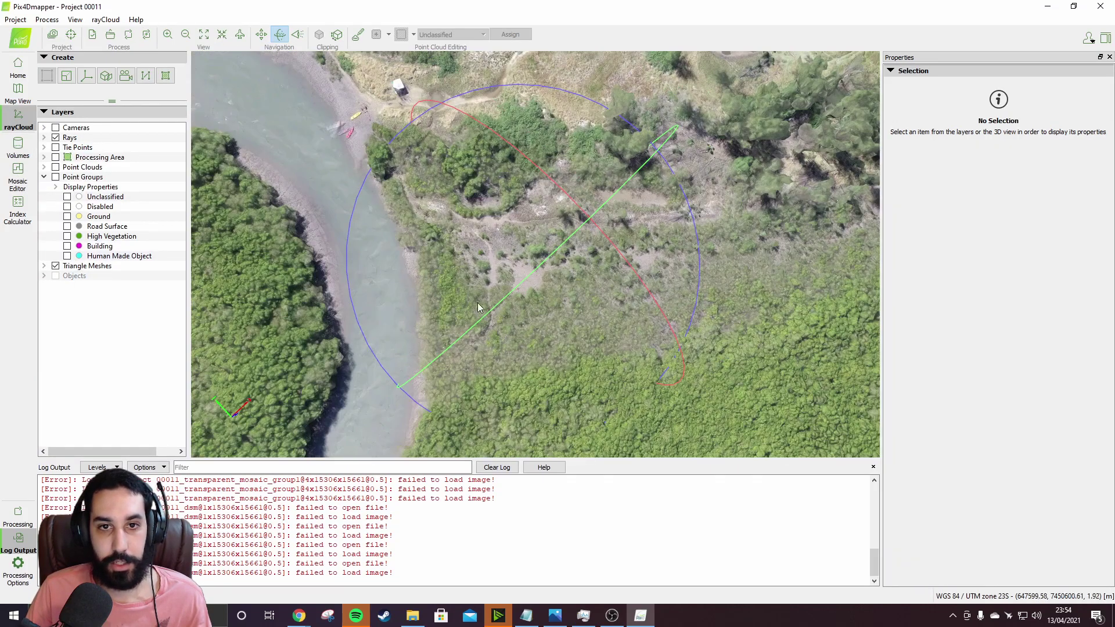
scroll(378, 278, down, 3)
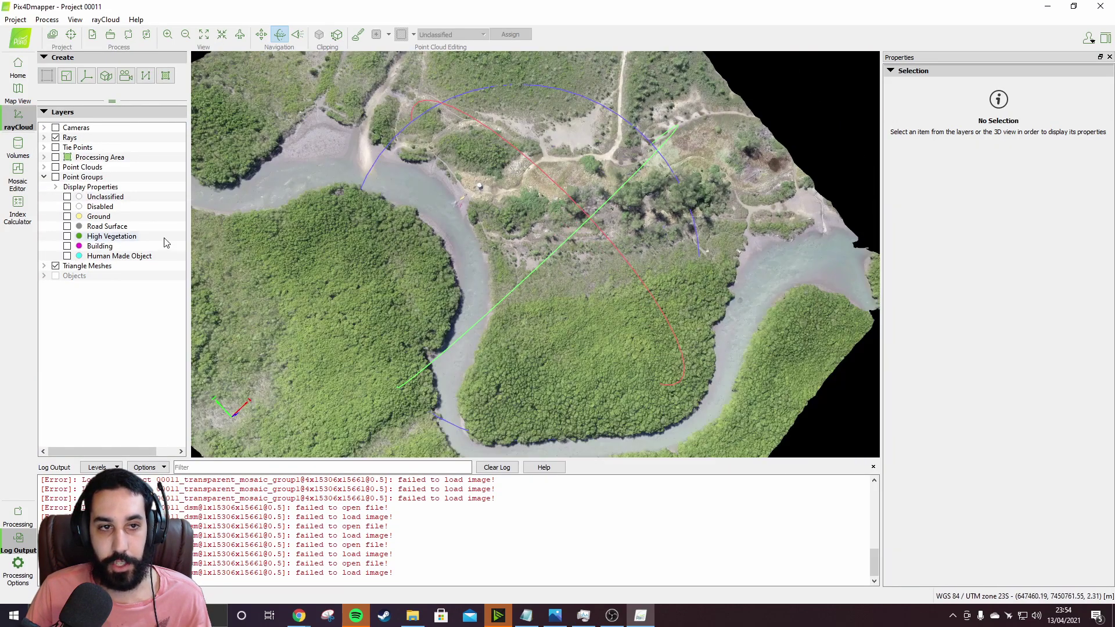
- Hide the triangle meshes, show all point groups, and view the river gaps in the point cloud obliquely
click(55, 265)
click(56, 177)
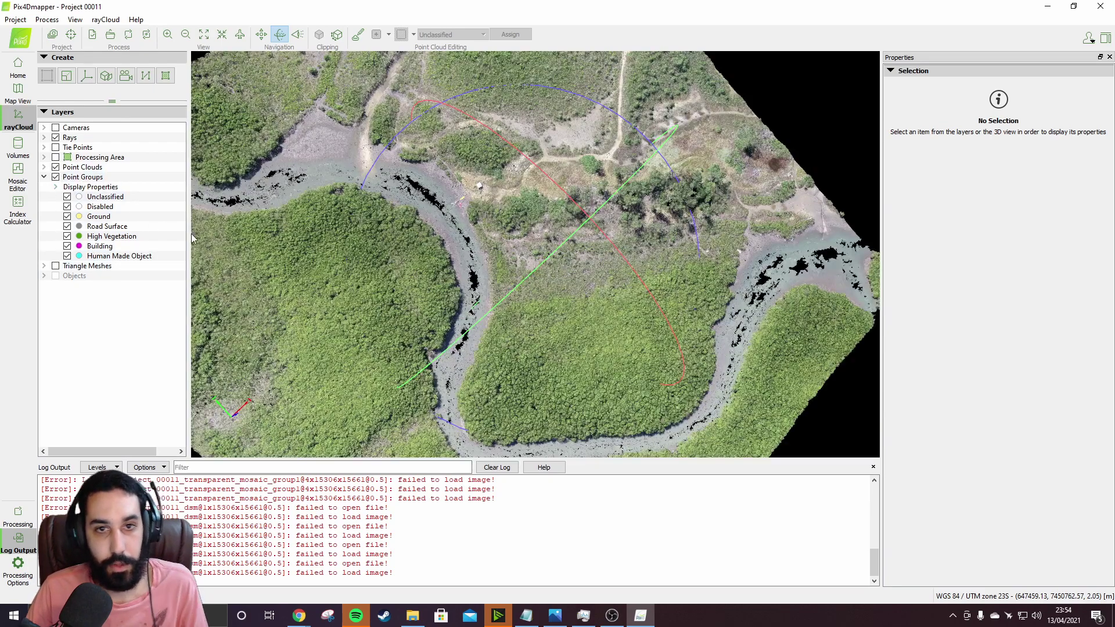
drag(838, 321, 516, 317)
drag(470, 360, 643, 344)
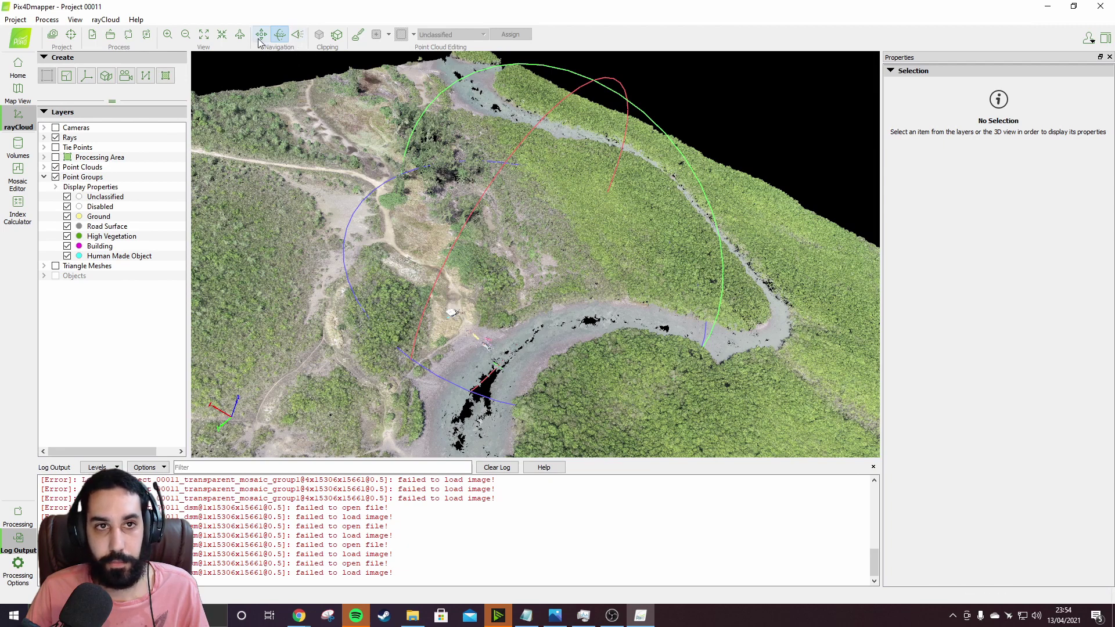
- Select a densified point on the river surface, focus the view on it, and inspect the surrounding cloud
click(569, 326)
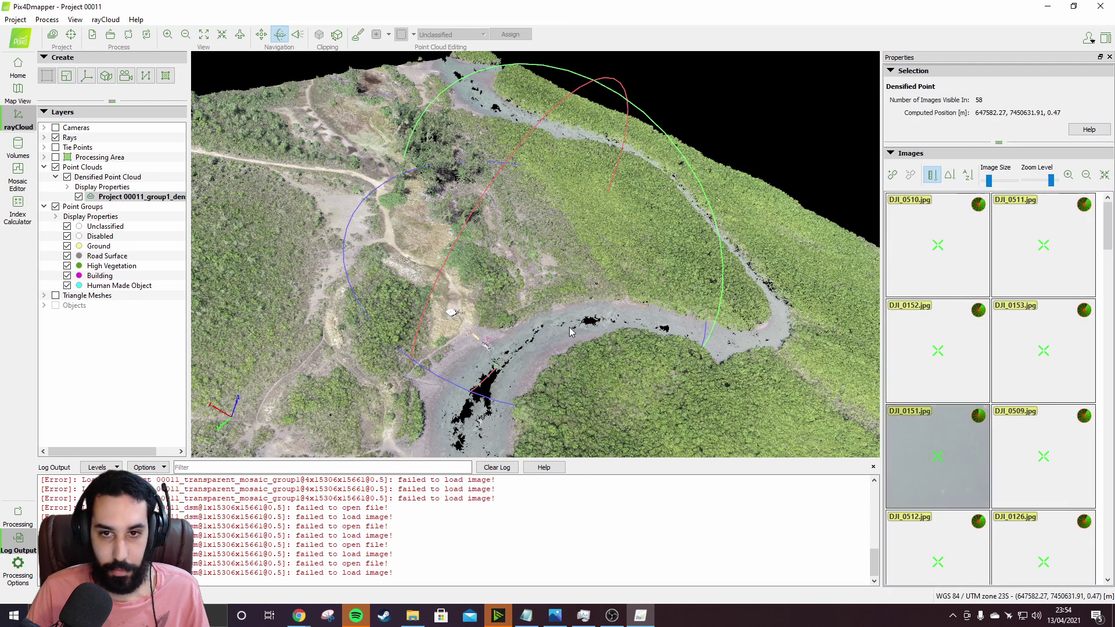
click(223, 35)
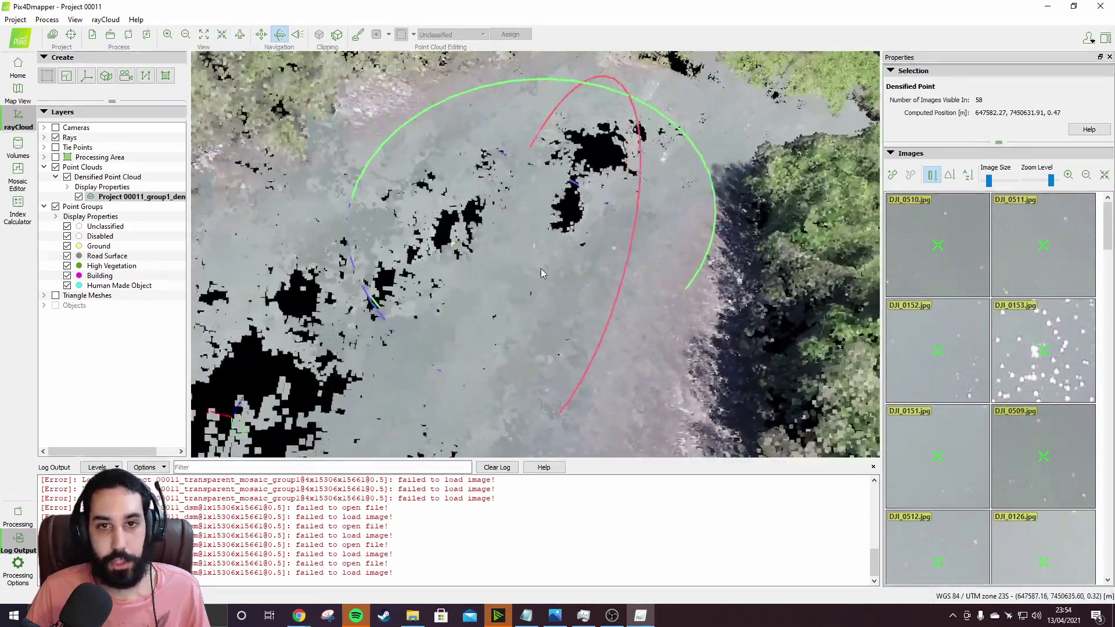
drag(541, 273, 561, 367)
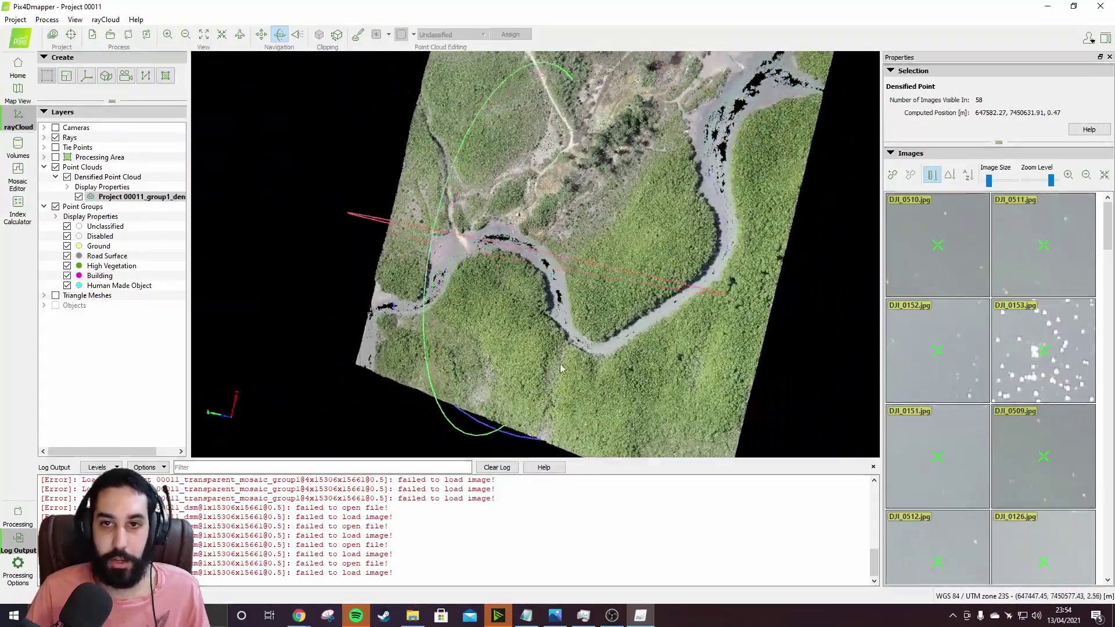
- Select a densified point in the mangrove canopy and inspect the point cloud in standard navigation, near and far
click(642, 266)
click(263, 35)
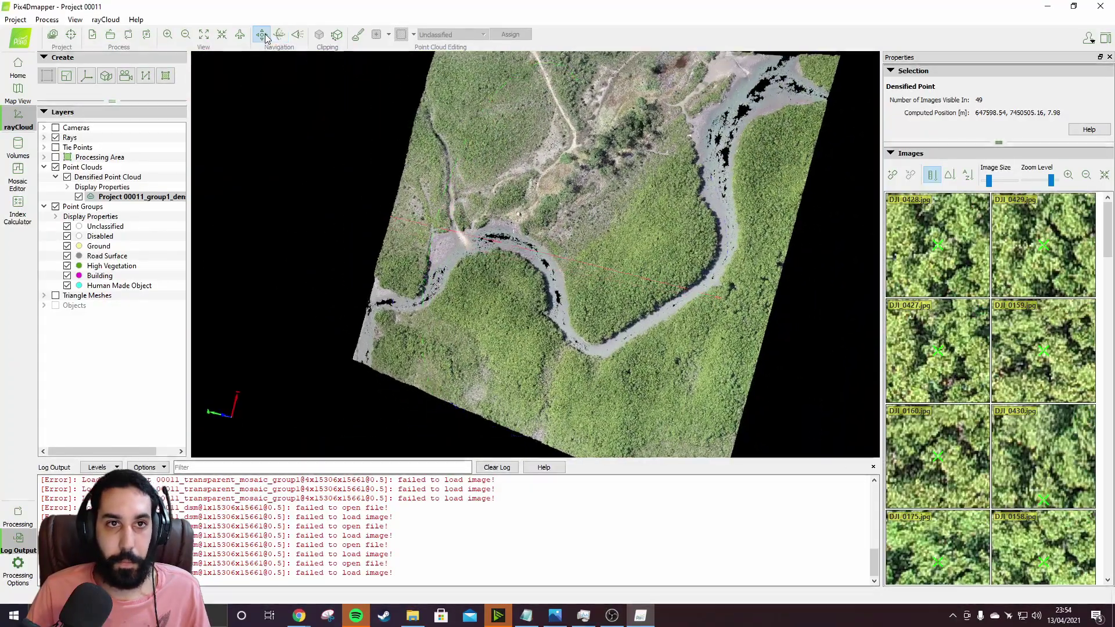
drag(580, 197, 498, 294)
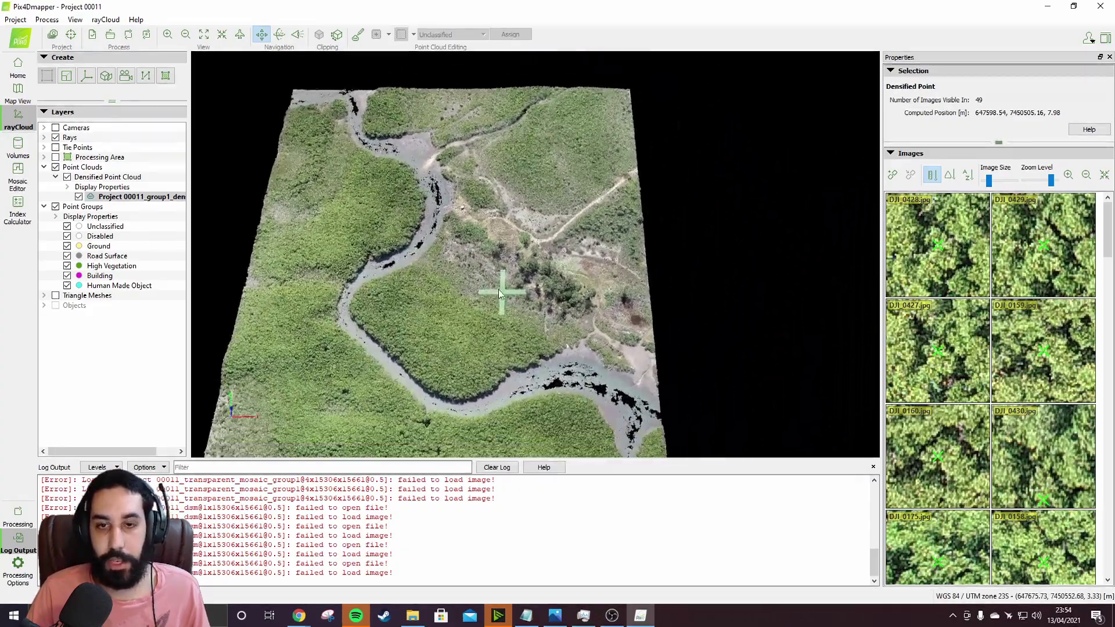
scroll(499, 293, up, 8)
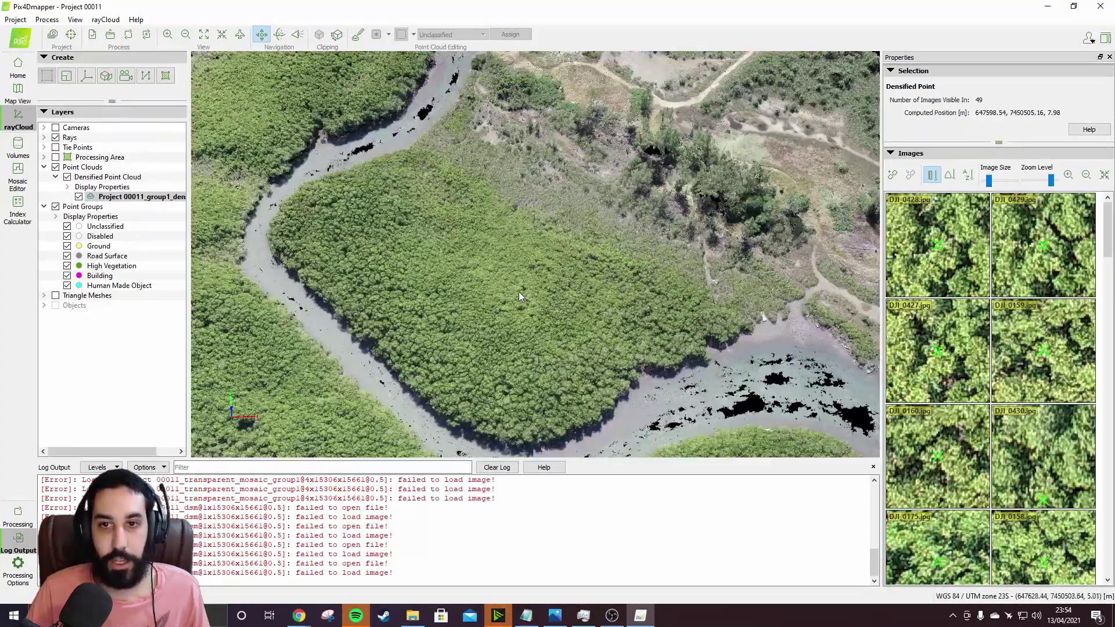
scroll(519, 297, up, 2)
scroll(513, 281, down, 10)
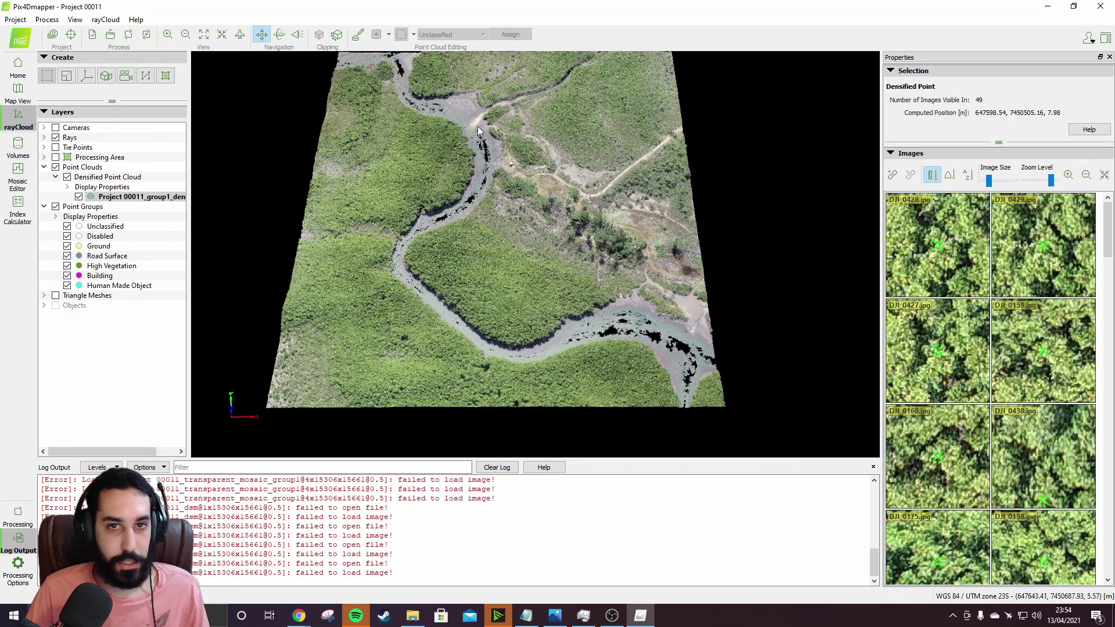
- Switch to File Explorer and open the 3_dsm_ortho folder inside the Project 00011 folder
click(413, 616)
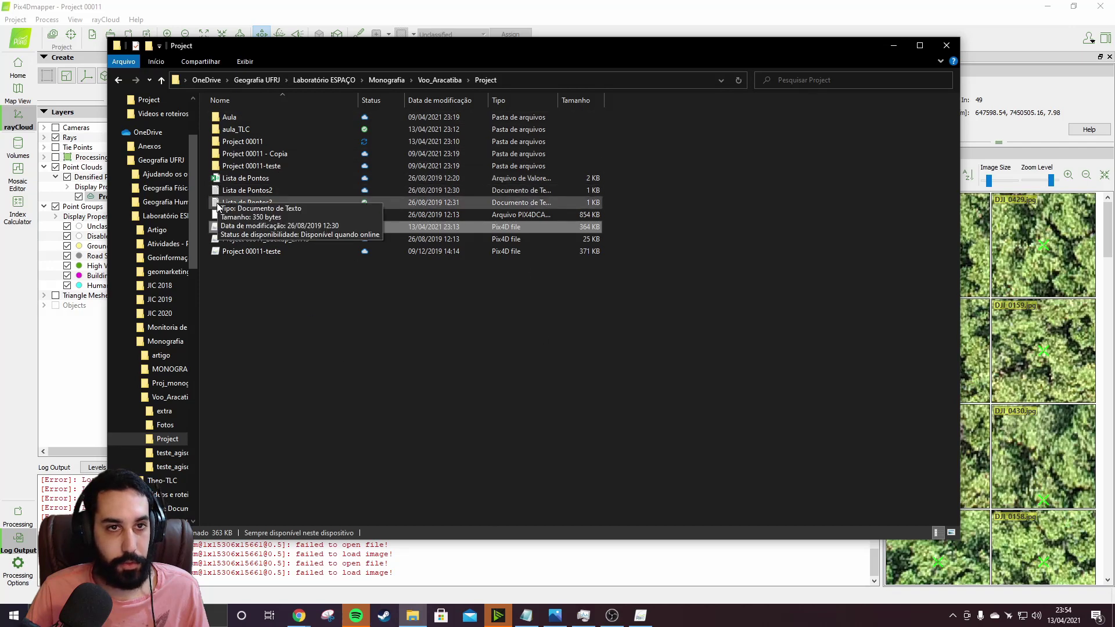
double_click(246, 141)
double_click(254, 143)
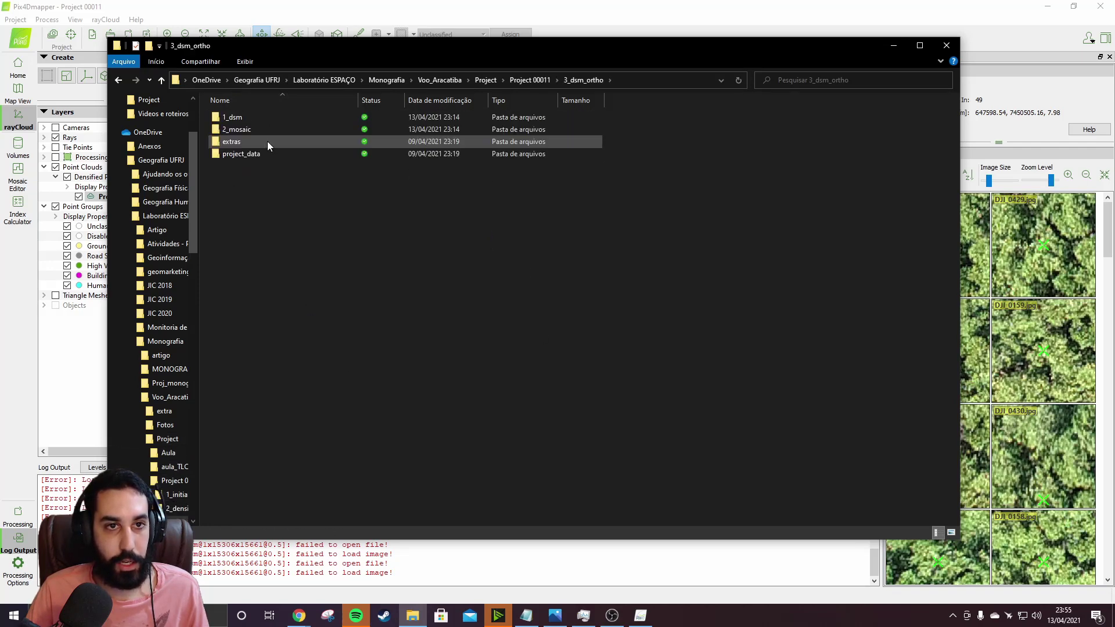
click(119, 80)
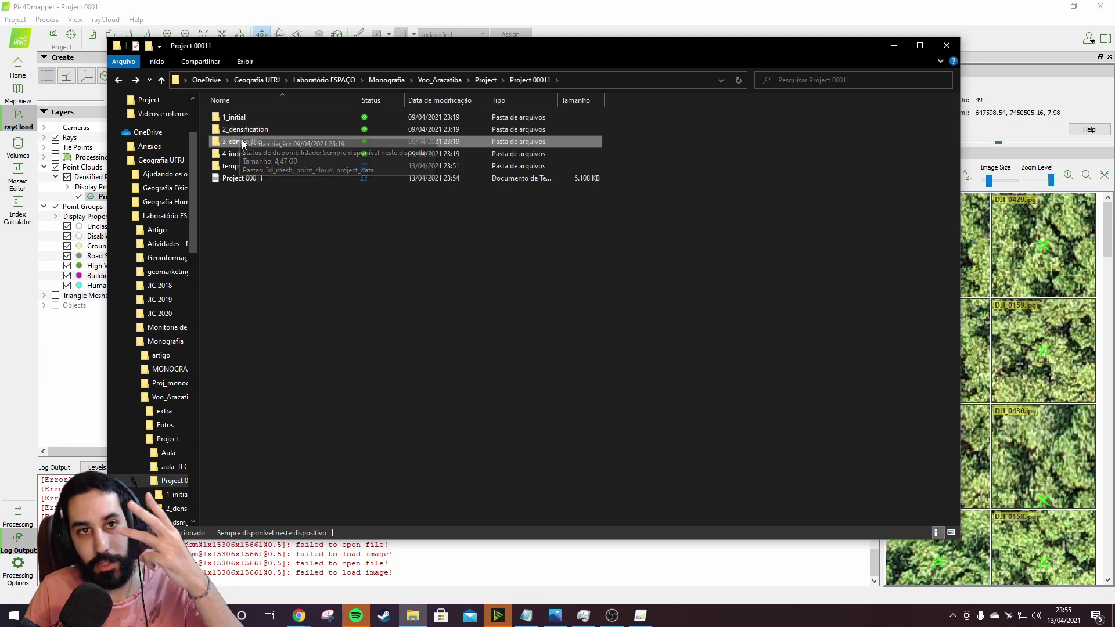
double_click(242, 142)
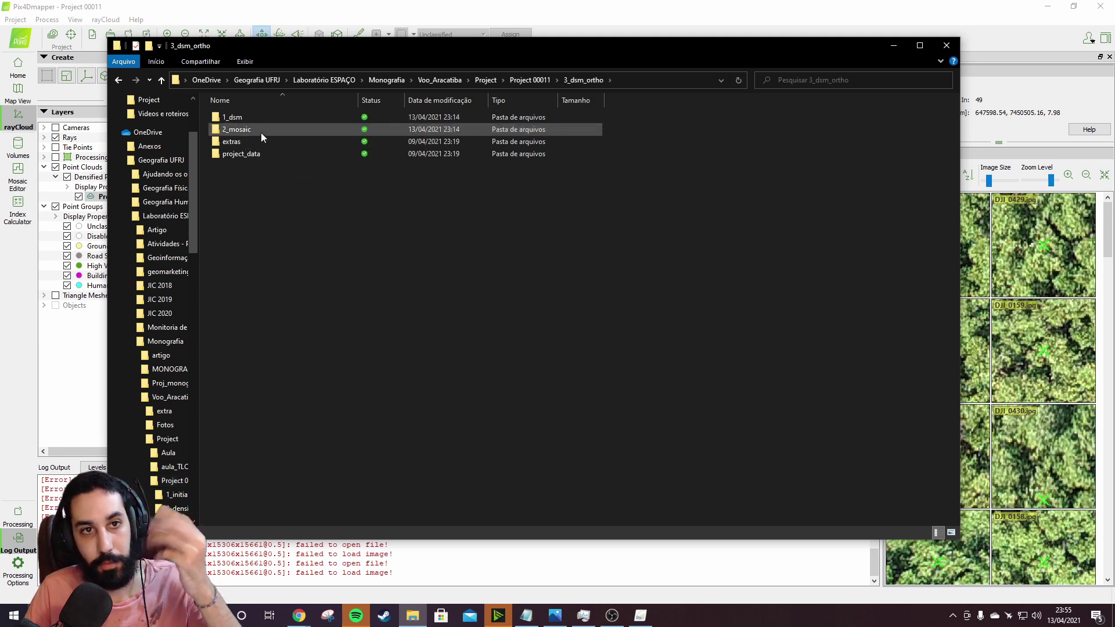
- Locate the transparent mosaic TIF in the 2_mosaic folder and go back to the 3_dsm_ortho folder
double_click(260, 132)
click(261, 155)
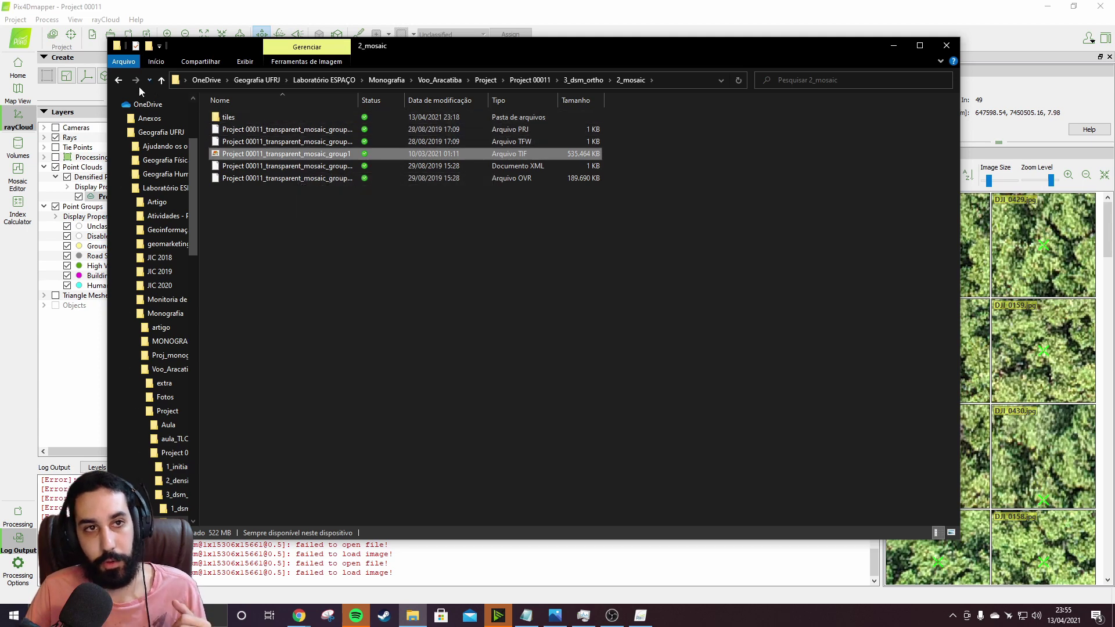
click(119, 82)
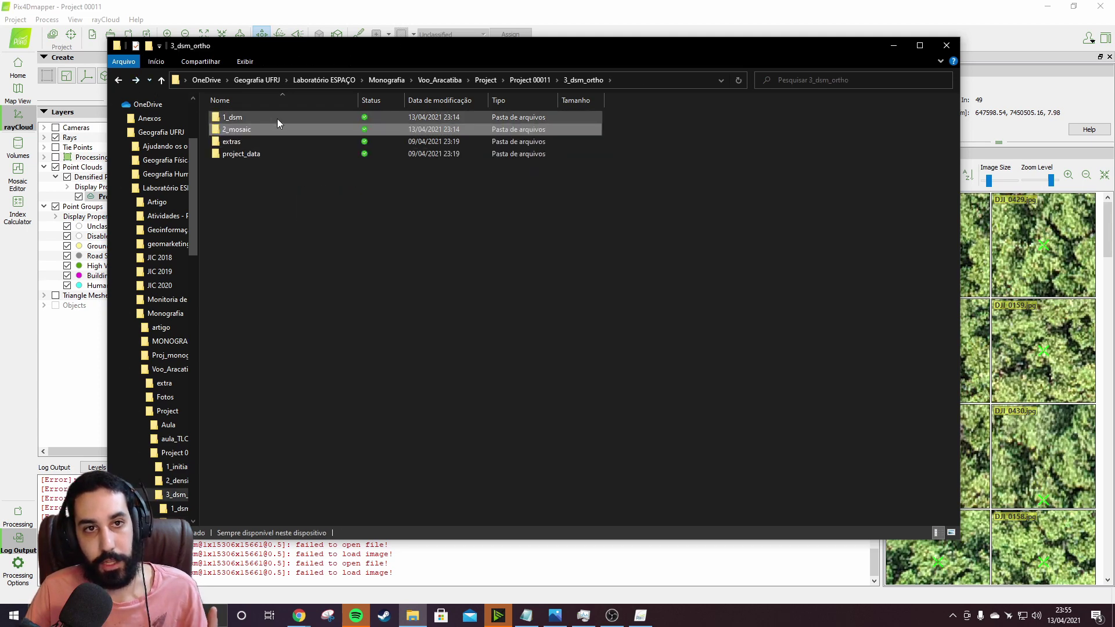
- Look through the 1_dsm folder and the dtm folder inside extras for the exported elevation files, and close File Explorer
double_click(277, 118)
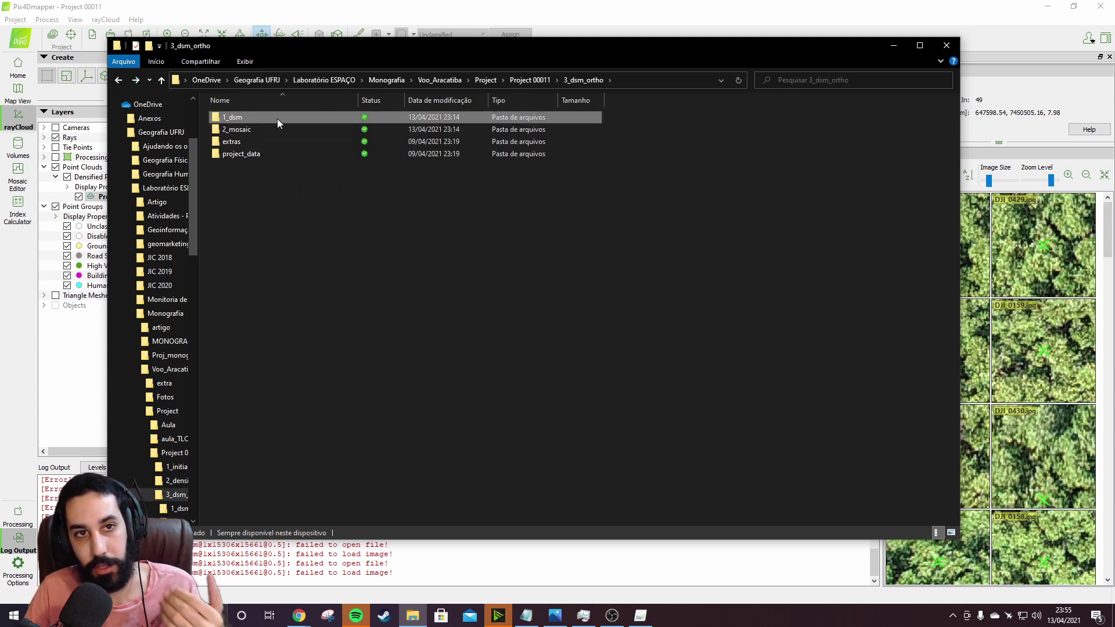
click(118, 80)
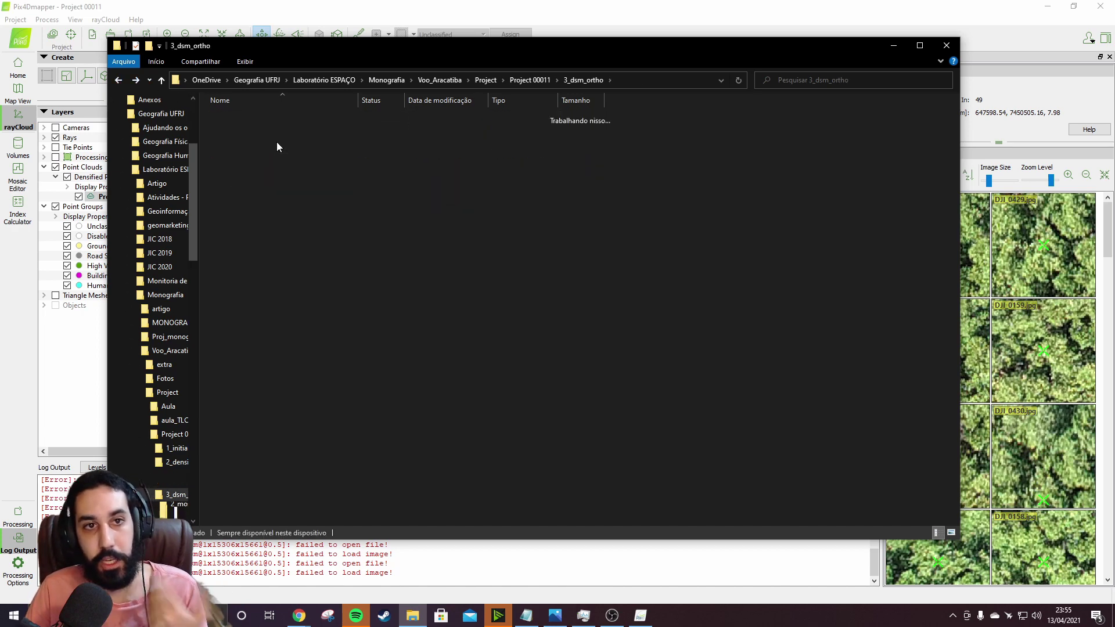
double_click(276, 142)
double_click(249, 119)
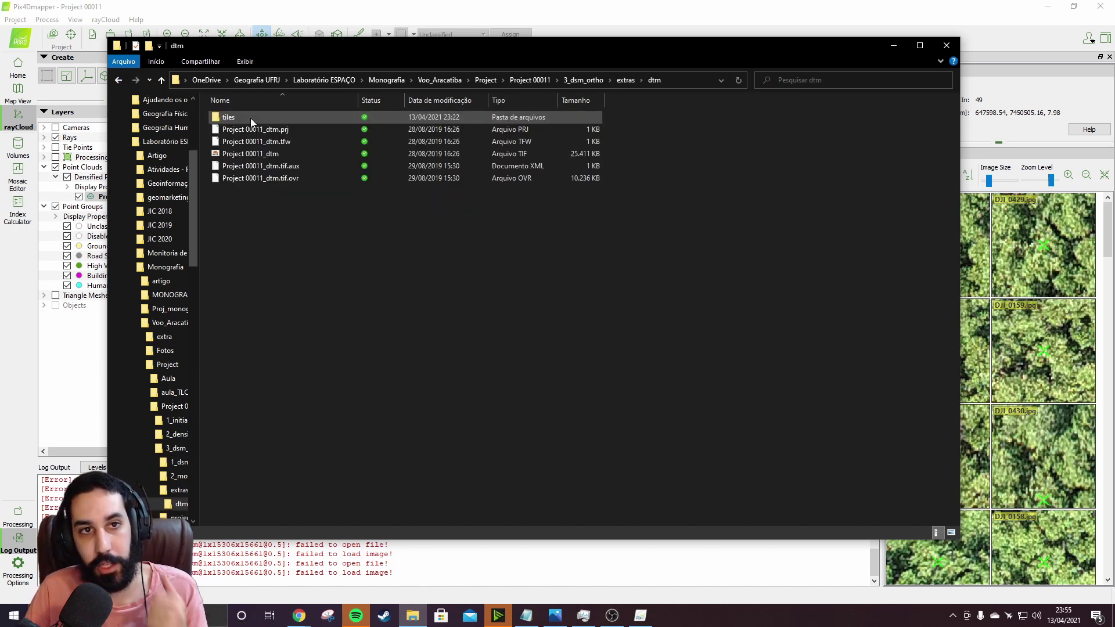
click(119, 81)
click(119, 80)
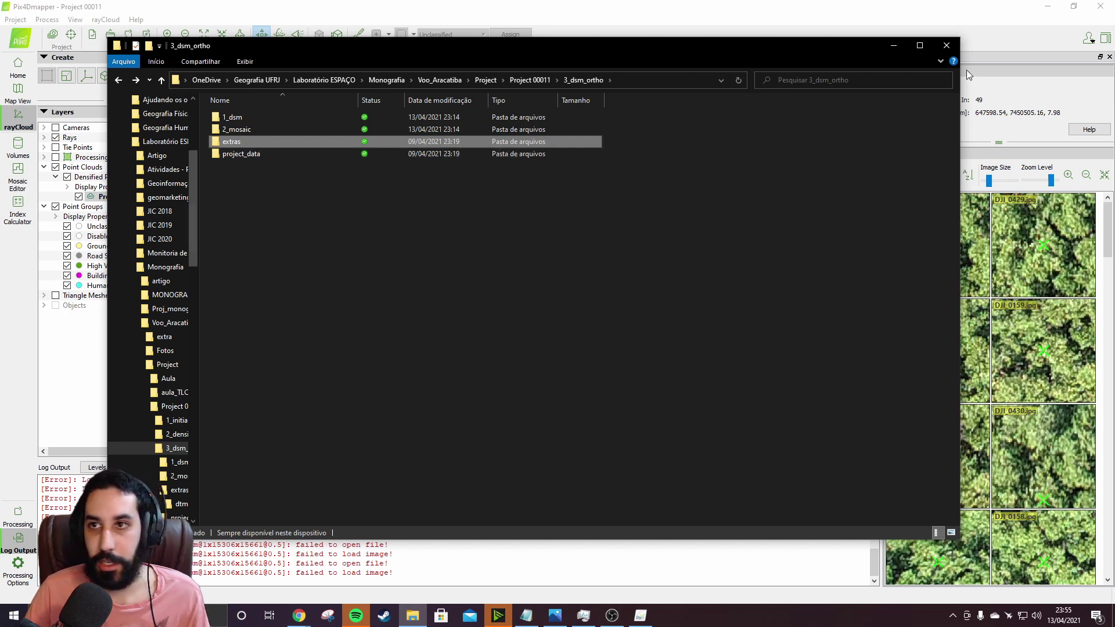
click(947, 45)
- Review the Index Calculator settings of the DSM, Orthomosaic and Index stage in the processing options, and cancel without changes
click(16, 572)
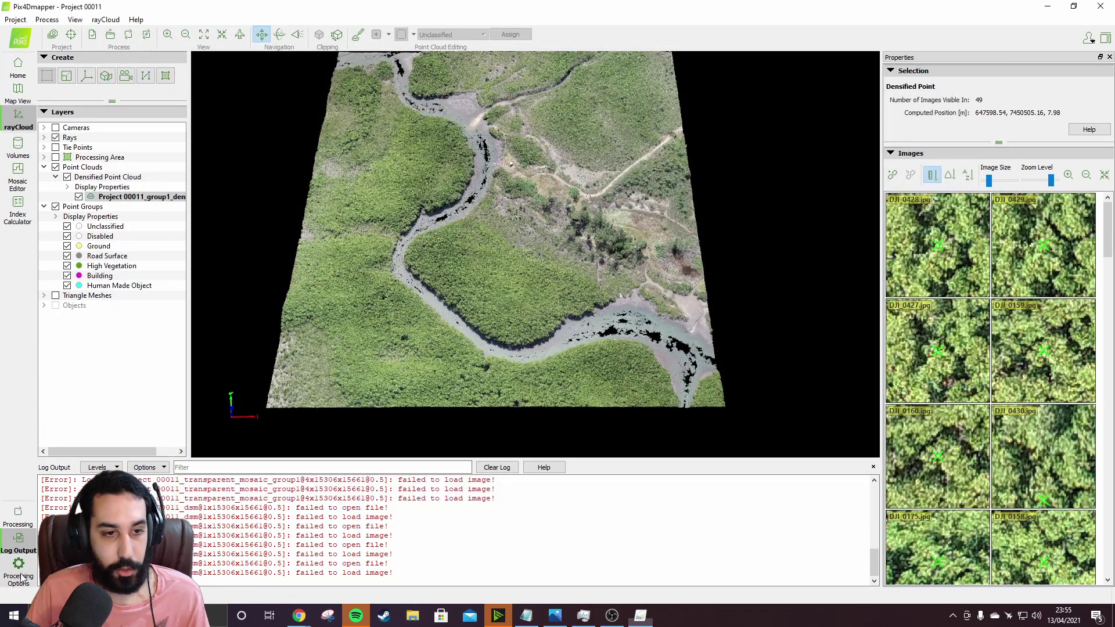
click(409, 223)
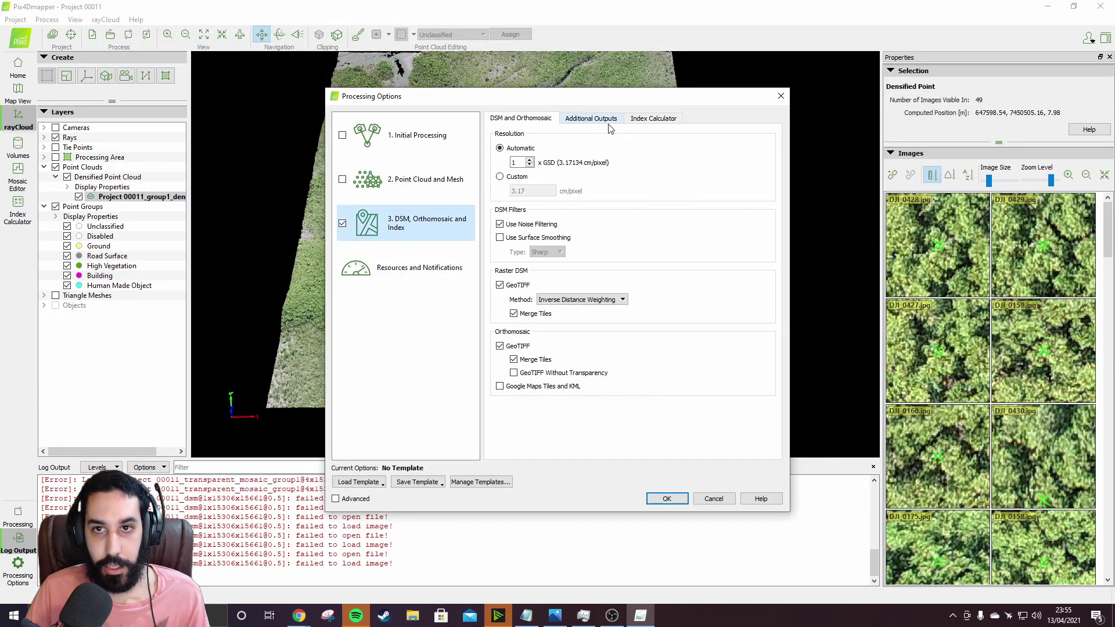
click(648, 119)
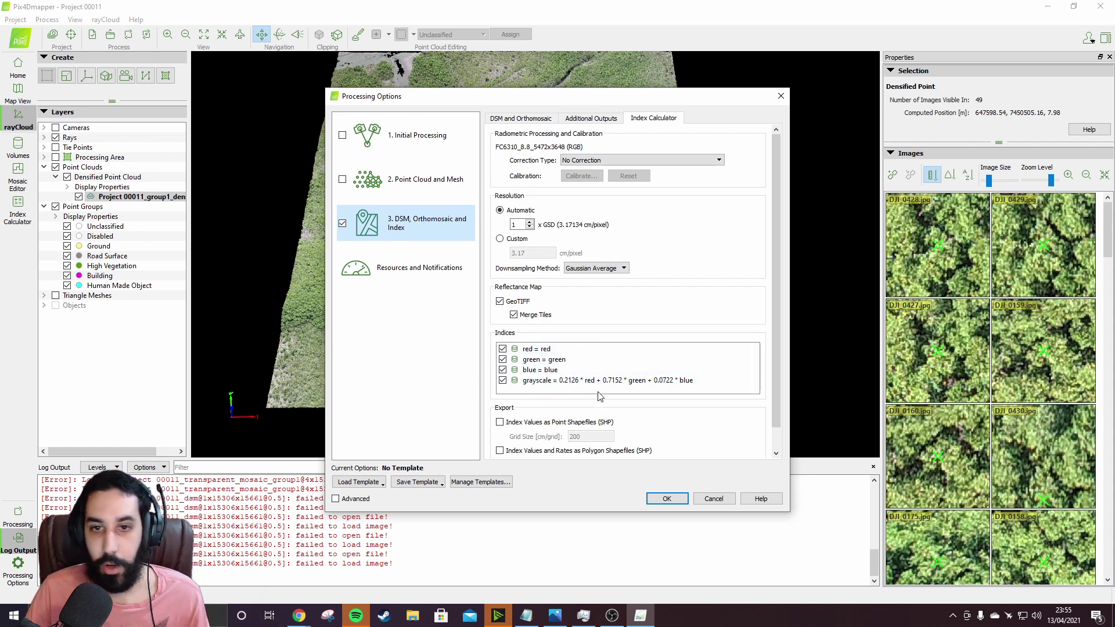
click(713, 499)
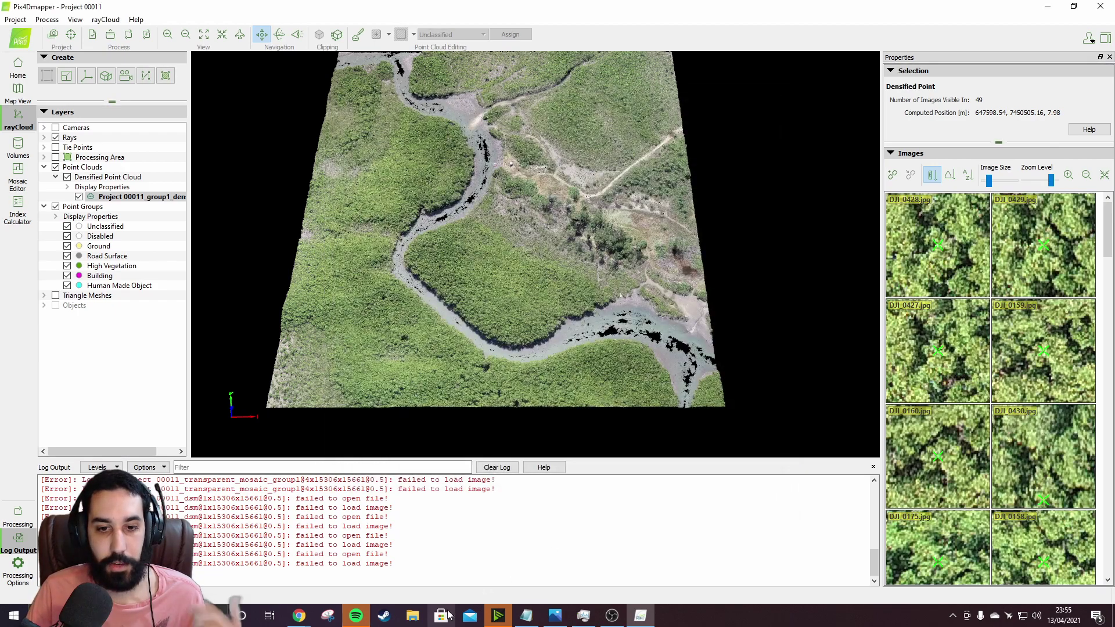
- Switch to File Explorer and browse drives E: and HD6T (F:) for the project, down to the Aula_TLC_2020.2 folder in Documentos arquivados
click(414, 616)
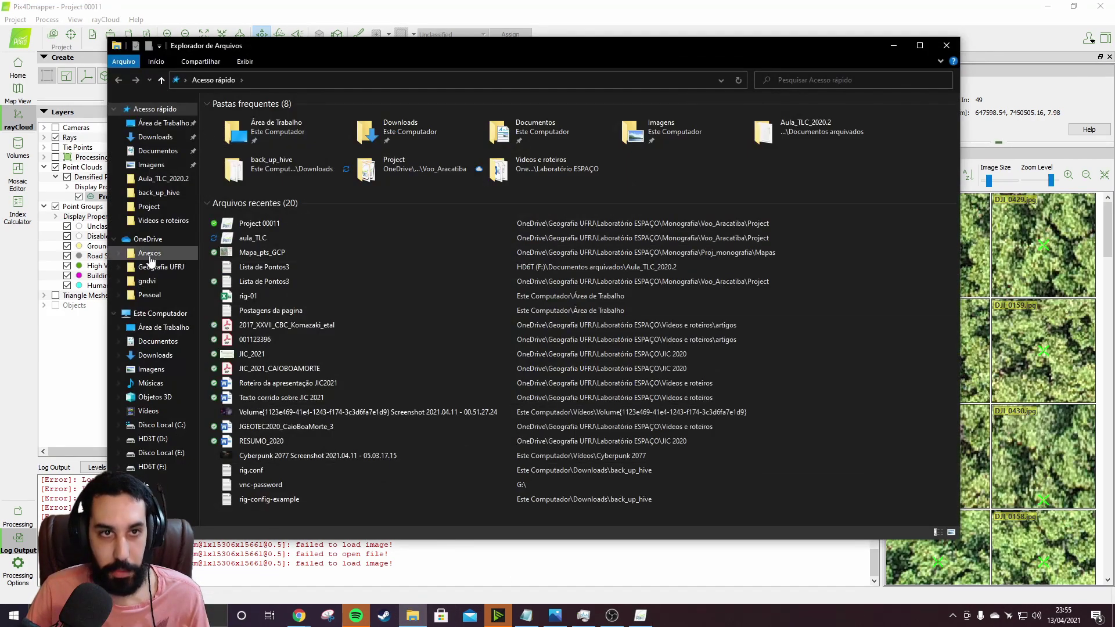
click(160, 313)
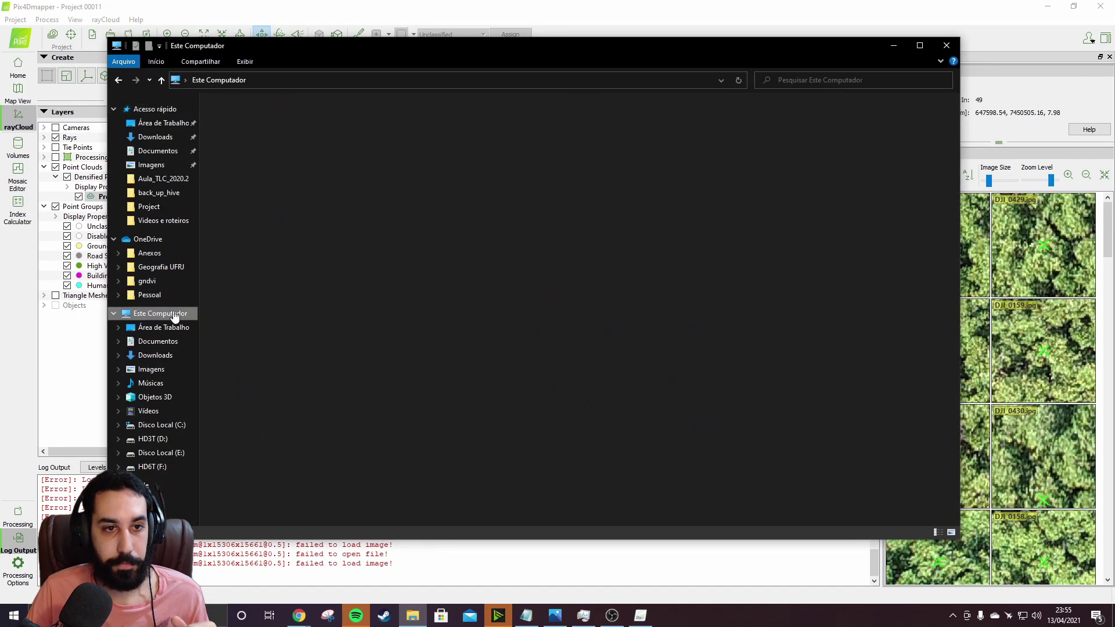
double_click(609, 217)
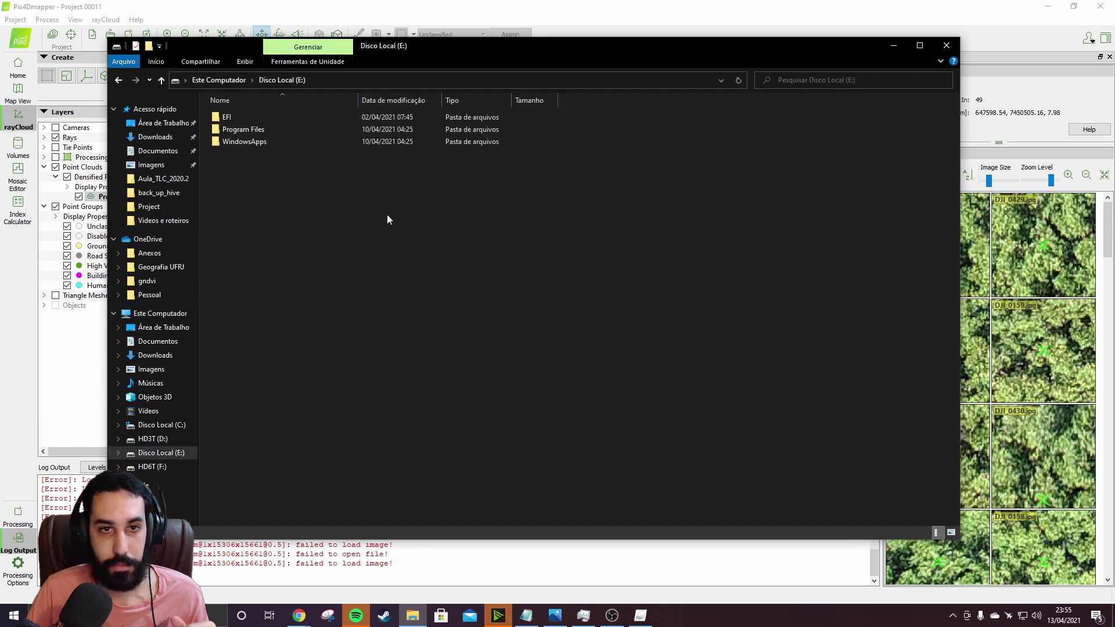
click(119, 81)
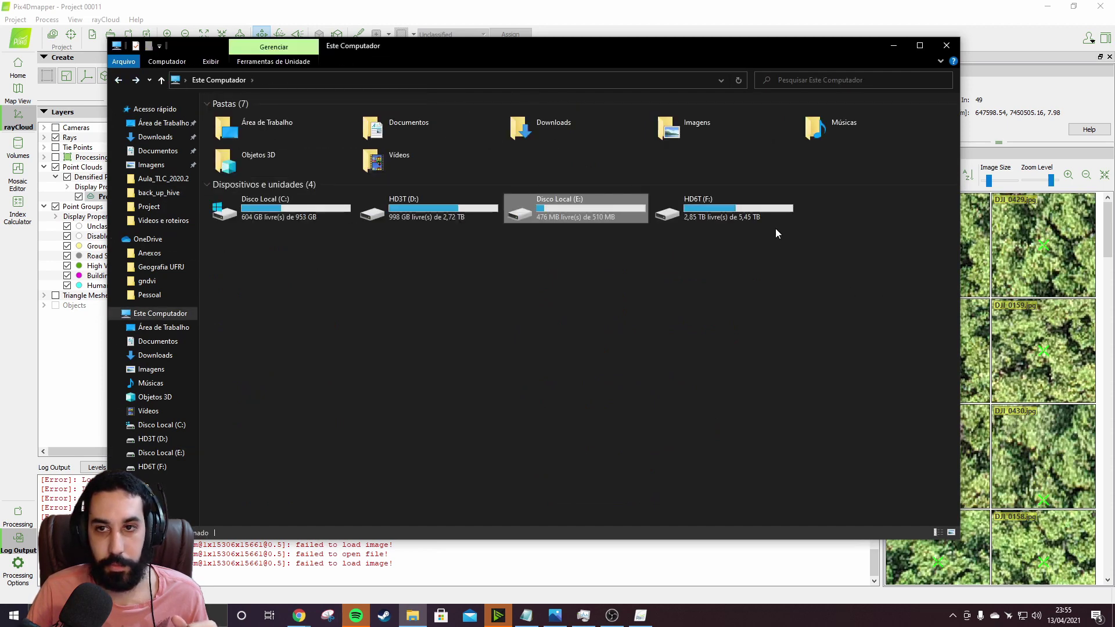
double_click(761, 215)
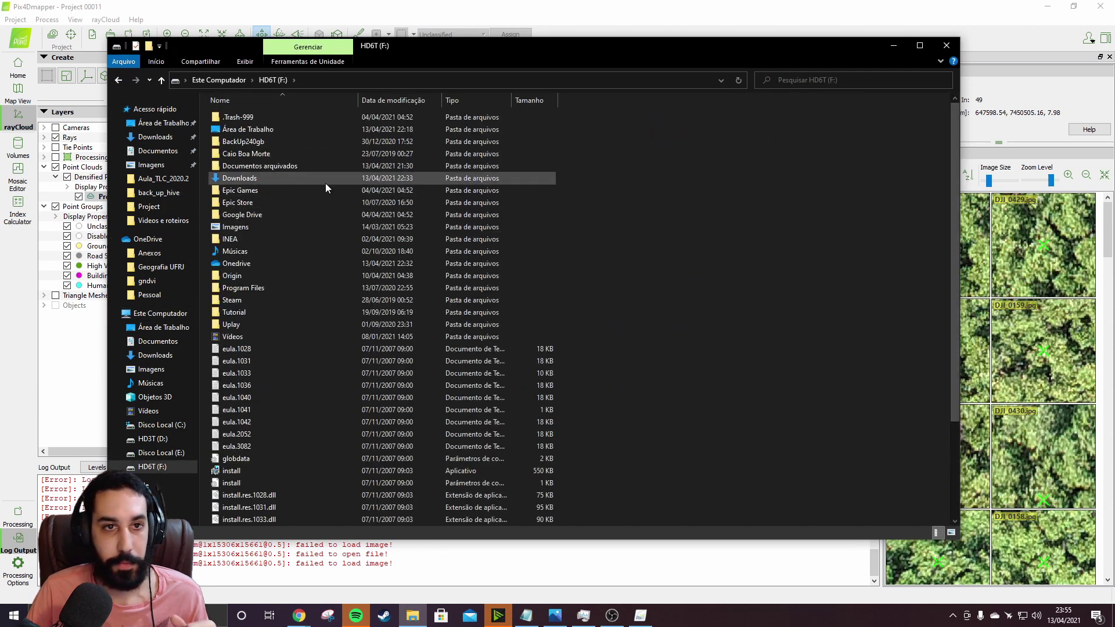
double_click(280, 168)
double_click(281, 129)
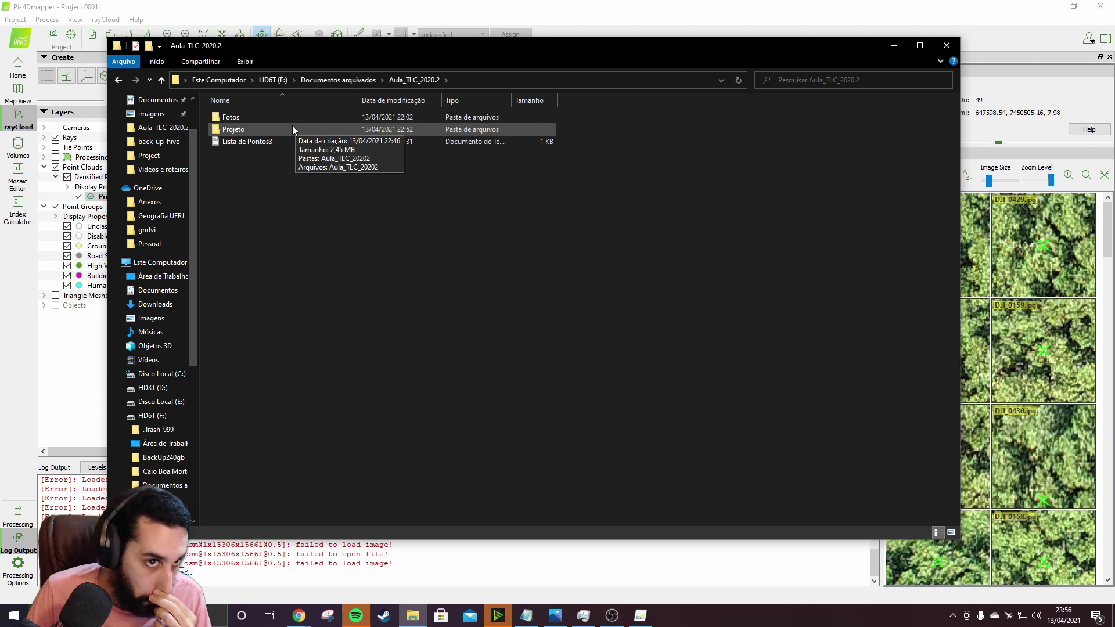
- Open the Project 00011 folder in OneDrive through Geografia UFRJ, Laboratório ESPAÇO, Monografia, Voo_Aracatiba and Project
click(158, 216)
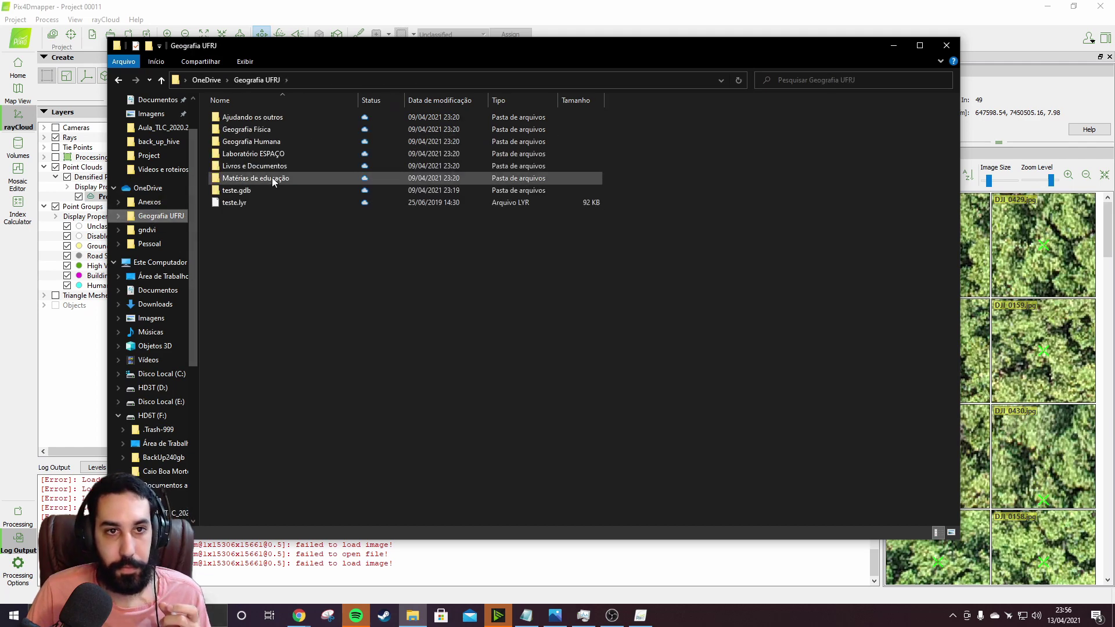
double_click(281, 153)
double_click(280, 214)
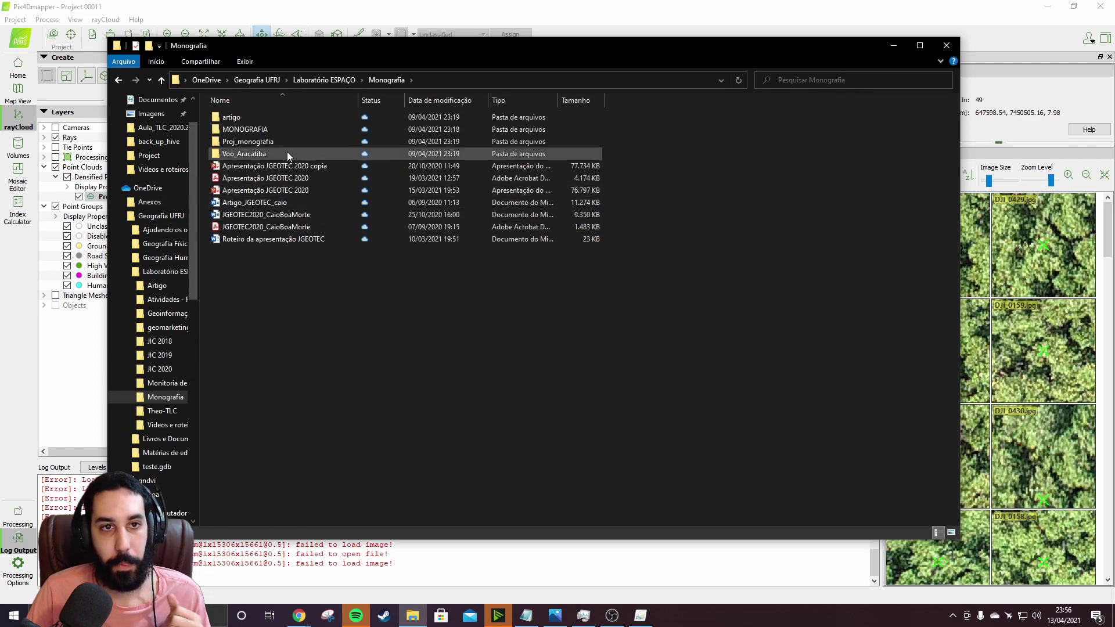
double_click(285, 150)
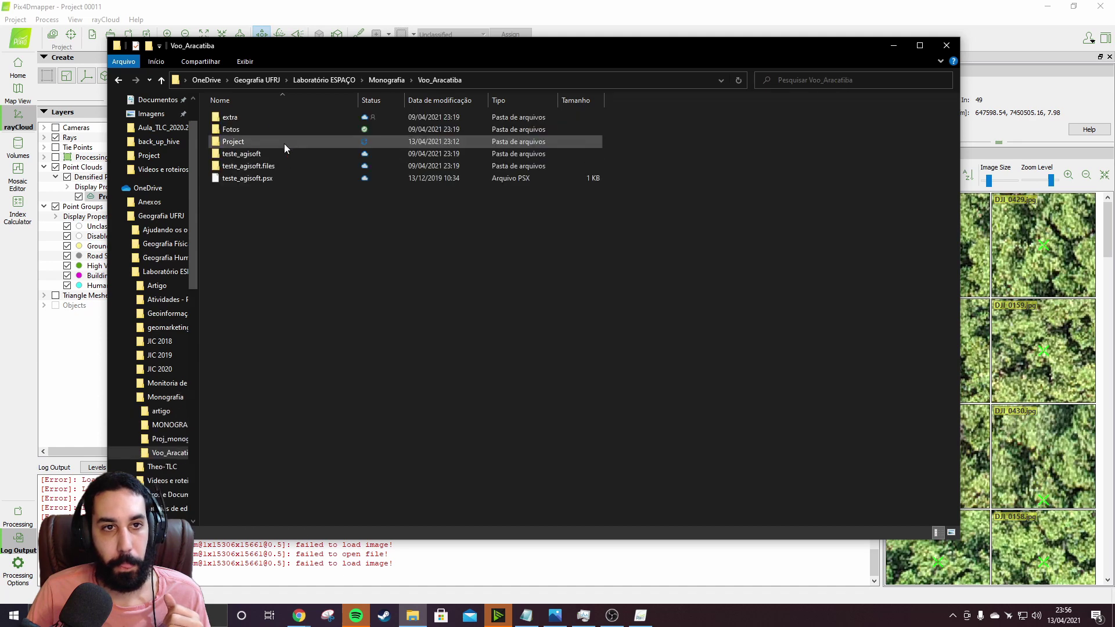
double_click(276, 141)
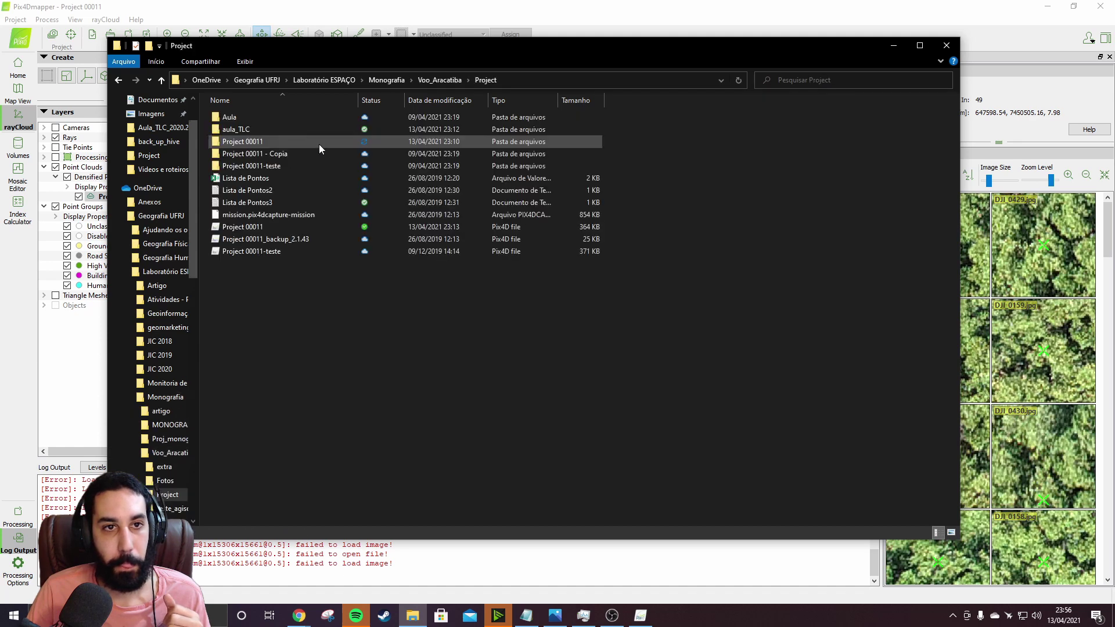
double_click(289, 144)
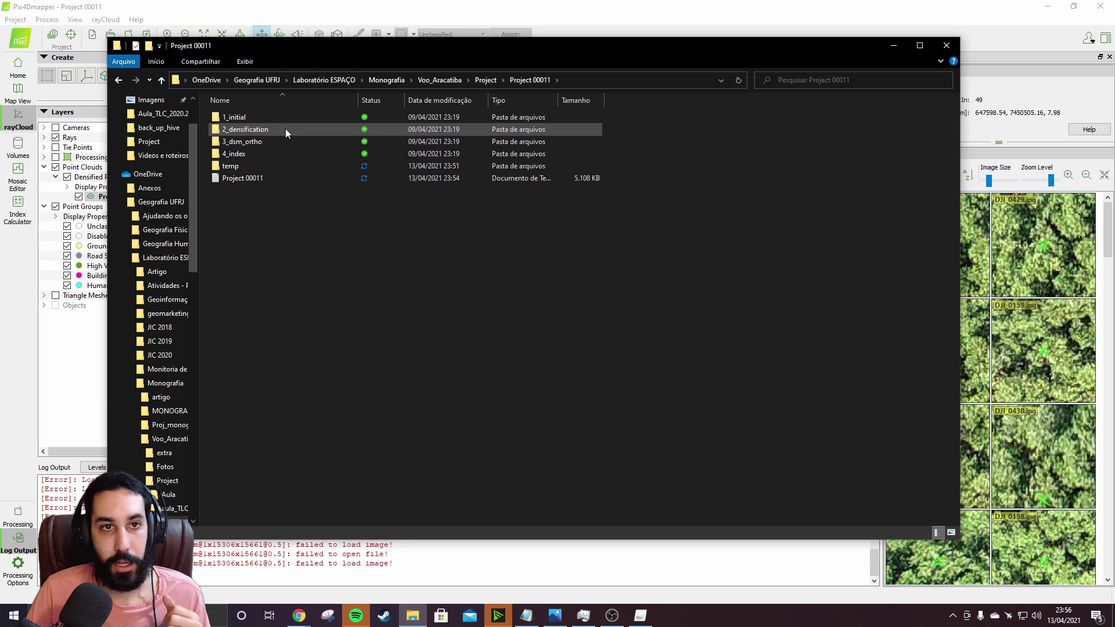
- Examine the mesh files in 3d_mesh and the LAS files in point_cloud inside 2_densification, and close File Explorer
double_click(285, 130)
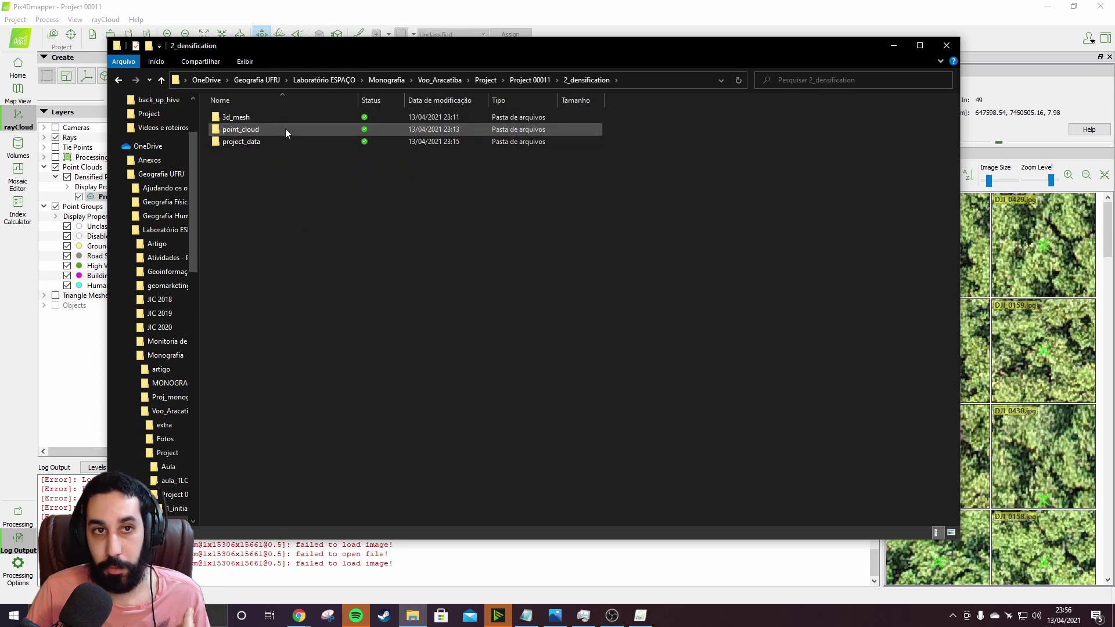
double_click(287, 118)
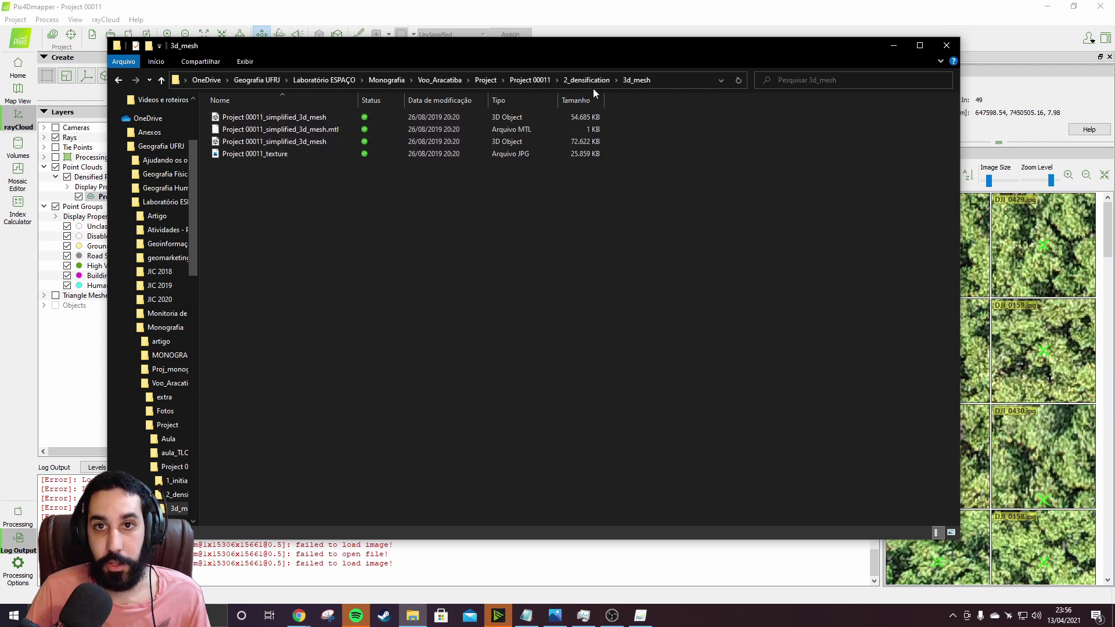
click(529, 80)
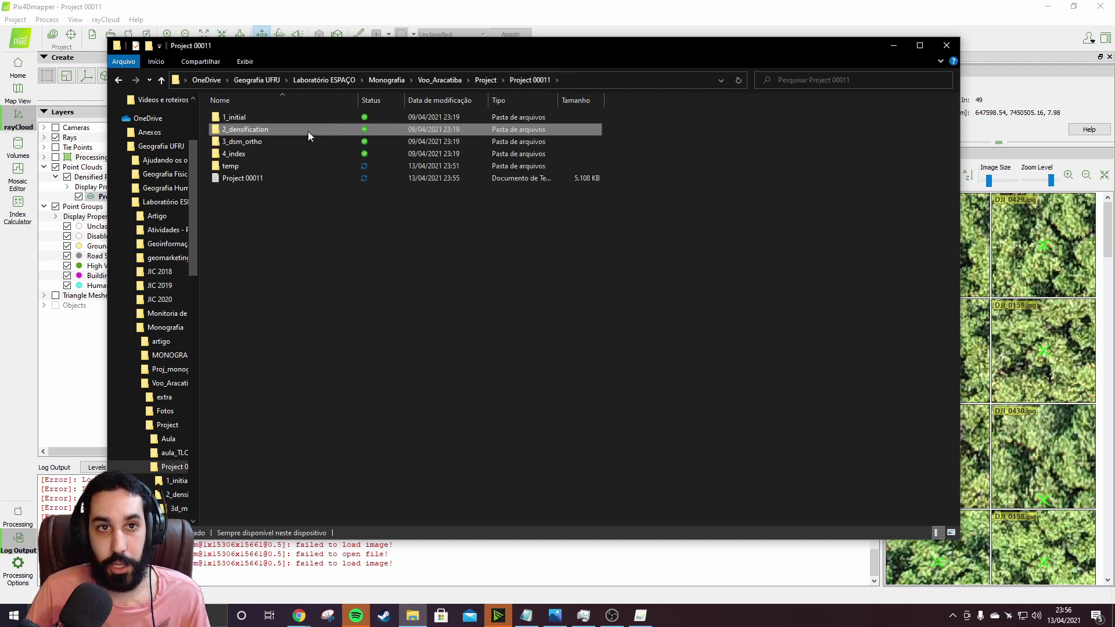
double_click(259, 131)
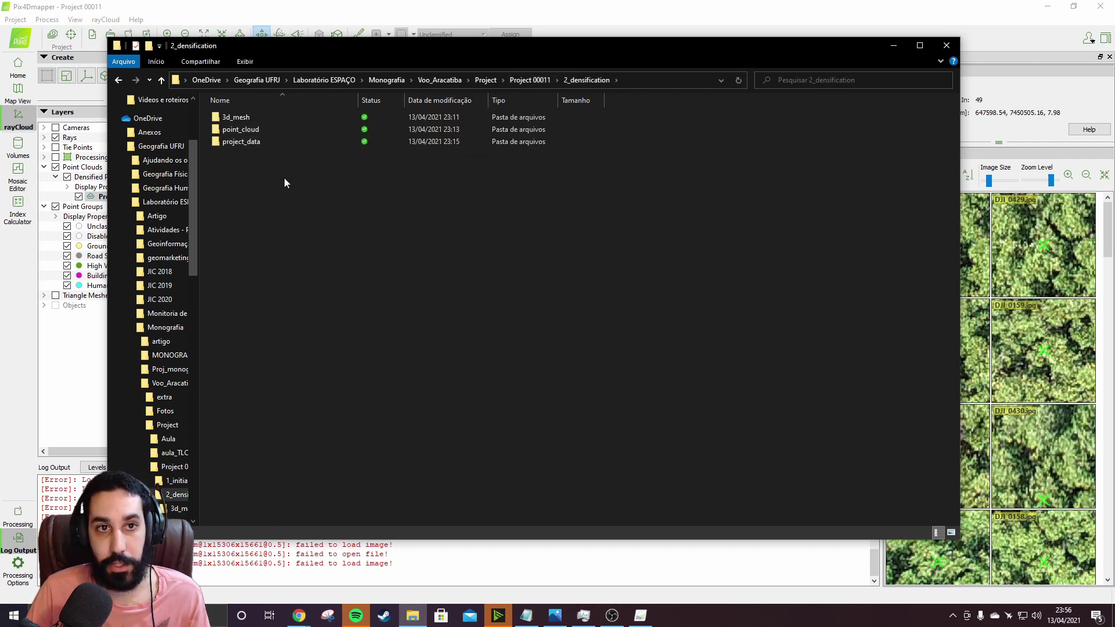
double_click(259, 129)
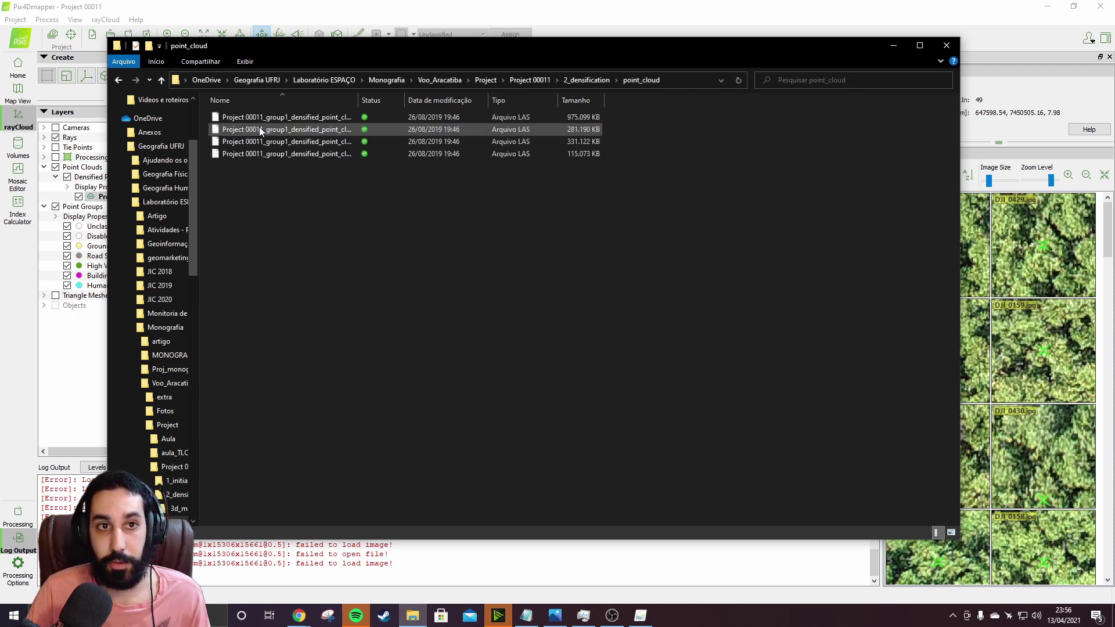
click(119, 82)
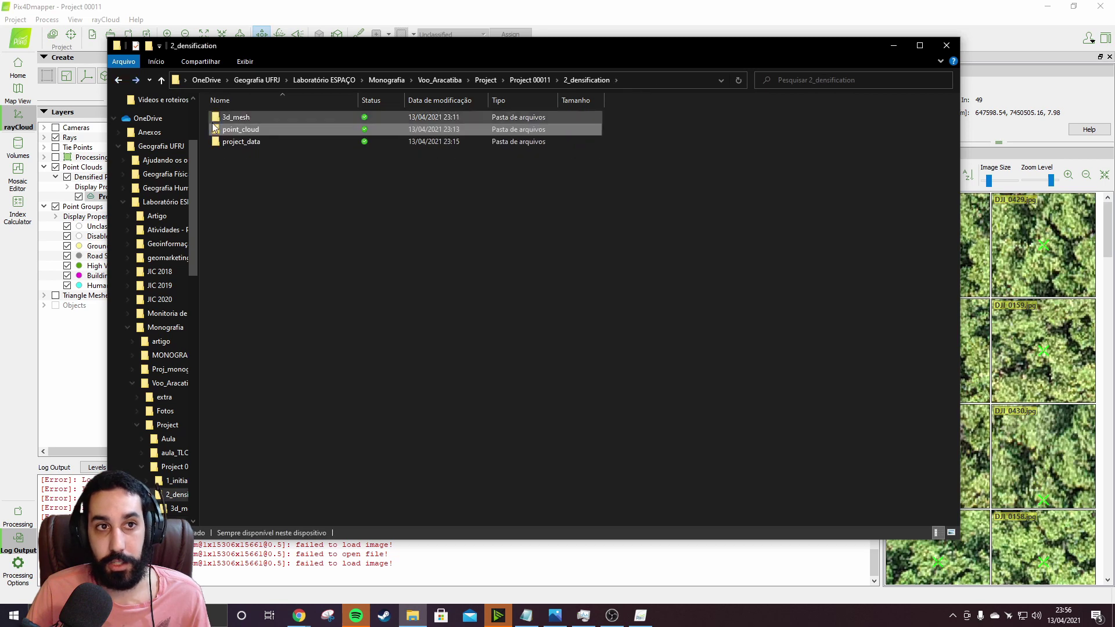
double_click(253, 117)
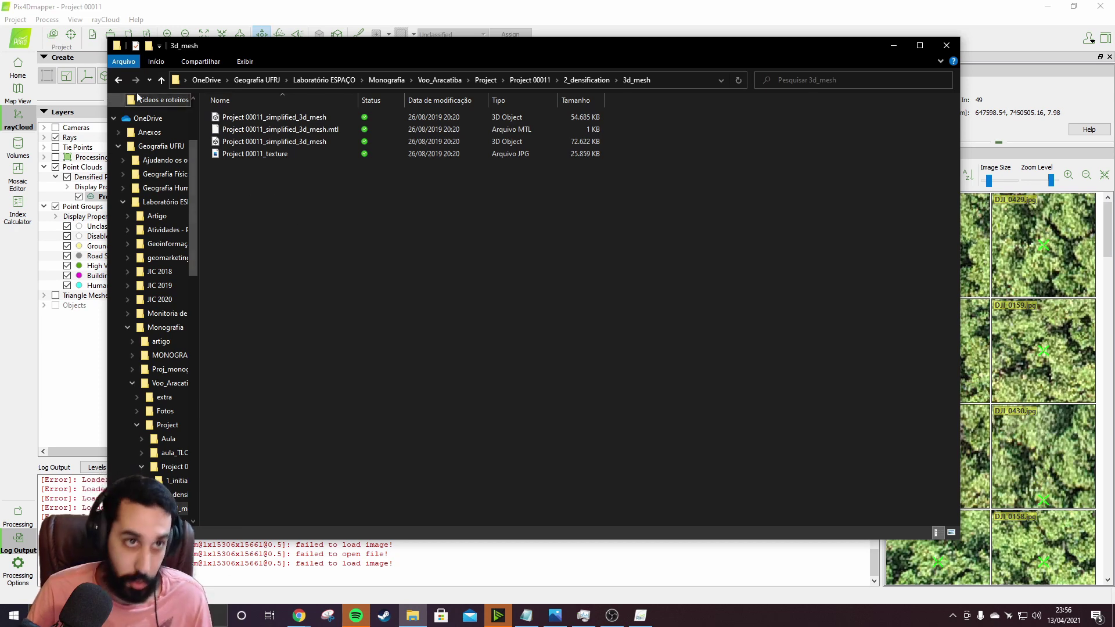
click(119, 80)
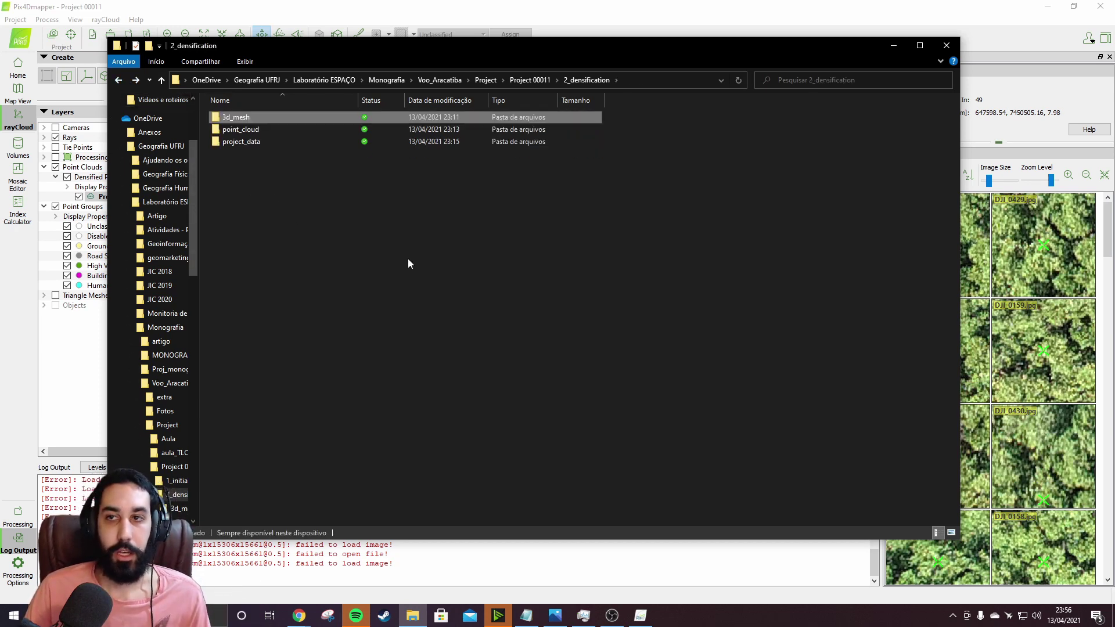
click(945, 46)
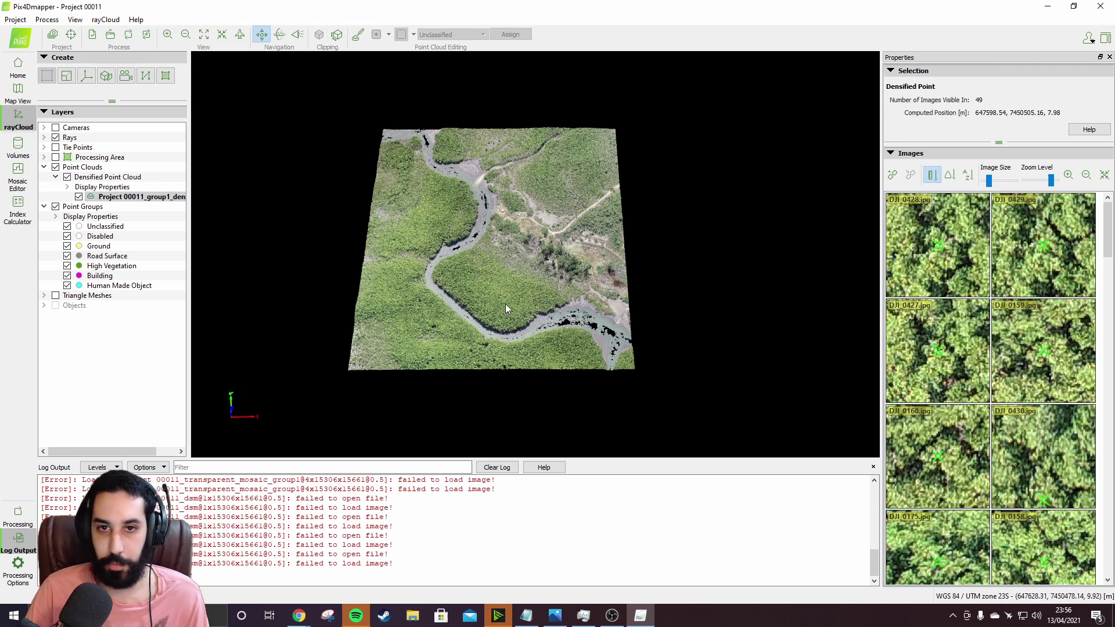
- Close Pix4Dmapper and launch Docker Desktop from the desktop, dismissing the OneDrive deleted-files reminder
click(1101, 6)
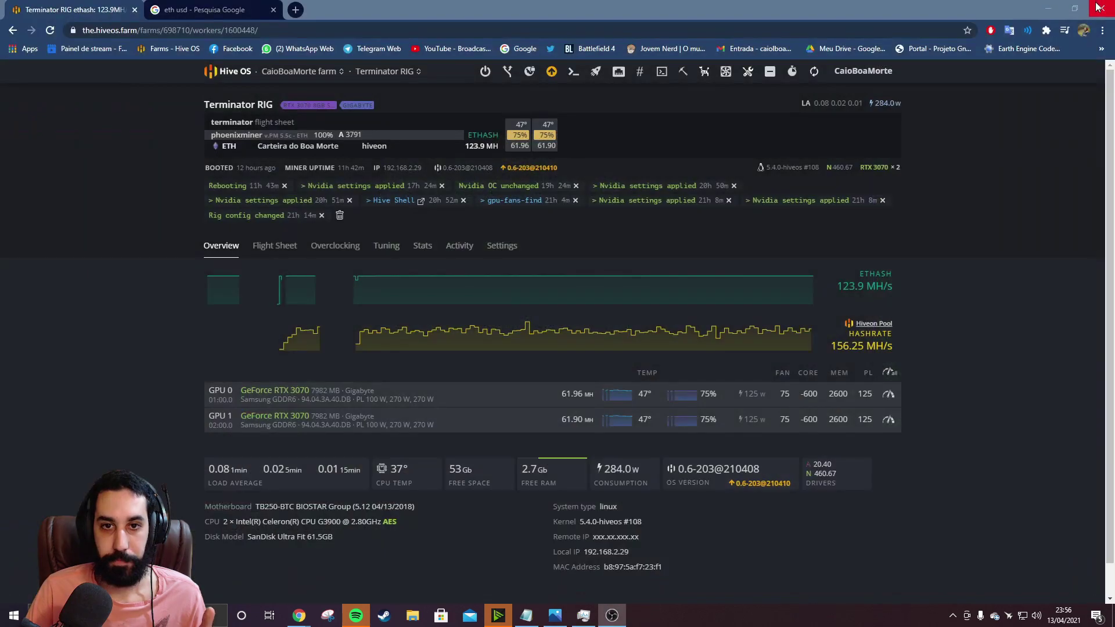
click(1048, 6)
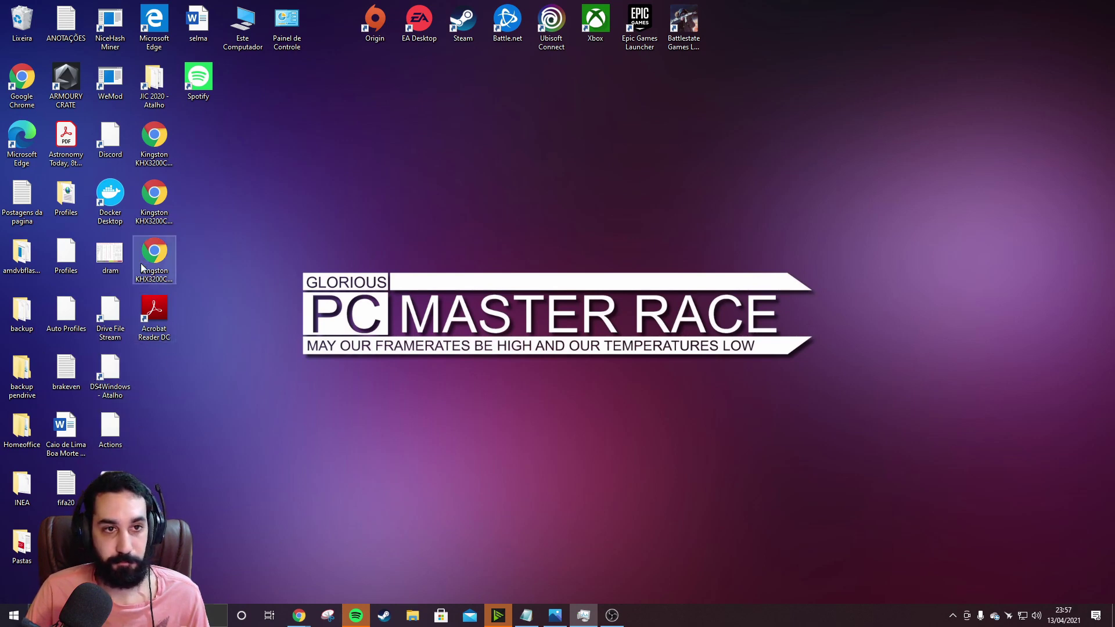
double_click(110, 198)
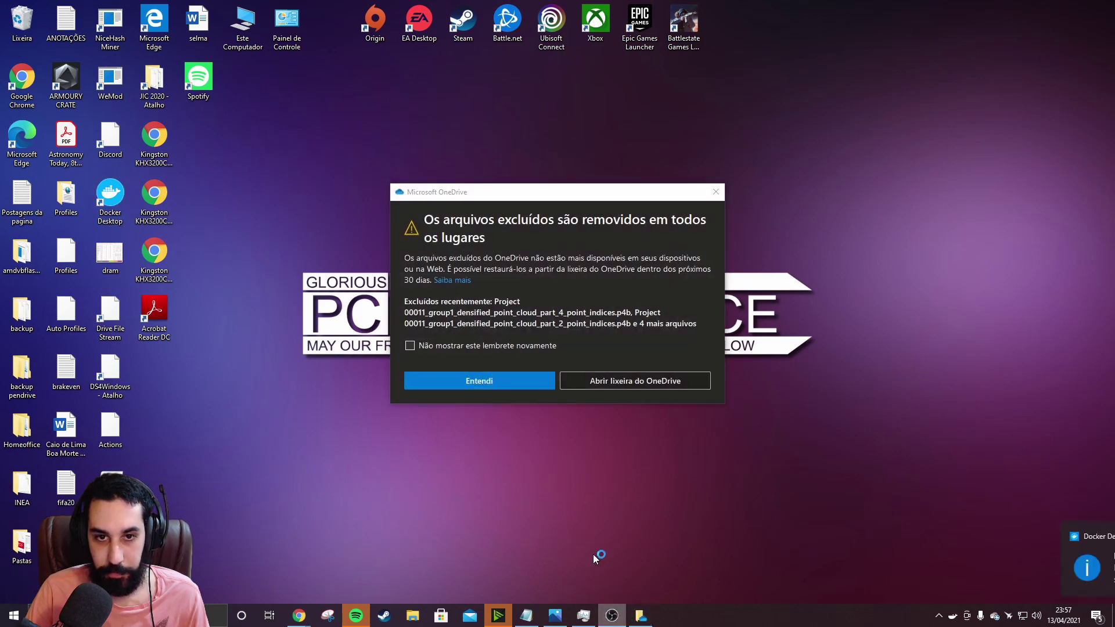
click(486, 385)
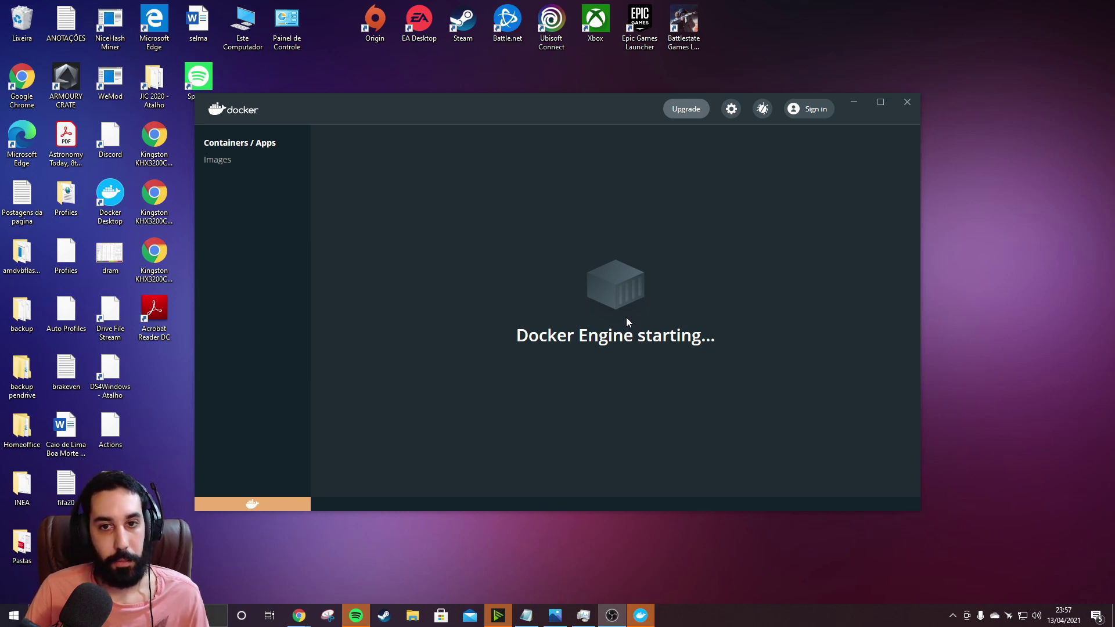
- Start the webodm container group in Docker Desktop and expand it to list its individual containers
click(235, 160)
click(253, 149)
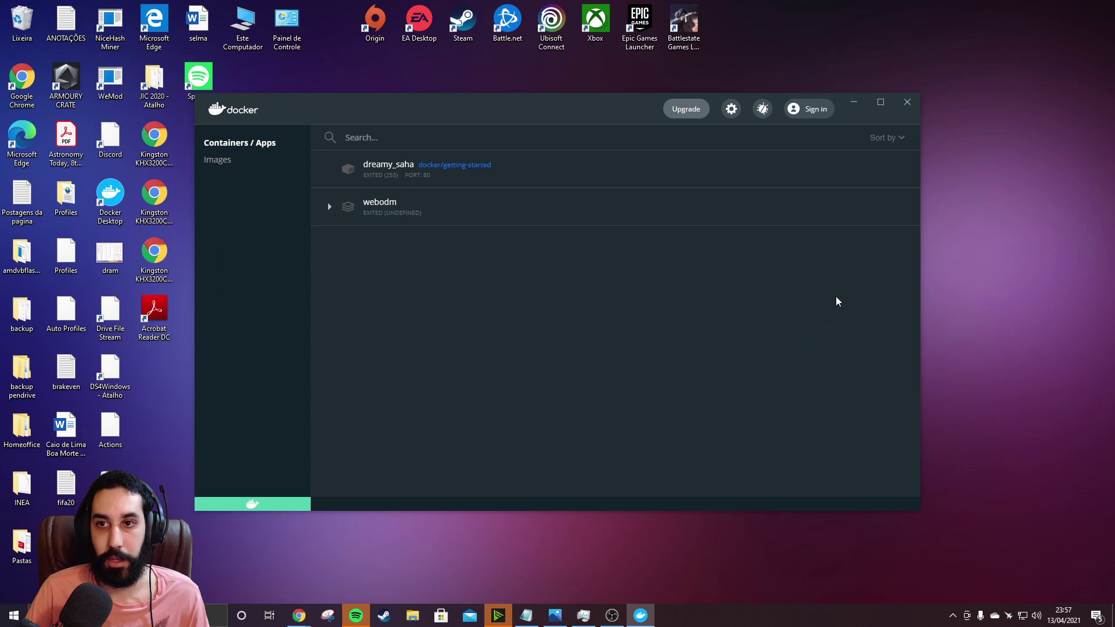
click(840, 209)
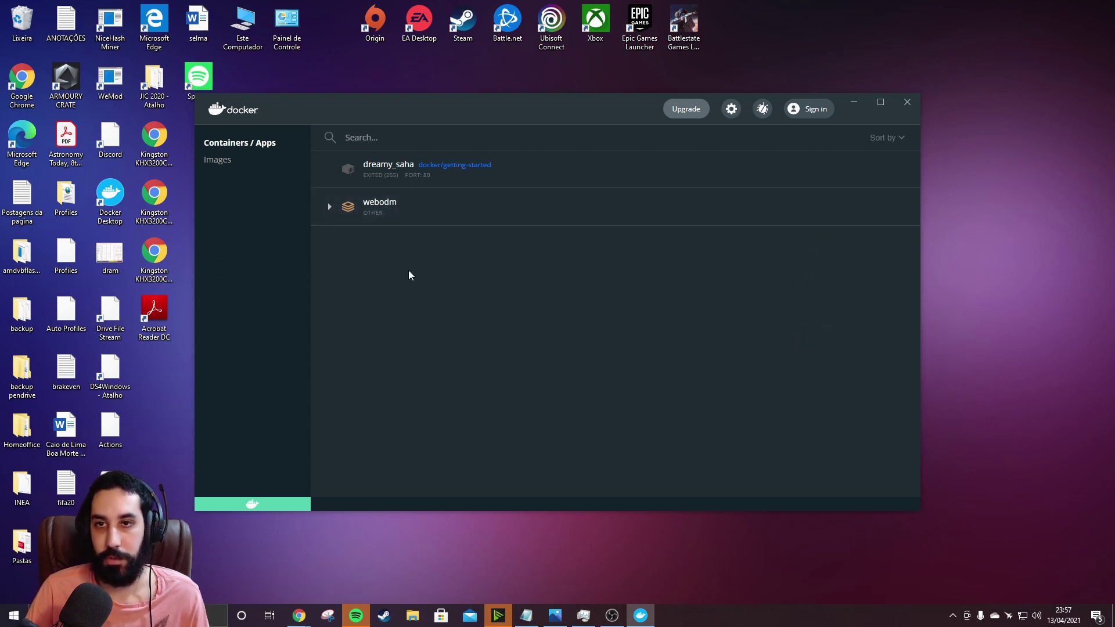
click(330, 207)
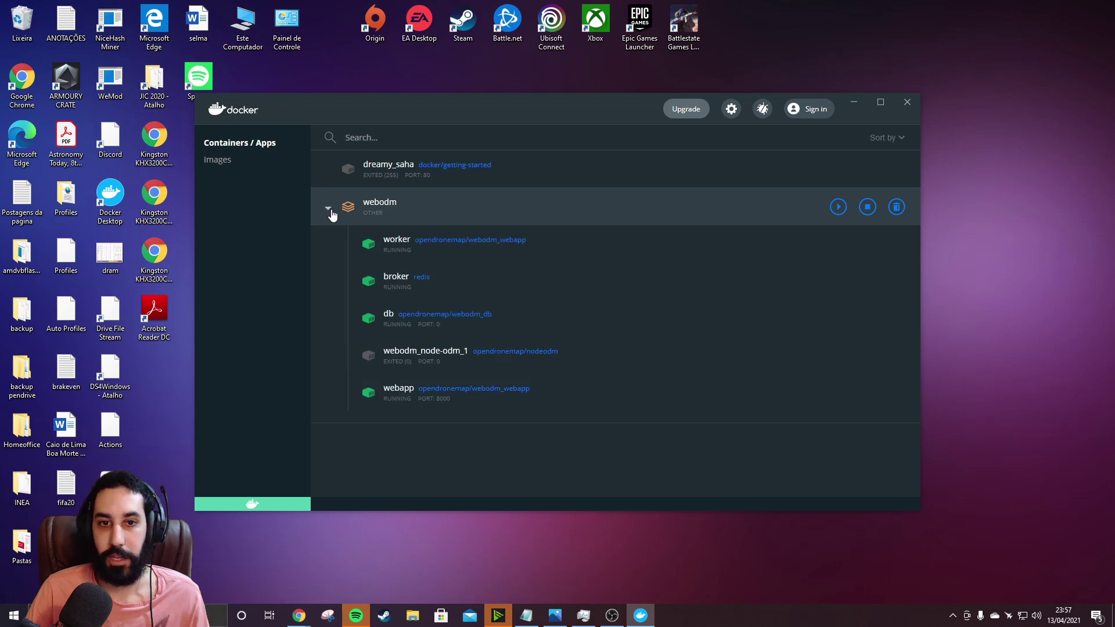
- Start the webodm_node-odm_1 container and open a new Chrome window
click(840, 360)
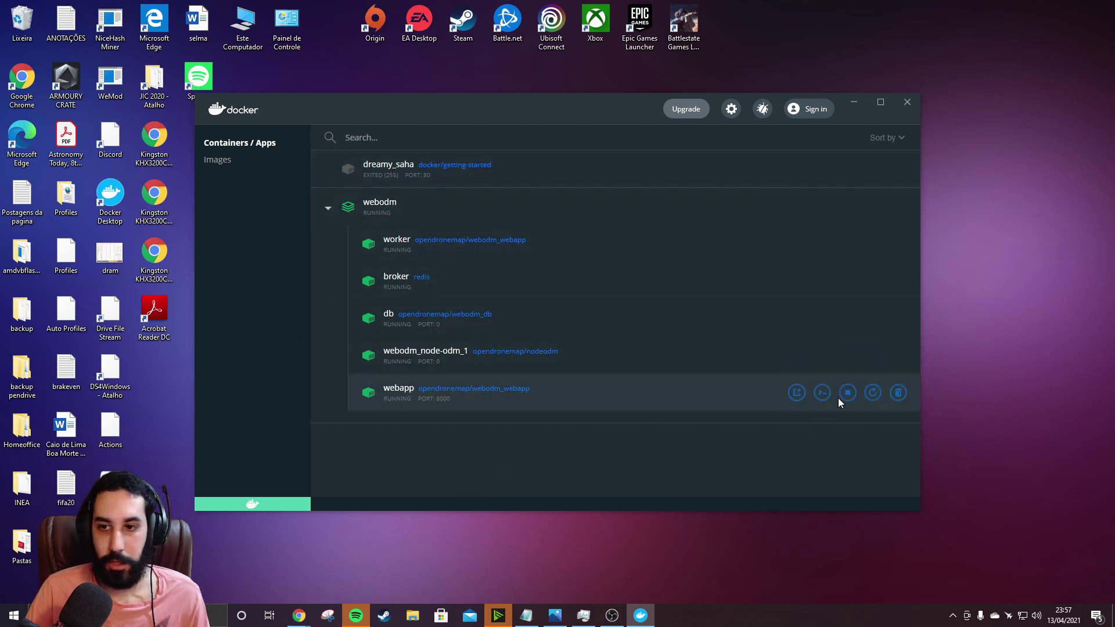
right_click(325, 620)
click(262, 553)
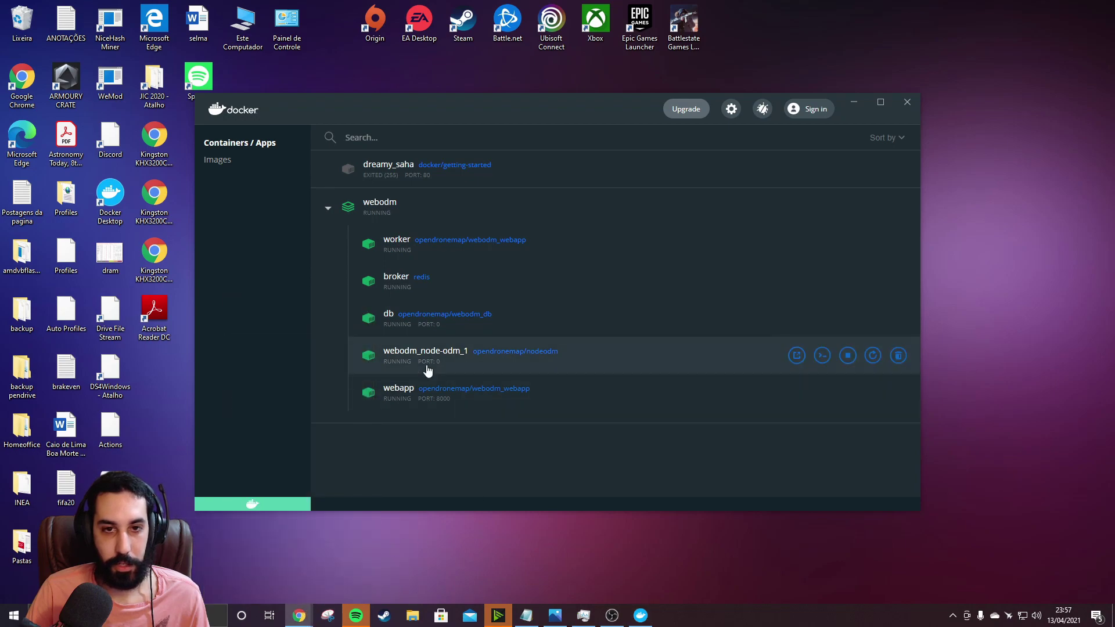
drag(0, 145, 792, 4)
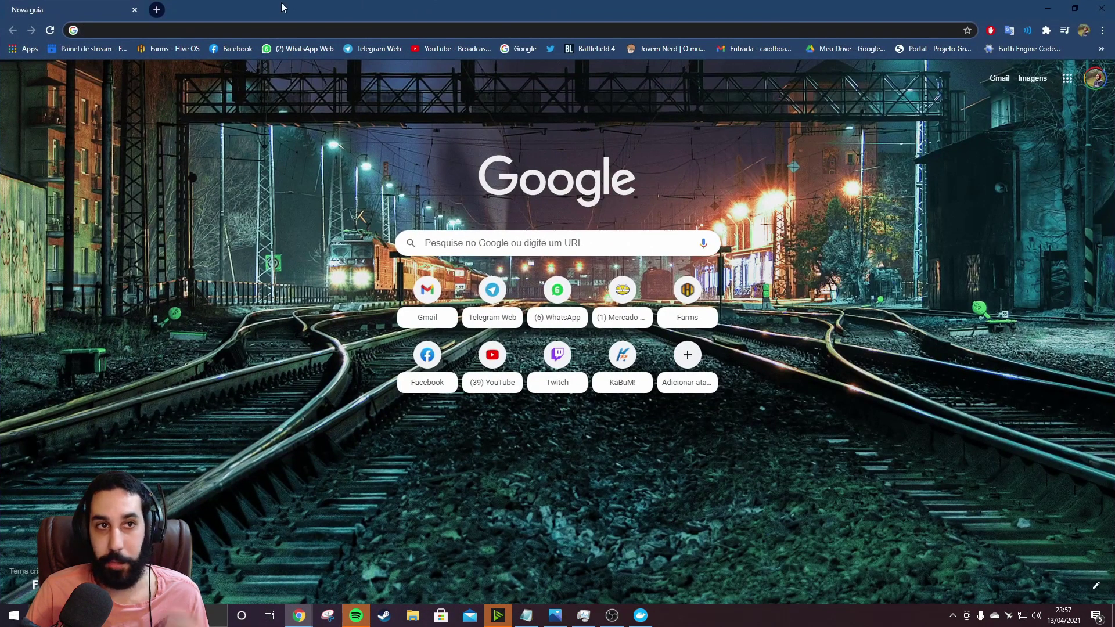
- Search Google for localhost 8080
click(871, 30)
text(loc)
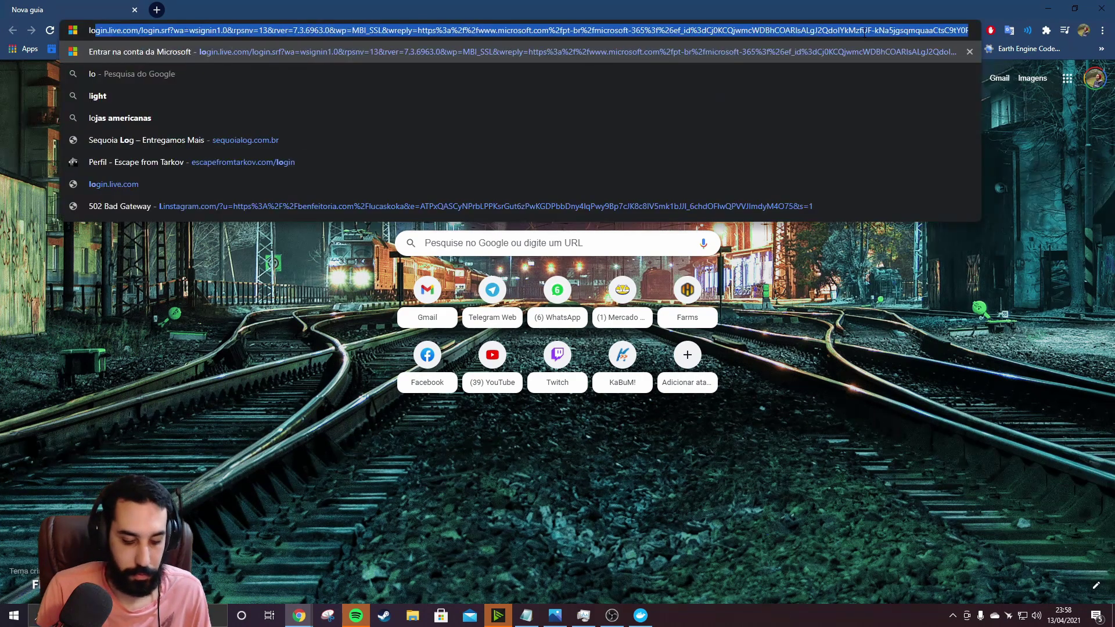
text(a)
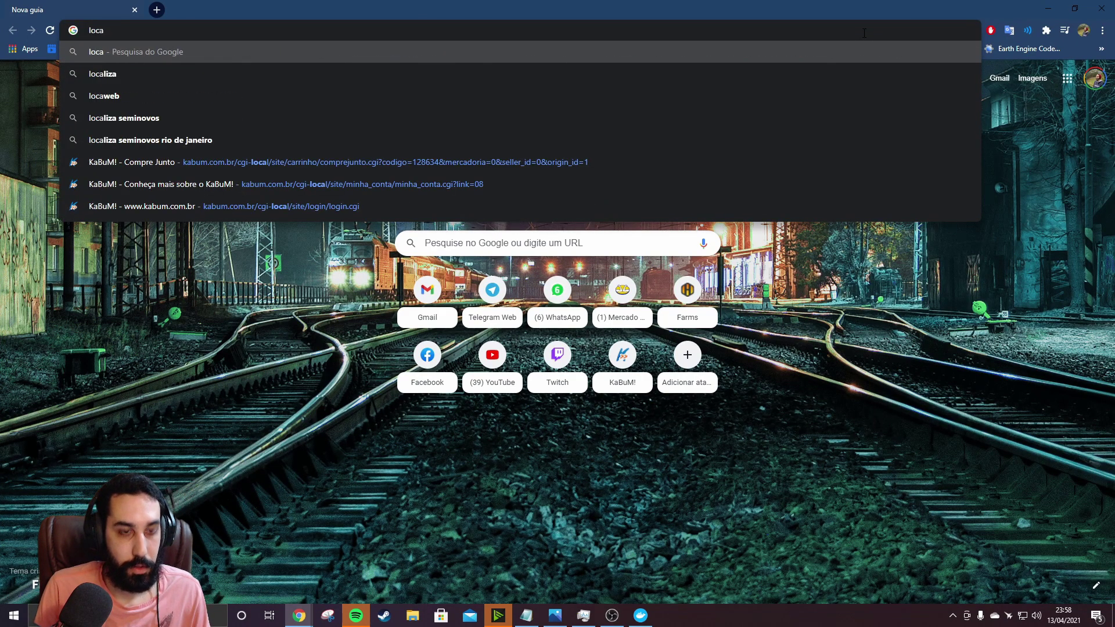
text(lhos)
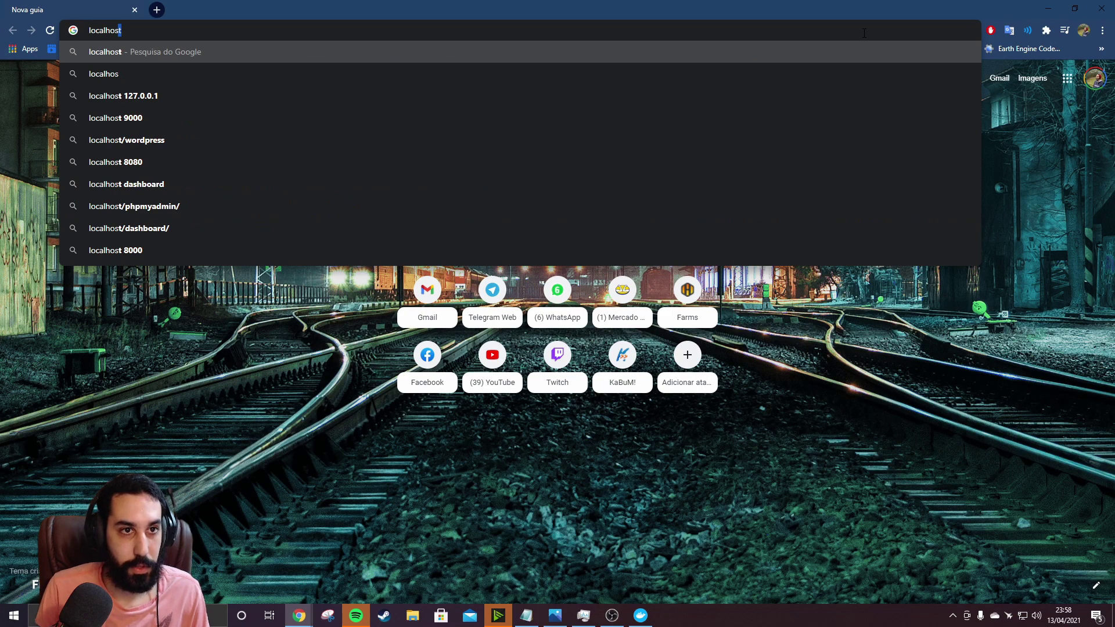
key(Down)
key(Down)
key(Down)
key(Down)
key(Down)
key(Return)
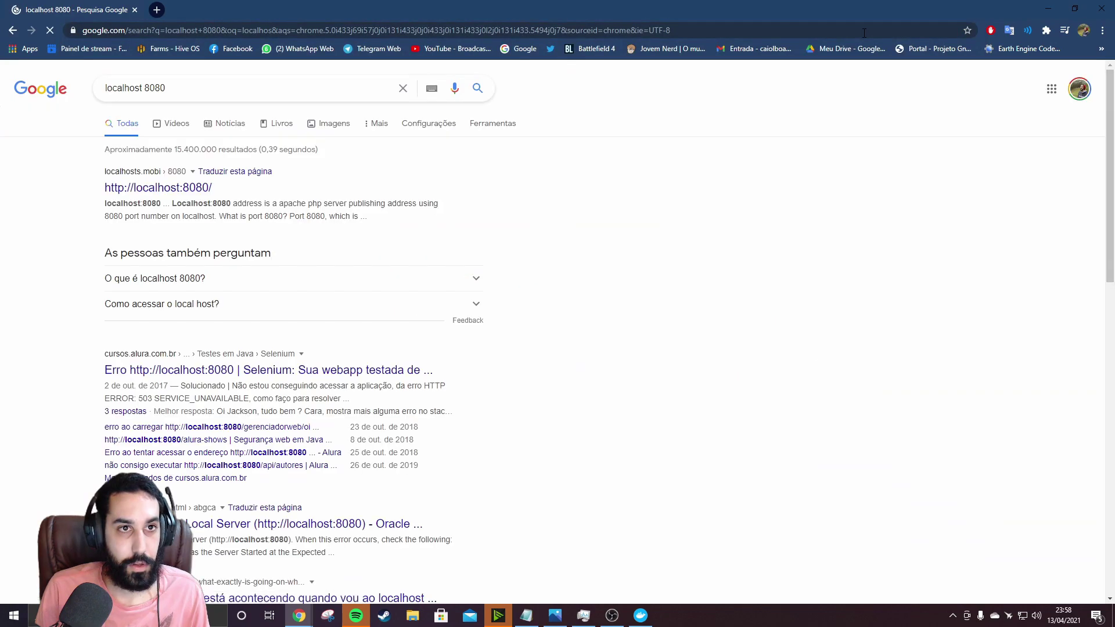
- Search Google for webodm, look at OpenDroneMap's WebODM page and return to the search results
click(231, 33)
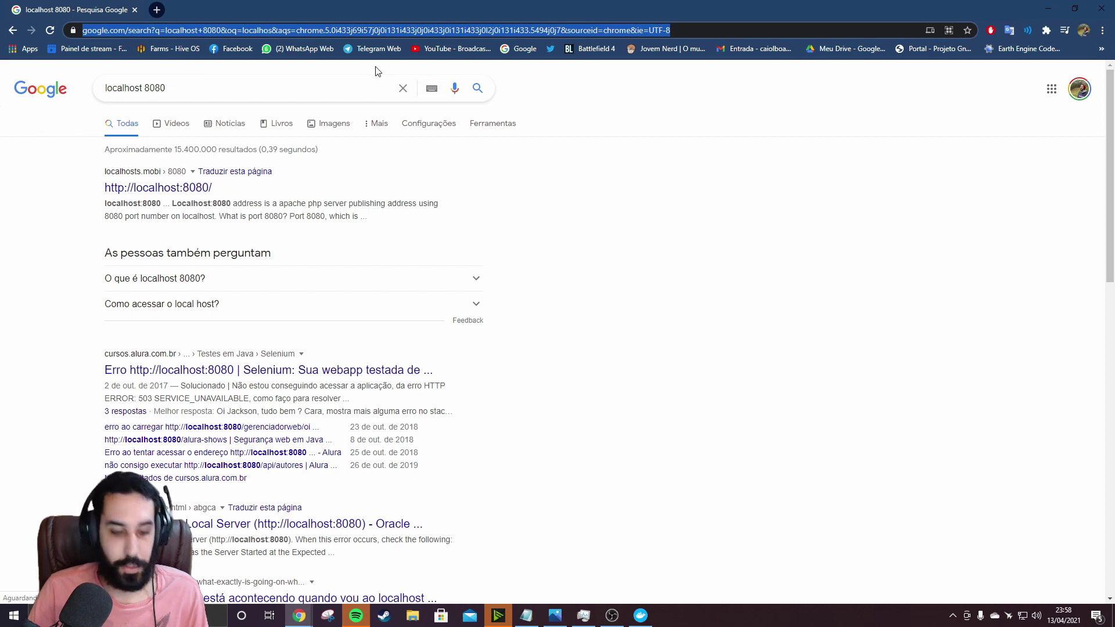
text(webodm)
key(Return)
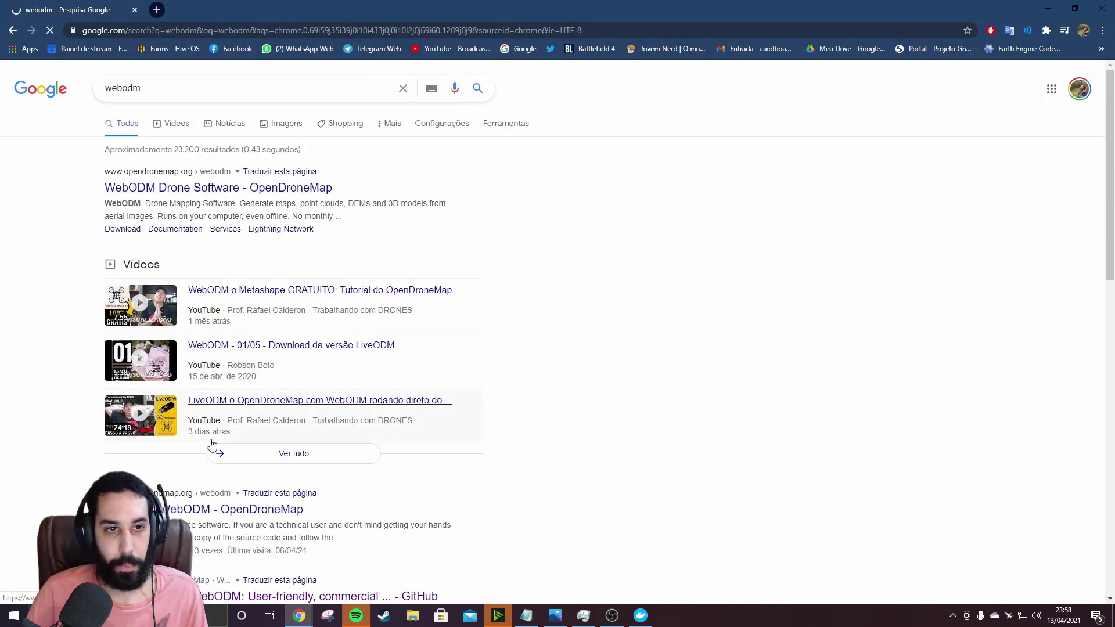
scroll(212, 444, down, 3)
click(169, 329)
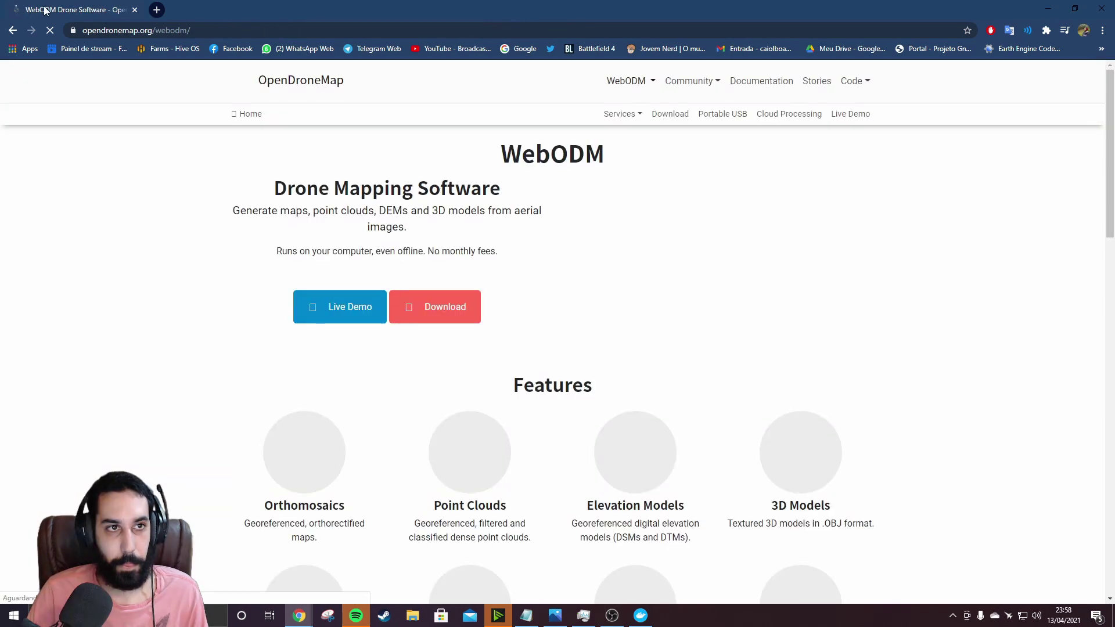
click(14, 29)
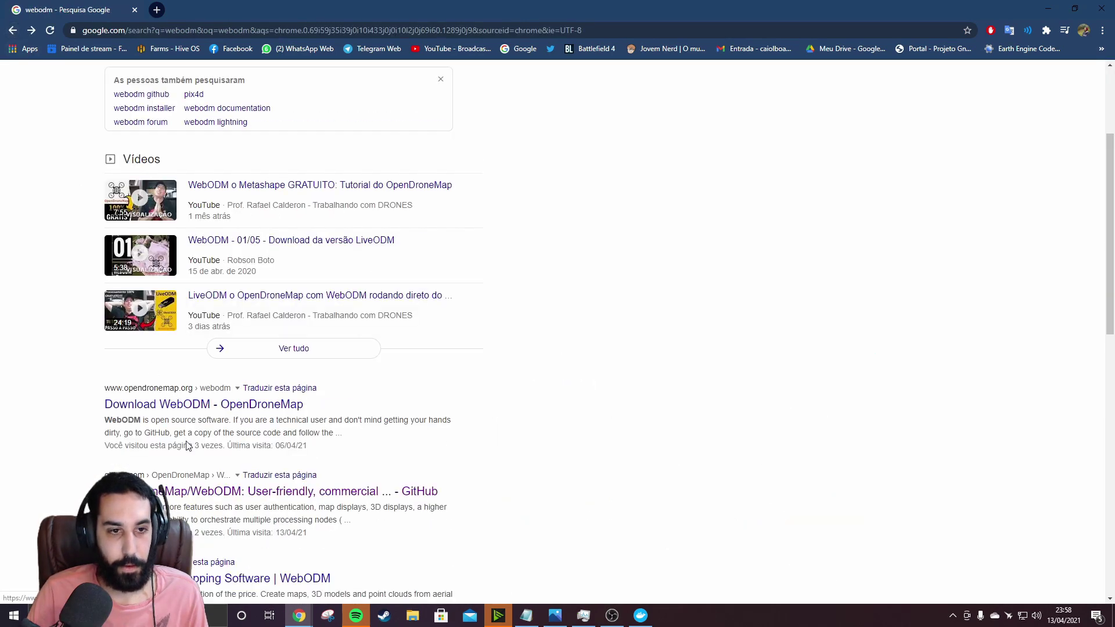
click(255, 491)
scroll(292, 446, down, 4)
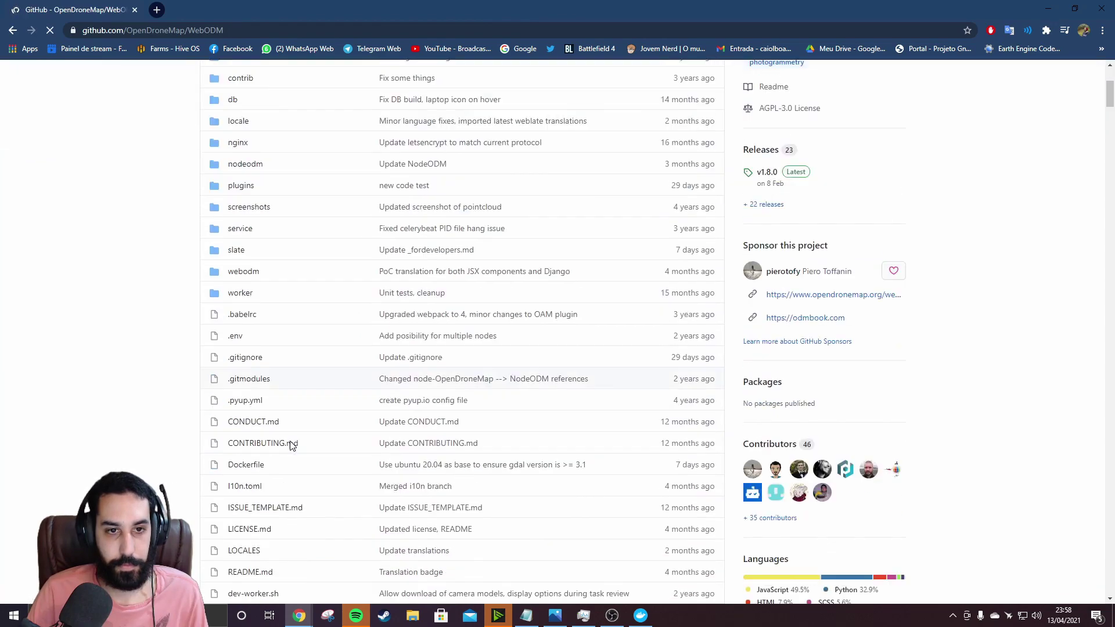
scroll(311, 406, down, 20)
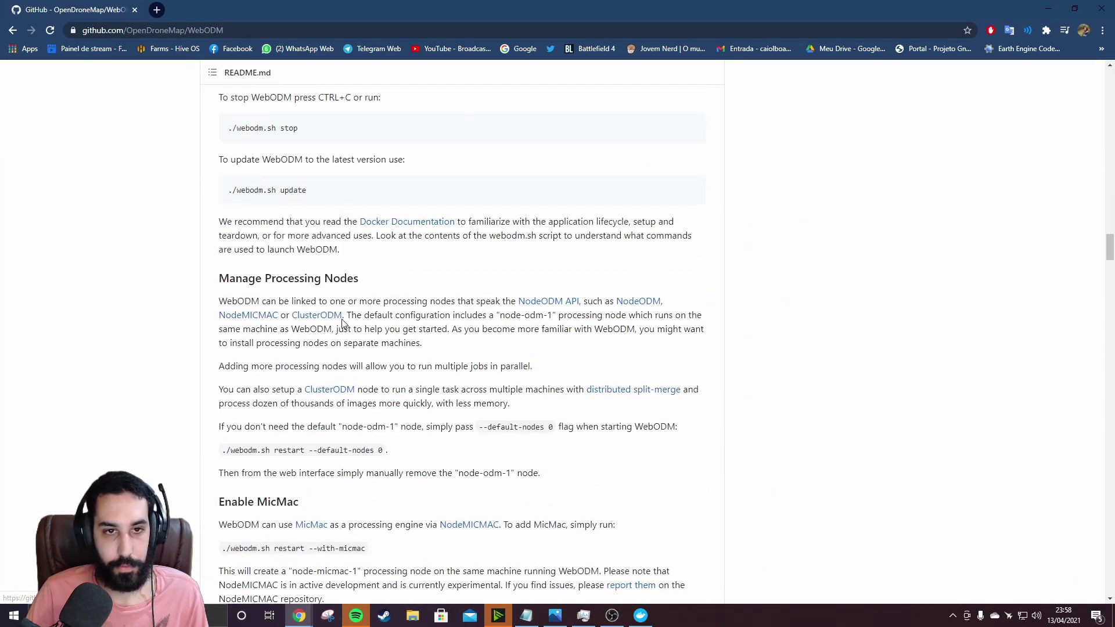
scroll(342, 324, up, 6)
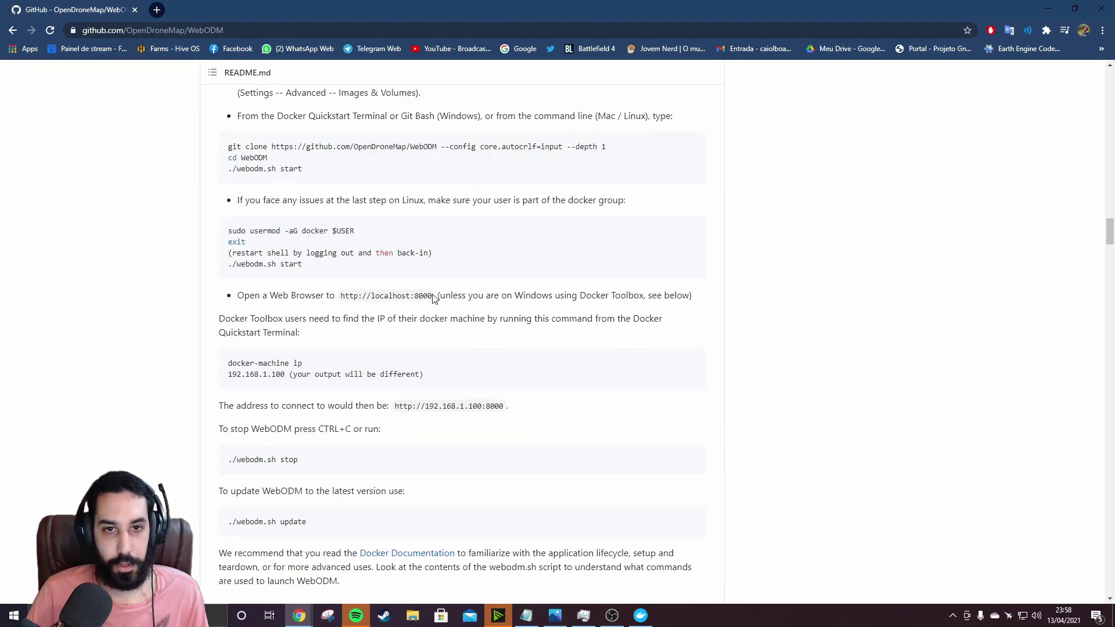
drag(432, 297, 355, 298)
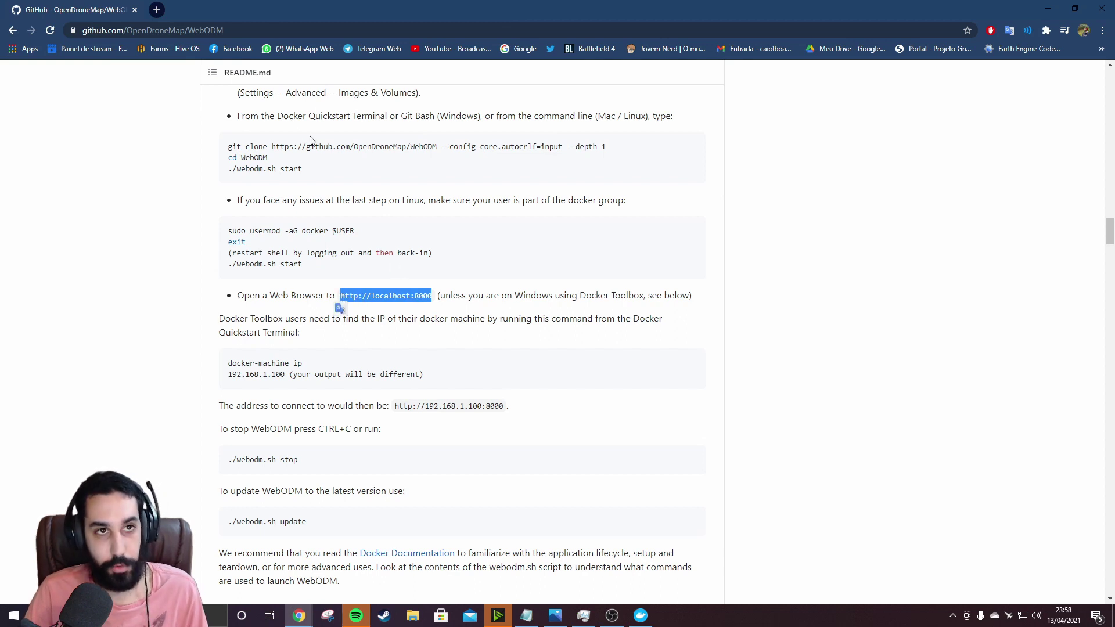
click(236, 31)
text(http://localhost:8000)
key(Return)
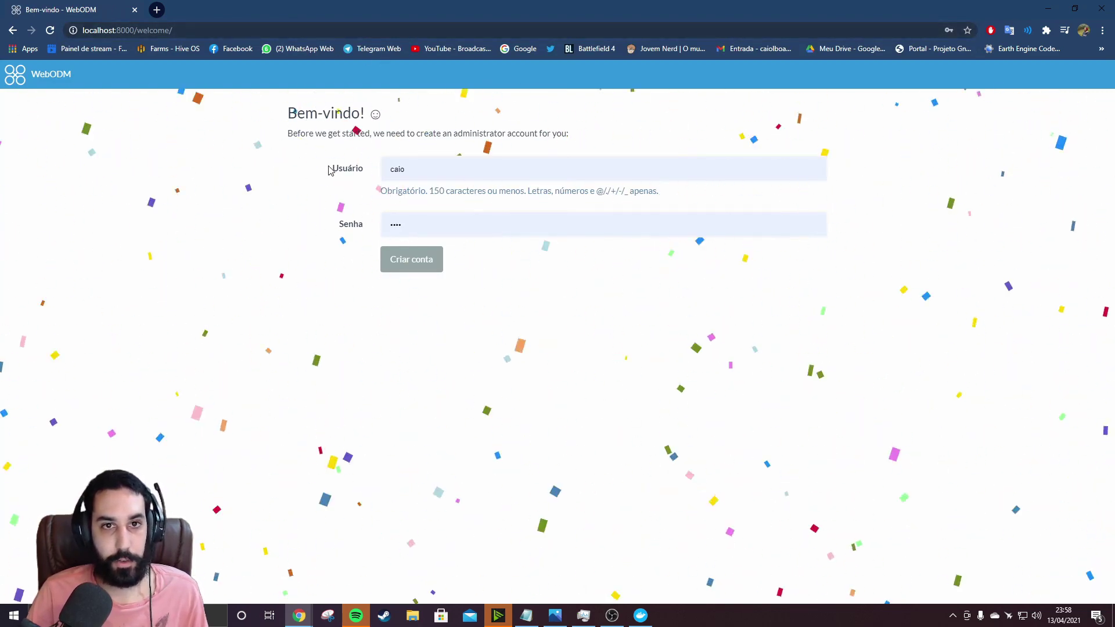
click(408, 259)
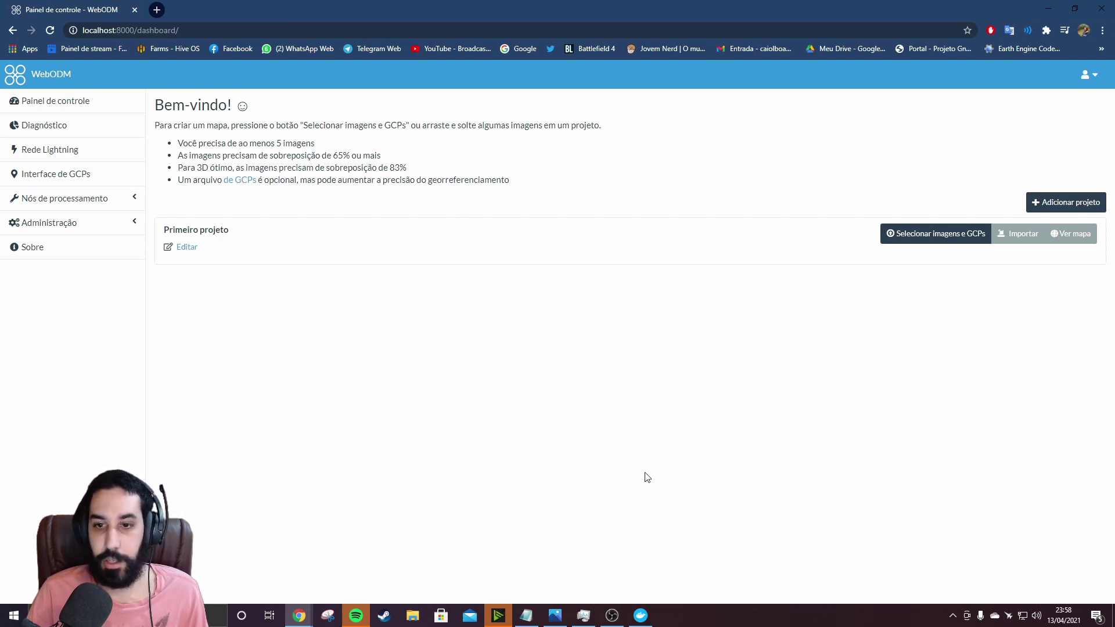
- Check the webodm containers in Docker Desktop and return to the WebODM dashboard
click(641, 616)
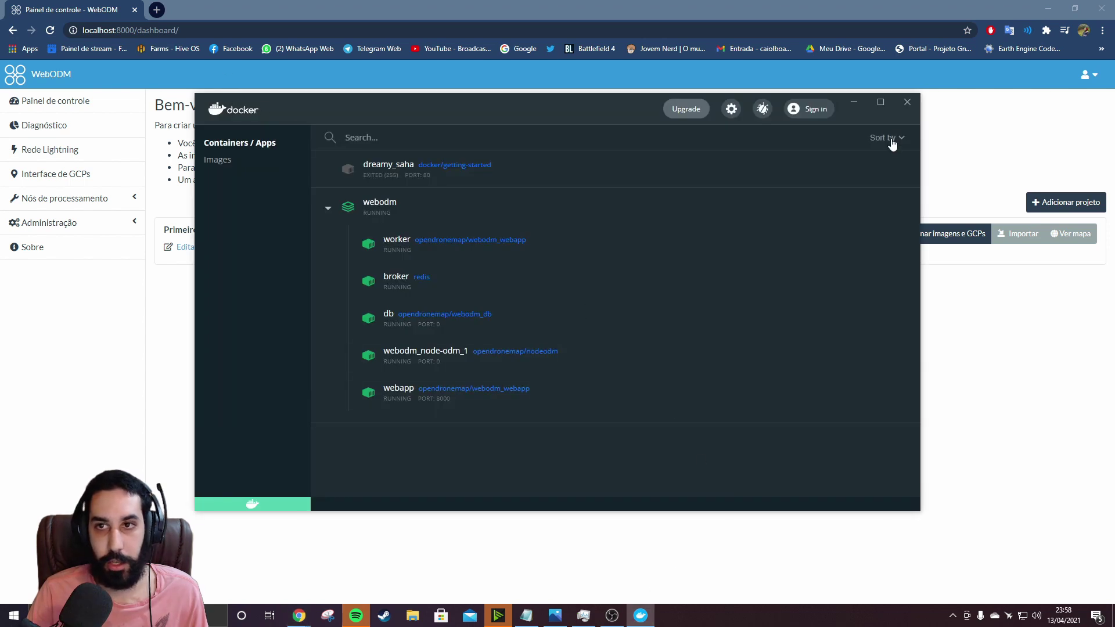
click(853, 103)
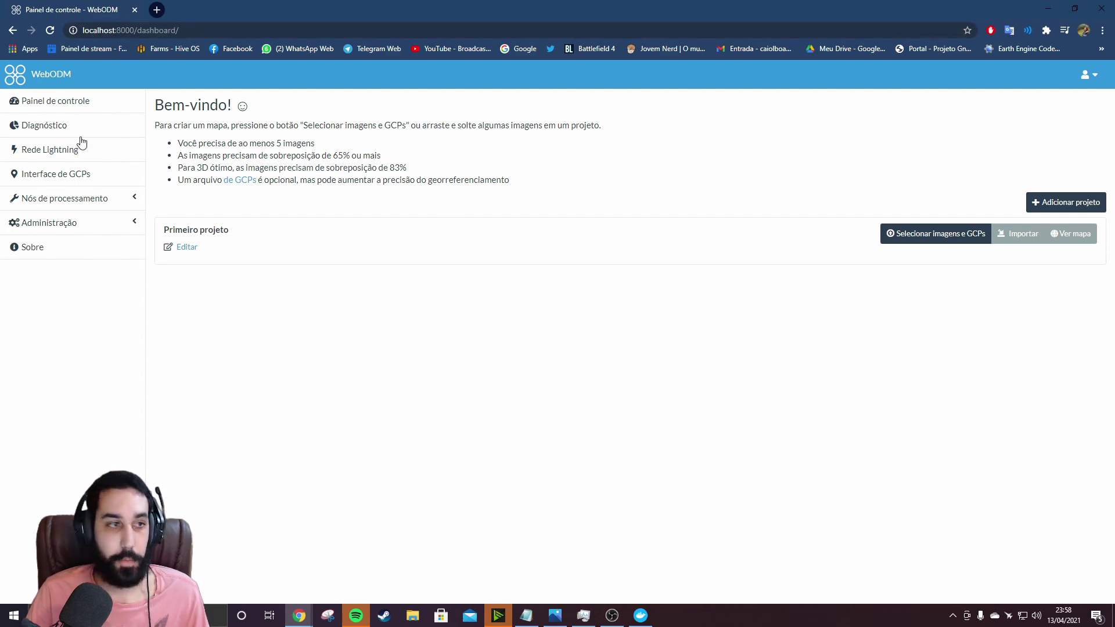
- Select 223 drone photos starting at DJI_0001 in the Fotos folder of Aula_TLC_2020.2 for Primeiro projeto
click(930, 234)
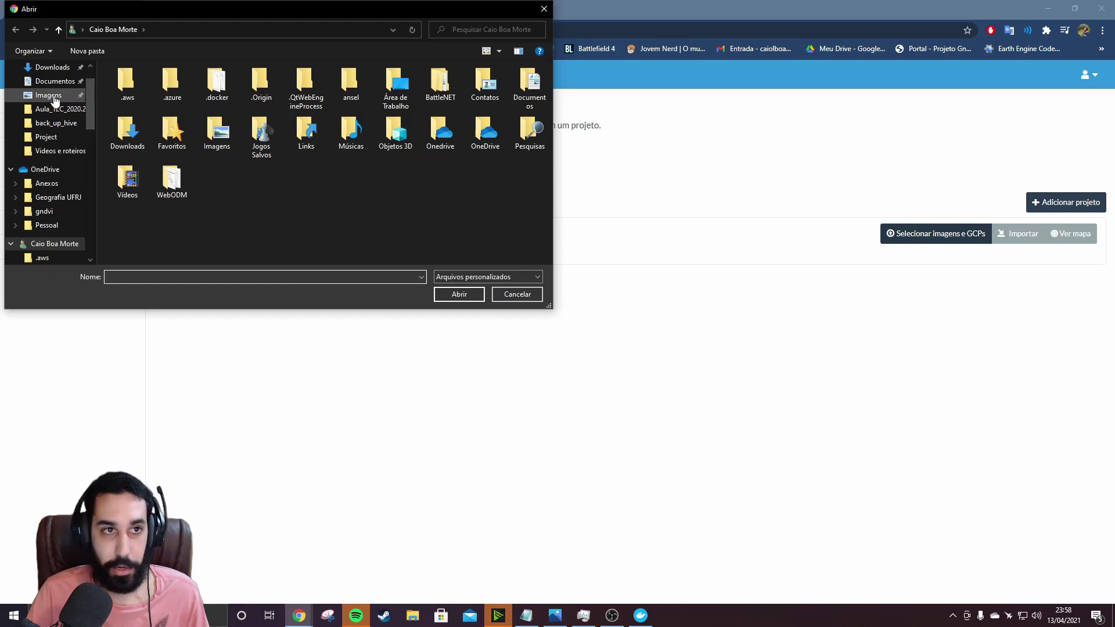
scroll(55, 154, up, 1)
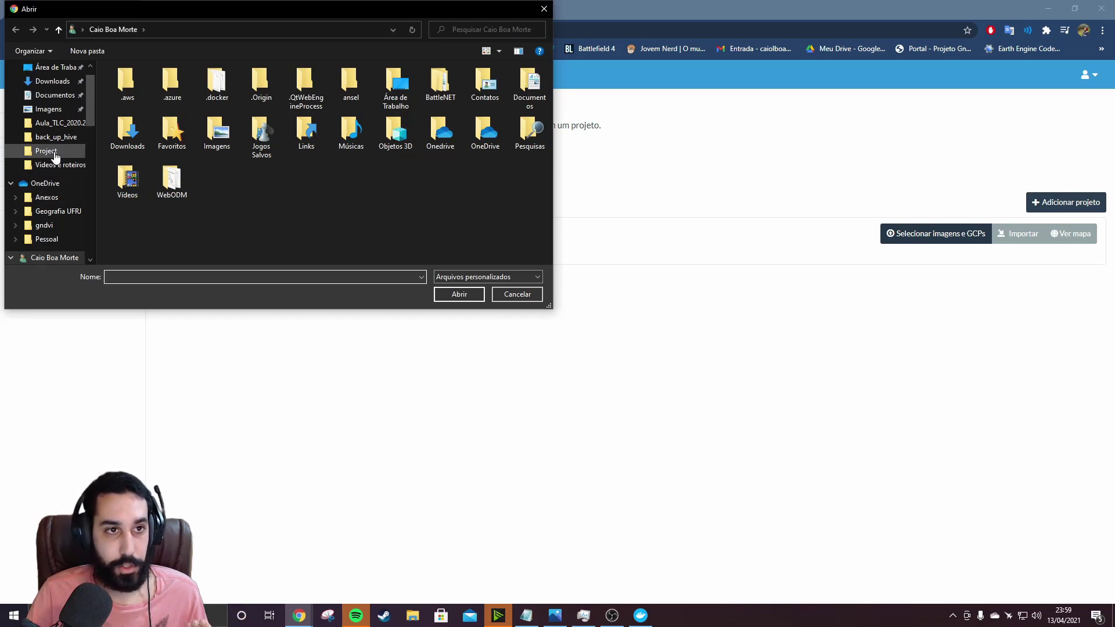
click(61, 122)
click(130, 84)
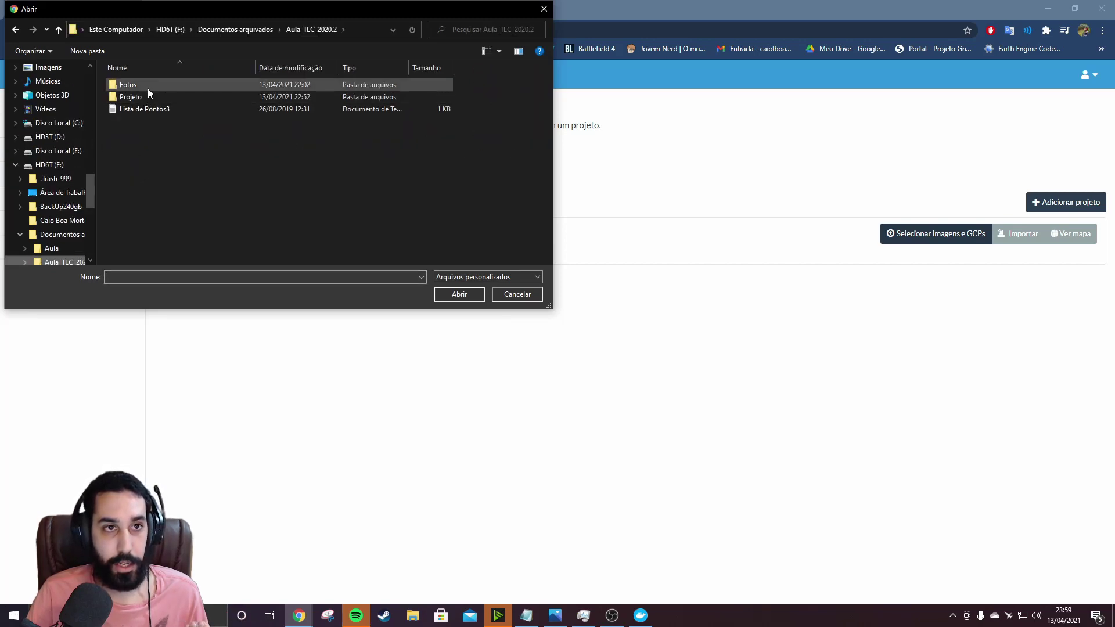
click(458, 294)
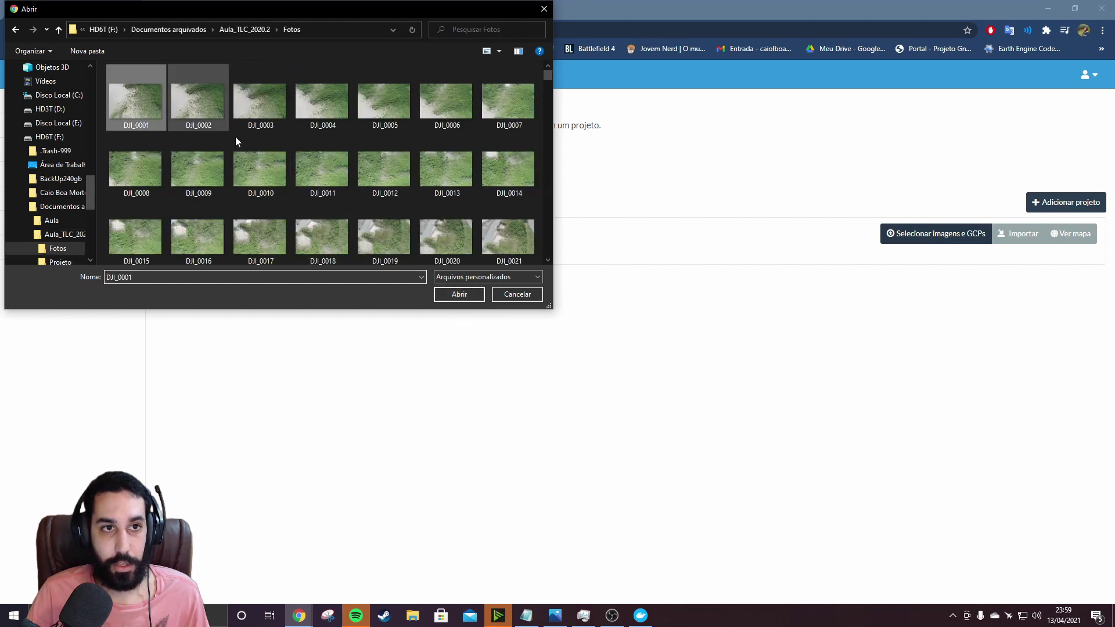
drag(548, 75, 548, 130)
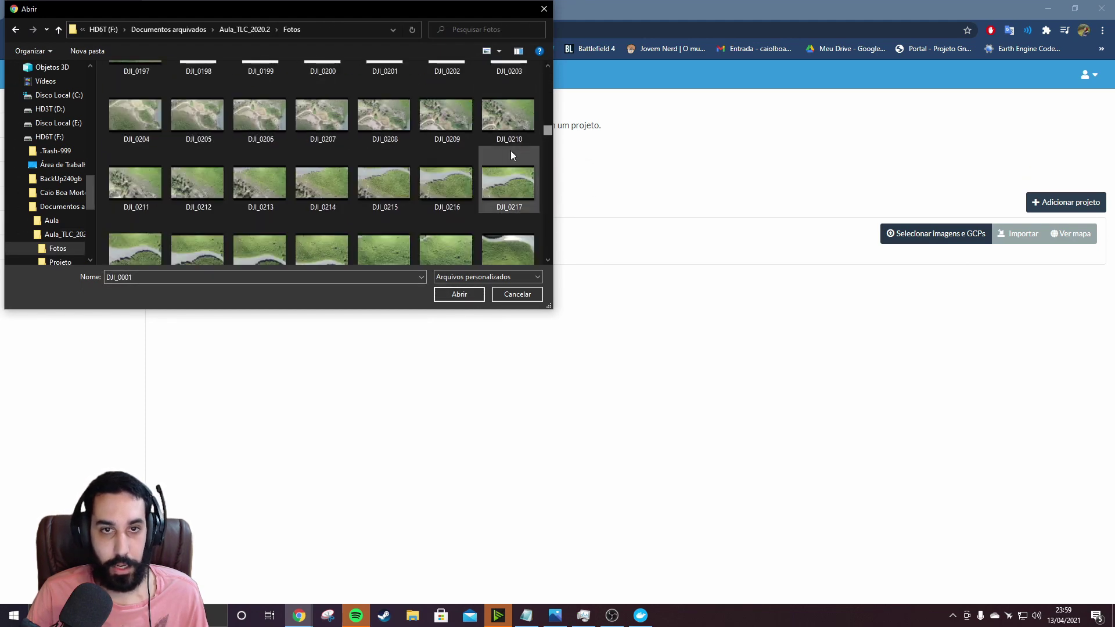
shift+click(434, 225)
click(459, 294)
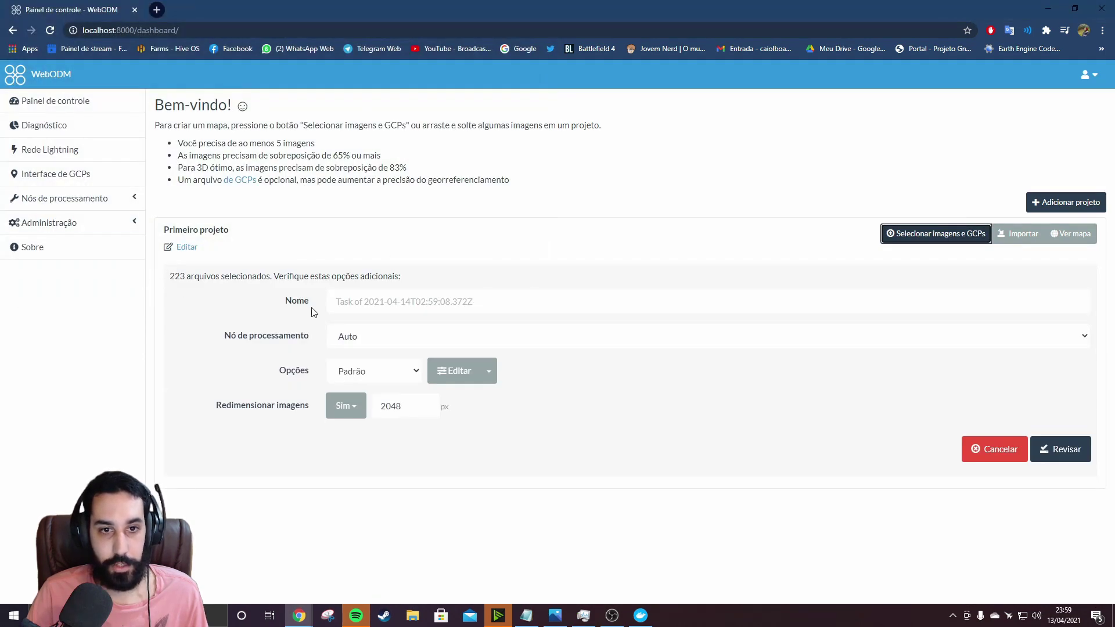
- Examine the full list of processing options for the new task and leave it without saving
click(456, 372)
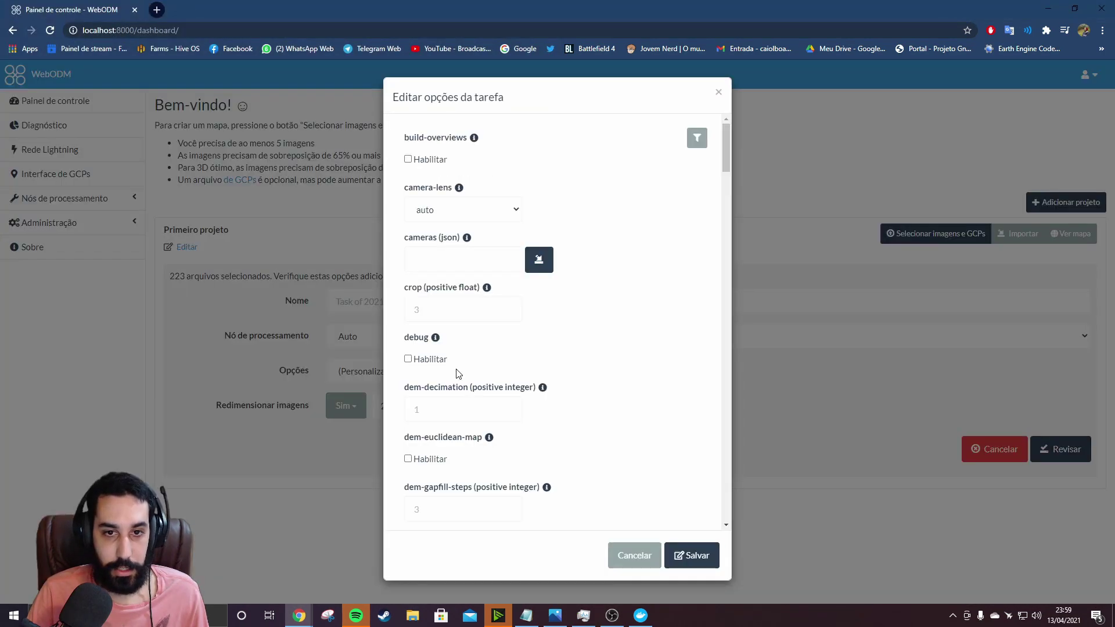
scroll(462, 232, down, 4)
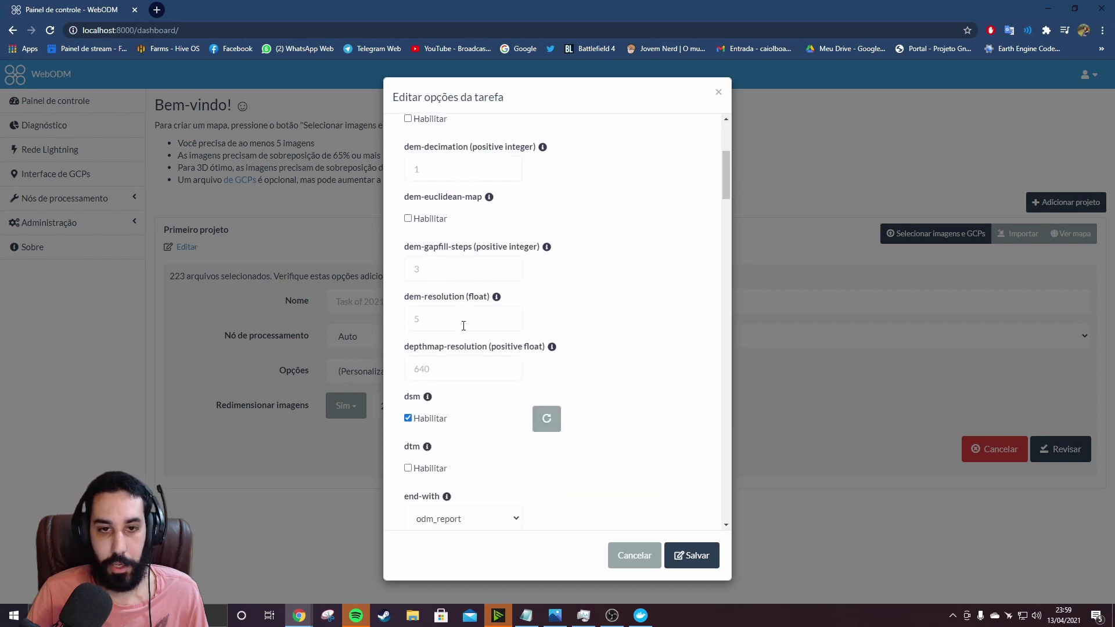
scroll(464, 325, down, 4)
scroll(453, 320, down, 8)
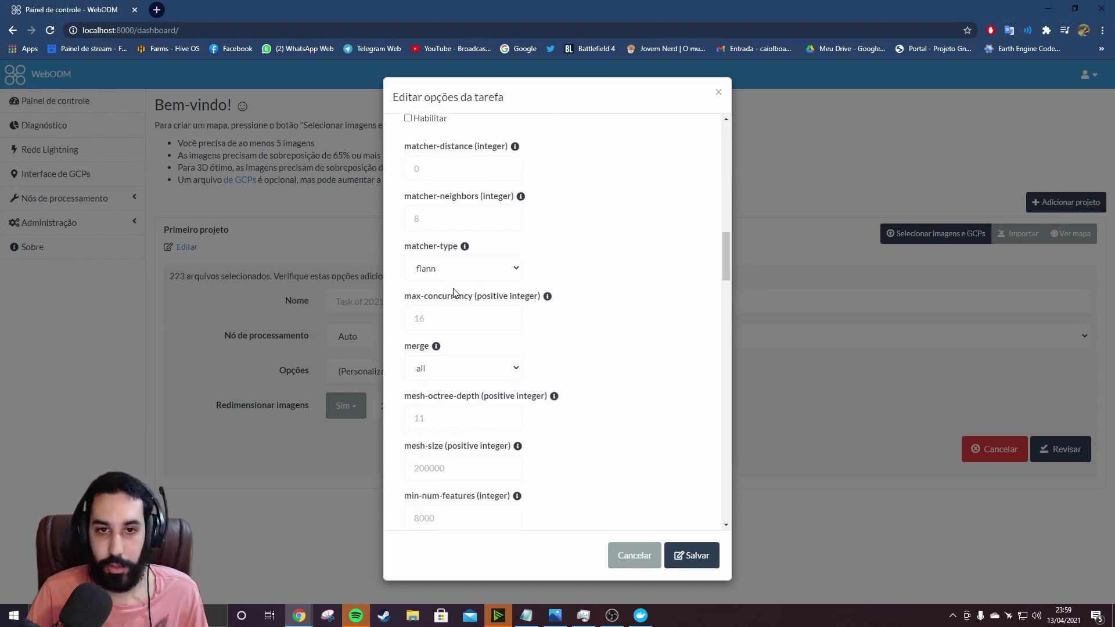
scroll(453, 292, down, 15)
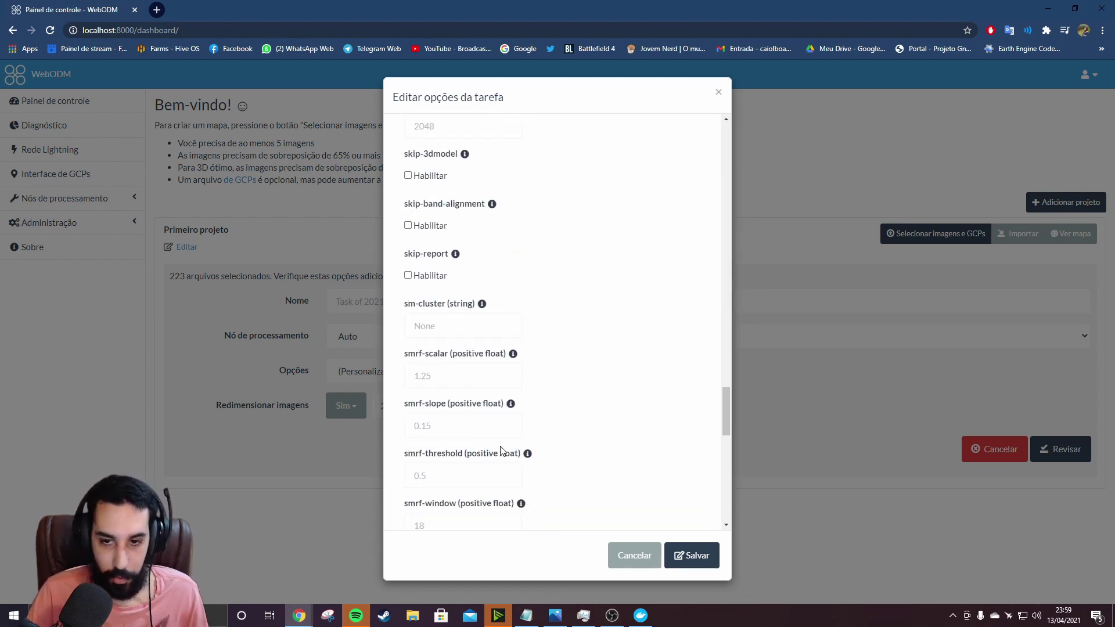
scroll(546, 488, down, 6)
click(630, 558)
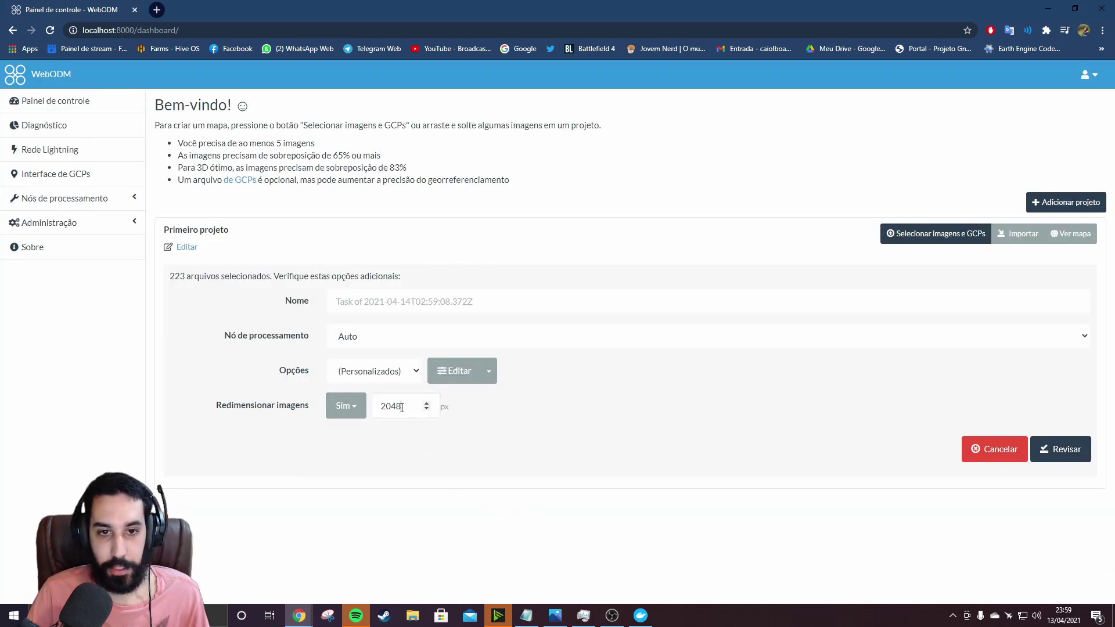
- Examine the new task's image resizing choices and its available processing nodes without changing them
drag(402, 407, 375, 407)
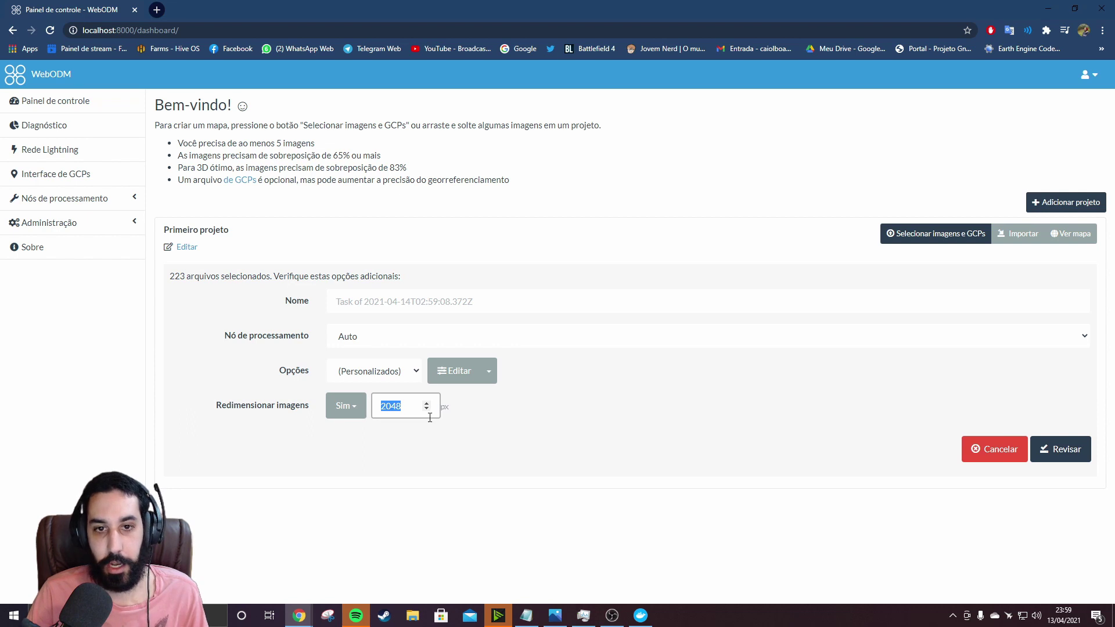
click(346, 405)
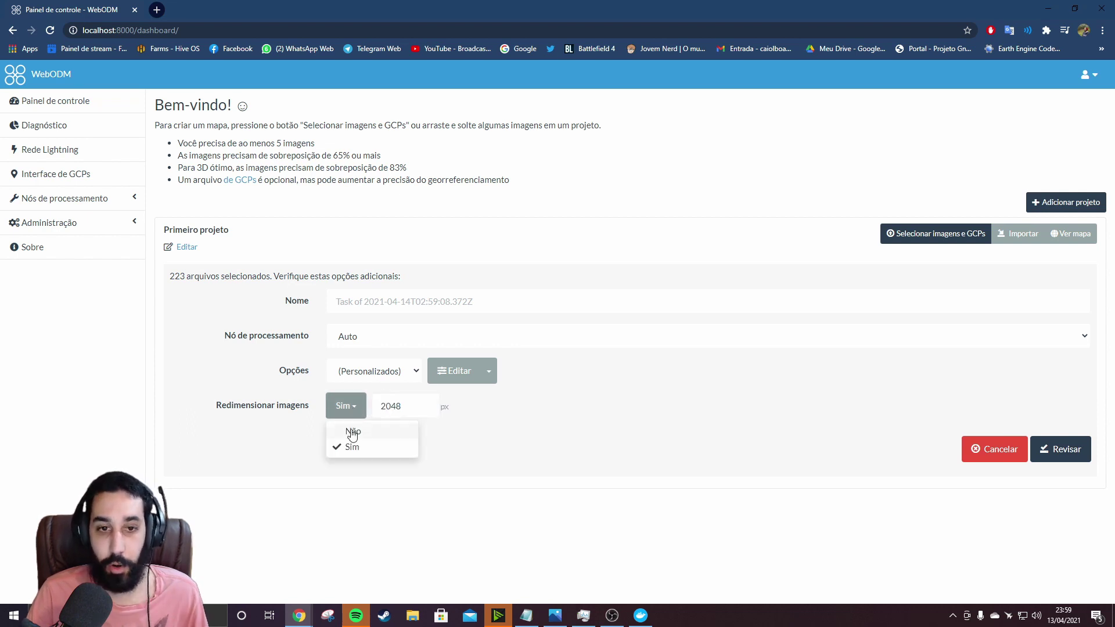
click(563, 433)
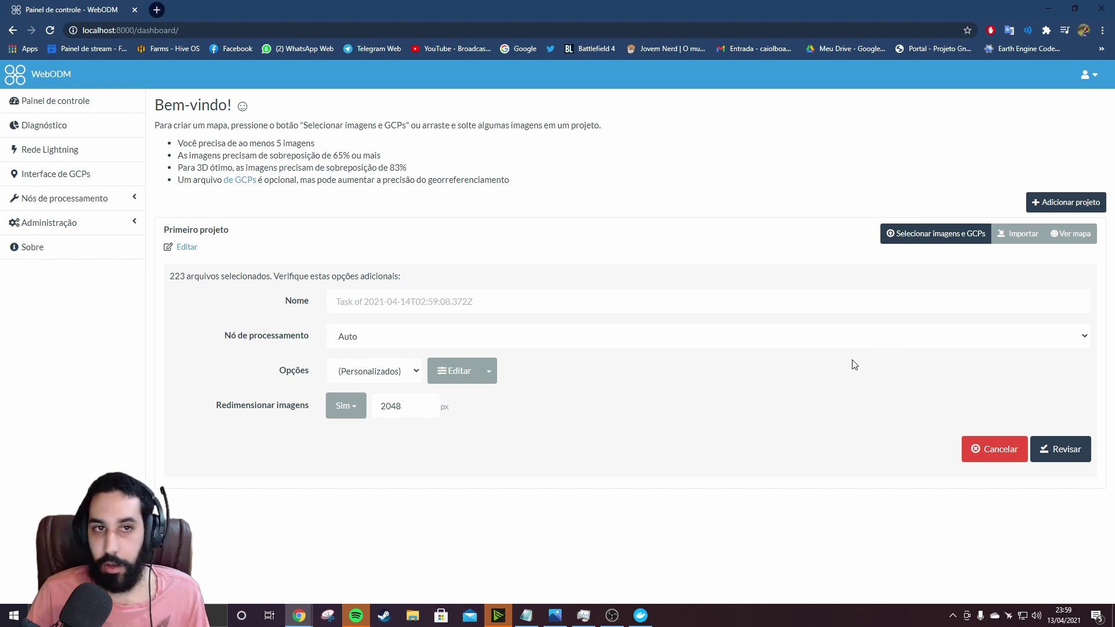
click(1085, 341)
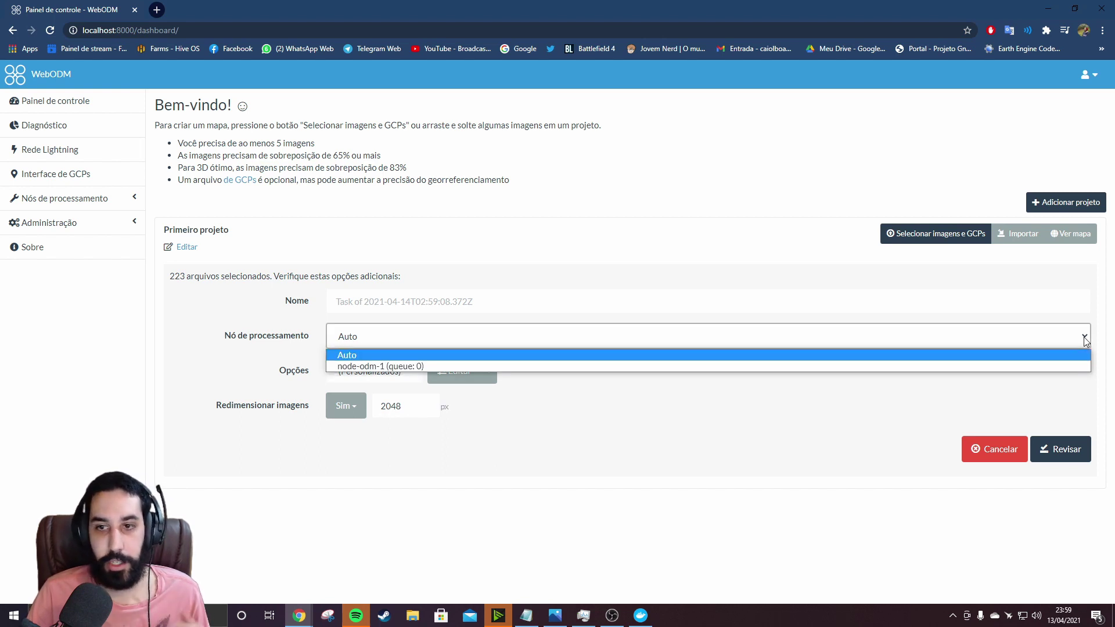
click(1085, 342)
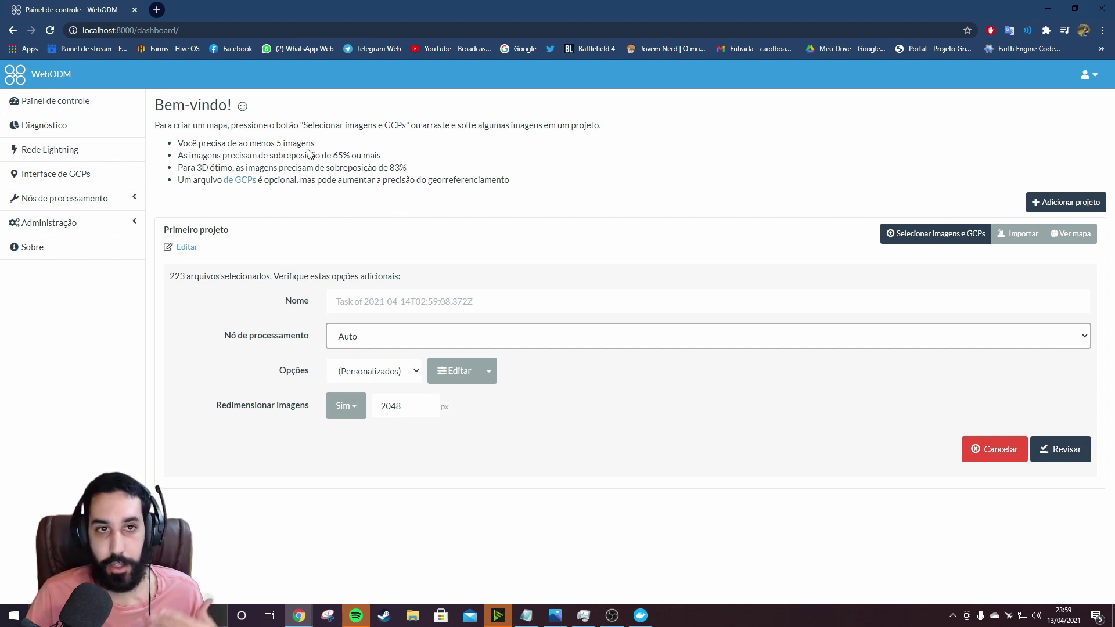
- Look through WebODM's GCP interface, diagnostics and Lightning network pages, and return to the dashboard
click(61, 174)
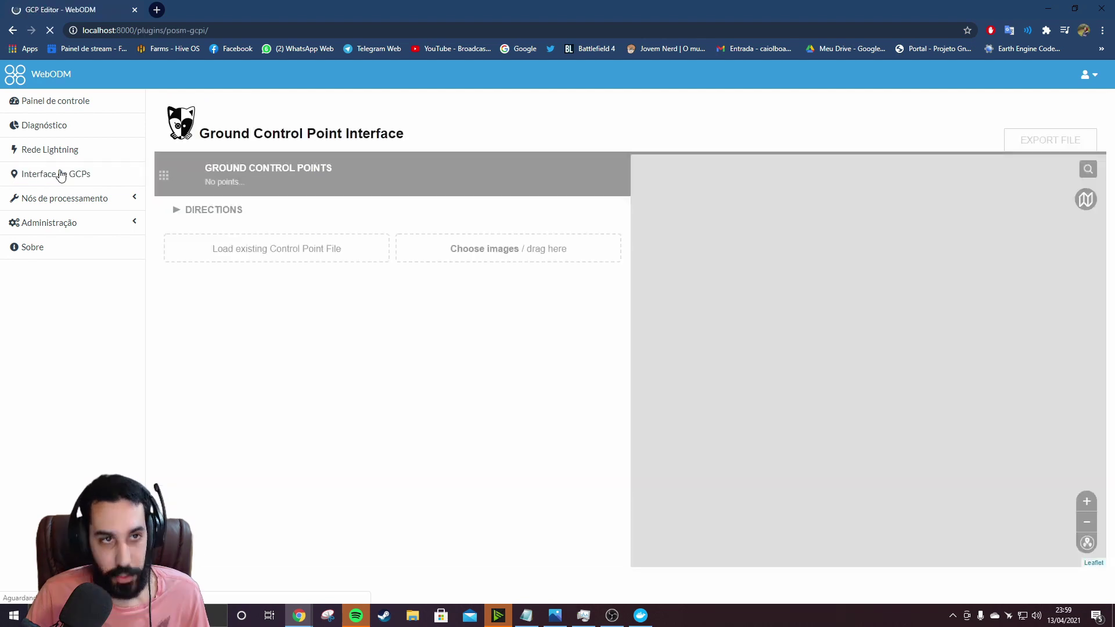
click(80, 130)
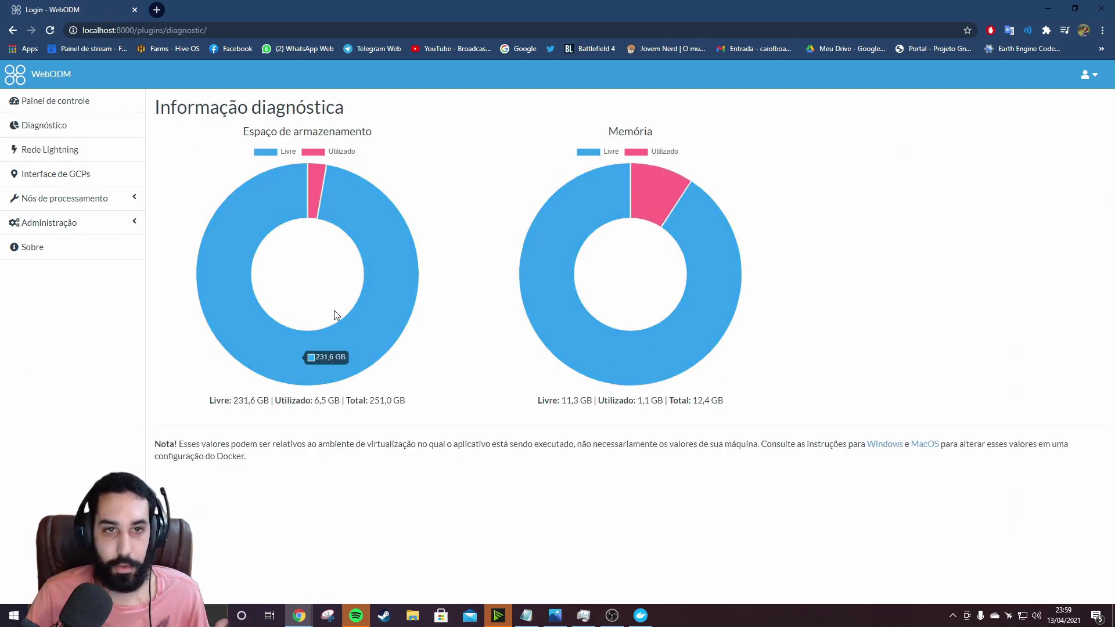
click(70, 149)
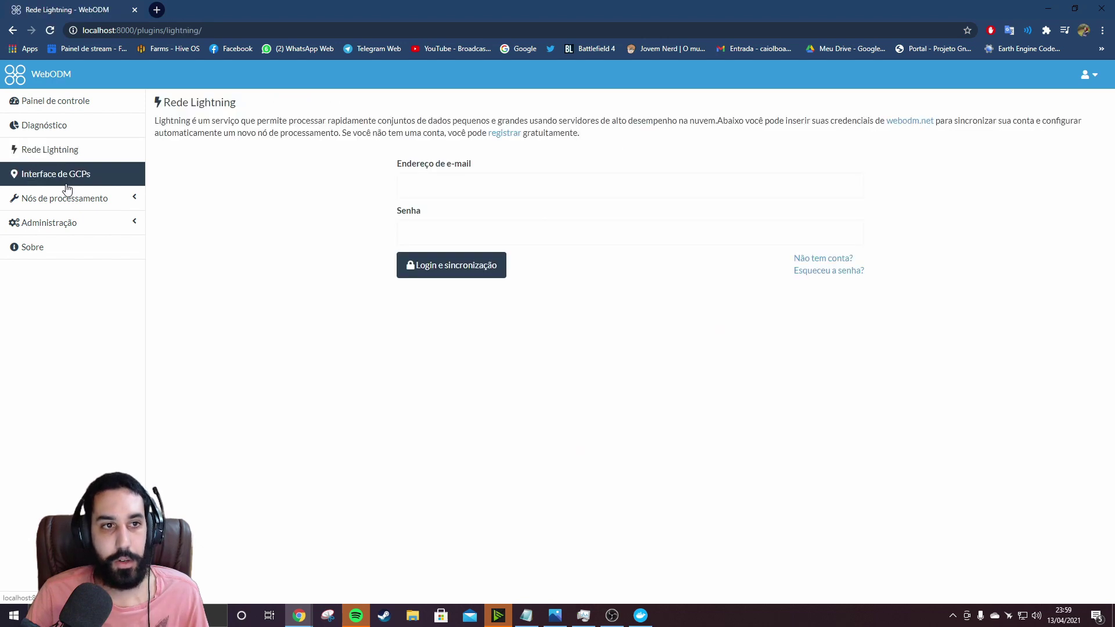
click(68, 103)
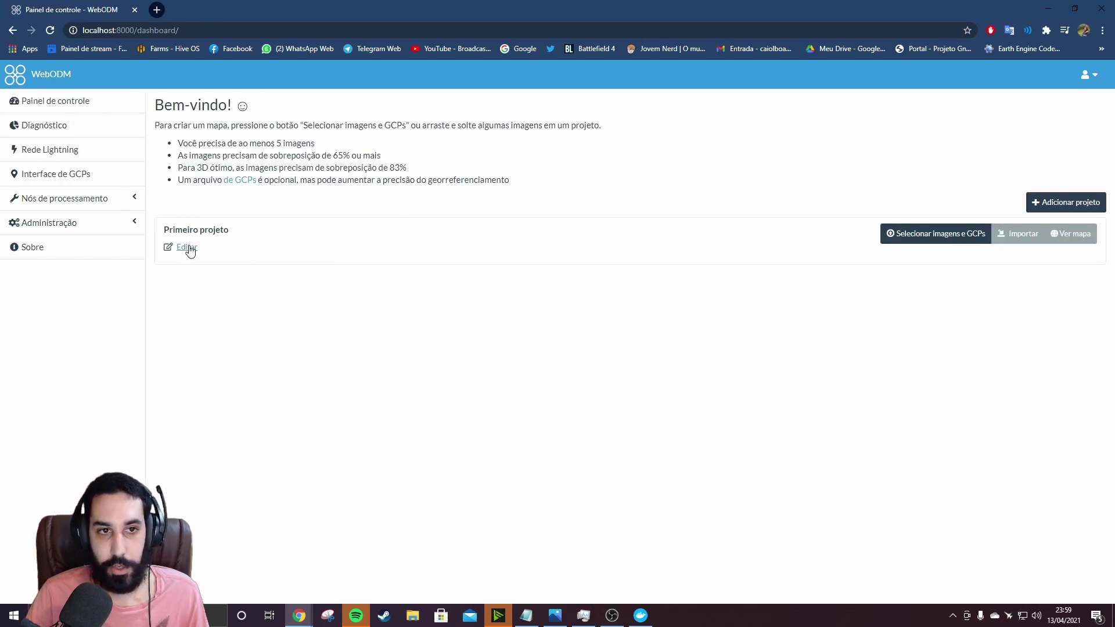